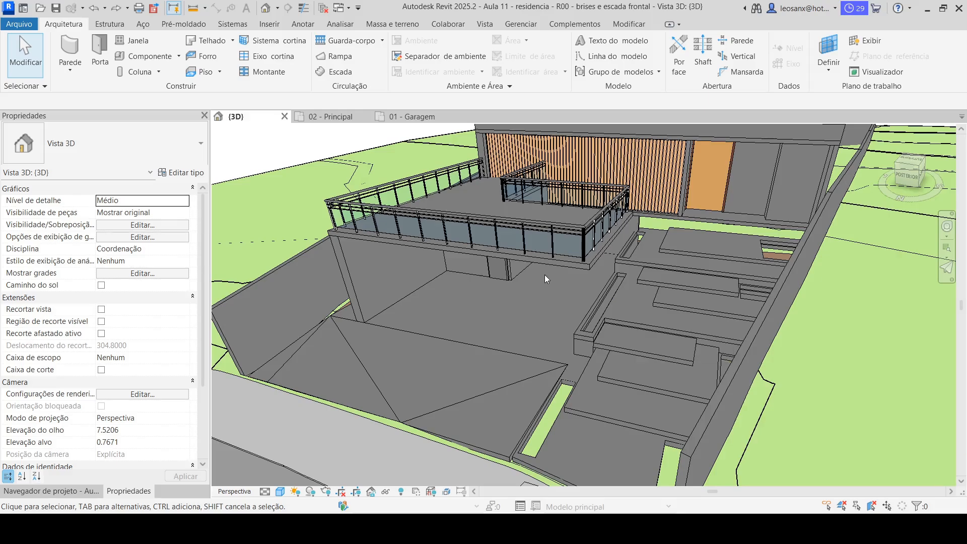
- Close the 02 - Principal and 01 - Garagem floor plan views, keeping only the house's 3D view open
{"action": "left_click", "coordinate": [344, 117]}
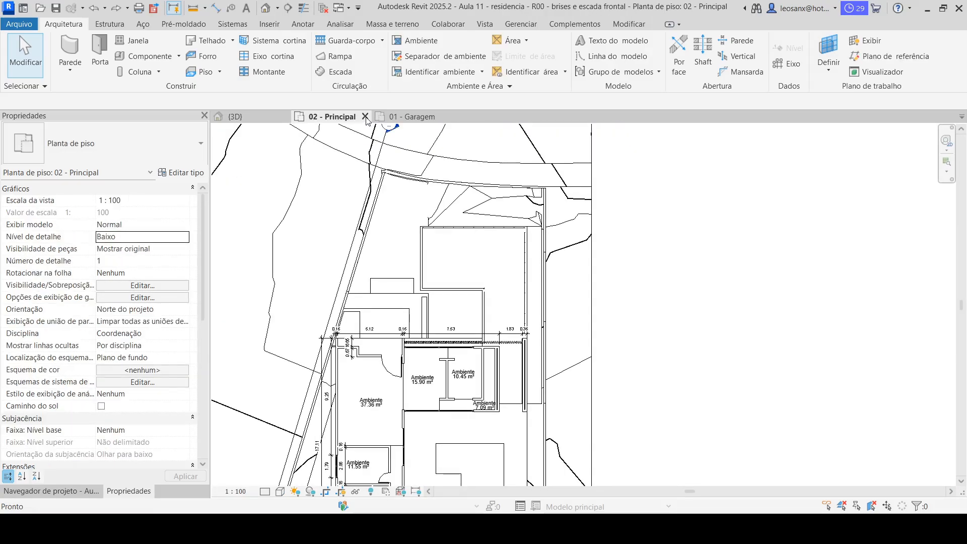
{"action": "left_click", "coordinate": [365, 116]}
{"action": "left_click", "coordinate": [365, 116]}
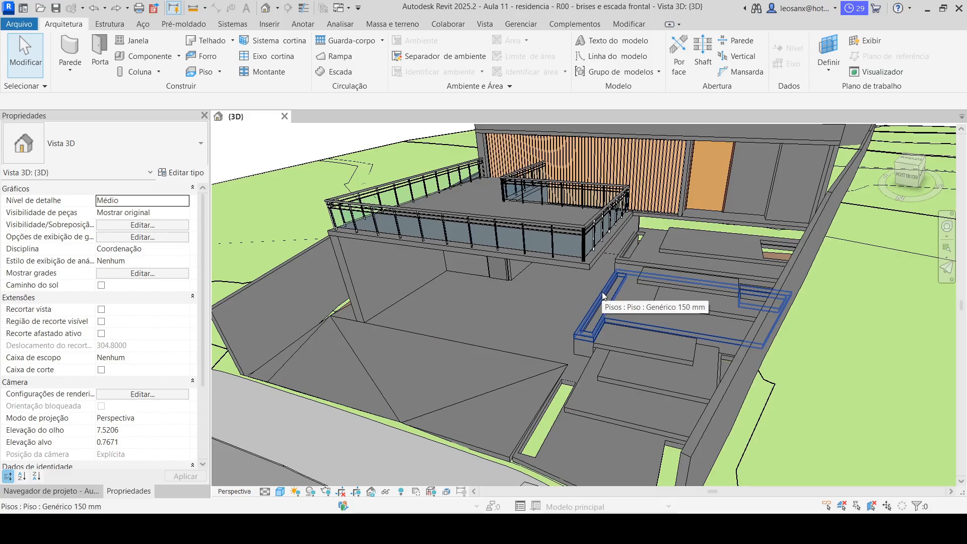
{"action": "middle_click_drag", "start_coordinate": [633, 468], "coordinate": [629, 465], "text": "shift"}
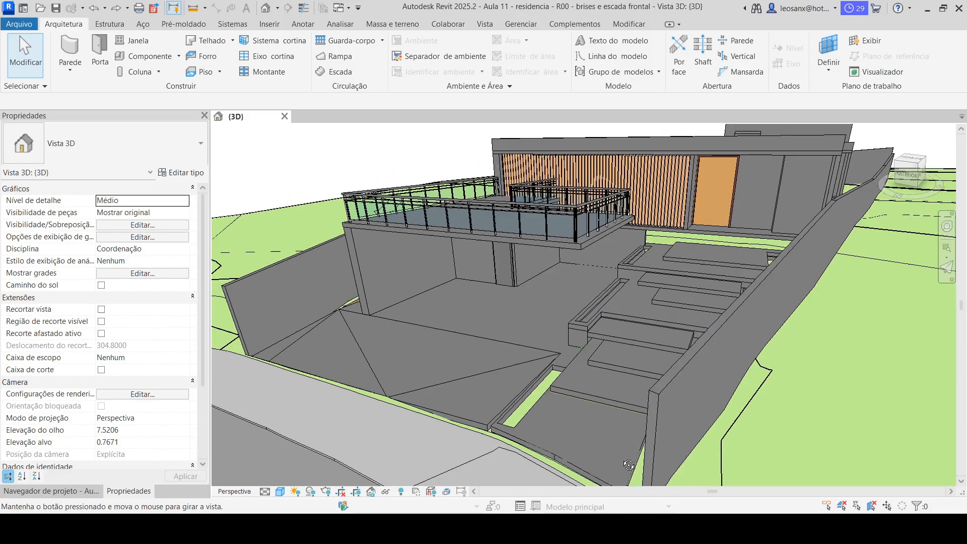
{"action": "scroll", "coordinate": [462, 195], "scroll_direction": "up", "scroll_amount": 4}
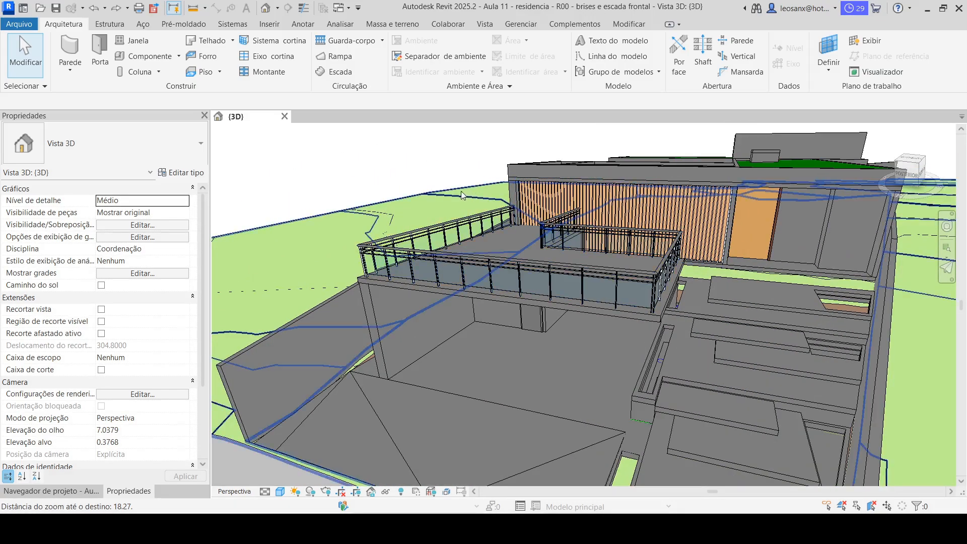
{"action": "left_click", "coordinate": [462, 195]}
{"action": "left_click", "coordinate": [453, 146]}
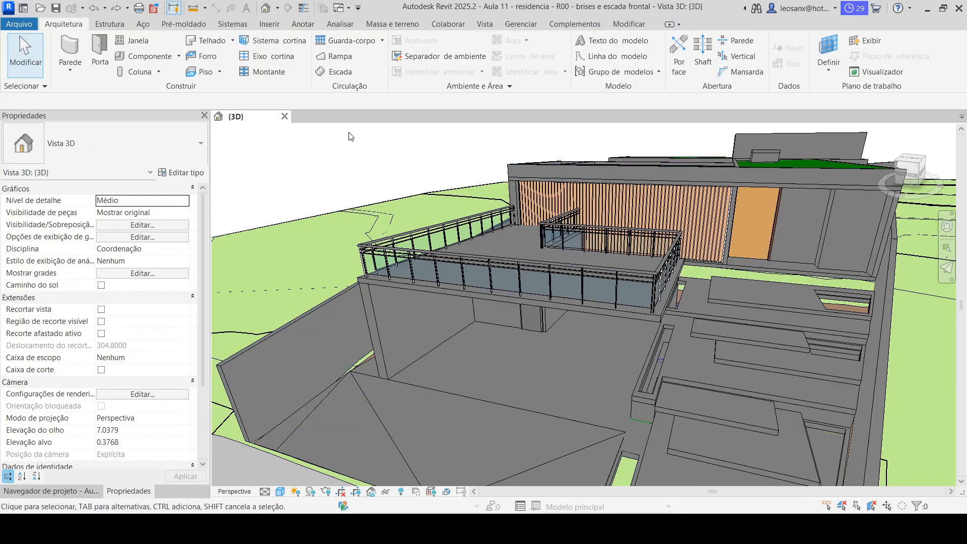
- Create a new family from the Portuguese template Coluna estrutural métrica
{"action": "left_click", "coordinate": [19, 25]}
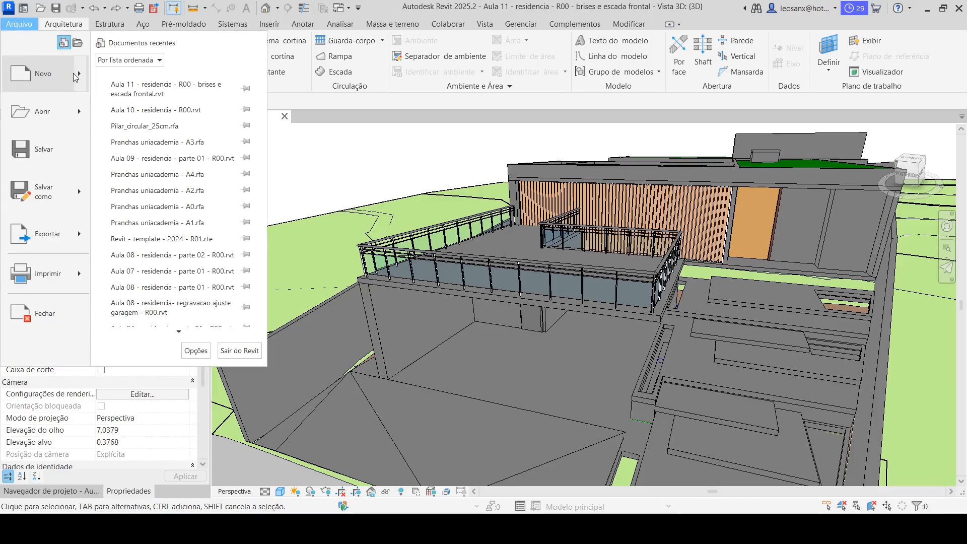
{"action": "mouse_move", "coordinate": [76, 77]}
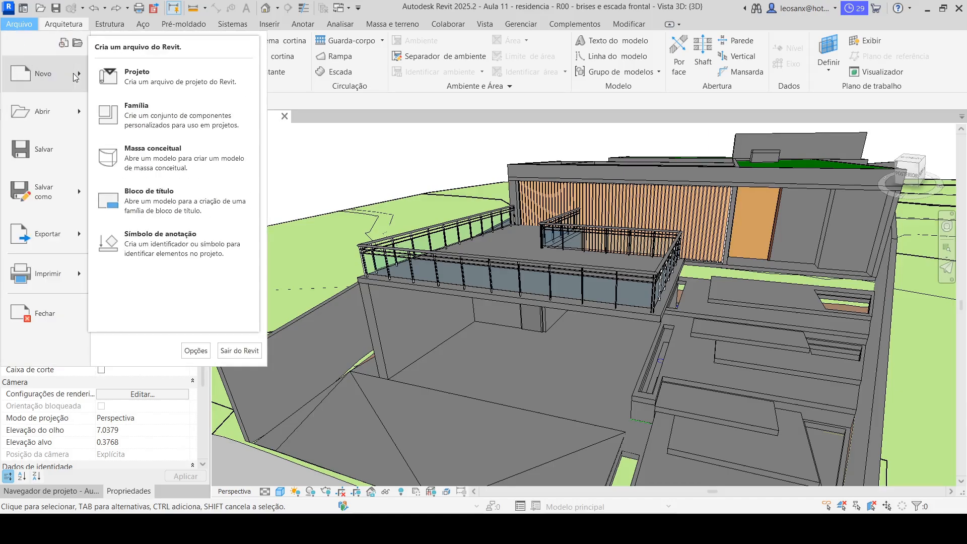
{"action": "left_click", "coordinate": [164, 122]}
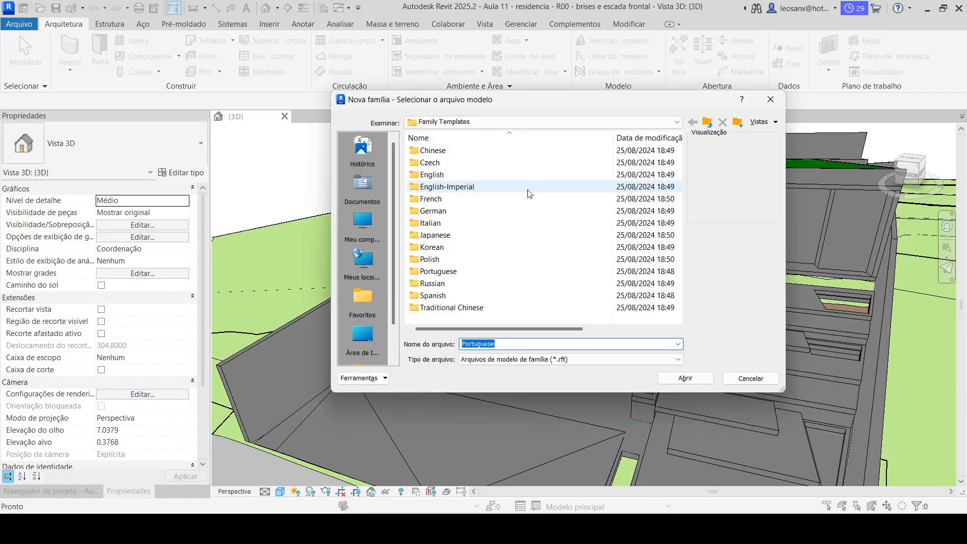
{"action": "left_click", "coordinate": [677, 122]}
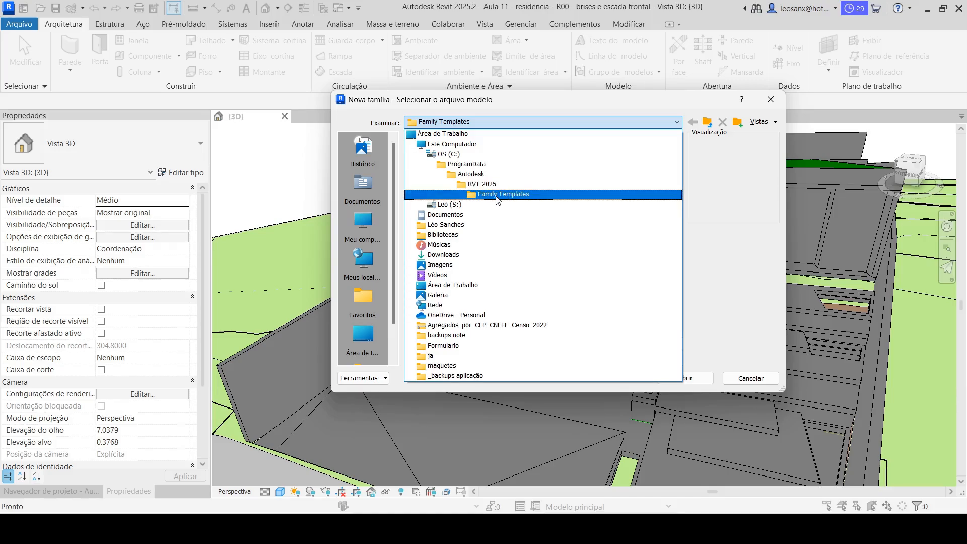
{"action": "left_click", "coordinate": [517, 197]}
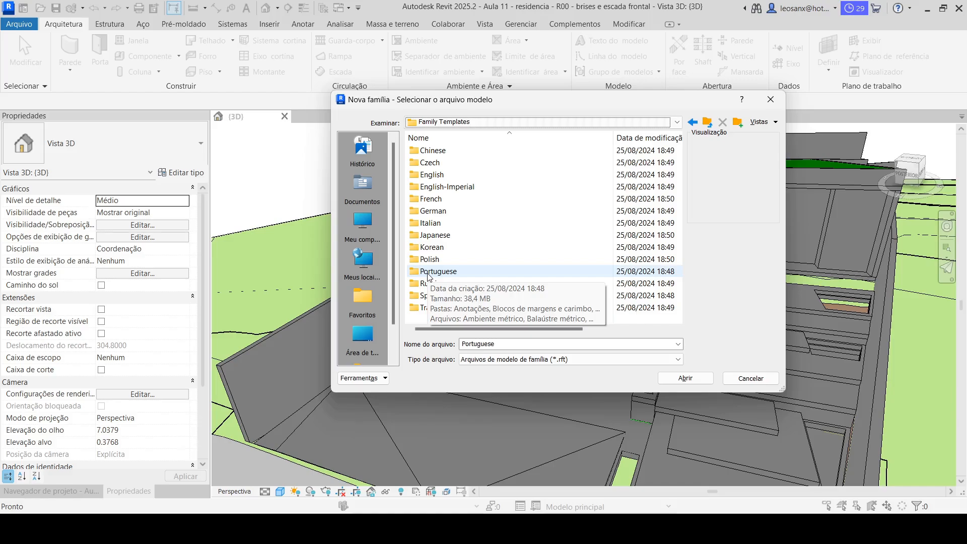
{"action": "double_click", "coordinate": [427, 271]}
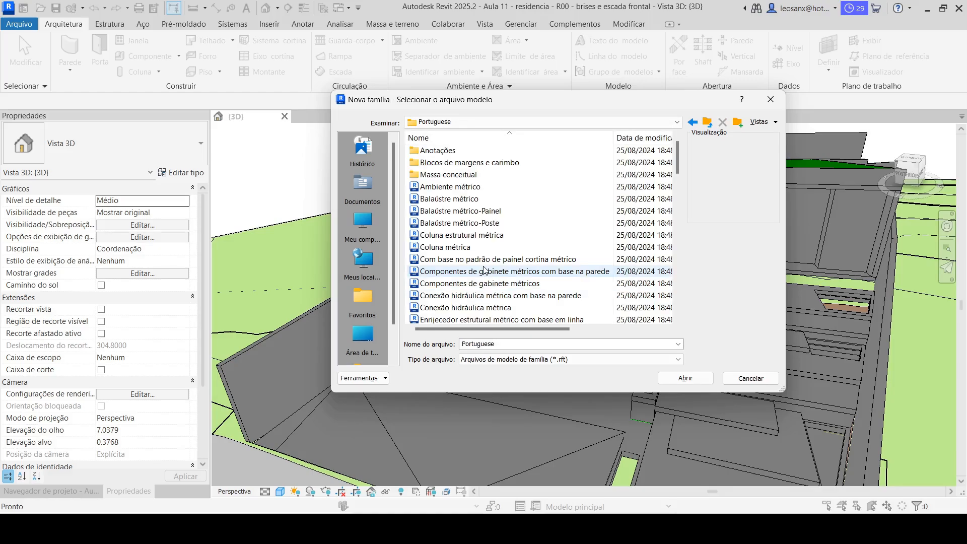
{"action": "left_click", "coordinate": [440, 235]}
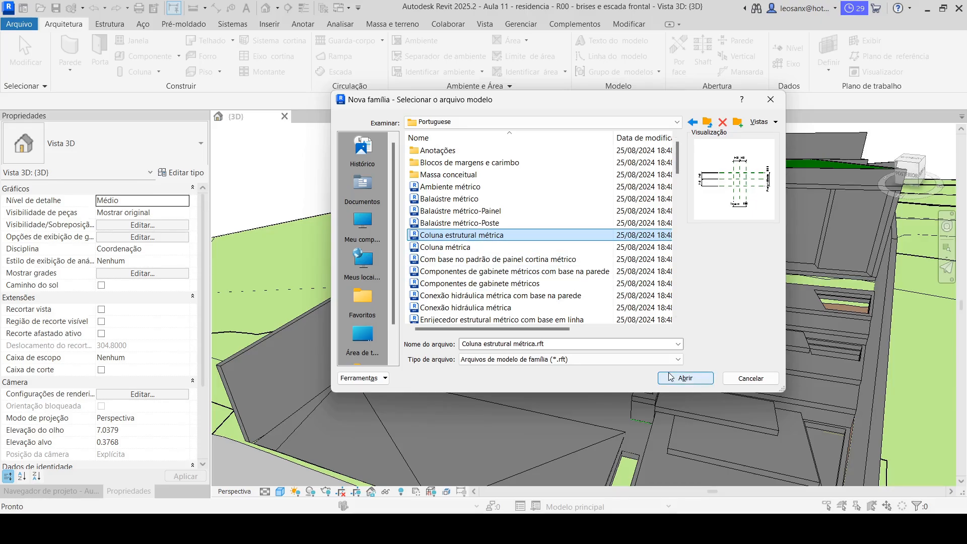
{"action": "left_click", "coordinate": [685, 378]}
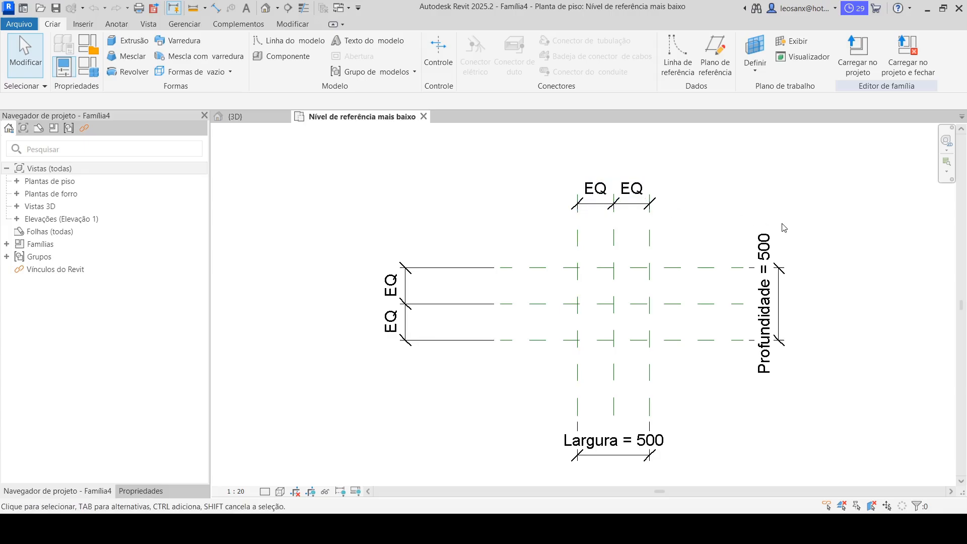
- Start an extrusion with a depth of 250 and sketch a 500 × 500 rectangle between the outer reference planes
{"action": "left_click", "coordinate": [115, 43]}
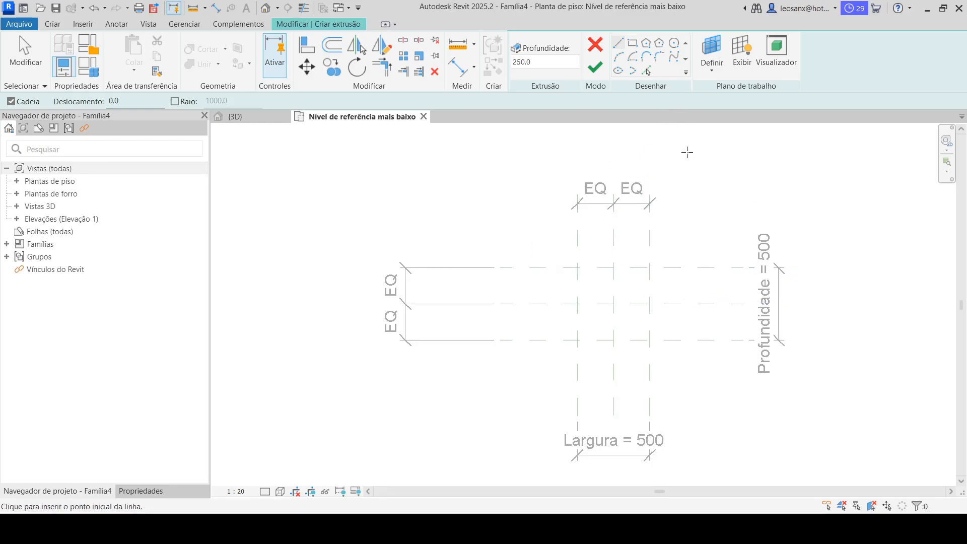
{"action": "left_click", "coordinate": [632, 44]}
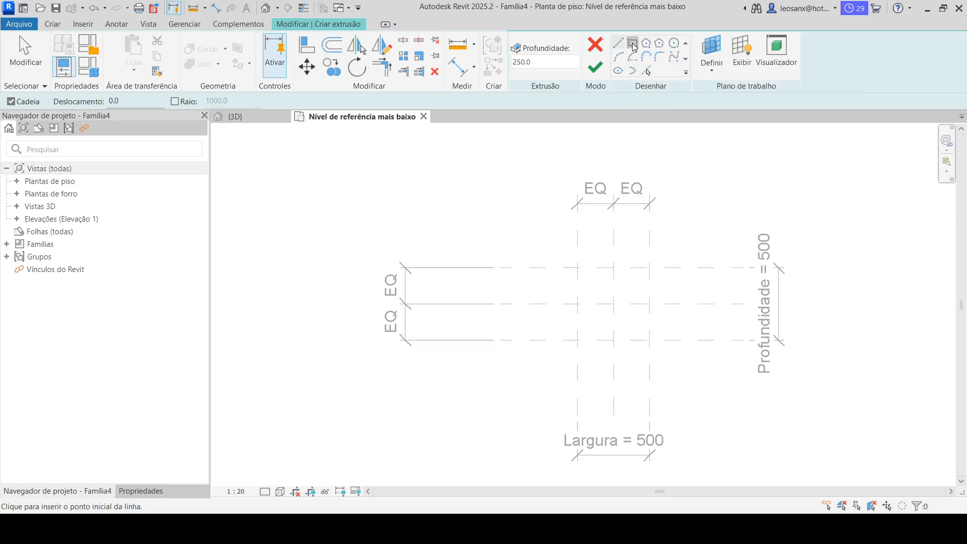
{"action": "left_click", "coordinate": [578, 268]}
{"action": "left_click", "coordinate": [650, 340]}
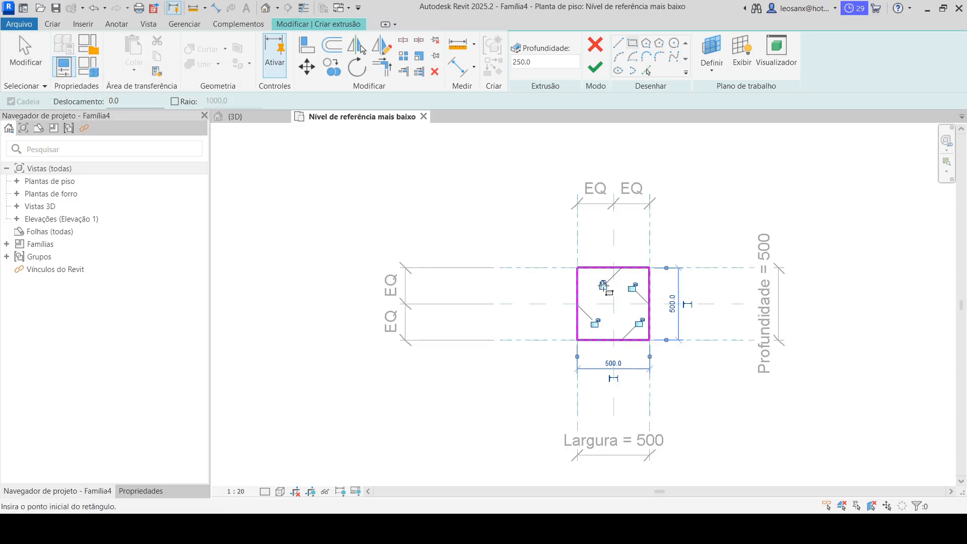
- Lock the rectangle's four sides to the reference planes and finish the extrusion sketch
{"action": "left_click", "coordinate": [633, 287]}
{"action": "left_click", "coordinate": [639, 322]}
{"action": "left_click", "coordinate": [595, 323]}
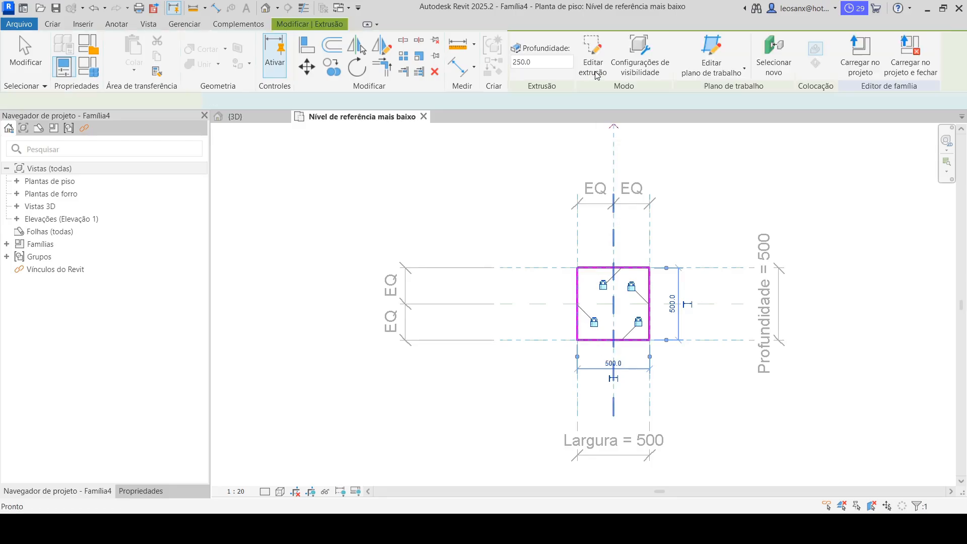
{"action": "left_click", "coordinate": [595, 70]}
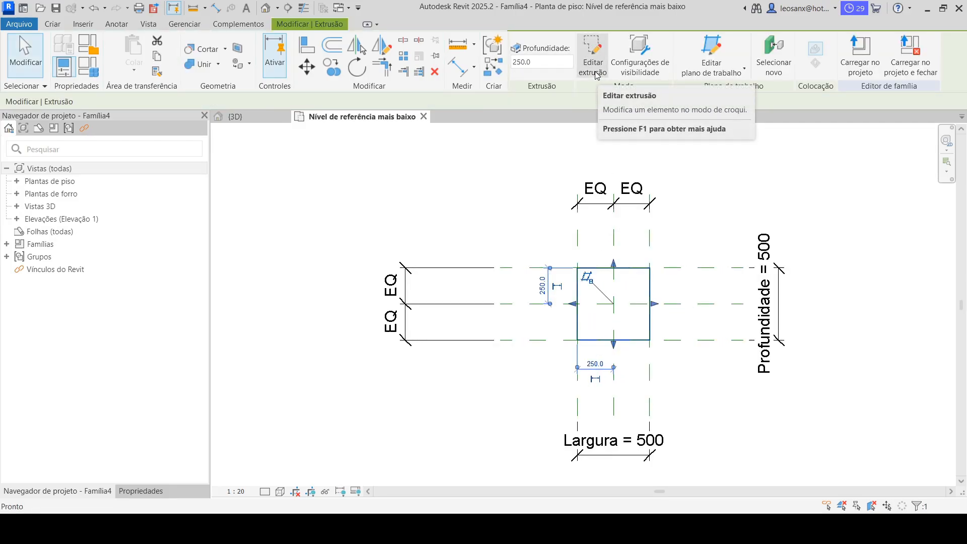
- Open the Direita elevation and examine the extrusion's height relative to the lower and upper reference levels
{"action": "left_click", "coordinate": [17, 220]}
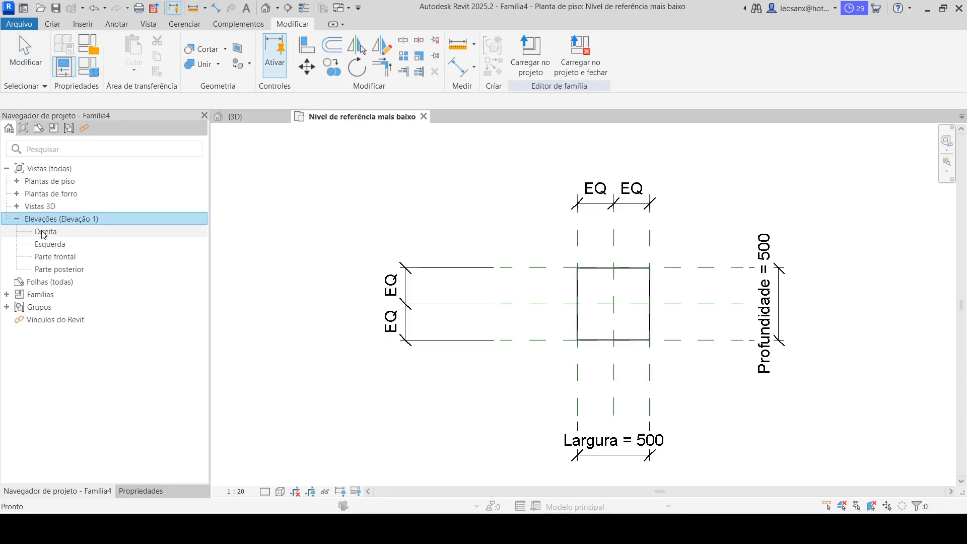
{"action": "double_click", "coordinate": [44, 231]}
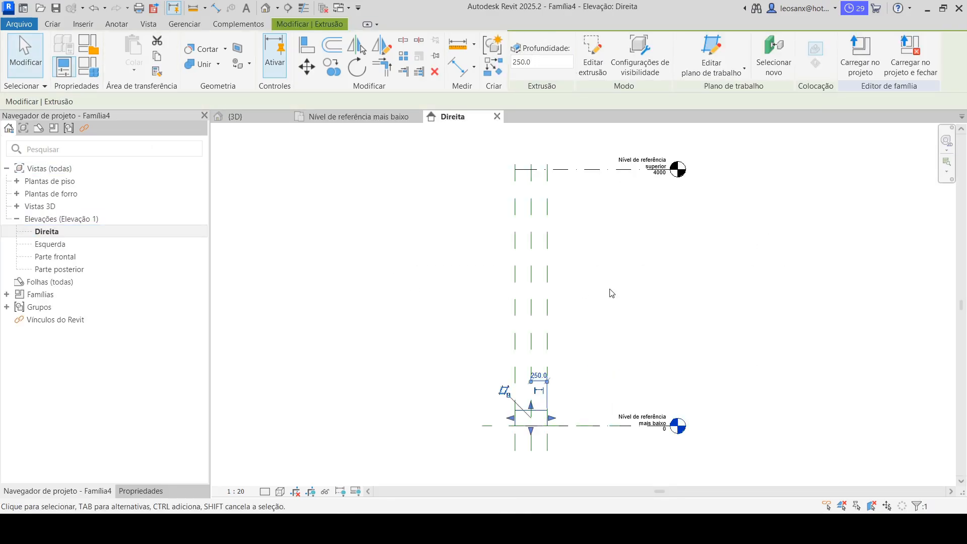
{"action": "middle_click_drag", "start_coordinate": [713, 356], "coordinate": [591, 356]}
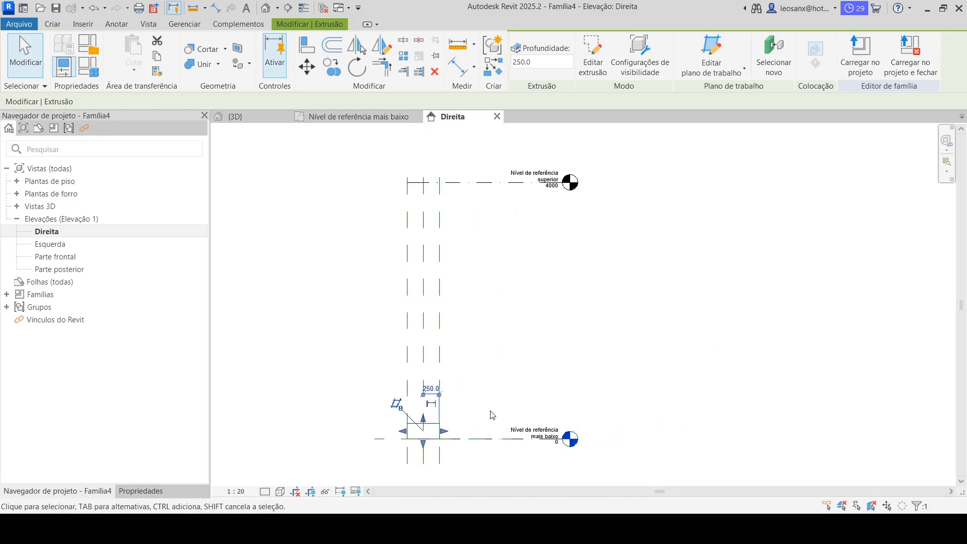
{"action": "scroll", "coordinate": [425, 428], "scroll_direction": "up", "scroll_amount": 2}
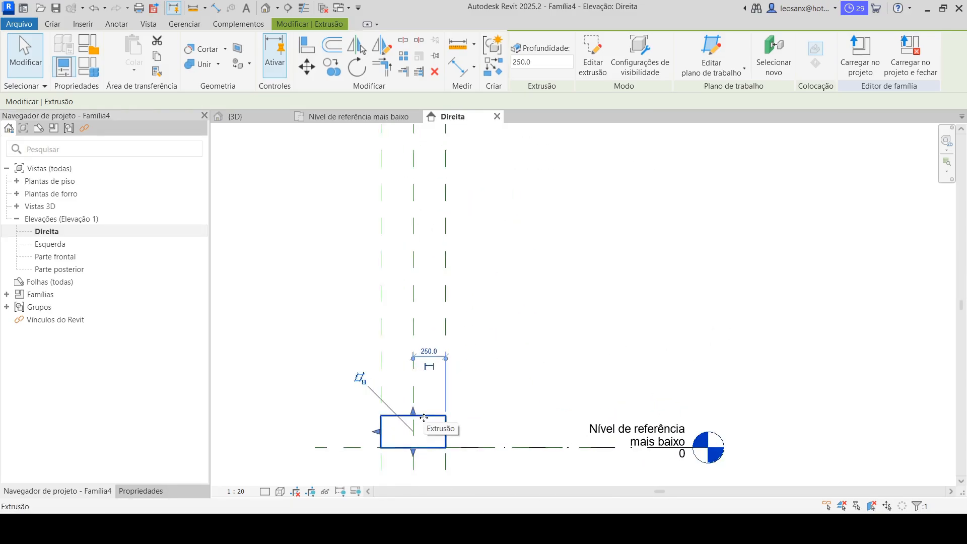
- Examine the extruded column block from an angle in the family's Vista 1 3D view
{"action": "left_click", "coordinate": [16, 206]}
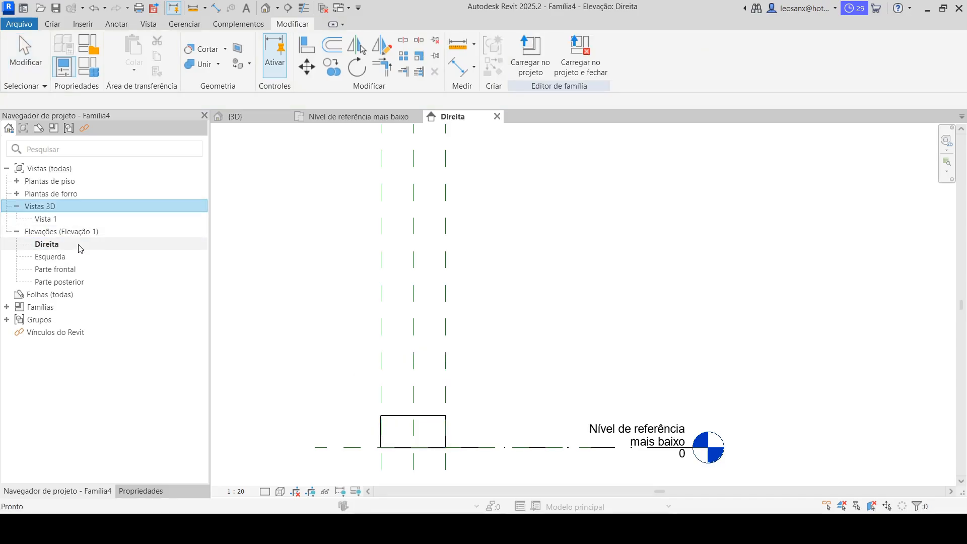
{"action": "double_click", "coordinate": [46, 218]}
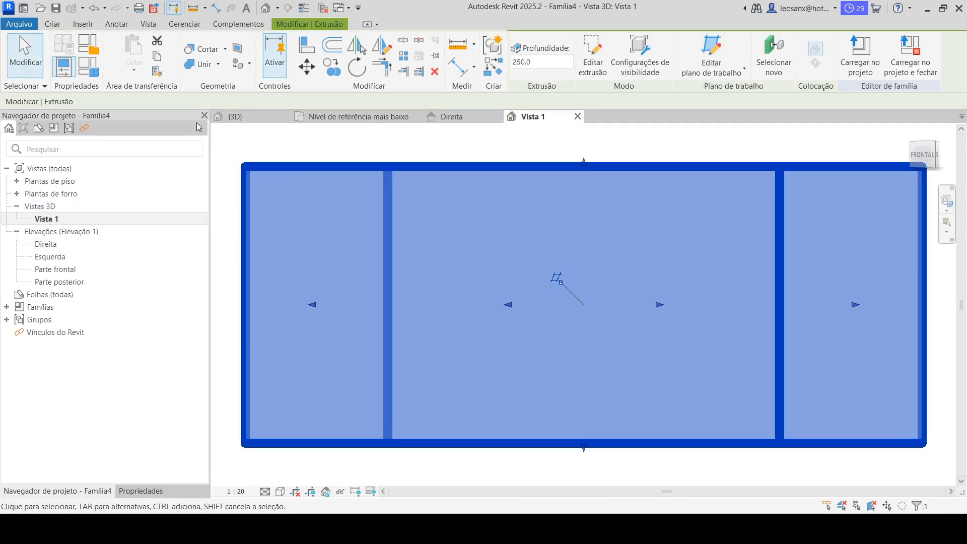
{"action": "left_click", "coordinate": [239, 117]}
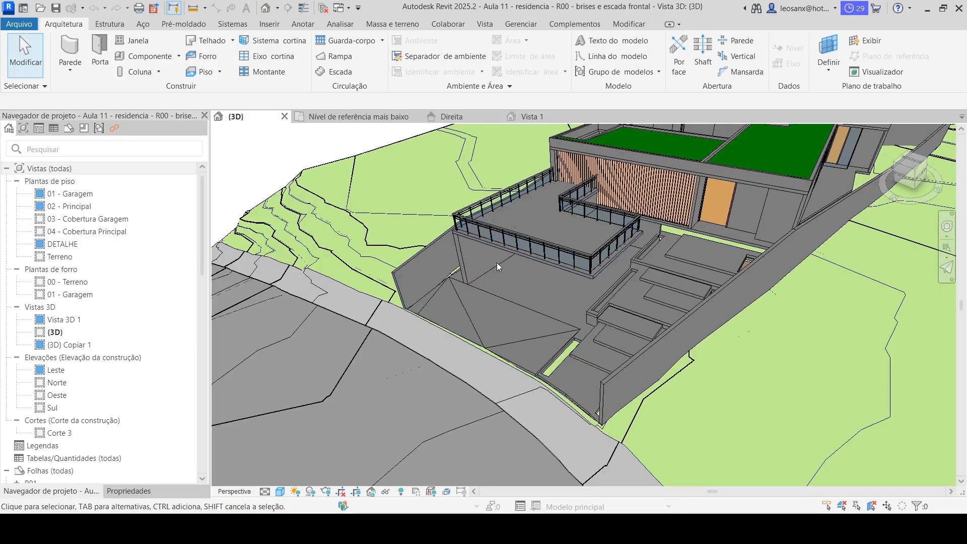
{"action": "scroll", "coordinate": [430, 393], "scroll_direction": "down", "scroll_amount": 1}
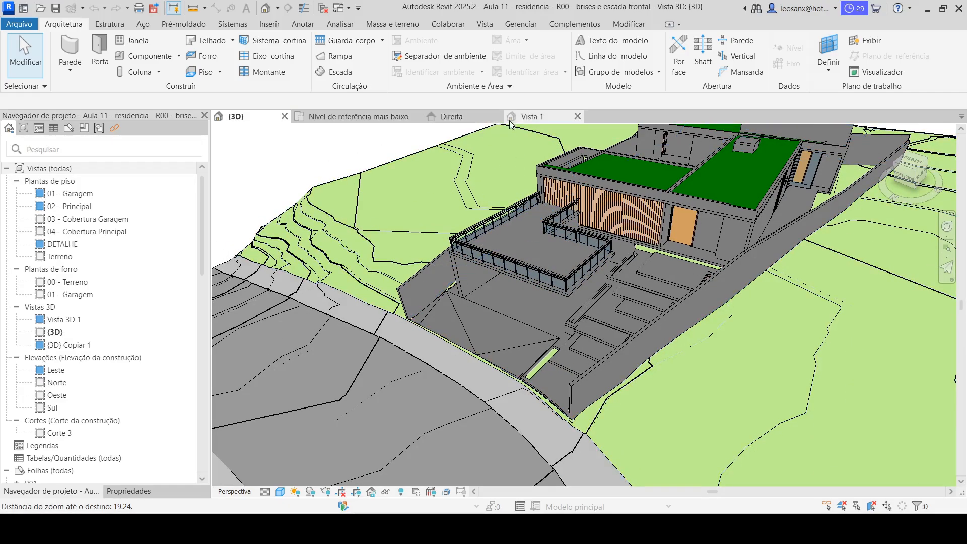
{"action": "left_click", "coordinate": [367, 119]}
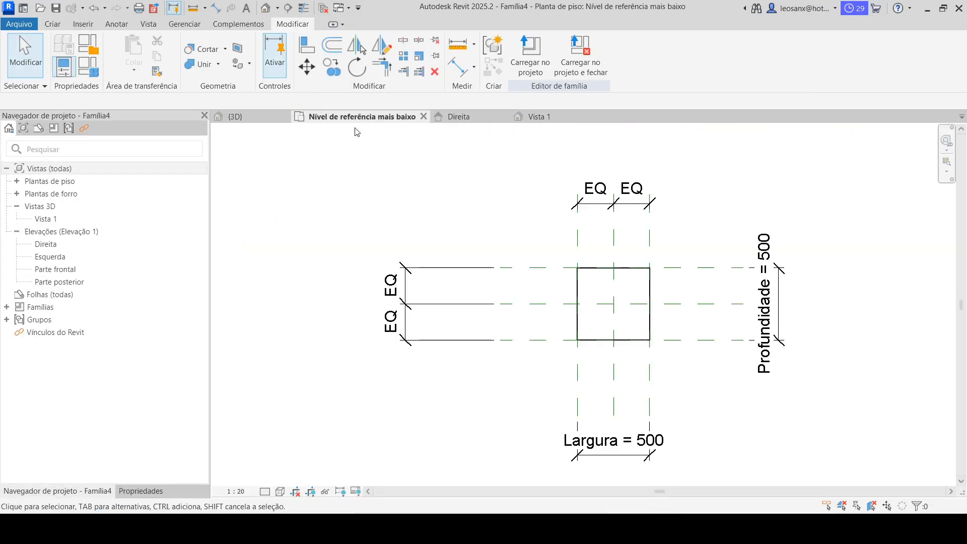
{"action": "double_click", "coordinate": [45, 219]}
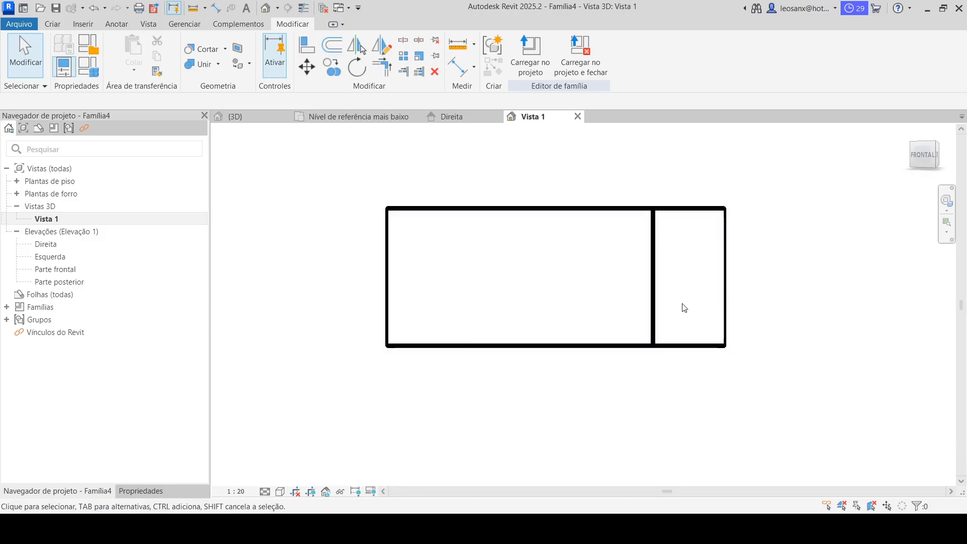
{"action": "middle_click_drag", "start_coordinate": [739, 267], "coordinate": [701, 317], "text": "shift"}
{"action": "scroll", "coordinate": [687, 328], "scroll_direction": "down", "scroll_amount": 10}
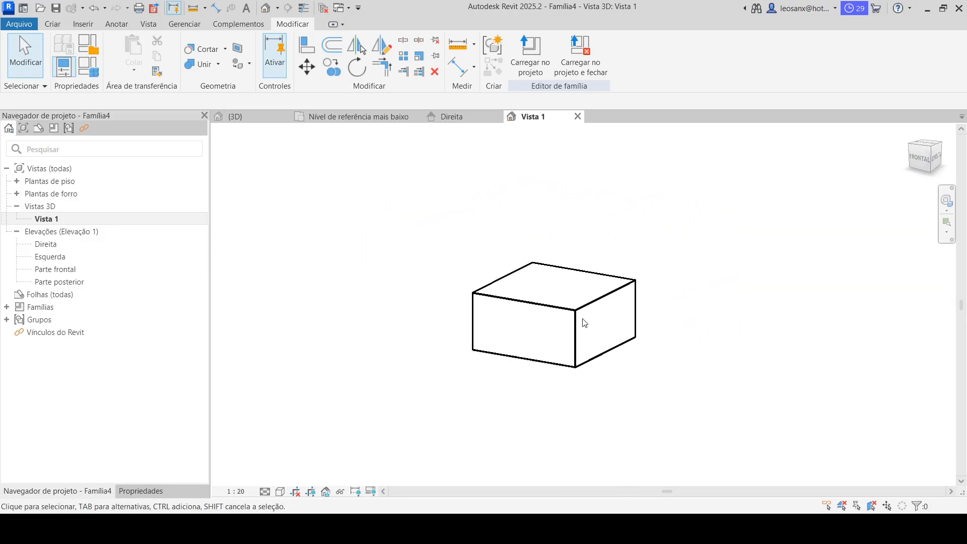
{"action": "middle_click_drag", "start_coordinate": [617, 369], "coordinate": [584, 352], "text": "shift"}
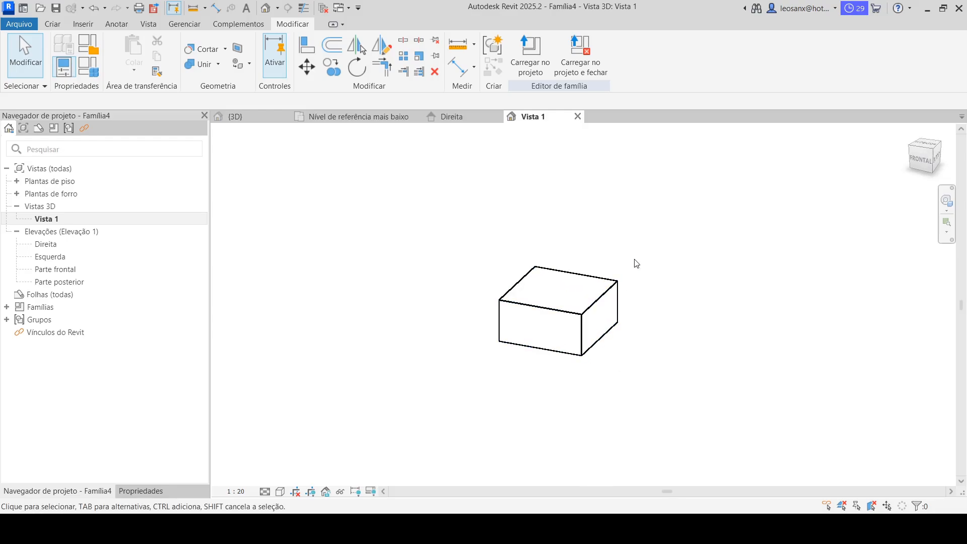
{"action": "scroll", "coordinate": [449, 418], "scroll_direction": "down", "scroll_amount": 3}
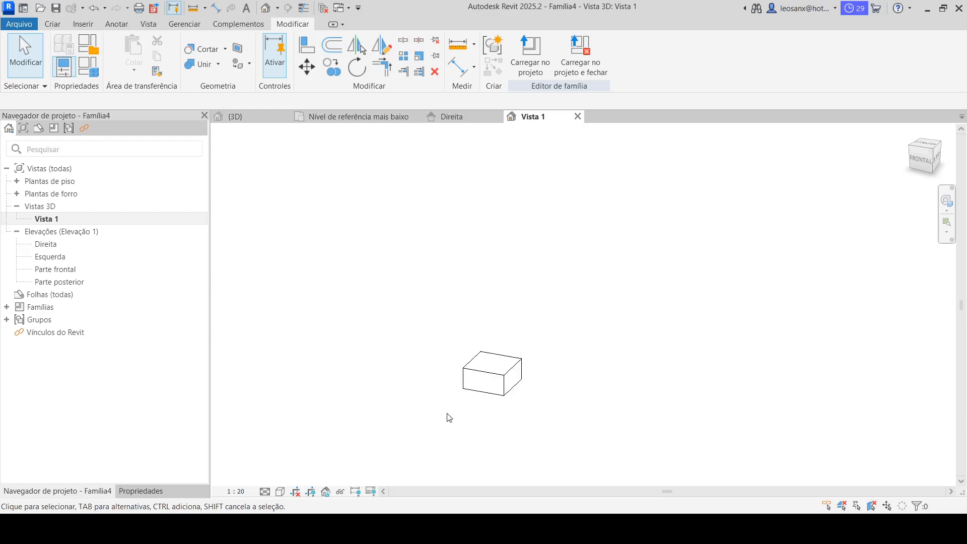
- In the Direita elevation, stretch the top of the column extrusion up to the upper reference level
{"action": "double_click", "coordinate": [46, 244]}
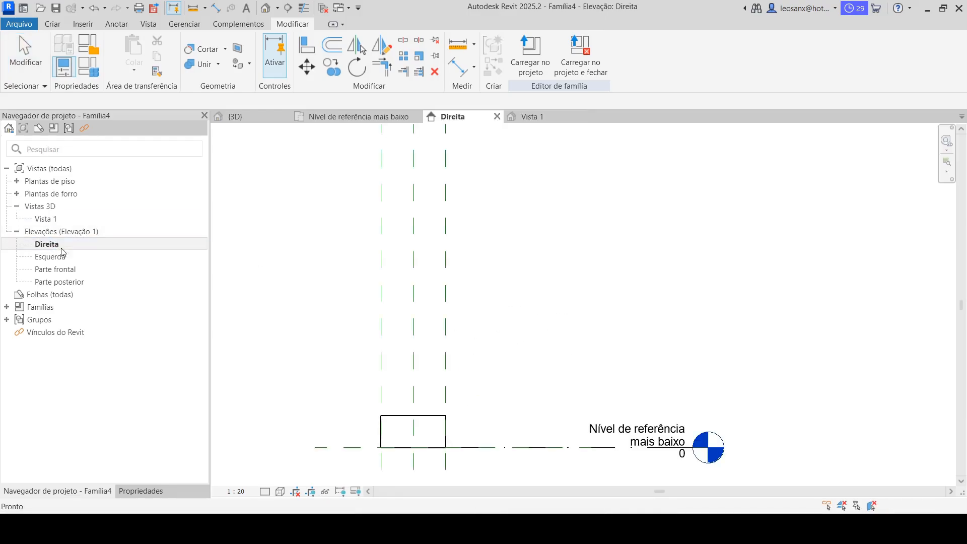
{"action": "scroll", "coordinate": [566, 273], "scroll_direction": "down", "scroll_amount": 3}
{"action": "middle_click_drag", "start_coordinate": [535, 247], "coordinate": [513, 291]}
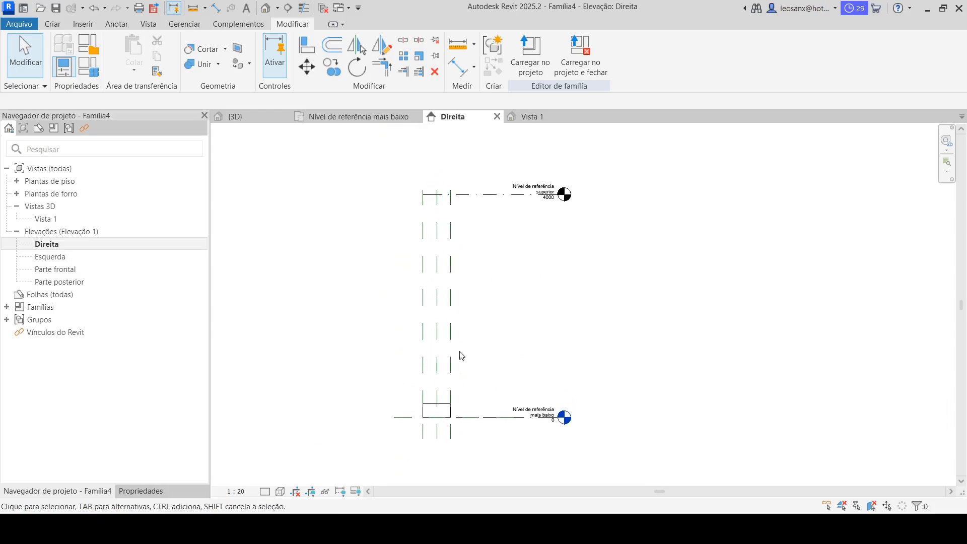
{"action": "left_click", "coordinate": [439, 406]}
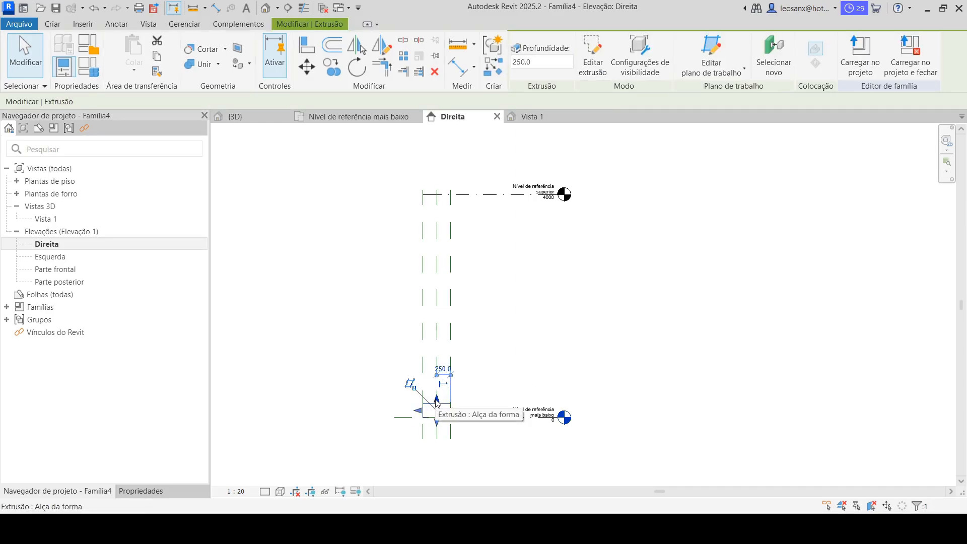
{"action": "left_click_drag", "start_coordinate": [437, 402], "coordinate": [437, 194]}
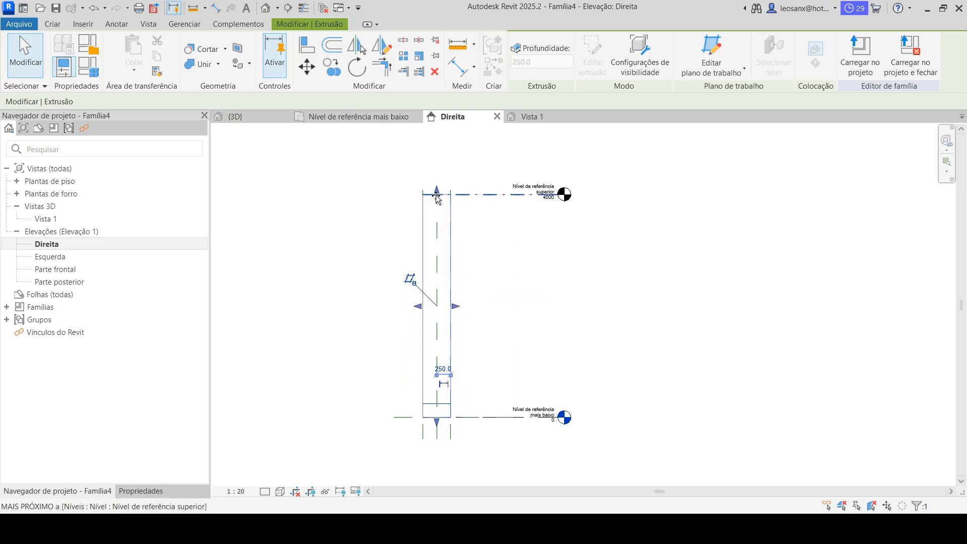
- Lock the top of the column extrusion to the upper reference level in the Direita elevation
{"action": "scroll", "coordinate": [453, 179], "scroll_direction": "up", "scroll_amount": 2}
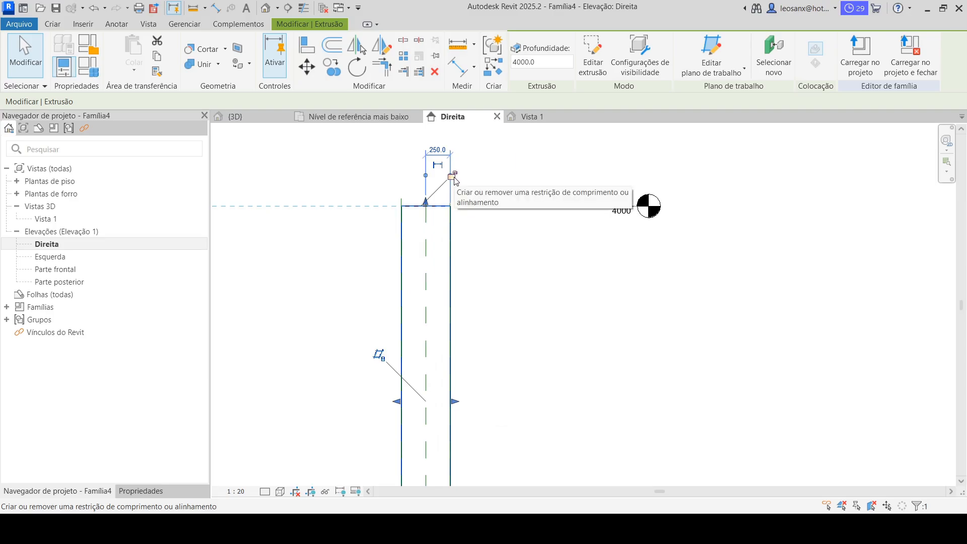
{"action": "left_click", "coordinate": [454, 177]}
{"action": "scroll", "coordinate": [492, 202], "scroll_direction": "down", "scroll_amount": 2}
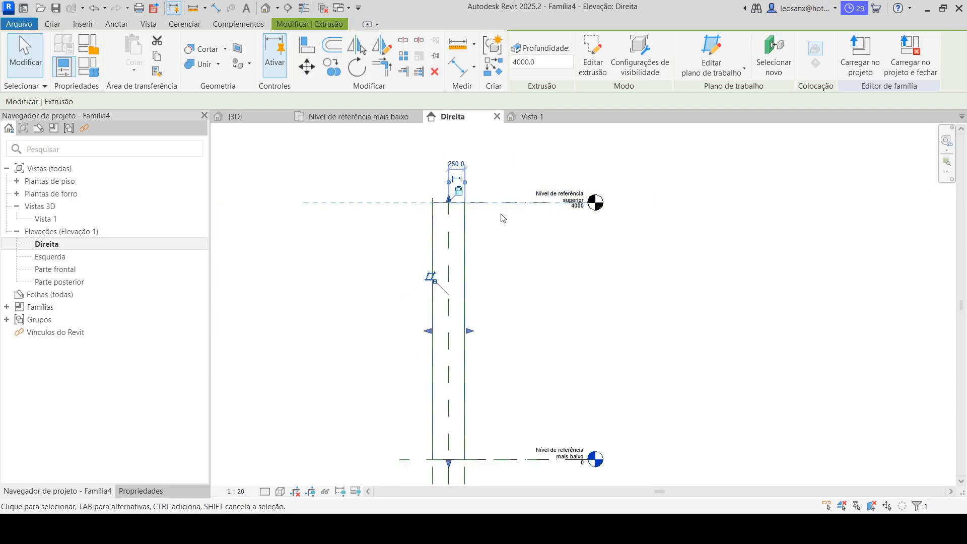
{"action": "key", "text": "Escape"}
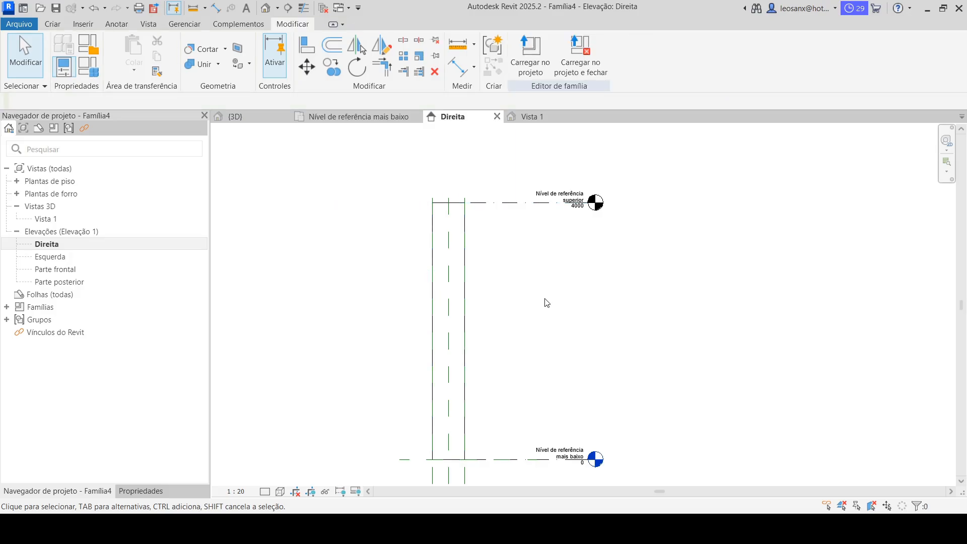
{"action": "left_click", "coordinate": [468, 259]}
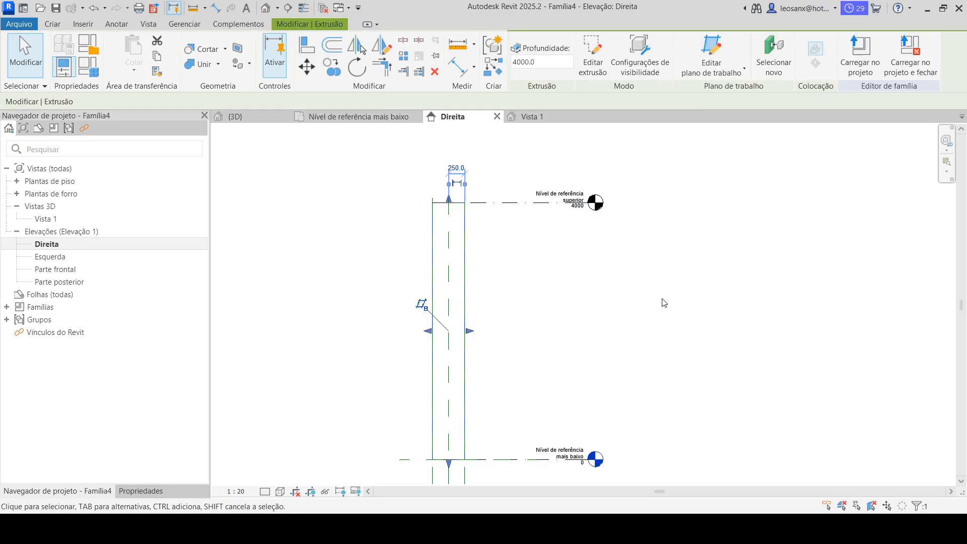
{"action": "key", "text": "Escape"}
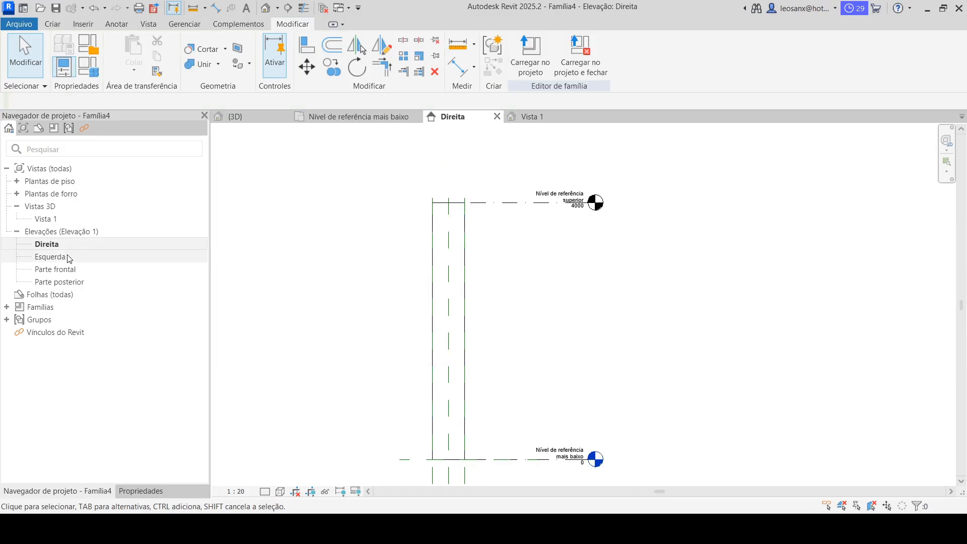
- Open the family's Vista 1 3D view and save the family as MDA_retangular in the Revit nova grade - familias e templates folder
{"action": "double_click", "coordinate": [44, 218]}
{"action": "scroll", "coordinate": [549, 398], "scroll_direction": "down", "scroll_amount": 2}
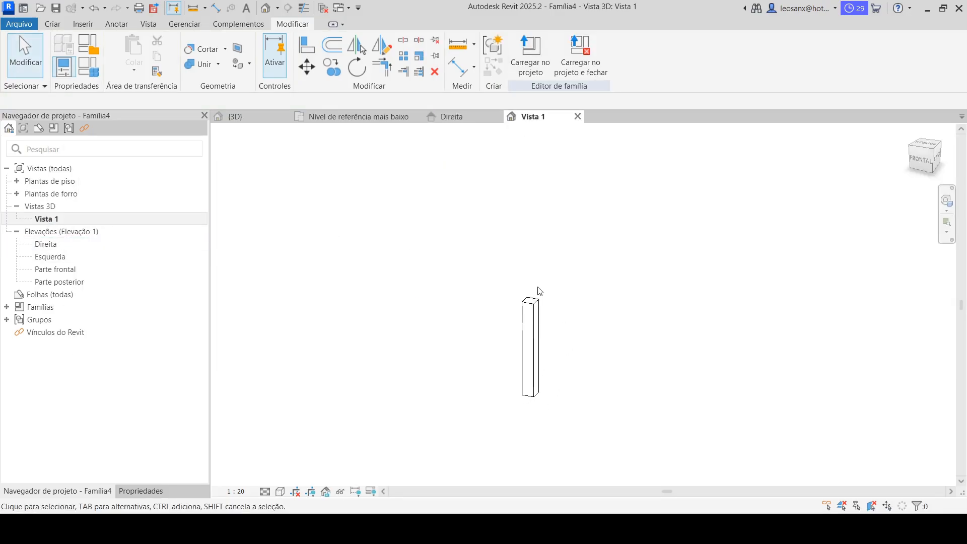
{"action": "scroll", "coordinate": [579, 377], "scroll_direction": "up", "scroll_amount": 2}
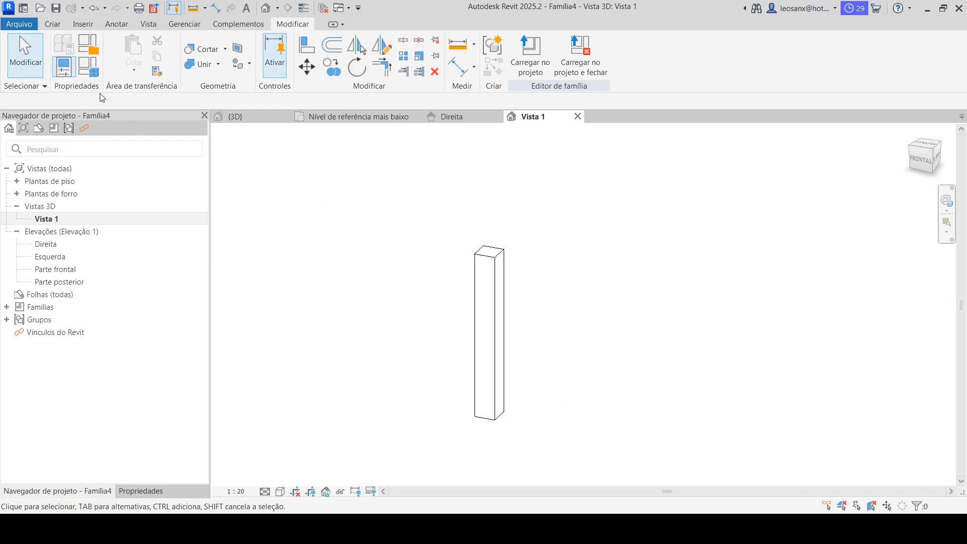
{"action": "left_click", "coordinate": [19, 24]}
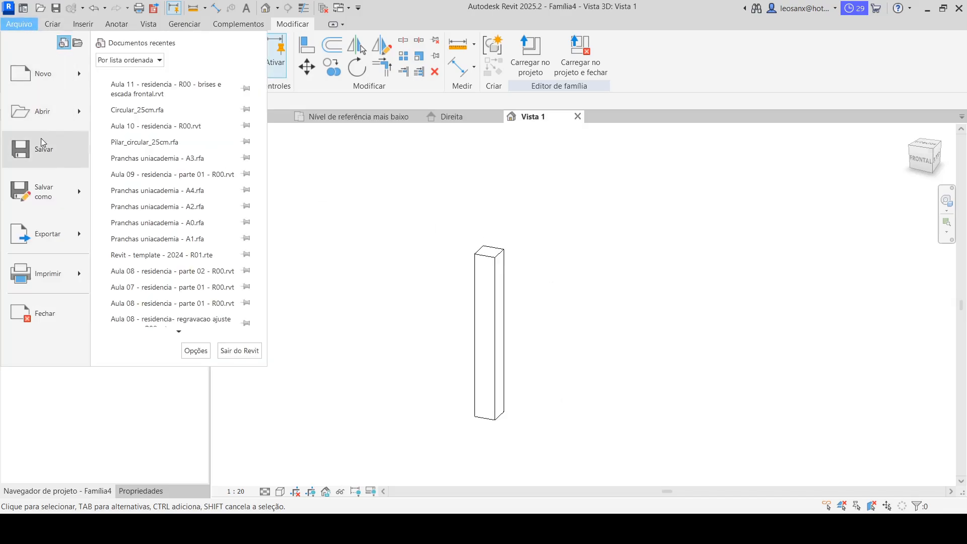
{"action": "mouse_move", "coordinate": [45, 192]}
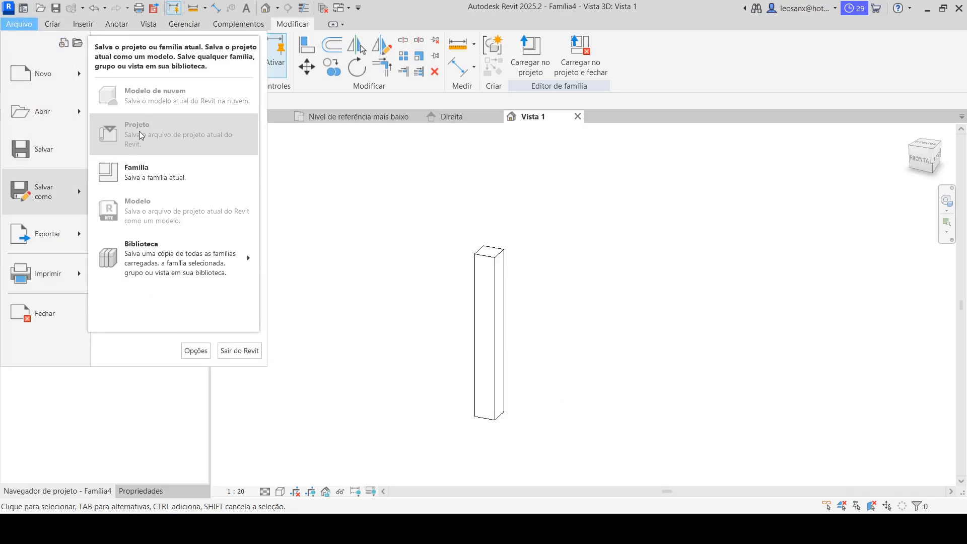
{"action": "left_click", "coordinate": [174, 177]}
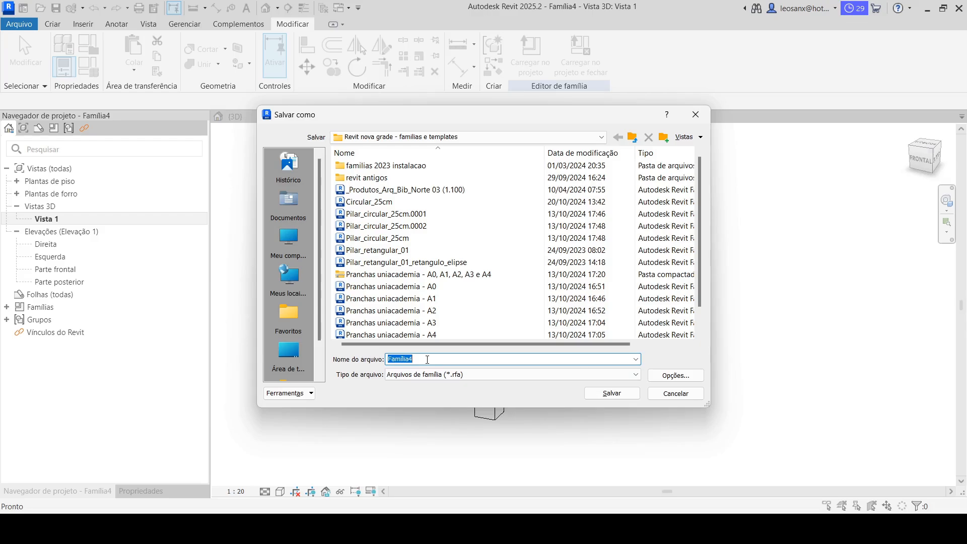
{"action": "type", "text": "MDA_retangular"}
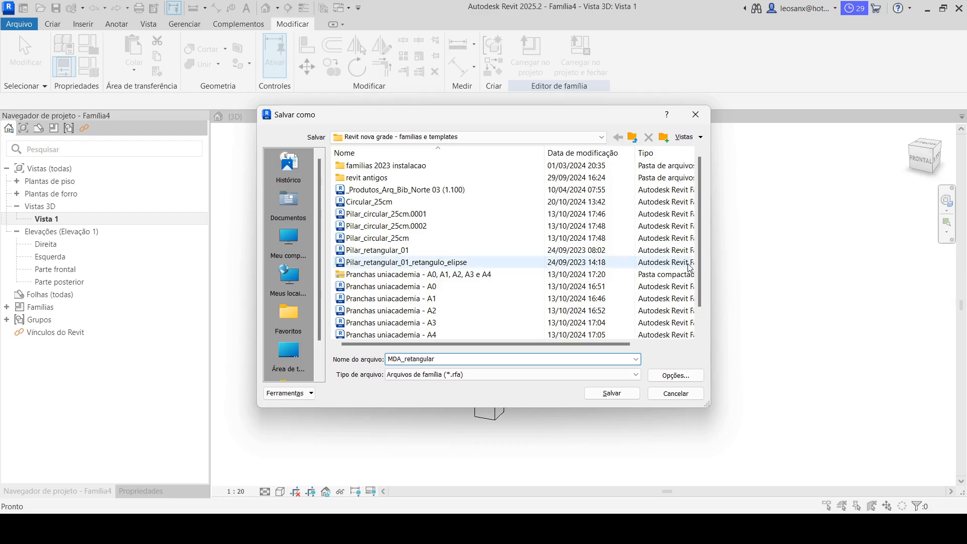
{"action": "left_click", "coordinate": [612, 393]}
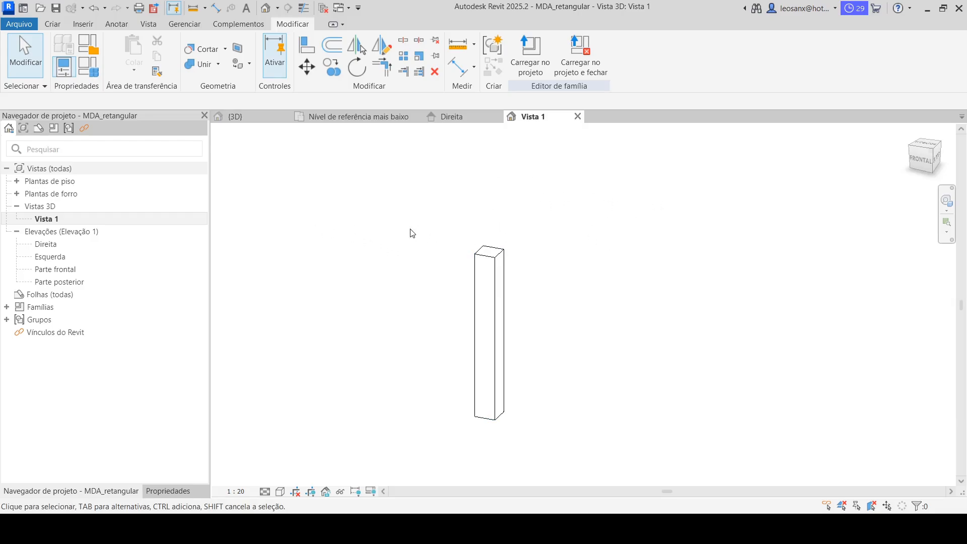
- Load the MDA_retangular column family from its Vista 1 view into the residence project
{"action": "left_click", "coordinate": [237, 116]}
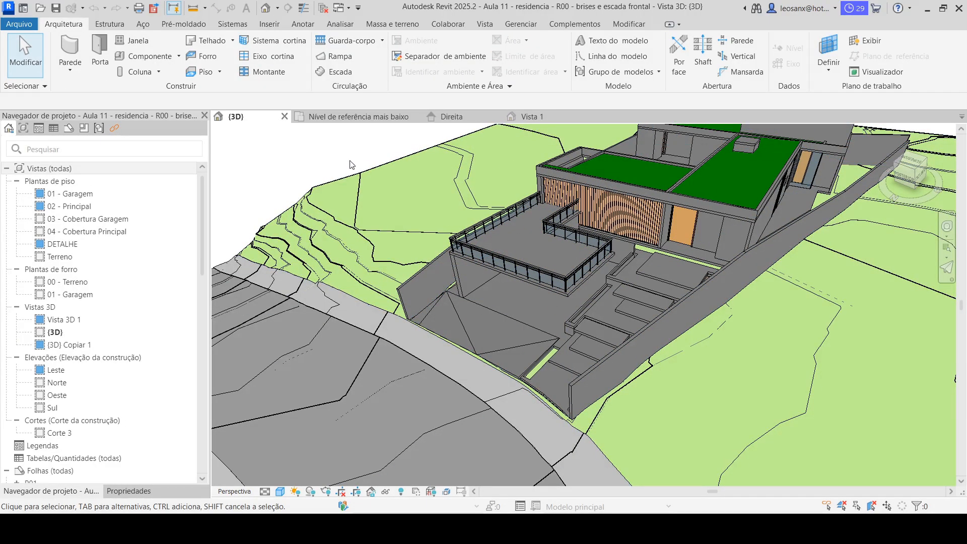
{"action": "left_click", "coordinate": [358, 117]}
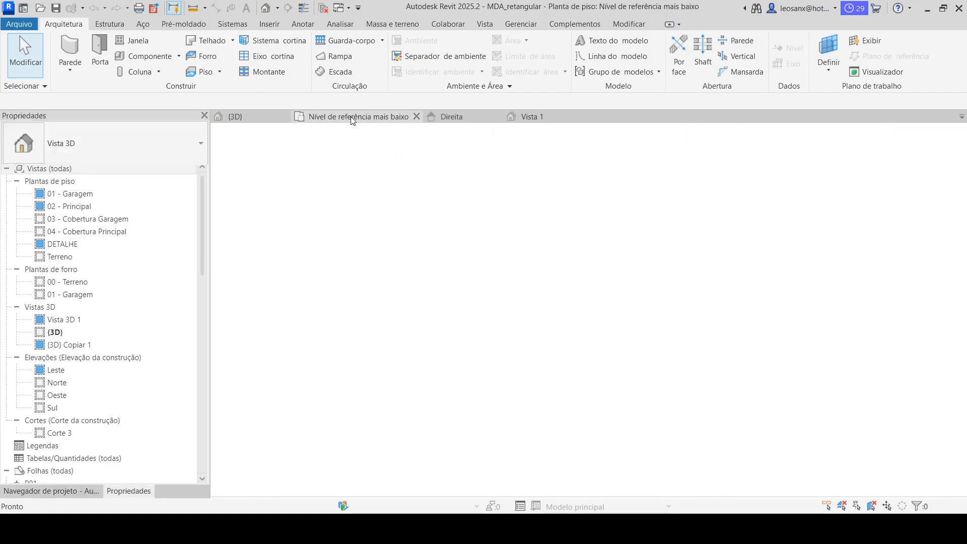
{"action": "left_click", "coordinate": [455, 116]}
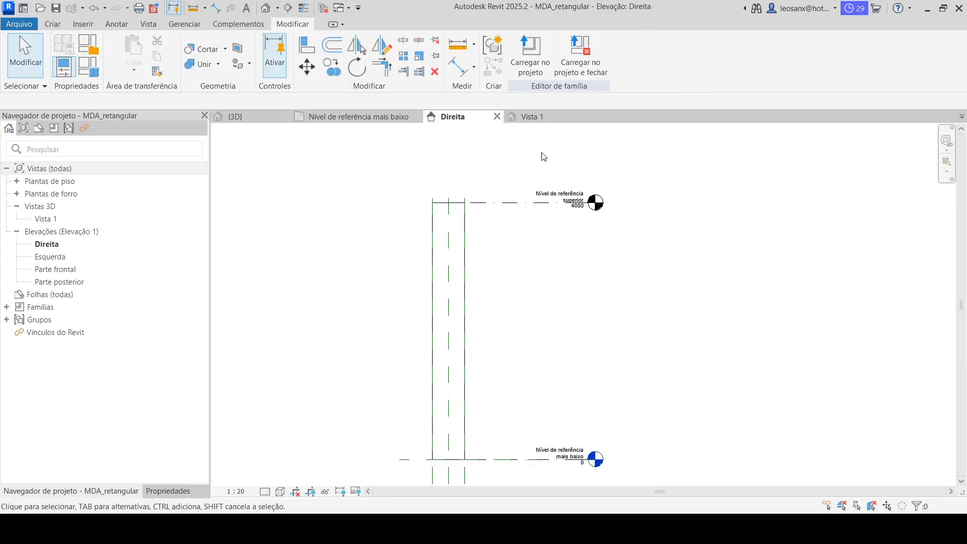
{"action": "left_click", "coordinate": [528, 118]}
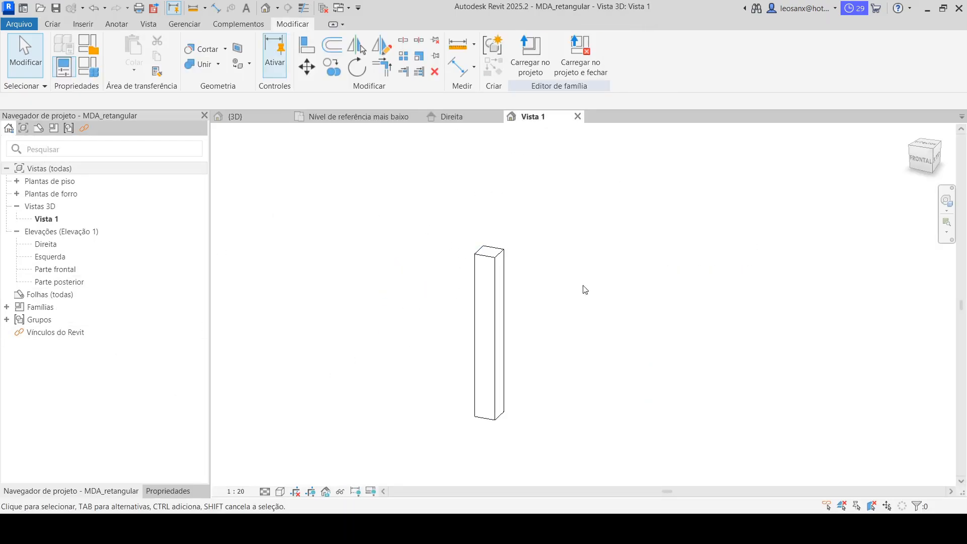
{"action": "left_click", "coordinate": [531, 67]}
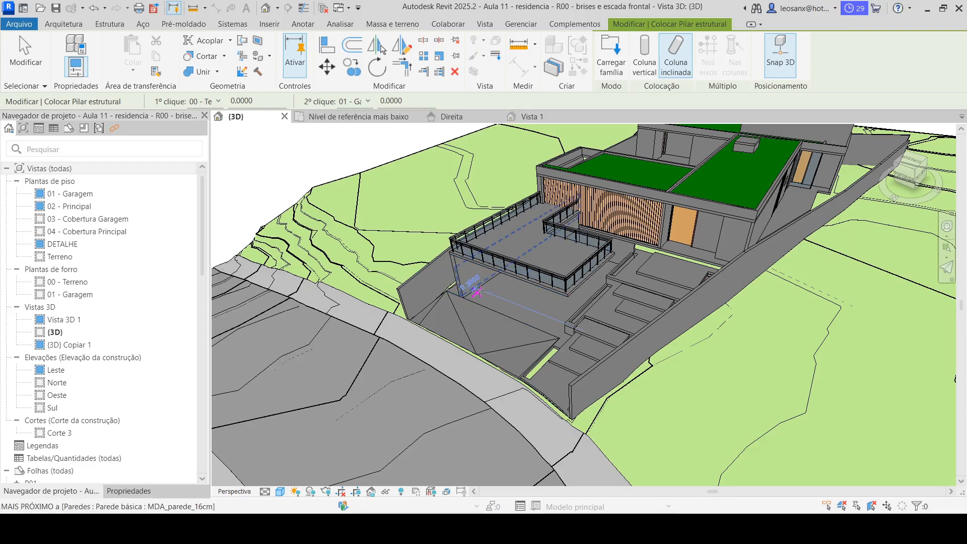
- Try placing a short inclined MDA_retangular column, about 0.72 m long, at the end of the low wall beside the entrance steps
{"action": "scroll", "coordinate": [565, 328], "scroll_direction": "up", "scroll_amount": 5}
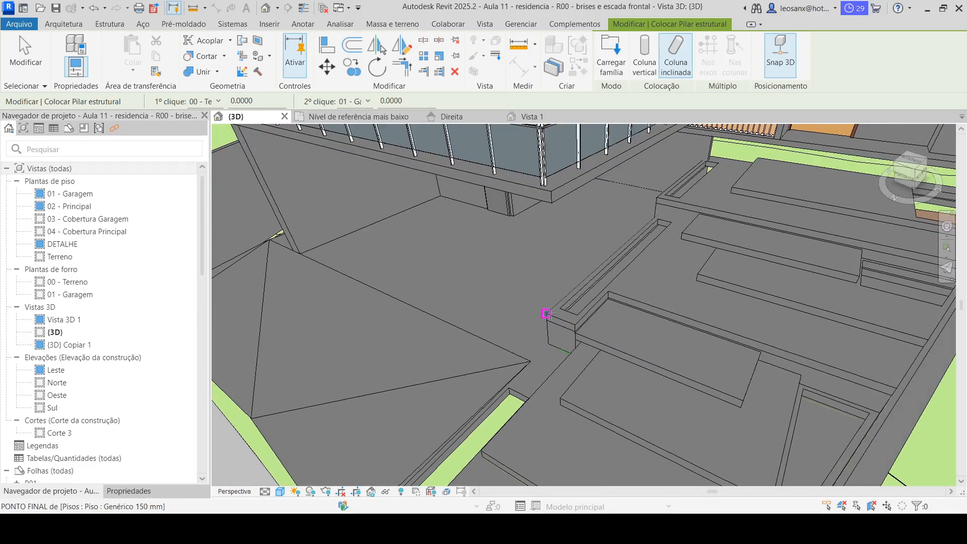
{"action": "left_click", "coordinate": [548, 314]}
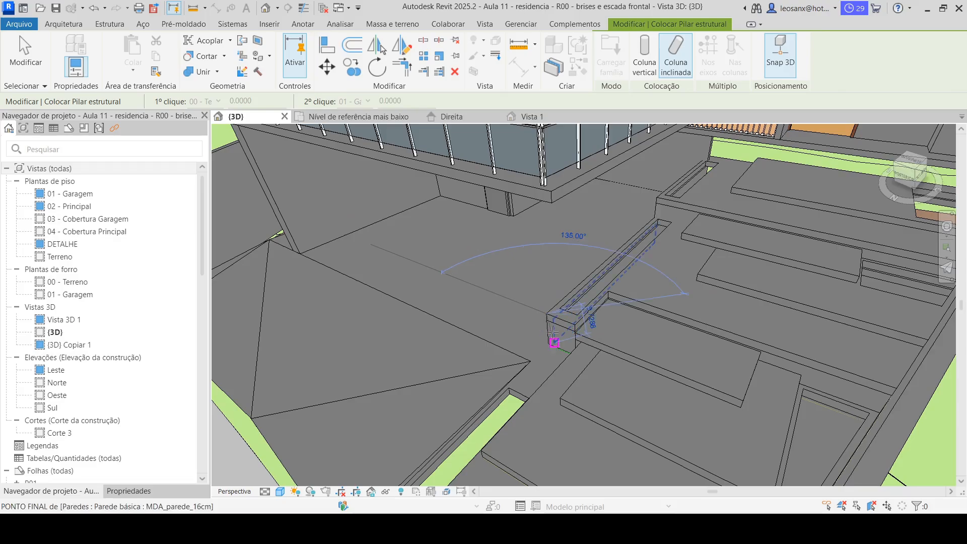
{"action": "scroll", "coordinate": [552, 341], "scroll_direction": "up", "scroll_amount": 4}
{"action": "left_click", "coordinate": [546, 347]}
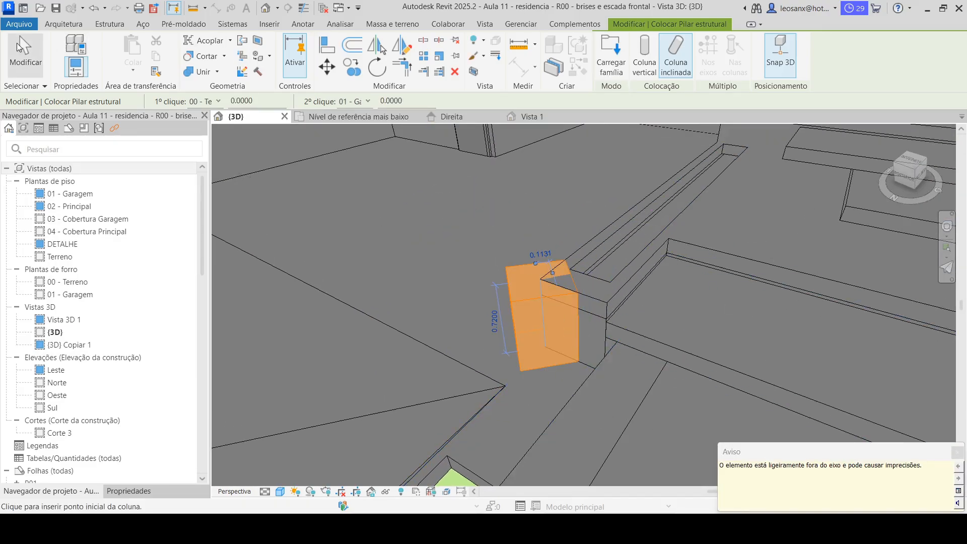
{"action": "left_click", "coordinate": [23, 45]}
{"action": "left_click", "coordinate": [512, 277]}
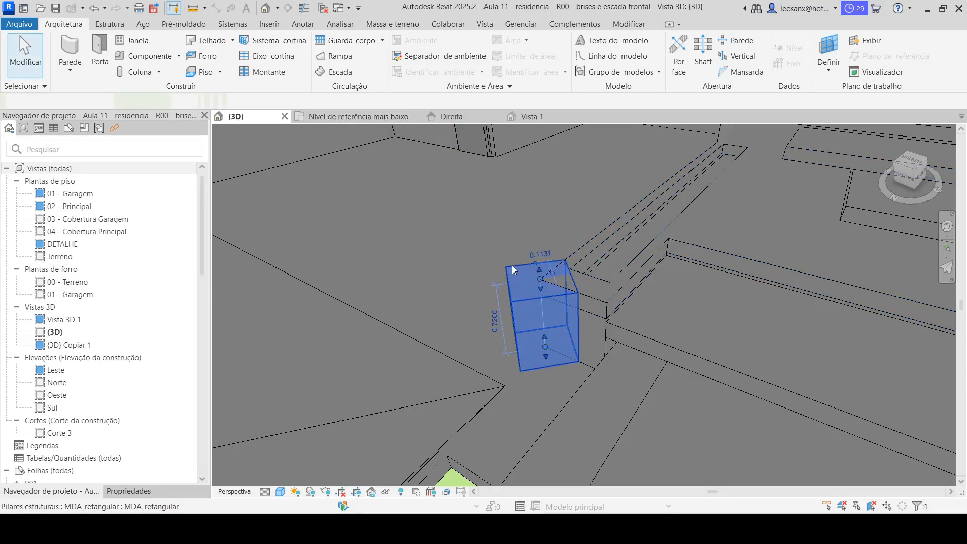
{"action": "scroll", "coordinate": [609, 334], "scroll_direction": "down", "scroll_amount": 3}
{"action": "middle_click_drag", "start_coordinate": [608, 333], "coordinate": [494, 349]}
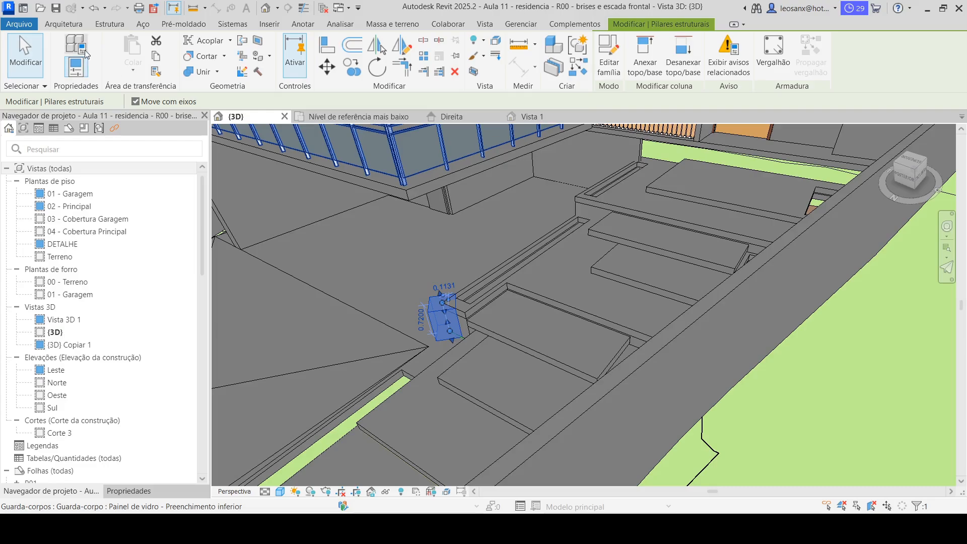
- Try placing a second inclined MDA_retangular column, about 3.72 m long, from the short column's upper corner to the terrace slab edge
{"action": "left_click", "coordinate": [63, 24]}
{"action": "left_click", "coordinate": [130, 75]}
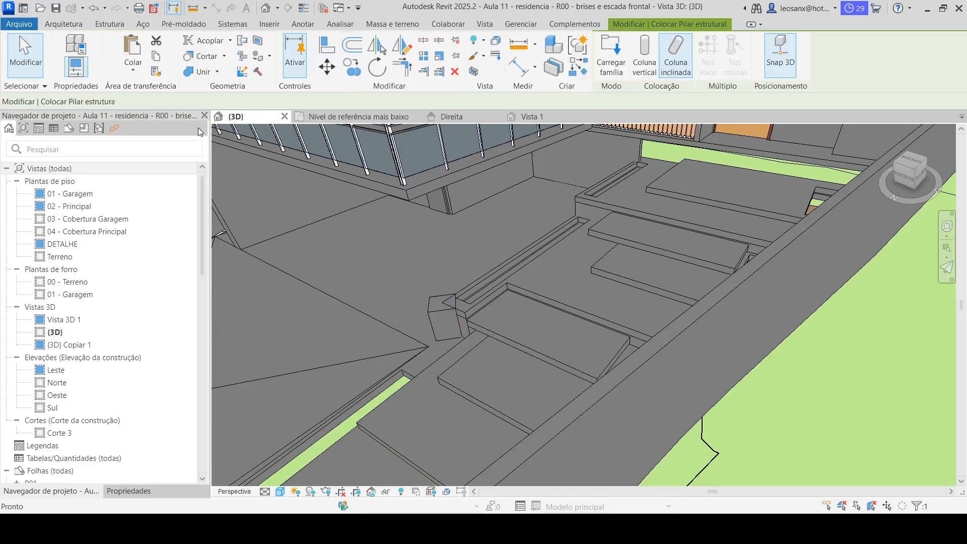
{"action": "left_click", "coordinate": [126, 490]}
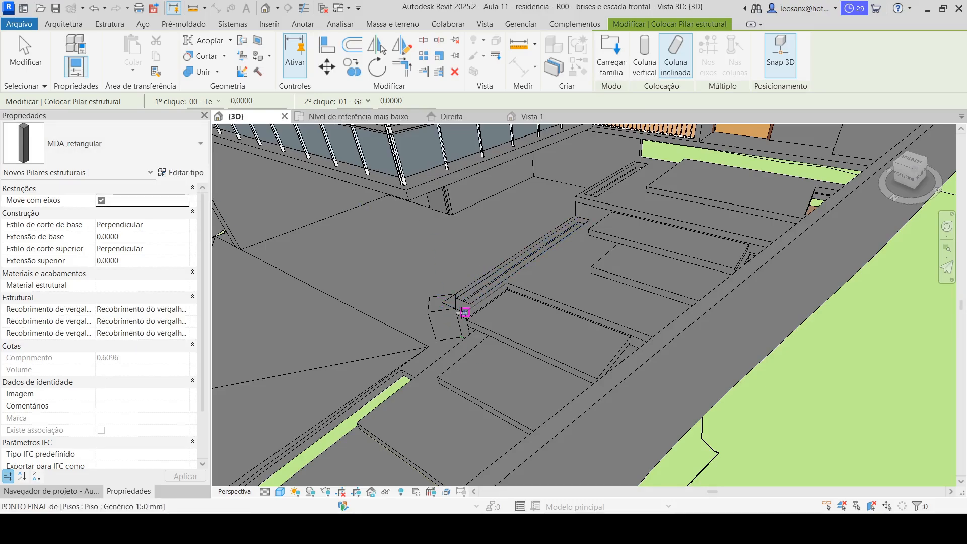
{"action": "left_click", "coordinate": [431, 297]}
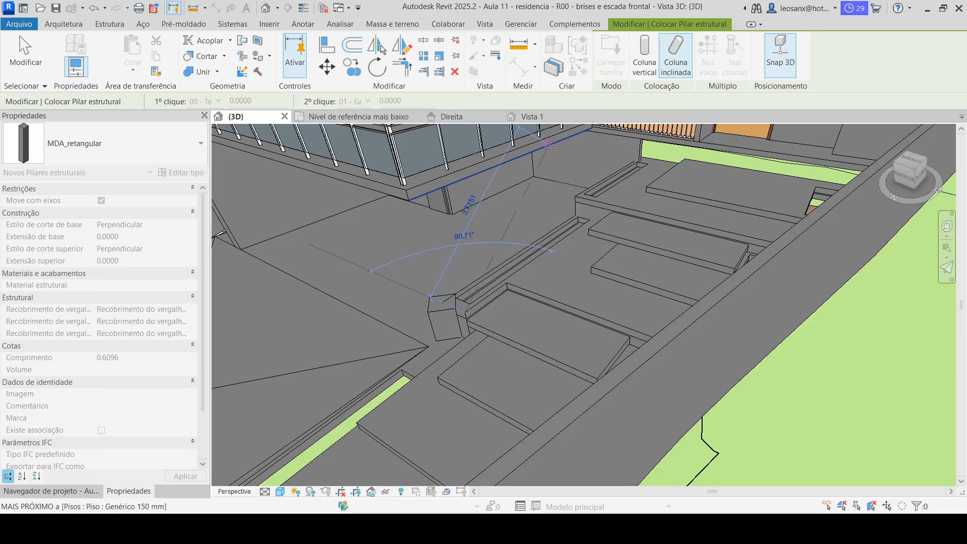
{"action": "left_click", "coordinate": [551, 146]}
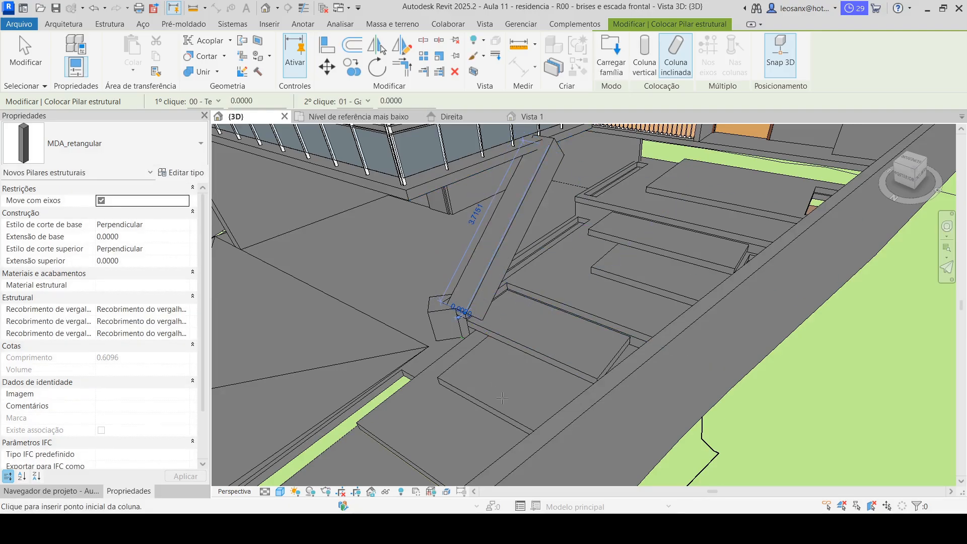
{"action": "middle_click_drag", "start_coordinate": [502, 398], "coordinate": [471, 374], "text": "shift"}
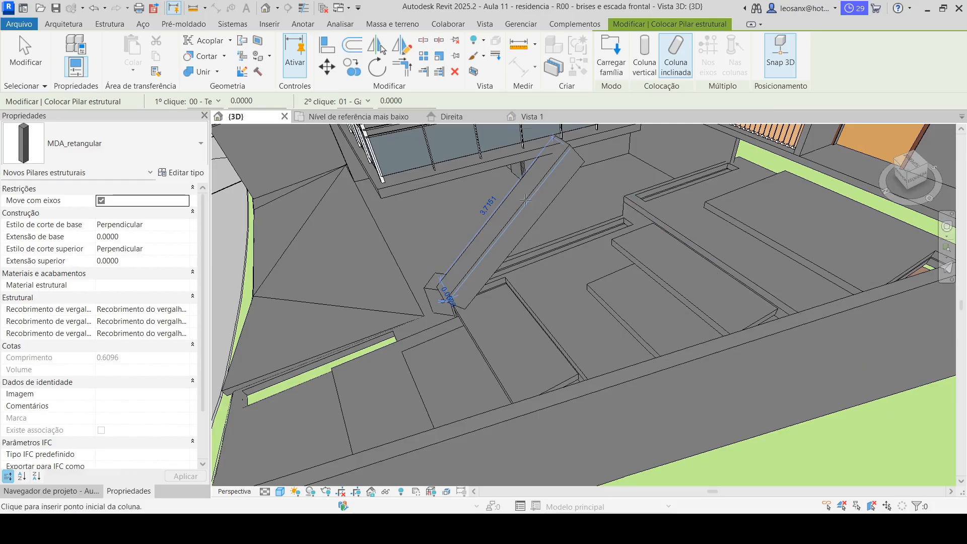
{"action": "left_click", "coordinate": [23, 58]}
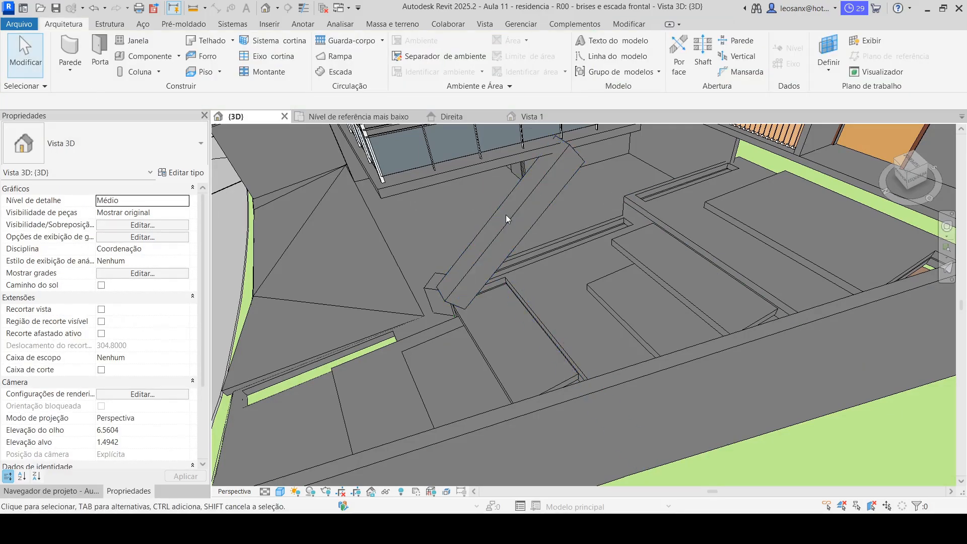
- Delete the long inclined column and the short column at the low wall's end
{"action": "left_click", "coordinate": [501, 218]}
{"action": "key", "text": "Delete"}
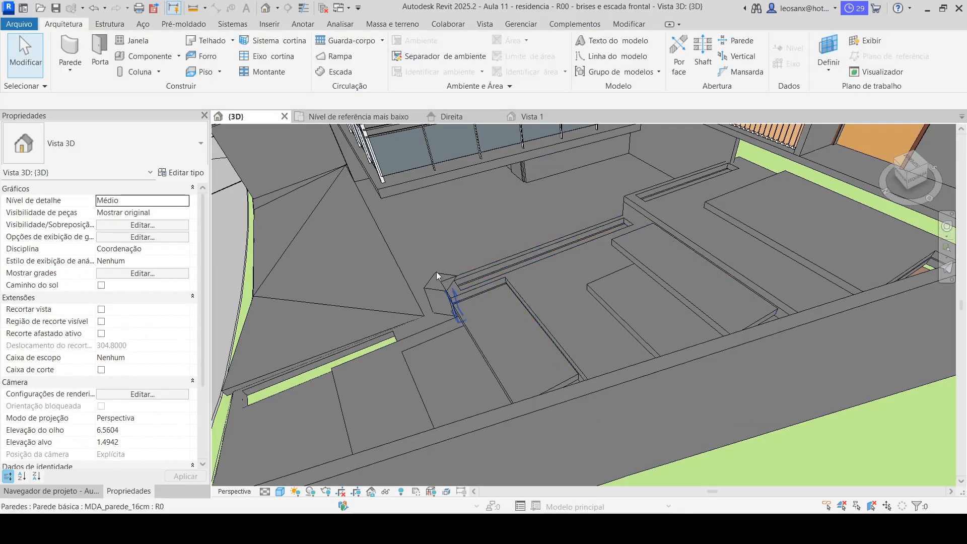
{"action": "left_click", "coordinate": [427, 281]}
{"action": "key", "text": "Delete"}
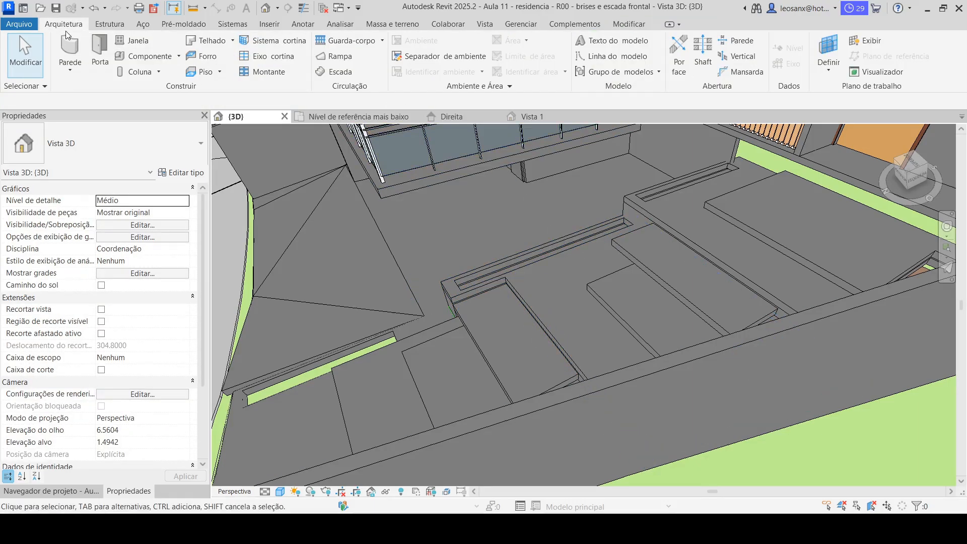
- Try an inclined MDA_retangular column about 4.10 m long from the low wall's end corner up to the terrace slab, and delete it
{"action": "key", "text": "c"}
{"action": "key", "text": "l"}
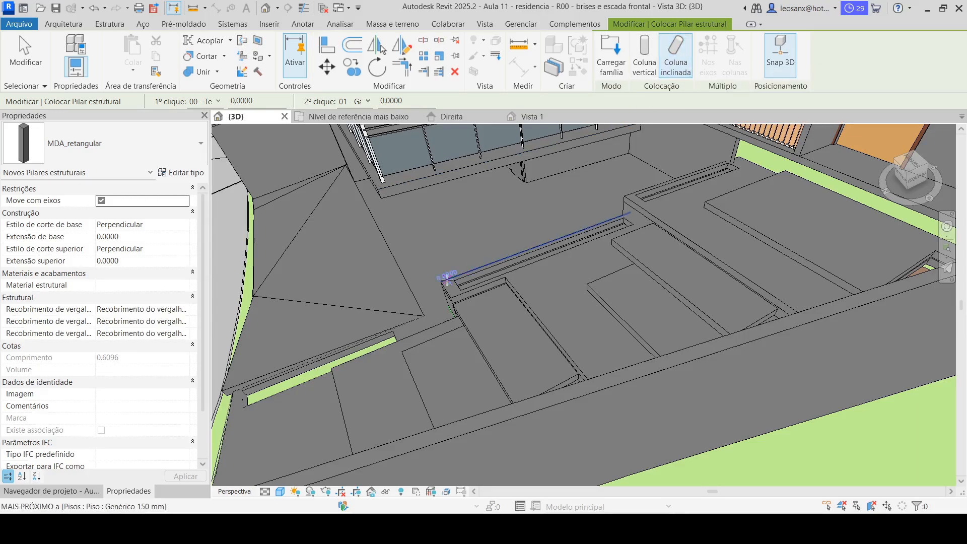
{"action": "left_click", "coordinate": [443, 278]}
{"action": "left_click", "coordinate": [585, 136]}
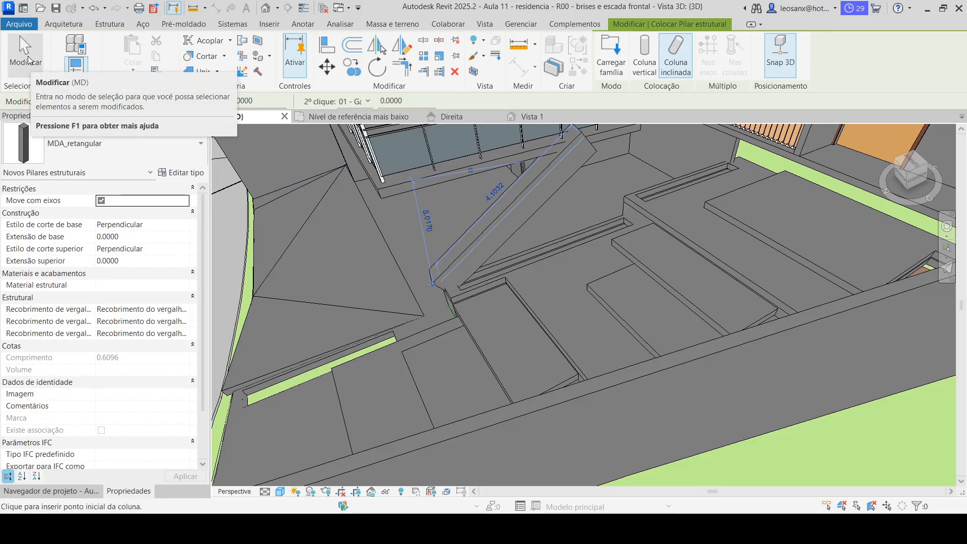
{"action": "left_click", "coordinate": [28, 58]}
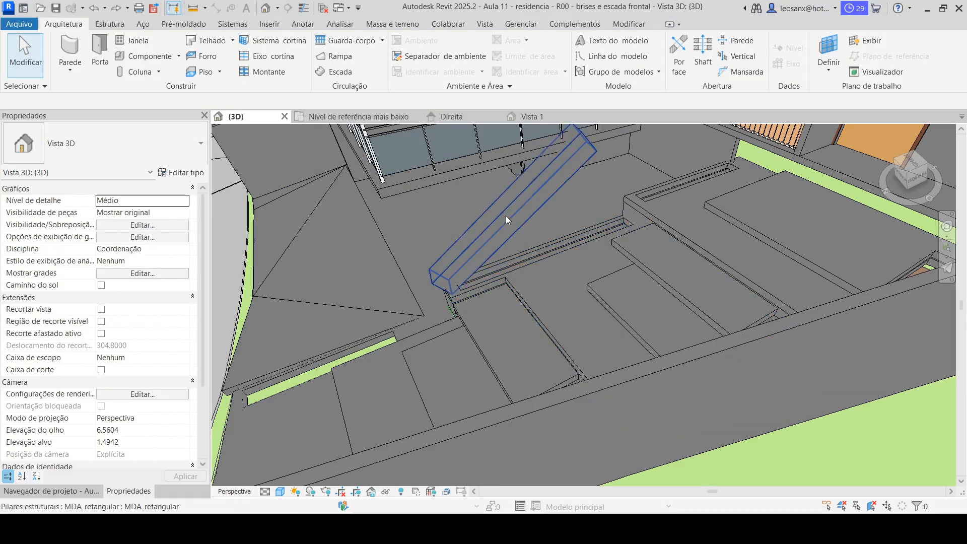
{"action": "left_click", "coordinate": [527, 226]}
{"action": "key", "text": "Delete"}
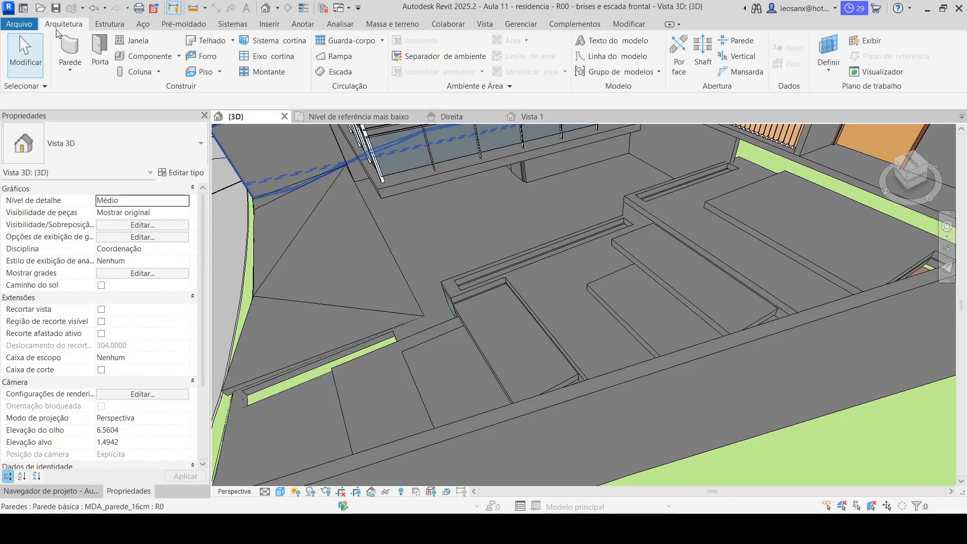
- Place a vertical MDA_retangular structural column at the garage floor's front edge, about 5.69 m from the side wall
{"action": "left_click", "coordinate": [134, 72]}
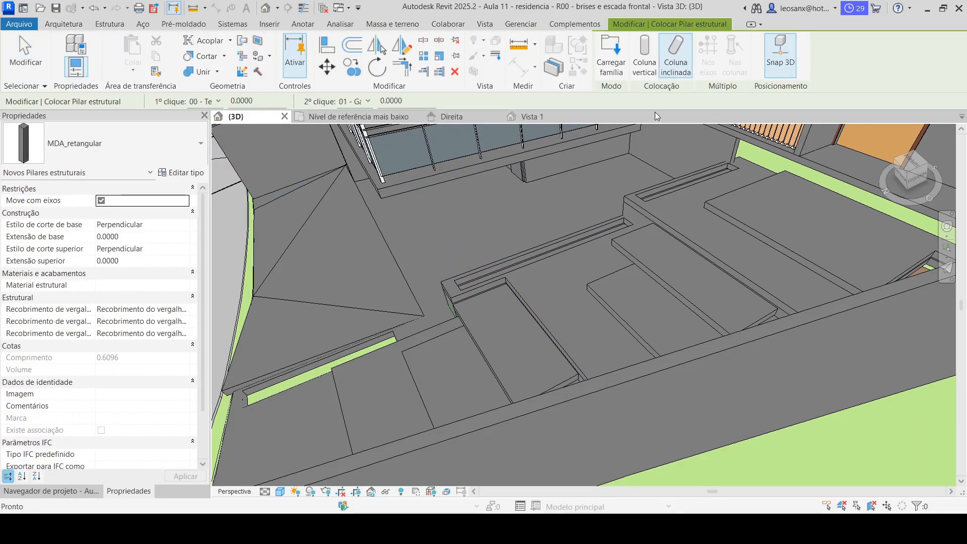
{"action": "left_click", "coordinate": [645, 50]}
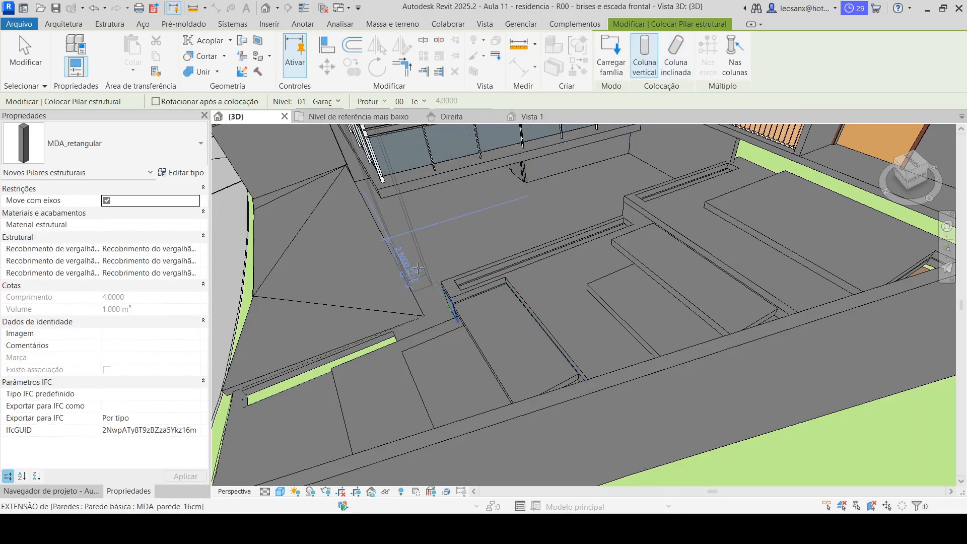
{"action": "left_click", "coordinate": [416, 272]}
{"action": "left_click", "coordinate": [37, 46]}
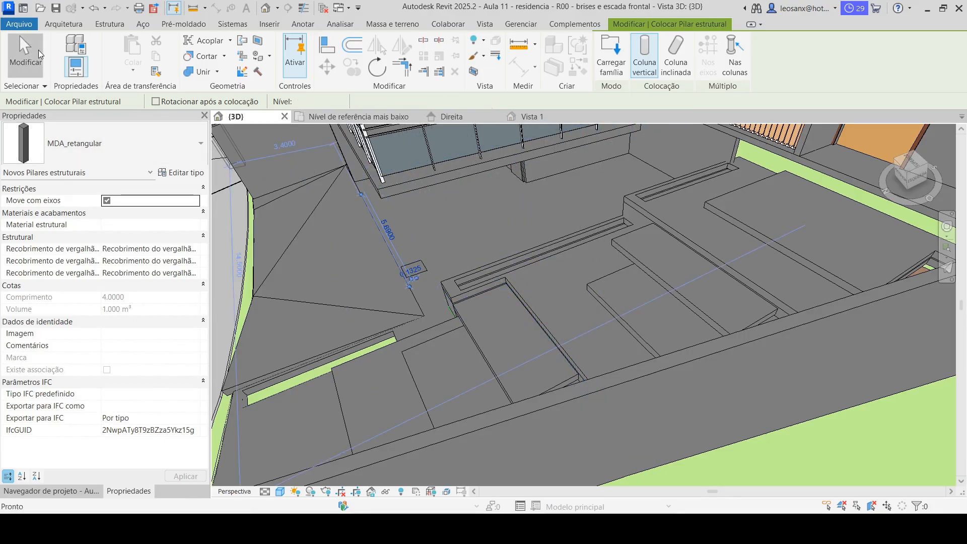
- Set the top level of the newly placed vertical column to 03 - Cobertura Garagem
{"action": "scroll", "coordinate": [591, 246], "scroll_direction": "down", "scroll_amount": 3}
{"action": "middle_click_drag", "start_coordinate": [497, 335], "coordinate": [659, 339], "text": "shift"}
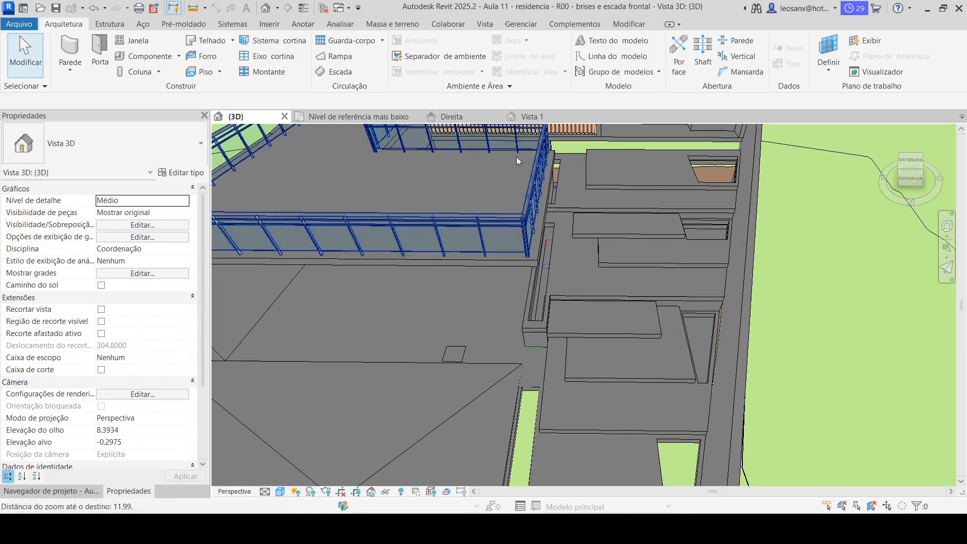
{"action": "scroll", "coordinate": [519, 159], "scroll_direction": "down", "scroll_amount": 3}
{"action": "scroll", "coordinate": [416, 358], "scroll_direction": "up", "scroll_amount": 3}
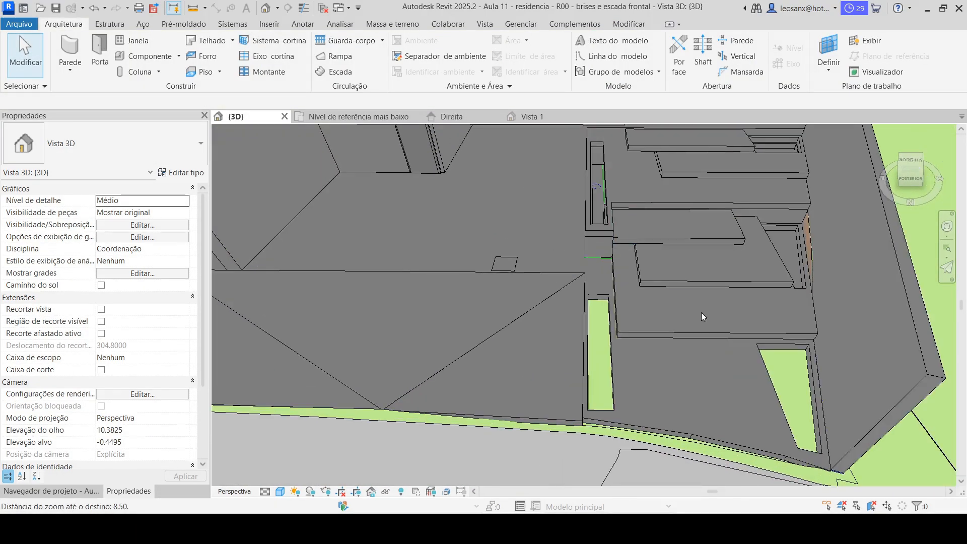
{"action": "left_click", "coordinate": [504, 264]}
{"action": "middle_click_drag", "start_coordinate": [559, 287], "coordinate": [525, 386], "text": "shift"}
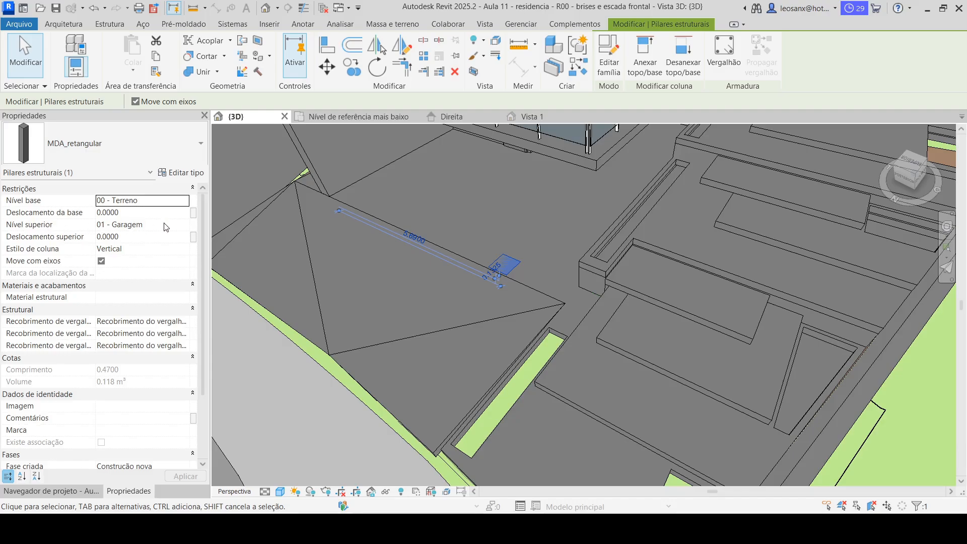
{"action": "left_click", "coordinate": [186, 225]}
{"action": "left_click", "coordinate": [186, 226]}
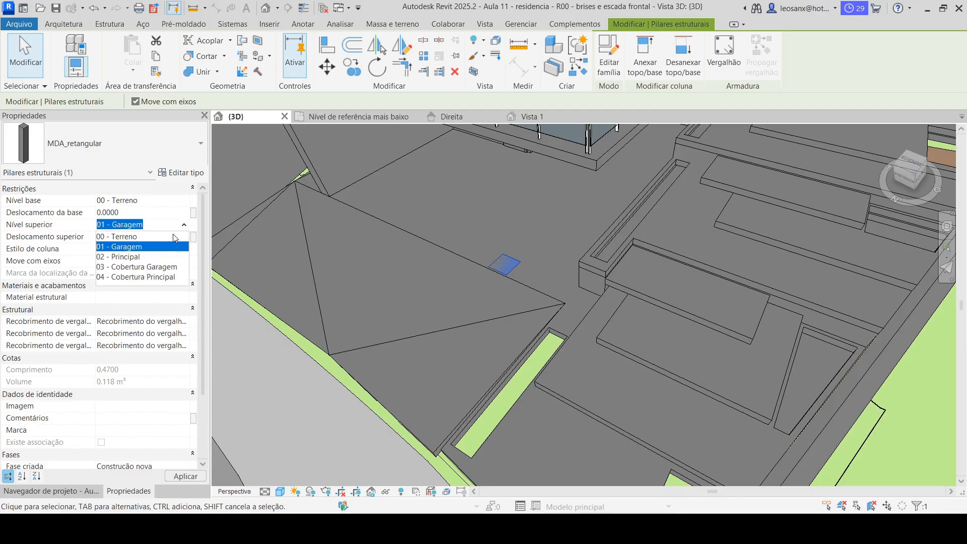
{"action": "left_click", "coordinate": [159, 268]}
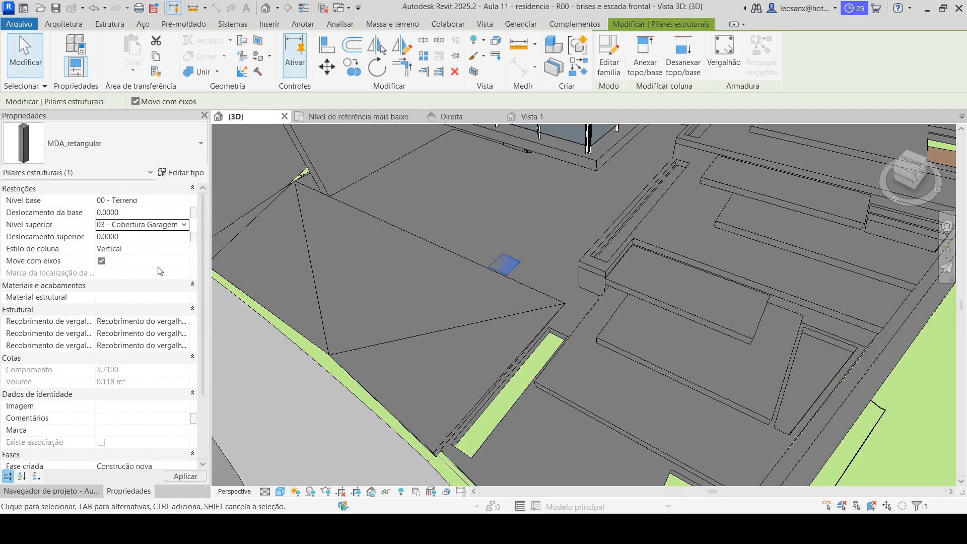
- Set the same column's base level to 01 - Garagem and deselect it
{"action": "left_click", "coordinate": [185, 202]}
{"action": "left_click", "coordinate": [185, 201]}
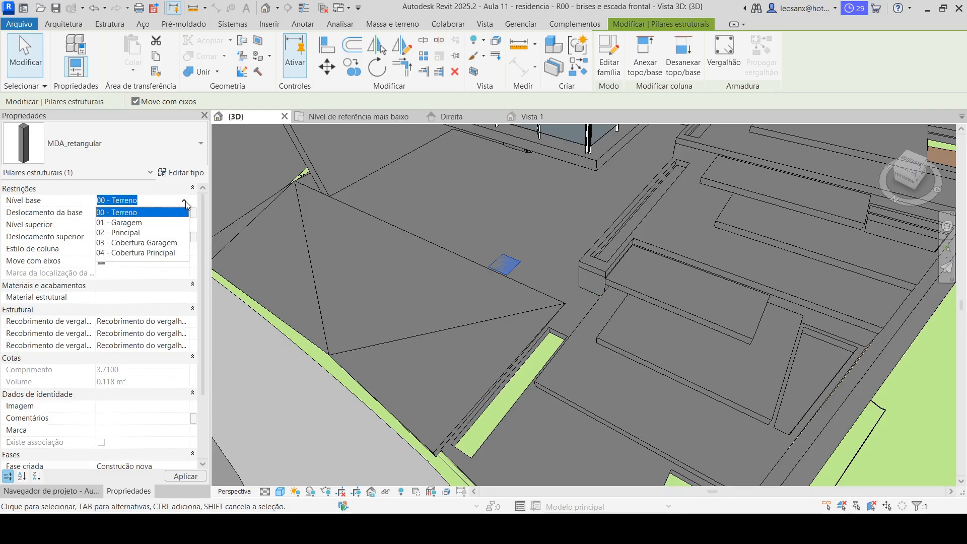
{"action": "left_click", "coordinate": [126, 225]}
{"action": "scroll", "coordinate": [545, 381], "scroll_direction": "down", "scroll_amount": 5}
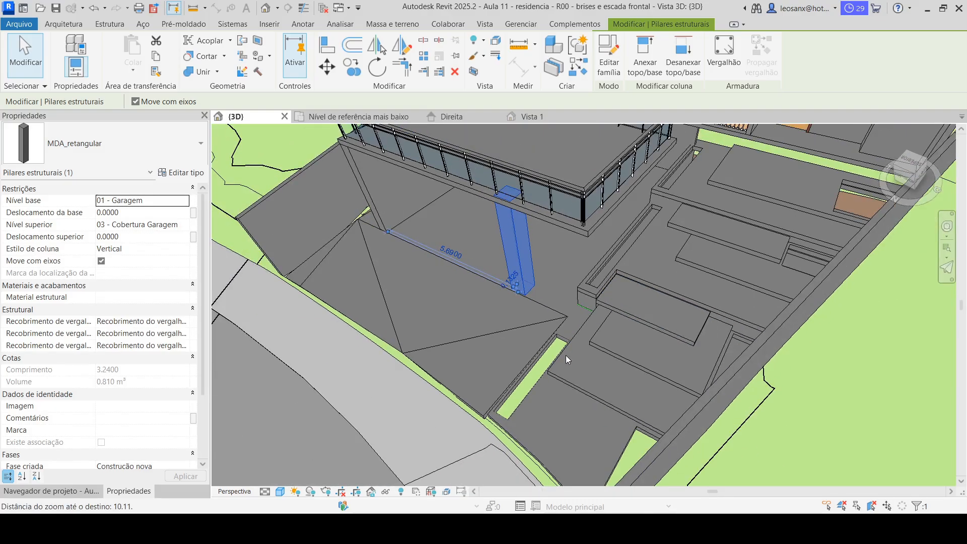
{"action": "middle_click_drag", "start_coordinate": [546, 381], "coordinate": [537, 348], "text": "shift"}
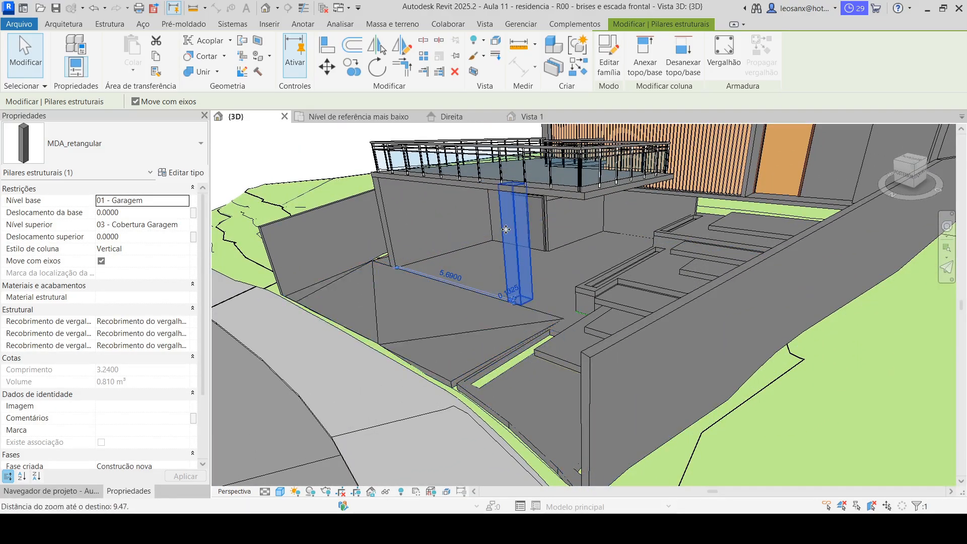
{"action": "scroll", "coordinate": [509, 226], "scroll_direction": "up", "scroll_amount": 2}
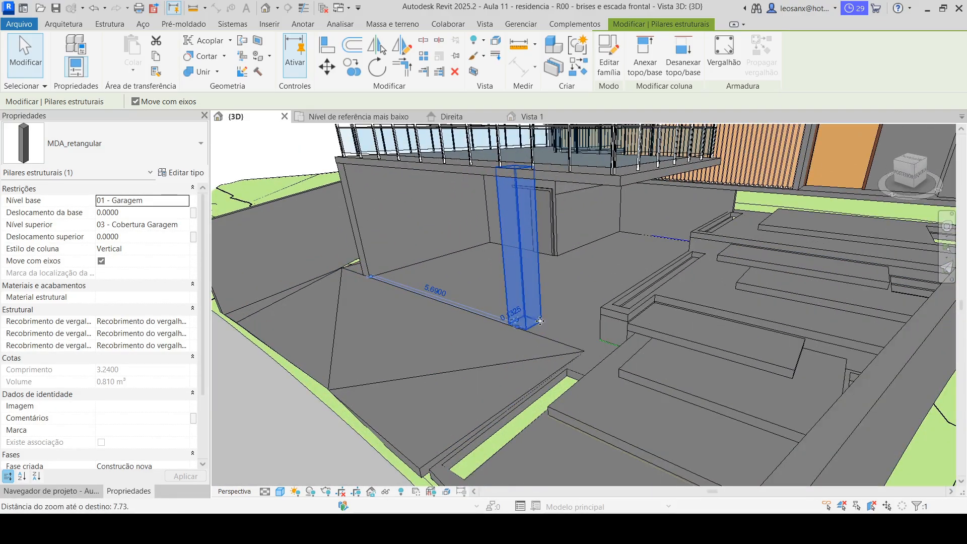
{"action": "left_click", "coordinate": [298, 142]}
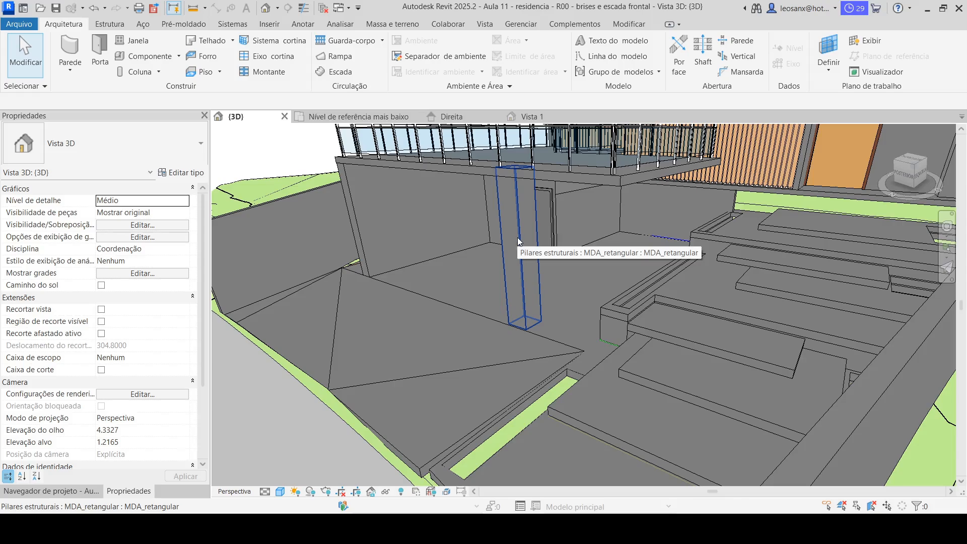
- Duplicate the type of the column under the terrace as MDA_retangular15x35
{"action": "left_click", "coordinate": [522, 283]}
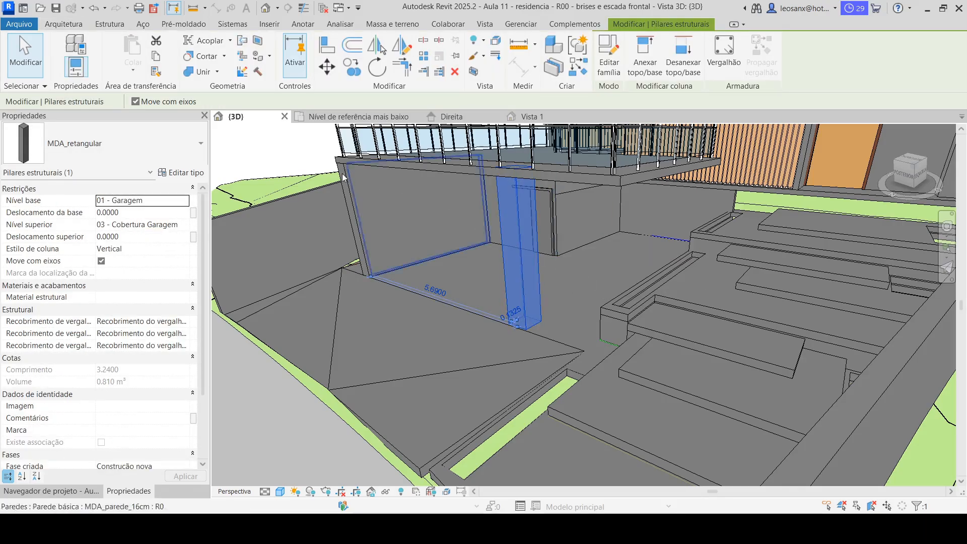
{"action": "left_click", "coordinate": [194, 174]}
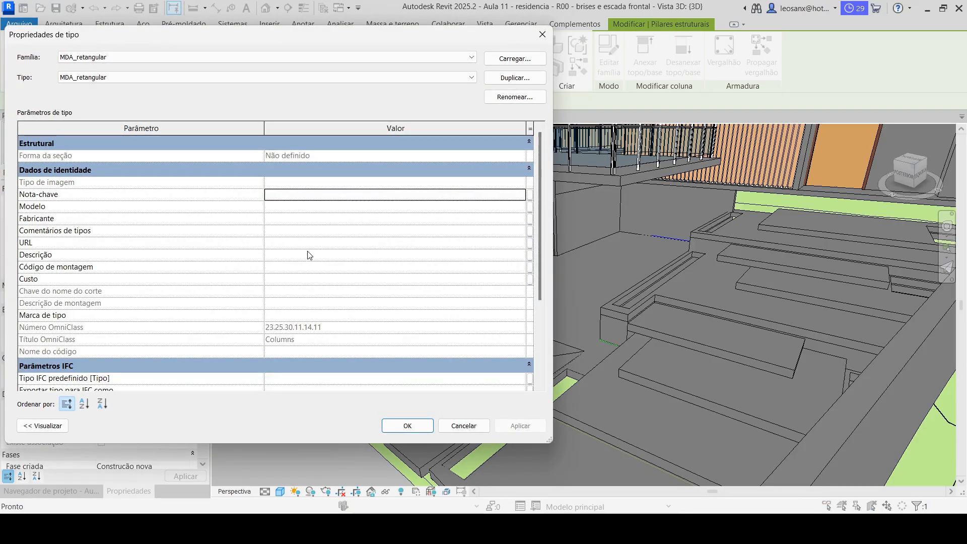
{"action": "scroll", "coordinate": [297, 239], "scroll_direction": "down", "scroll_amount": 3}
{"action": "scroll", "coordinate": [319, 240], "scroll_direction": "up", "scroll_amount": 2}
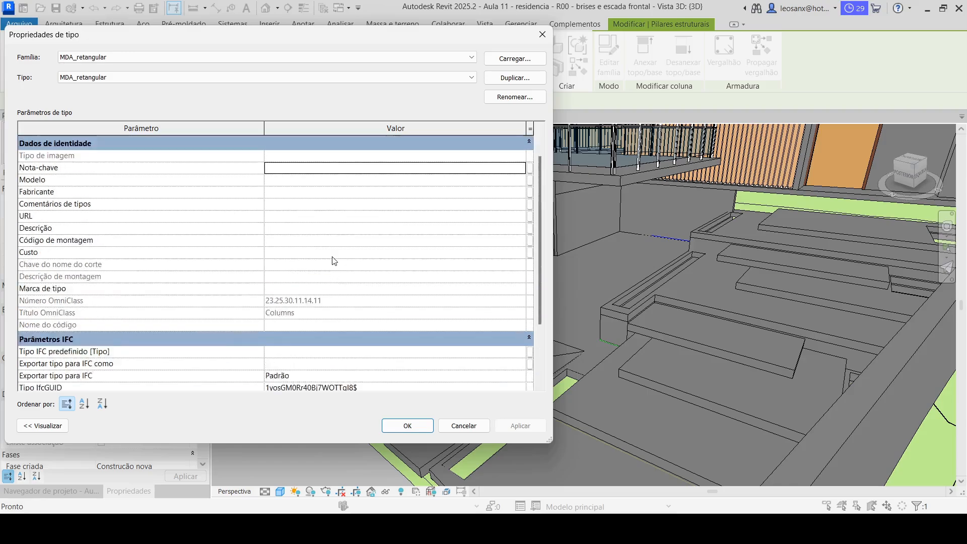
{"action": "scroll", "coordinate": [329, 254], "scroll_direction": "down", "scroll_amount": 2}
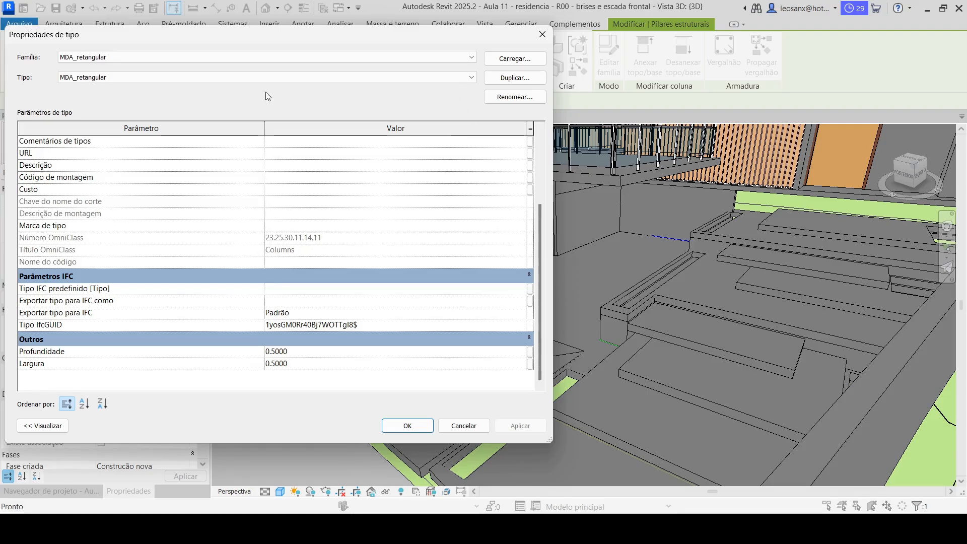
{"action": "left_click", "coordinate": [105, 80]}
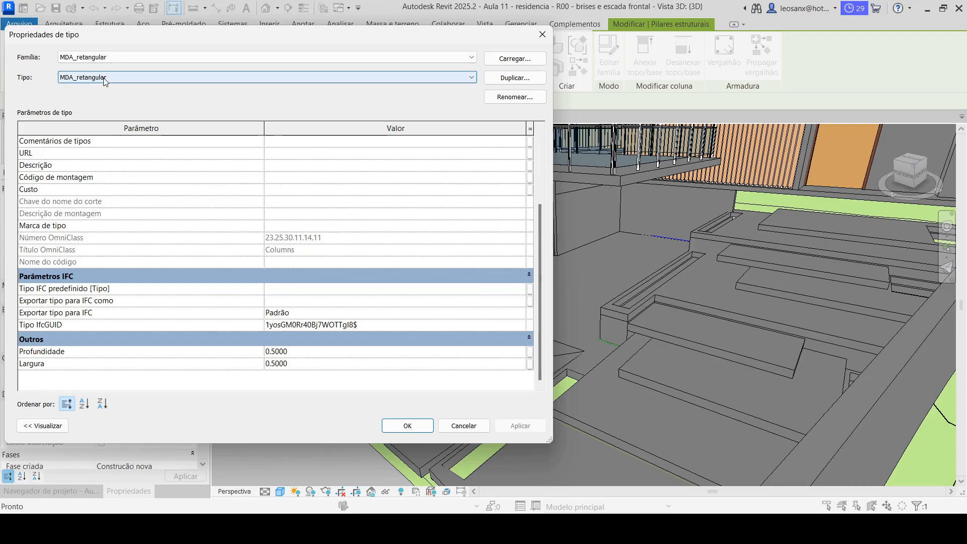
{"action": "left_click", "coordinate": [509, 78]}
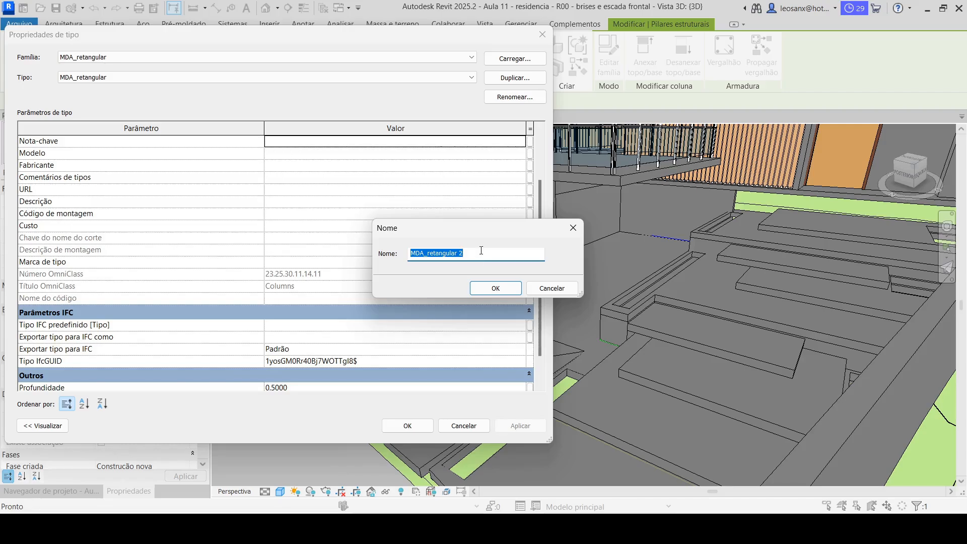
{"action": "left_click", "coordinate": [464, 259]}
{"action": "type", "text": "15x35"}
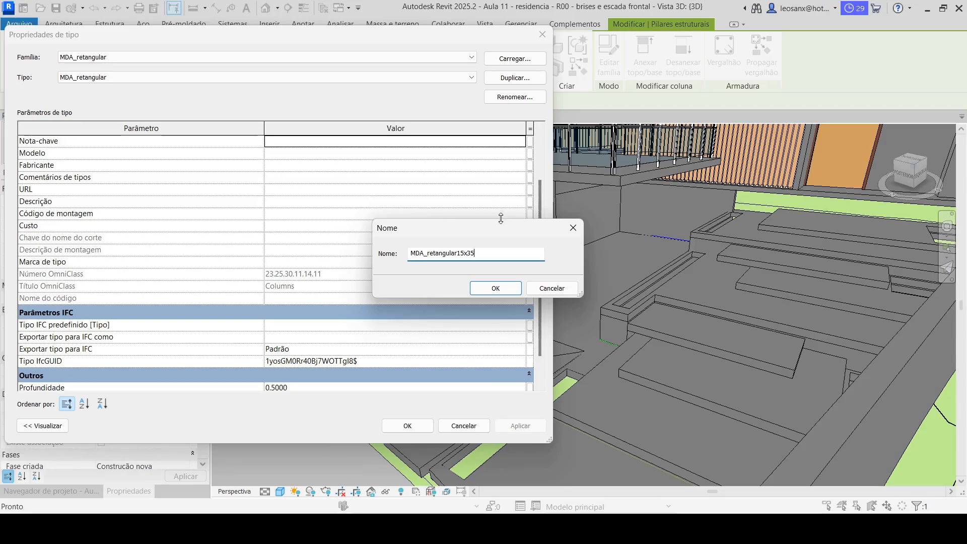
{"action": "left_click", "coordinate": [492, 289]}
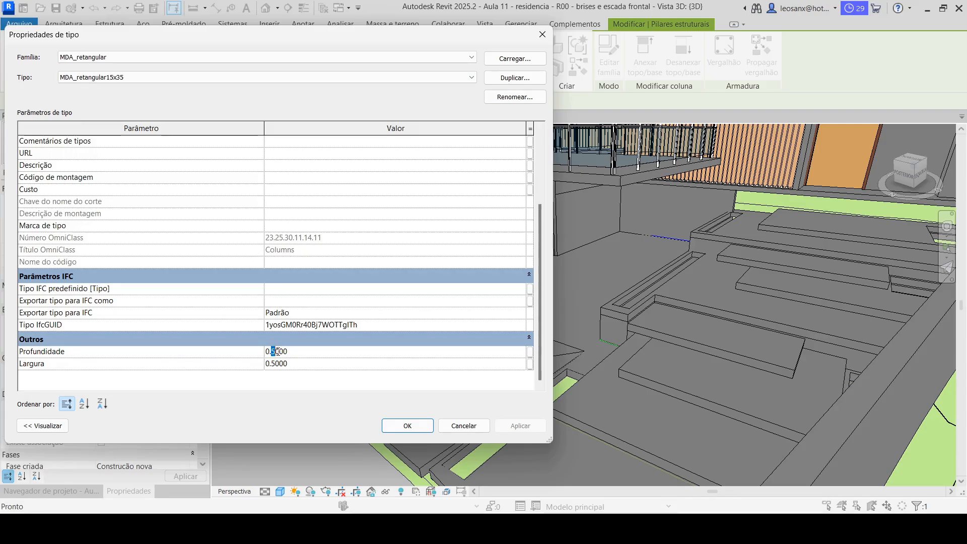
- Set the new column type's Profundidade to 0.35 and Largura to 0.15, and apply it to the column under the terrace
{"action": "type", "text": "35"}
{"action": "left_click", "coordinate": [275, 364]}
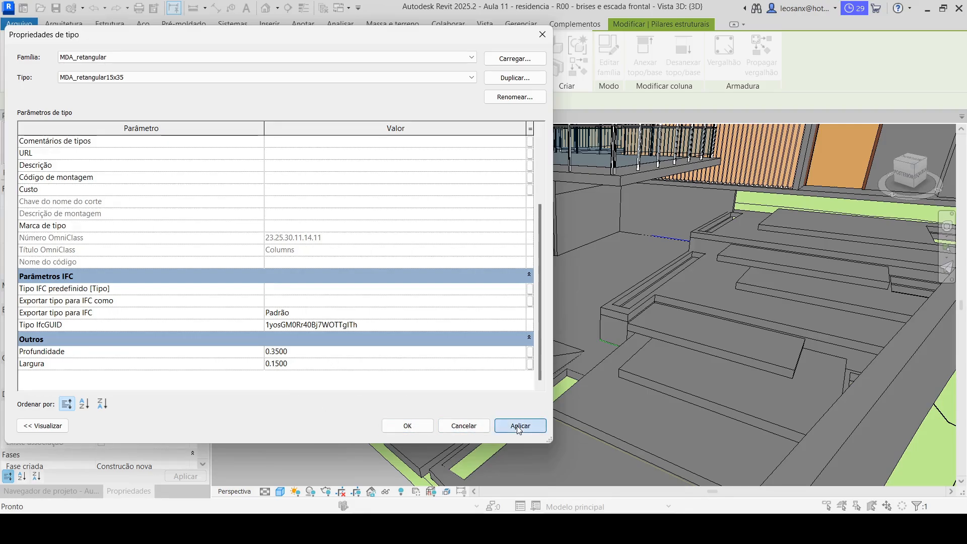
{"action": "left_click", "coordinate": [407, 425]}
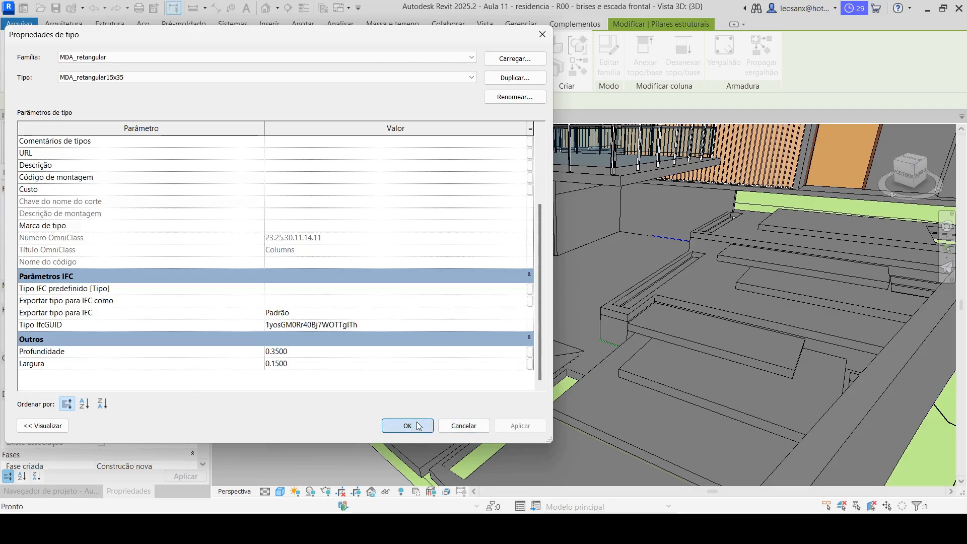
{"action": "scroll", "coordinate": [579, 327], "scroll_direction": "up", "scroll_amount": 3}
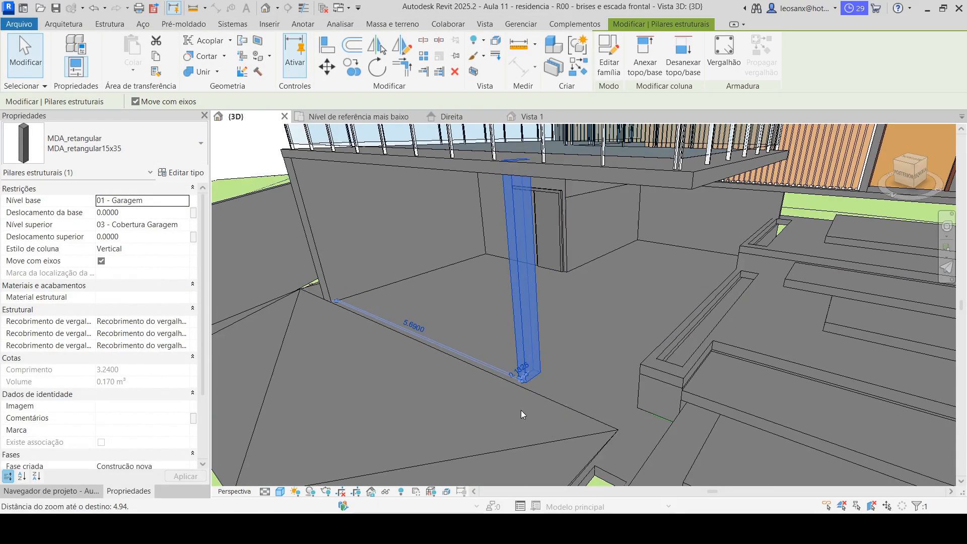
{"action": "middle_click_drag", "start_coordinate": [521, 409], "coordinate": [561, 409], "text": "shift"}
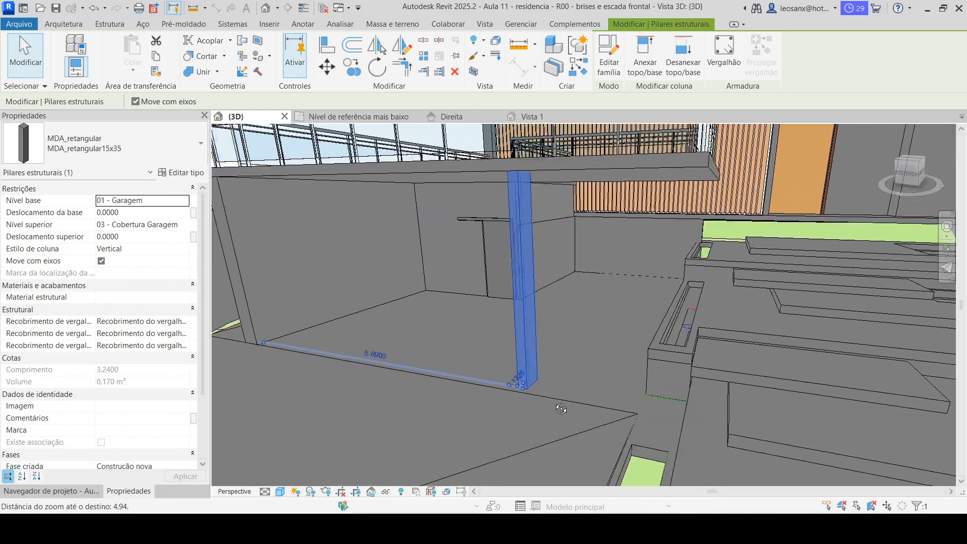
{"action": "scroll", "coordinate": [612, 370], "scroll_direction": "down", "scroll_amount": 5}
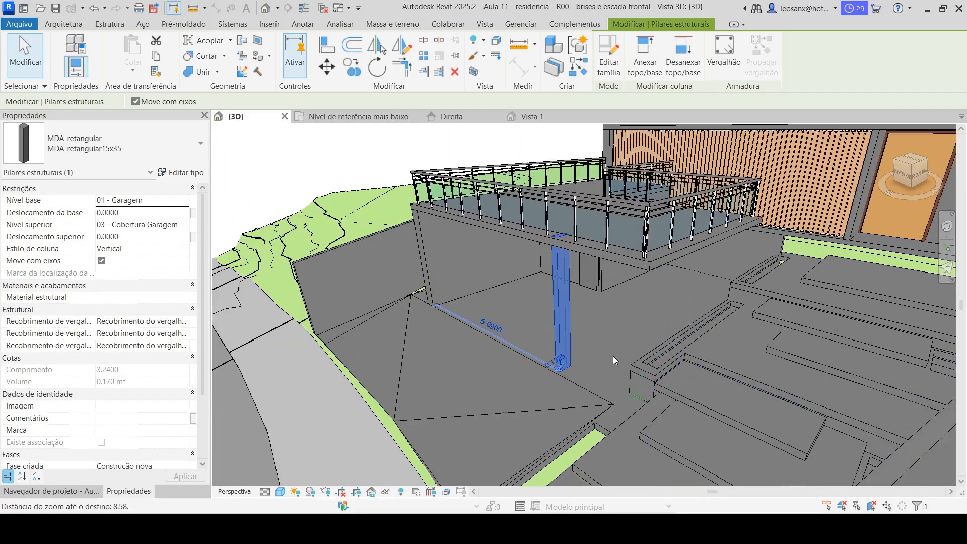
{"action": "scroll", "coordinate": [612, 354], "scroll_direction": "up", "scroll_amount": 1}
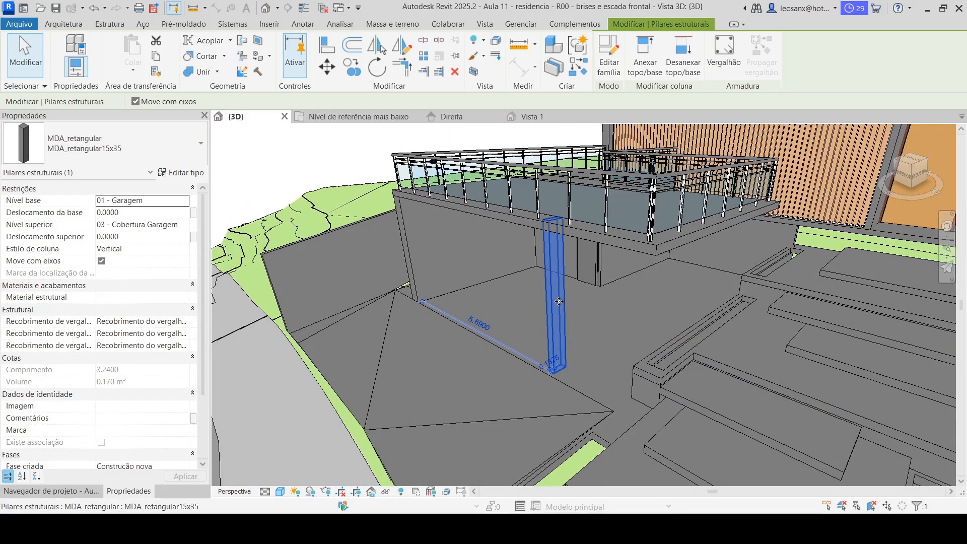
{"action": "left_click", "coordinate": [367, 151]}
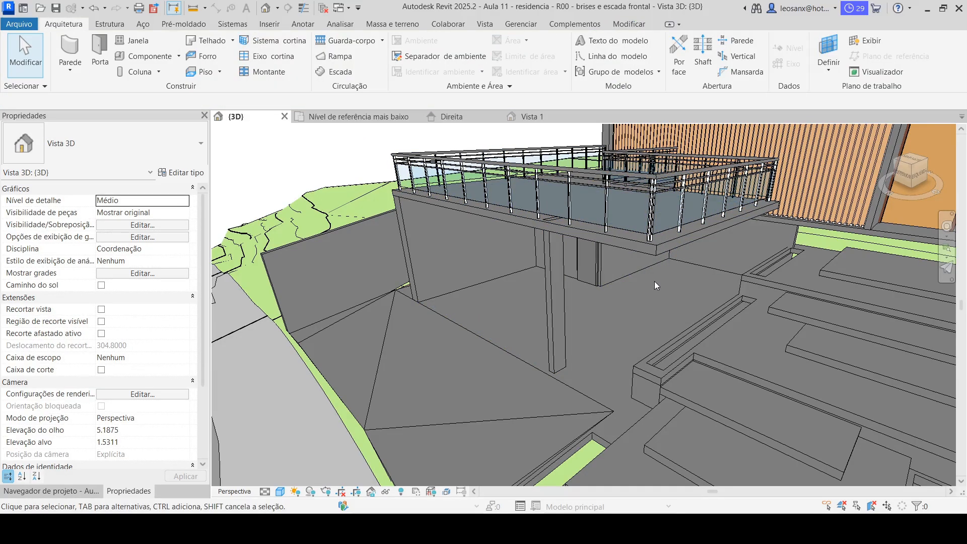
- Examine the families listed in the project, including the types of M_Coluna retangular under Colunas
{"action": "scroll", "coordinate": [435, 292], "scroll_direction": "down", "scroll_amount": 2}
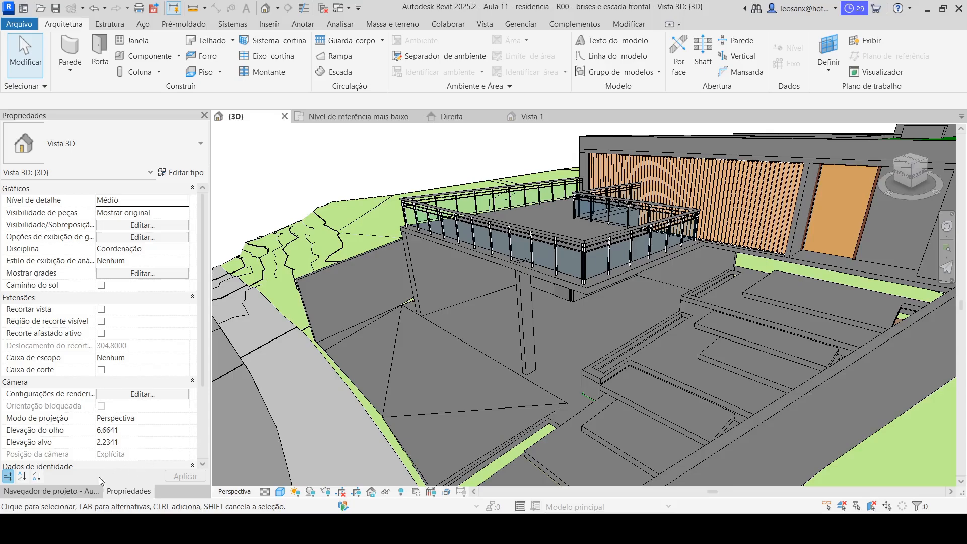
{"action": "left_click", "coordinate": [71, 491]}
{"action": "scroll", "coordinate": [62, 270], "scroll_direction": "down", "scroll_amount": 5}
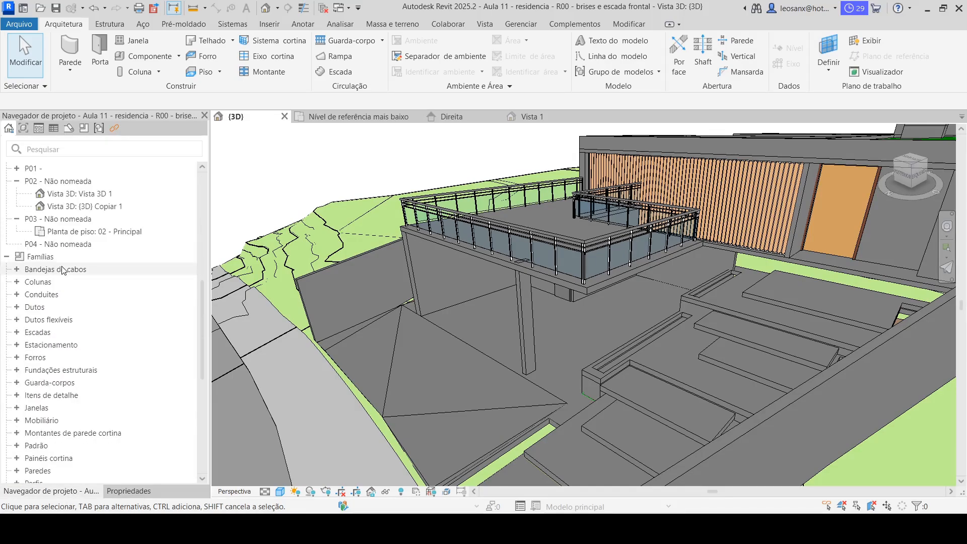
{"action": "scroll", "coordinate": [60, 226], "scroll_direction": "down", "scroll_amount": 3}
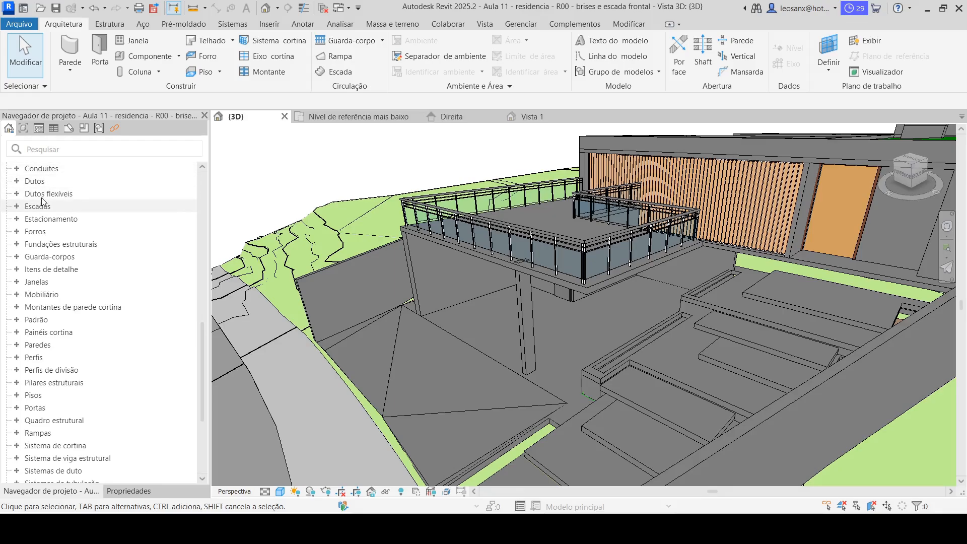
{"action": "scroll", "coordinate": [40, 207], "scroll_direction": "up", "scroll_amount": 3}
{"action": "scroll", "coordinate": [40, 207], "scroll_direction": "up", "scroll_amount": 2}
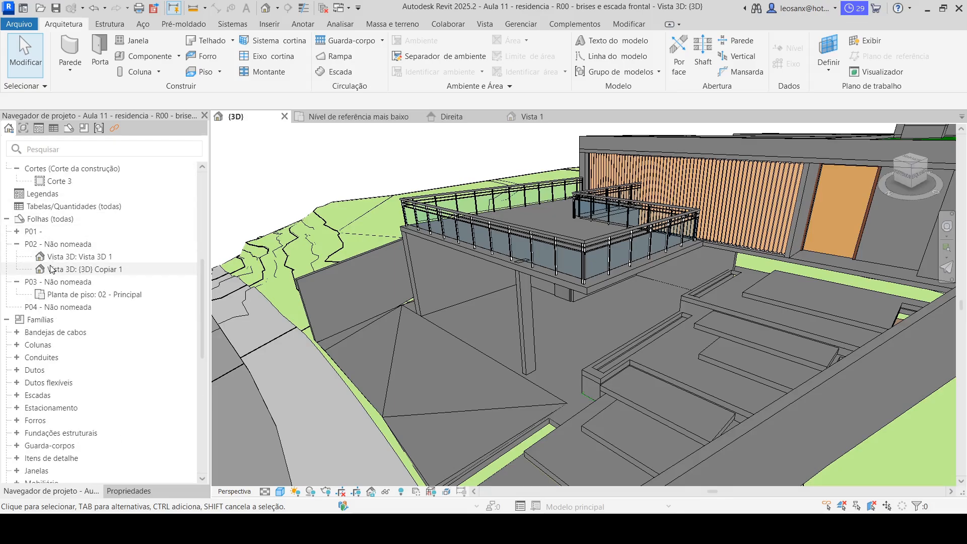
{"action": "double_click", "coordinate": [36, 344]}
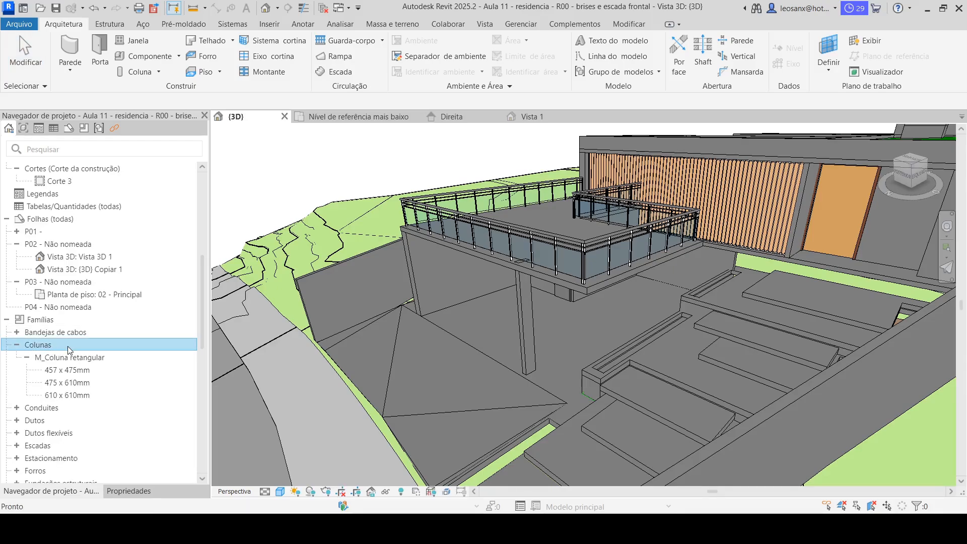
{"action": "scroll", "coordinate": [91, 322], "scroll_direction": "down", "scroll_amount": 3}
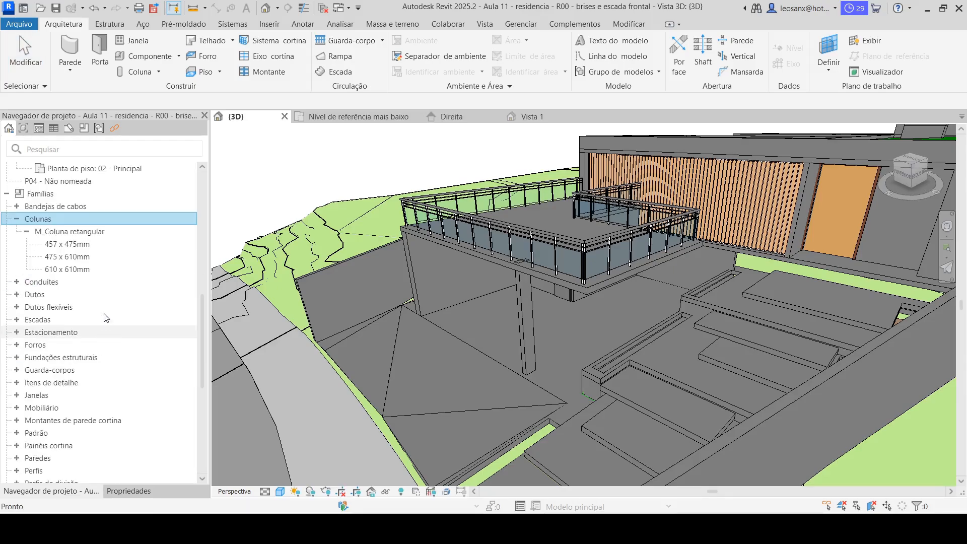
{"action": "left_click", "coordinate": [77, 244]}
{"action": "right_click", "coordinate": [78, 246]}
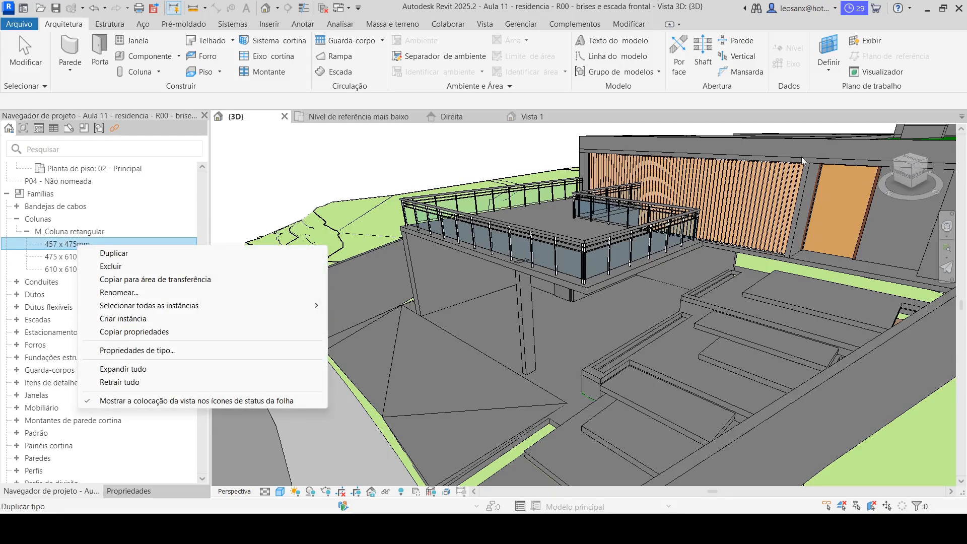
{"action": "left_click", "coordinate": [49, 234]}
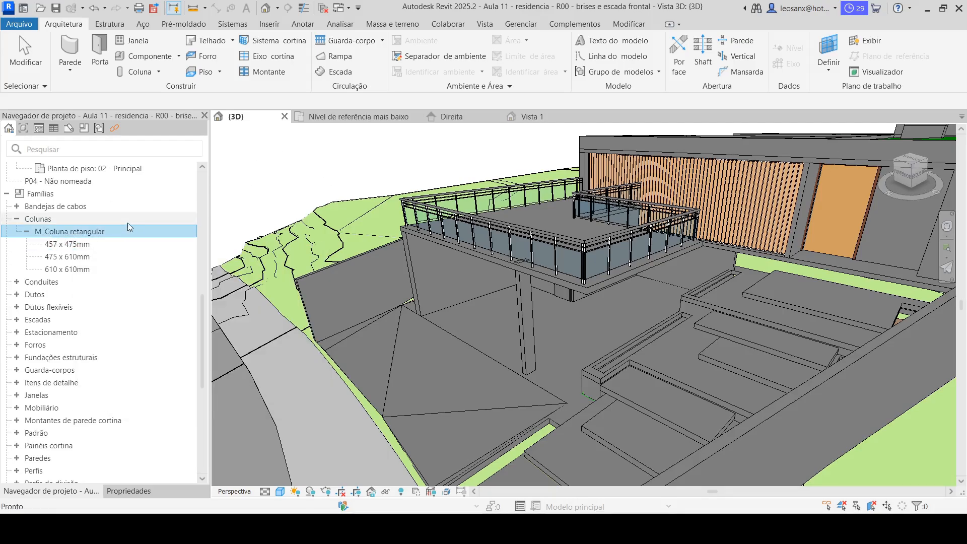
{"action": "left_click", "coordinate": [27, 232]}
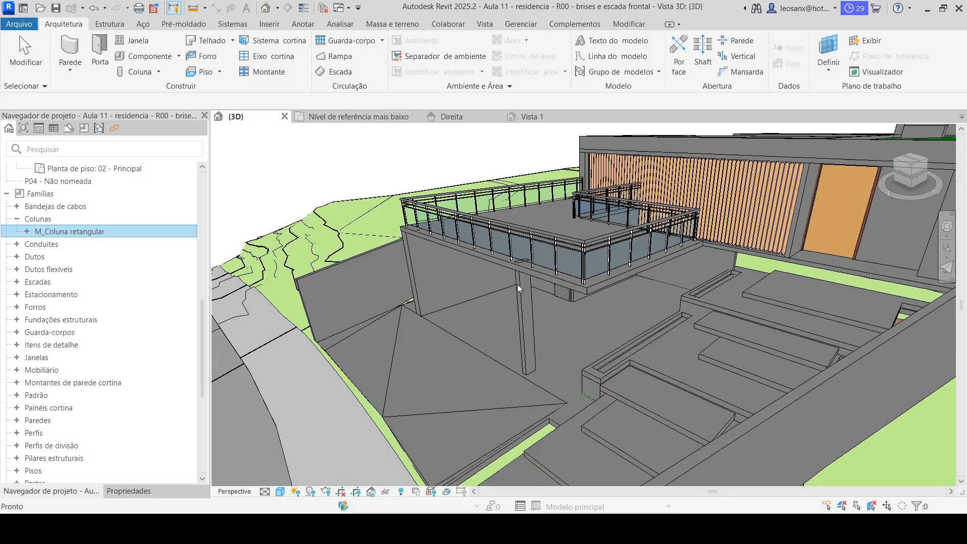
- Delete the rectangular column standing under the terrace
{"action": "left_click", "coordinate": [340, 183]}
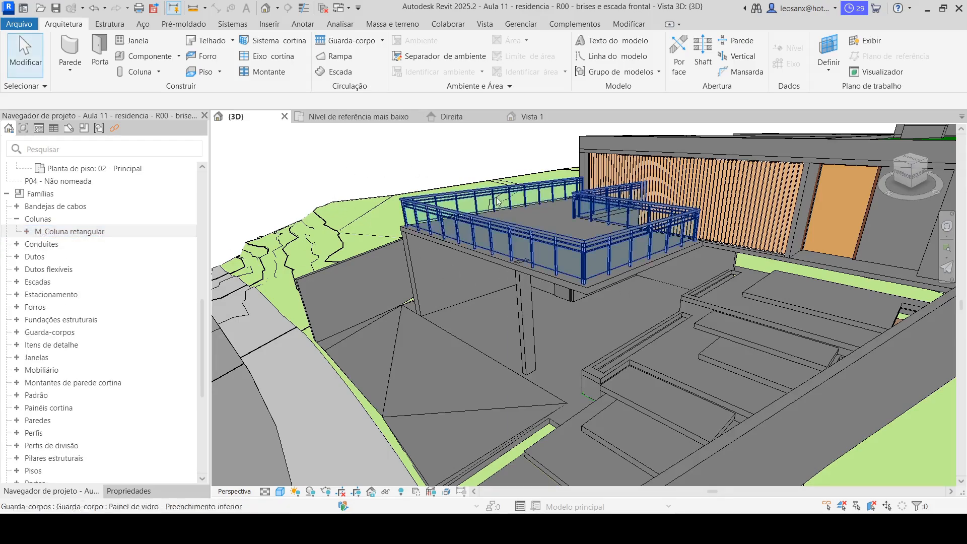
{"action": "left_click", "coordinate": [524, 306]}
{"action": "key", "text": "Delete"}
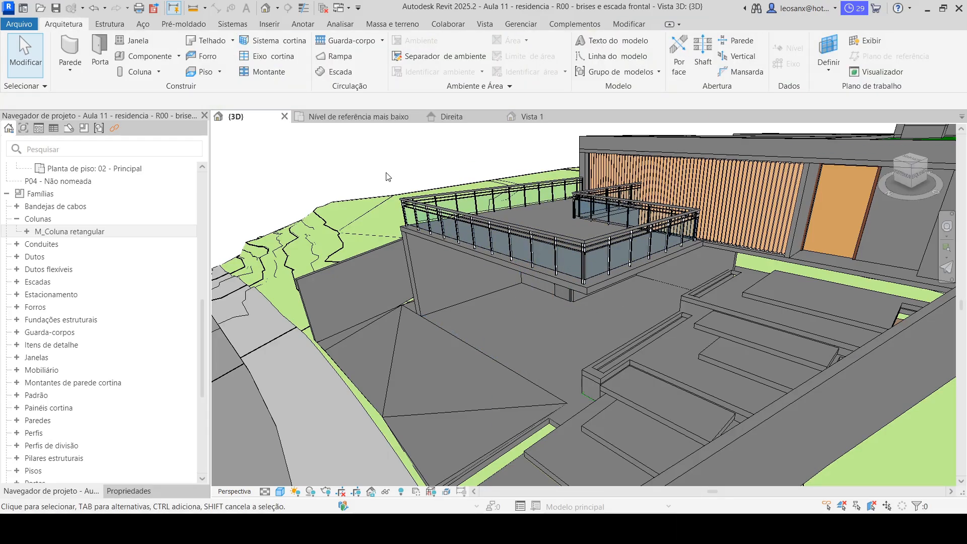
- Create a new family from the Portuguese Coluna estrutural métrica template
{"action": "left_click", "coordinate": [26, 25]}
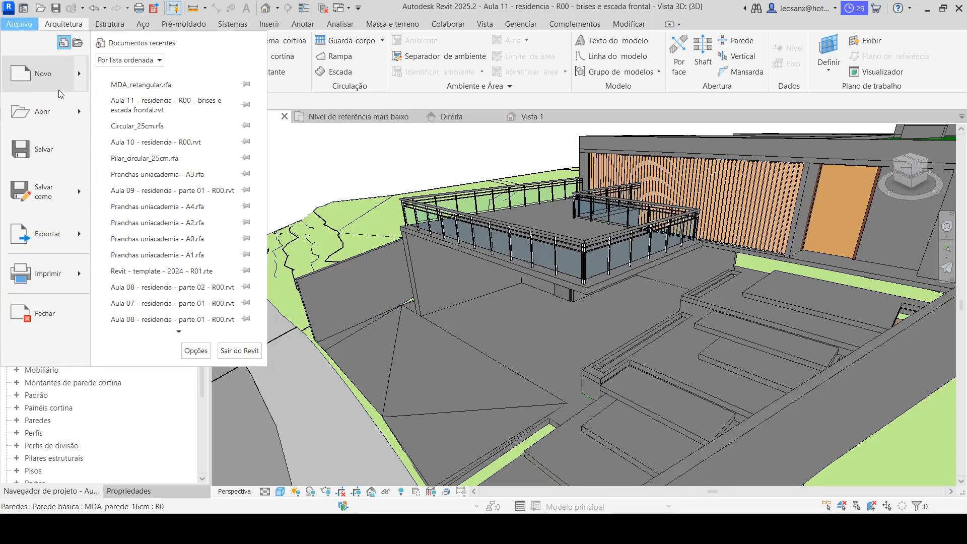
{"action": "mouse_move", "coordinate": [83, 73]}
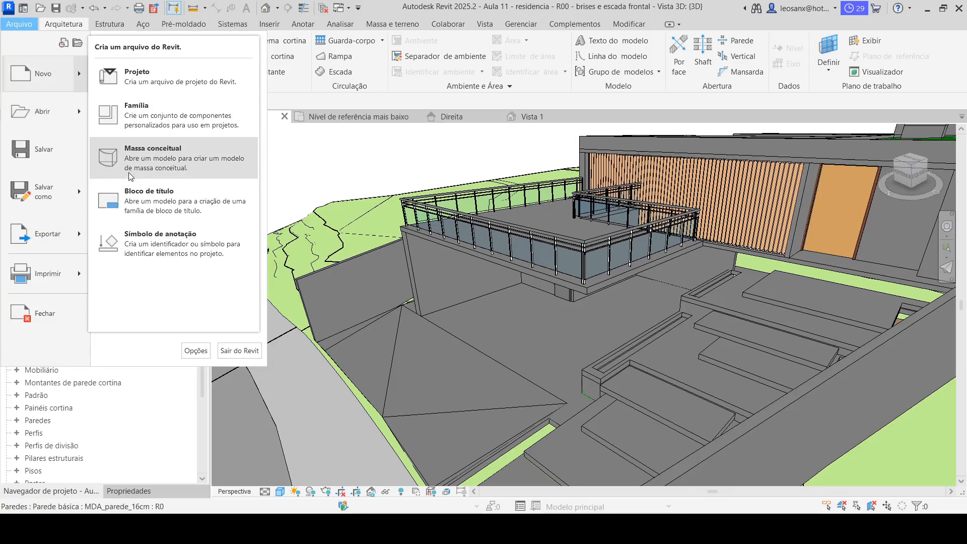
{"action": "left_click", "coordinate": [172, 114]}
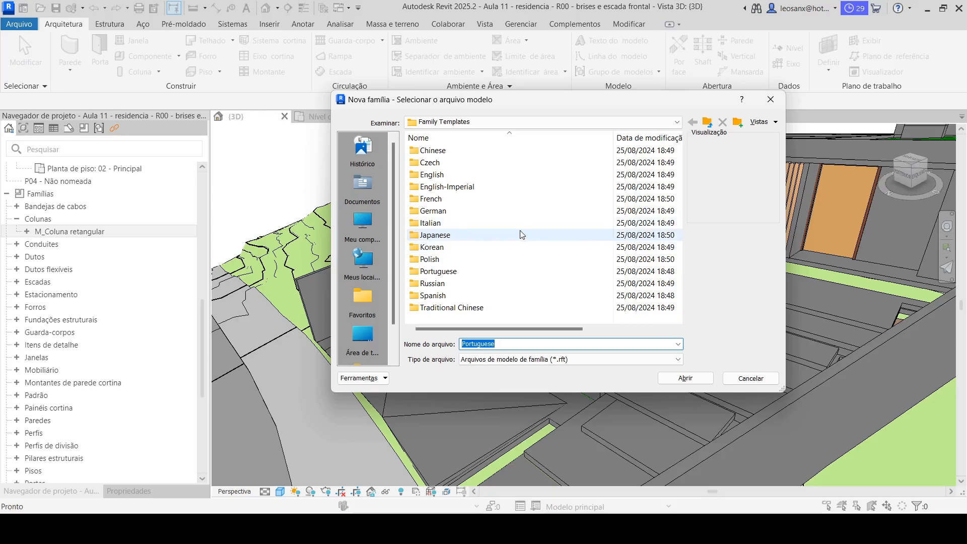
{"action": "double_click", "coordinate": [436, 272]}
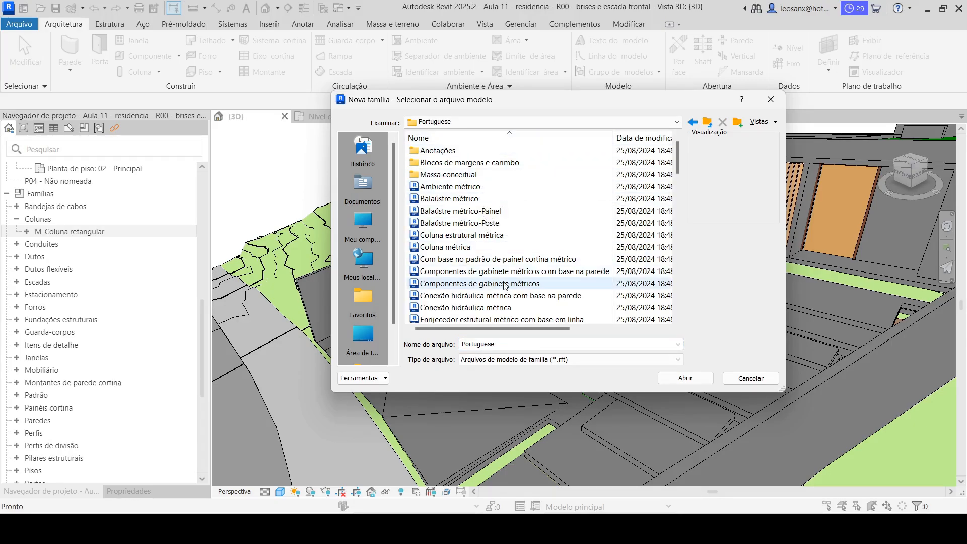
{"action": "left_click", "coordinate": [462, 235]}
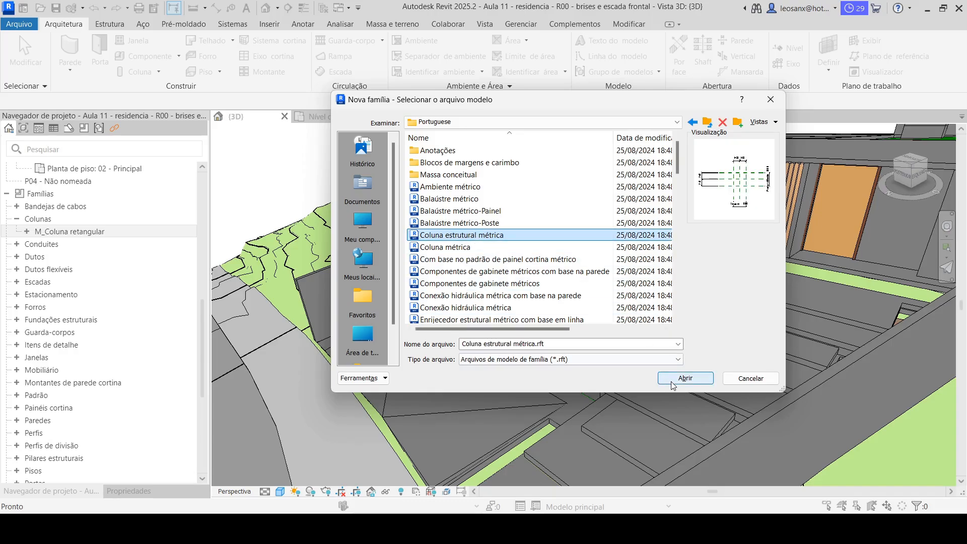
{"action": "left_click", "coordinate": [686, 379]}
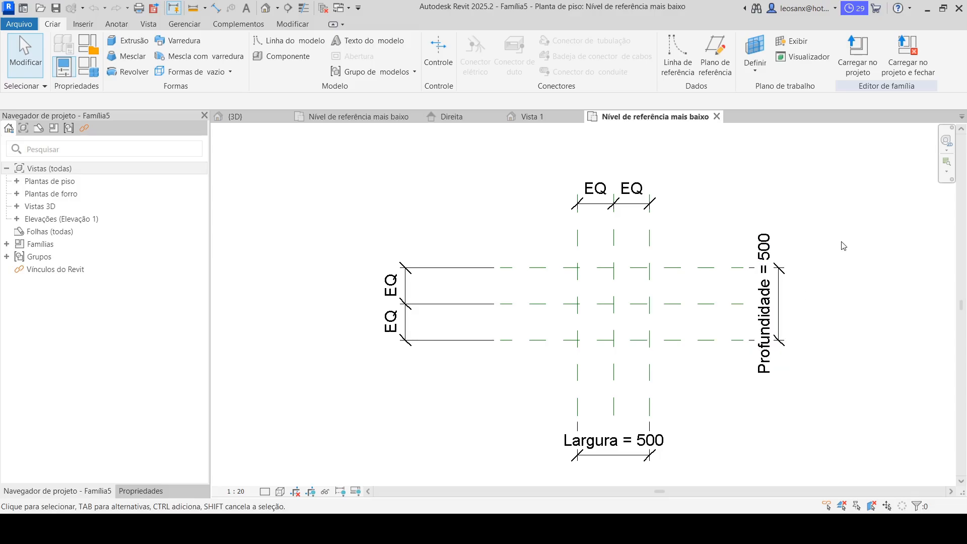
- Create an extrusion from a circle of radius 125 centred on the intersection of the central reference planes
{"action": "left_click", "coordinate": [111, 44]}
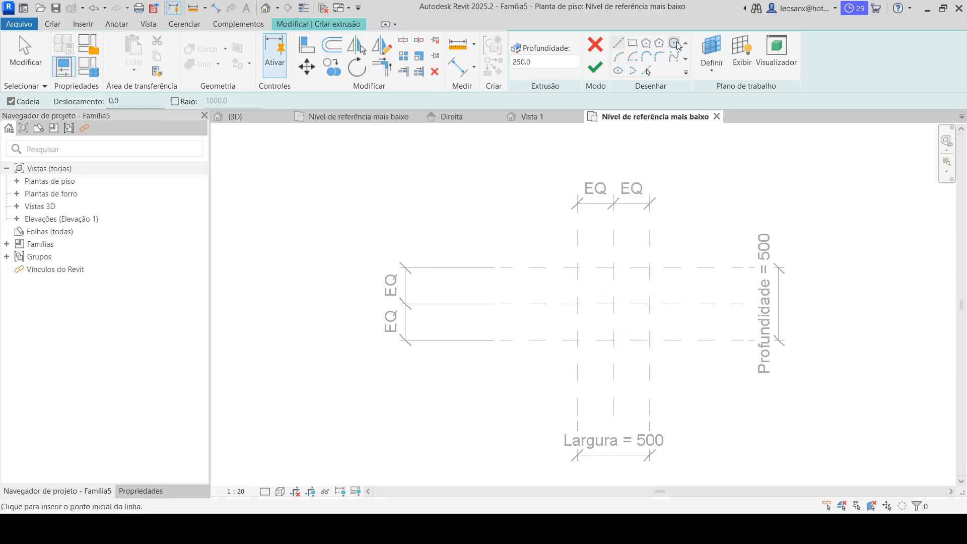
{"action": "left_click", "coordinate": [613, 304]}
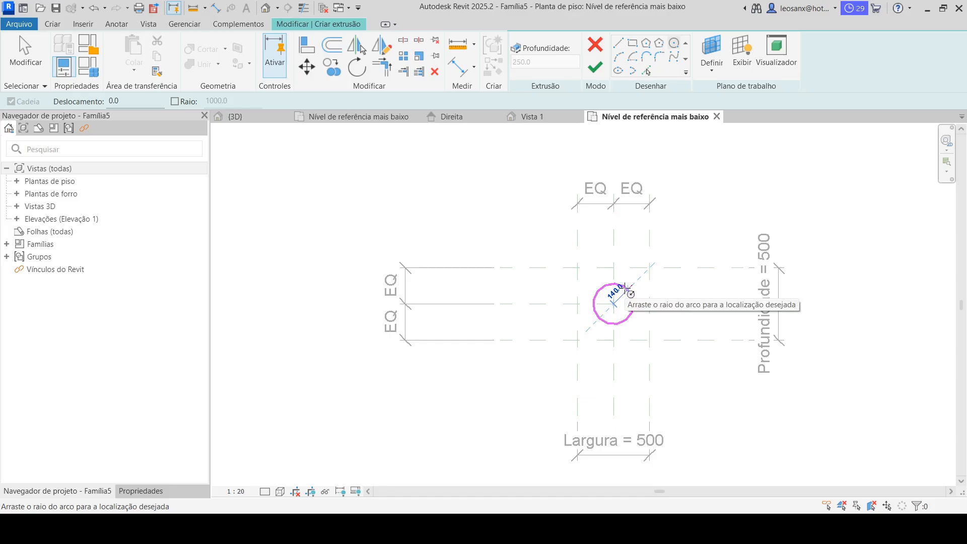
{"action": "type", "text": "125"}
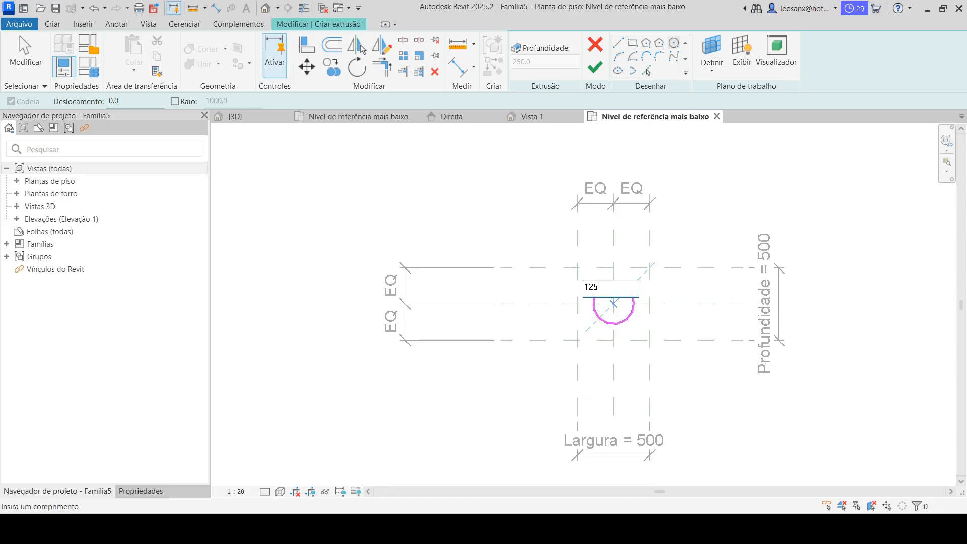
{"action": "key", "text": "Return"}
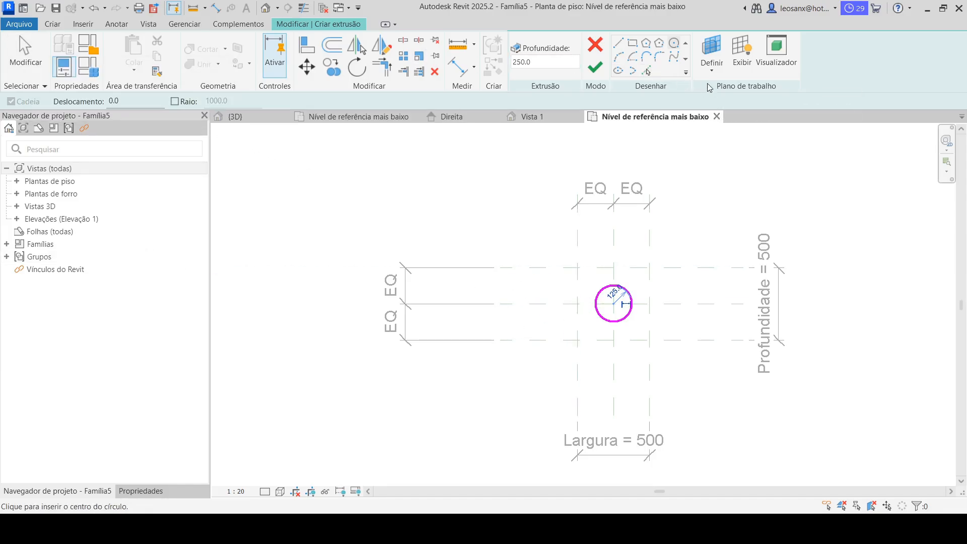
{"action": "left_click", "coordinate": [594, 71]}
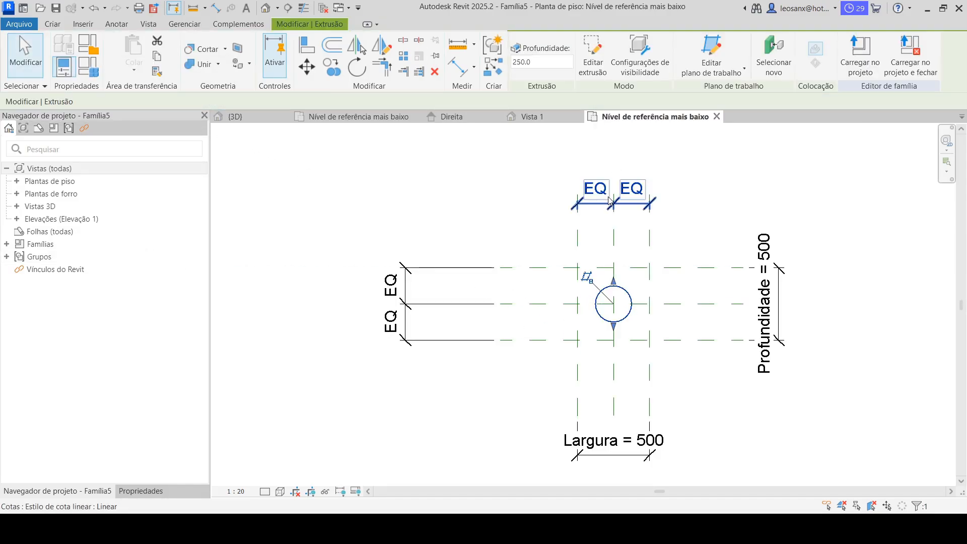
- In the Direita elevation, stretch the circular extrusion's upper end to Nível de referência superior and lock it there
{"action": "left_click", "coordinate": [17, 219]}
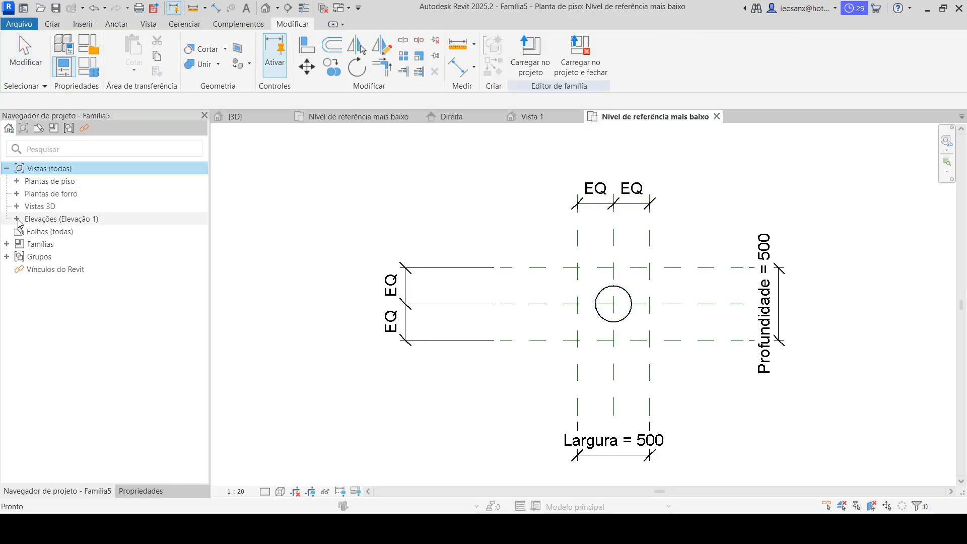
{"action": "double_click", "coordinate": [45, 231]}
{"action": "left_click", "coordinate": [533, 412]}
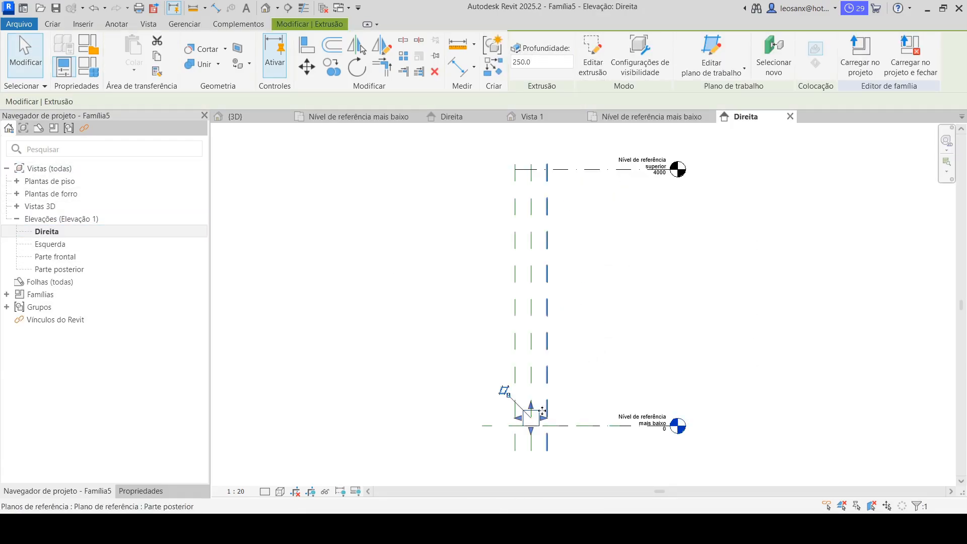
{"action": "left_click_drag", "start_coordinate": [533, 411], "coordinate": [557, 363]}
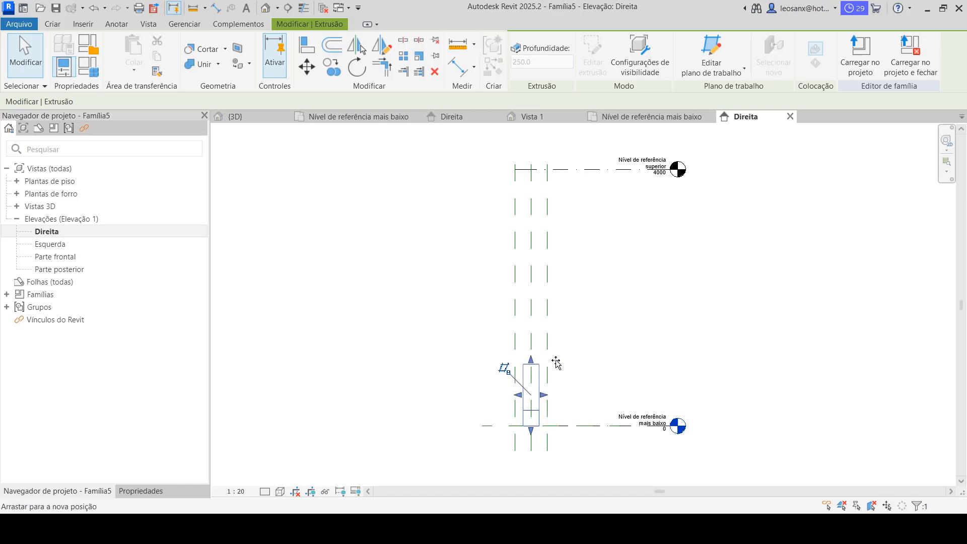
{"action": "left_click_drag", "start_coordinate": [561, 266], "coordinate": [537, 171]}
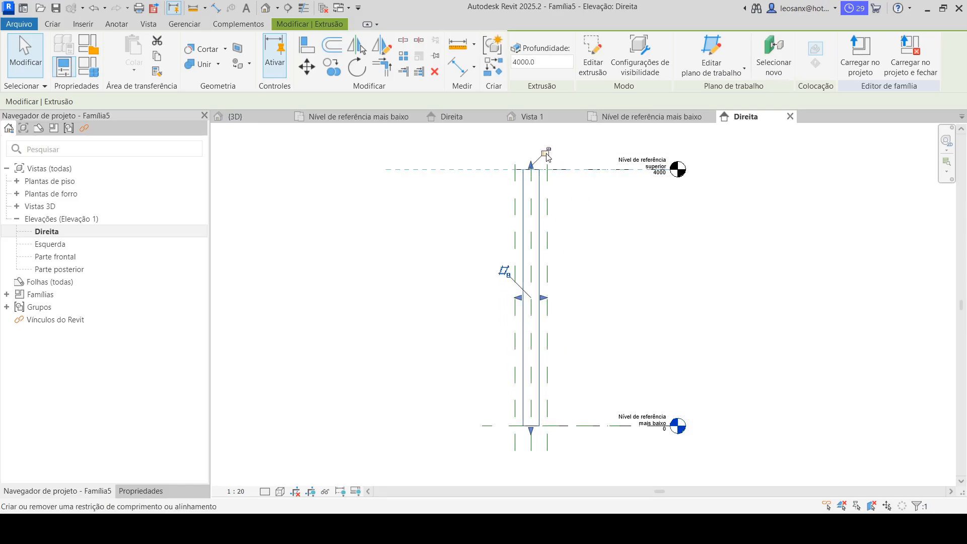
{"action": "left_click", "coordinate": [546, 153]}
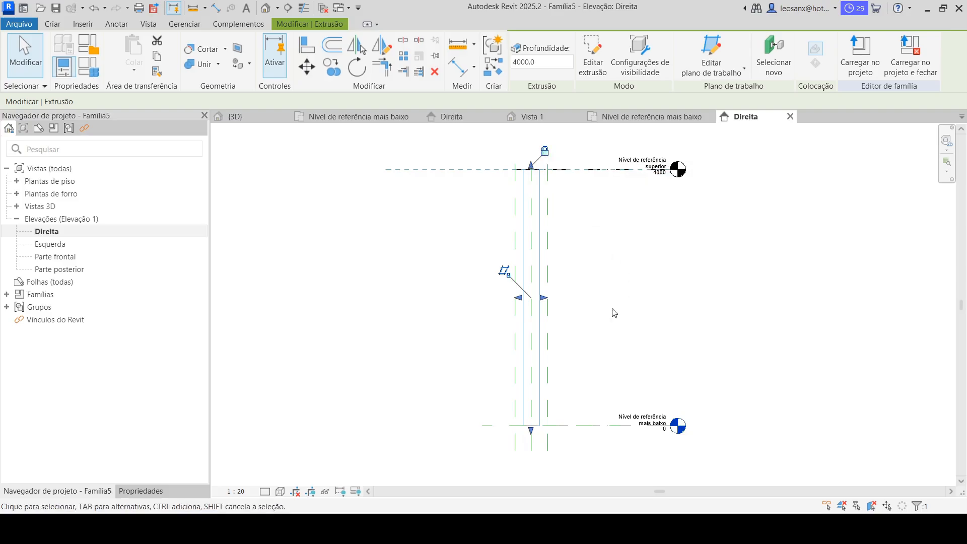
{"action": "left_click", "coordinate": [390, 267]}
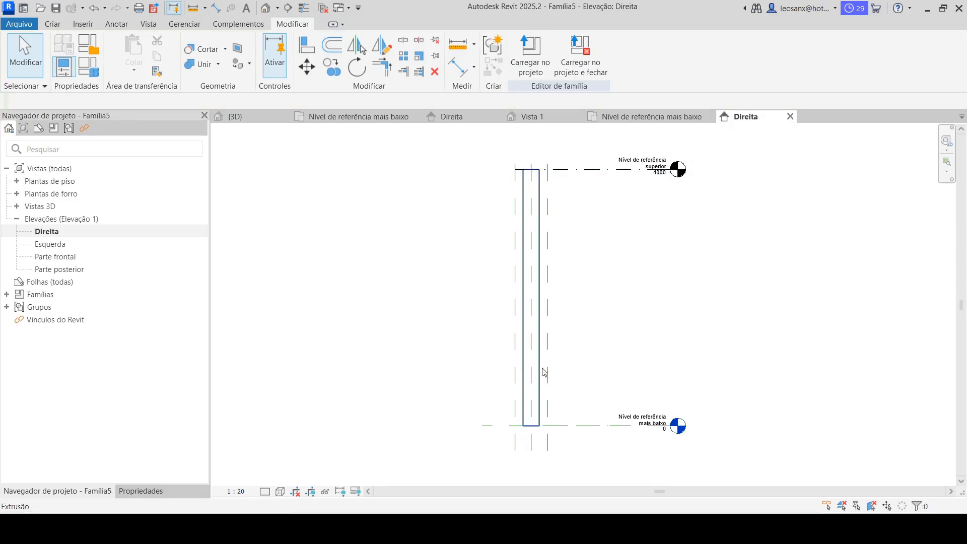
- Open the 3D view Vista 1 and examine the circular column's shape
{"action": "left_click", "coordinate": [17, 206]}
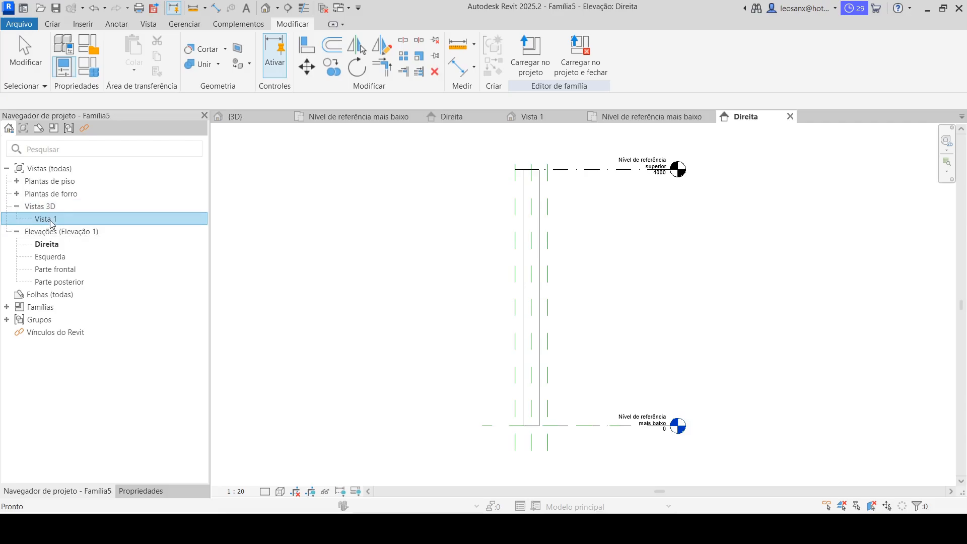
{"action": "double_click", "coordinate": [48, 219]}
{"action": "middle_click_drag", "start_coordinate": [680, 339], "coordinate": [581, 433], "text": "shift"}
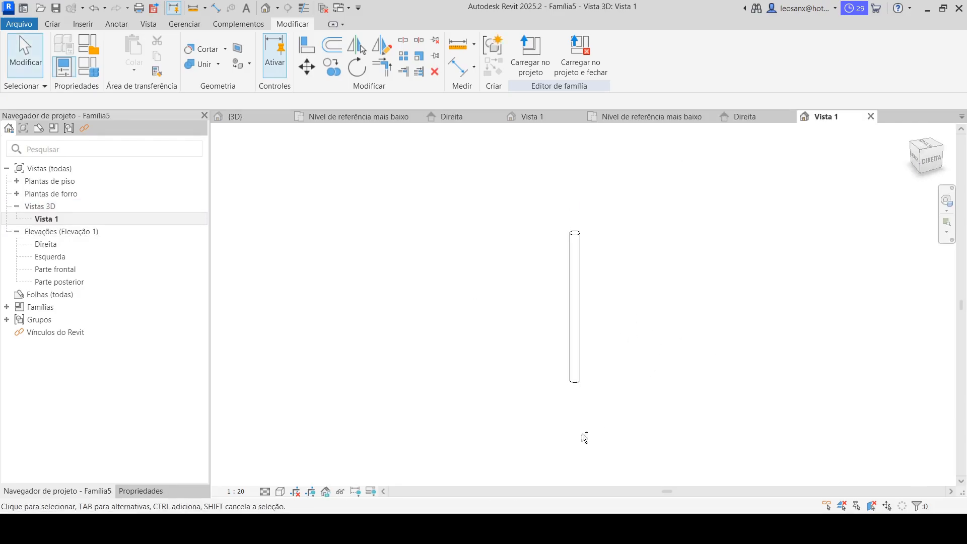
{"action": "scroll", "coordinate": [668, 289], "scroll_direction": "up", "scroll_amount": 2}
{"action": "scroll", "coordinate": [690, 317], "scroll_direction": "up", "scroll_amount": 1}
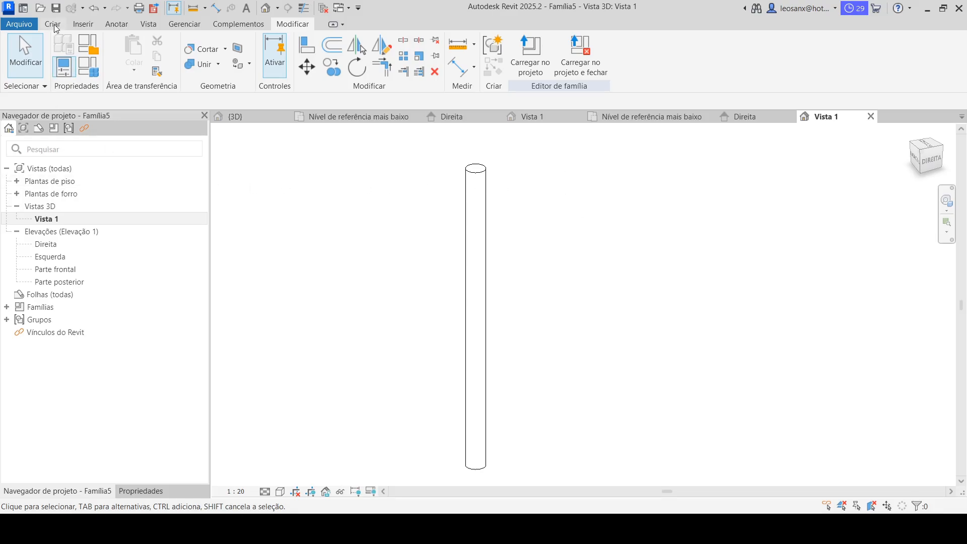
- Save the circular column family as Circular_25cm.rfa in the Revit nova grade - familias e templates folder, replacing the existing file
{"action": "left_click", "coordinate": [19, 24]}
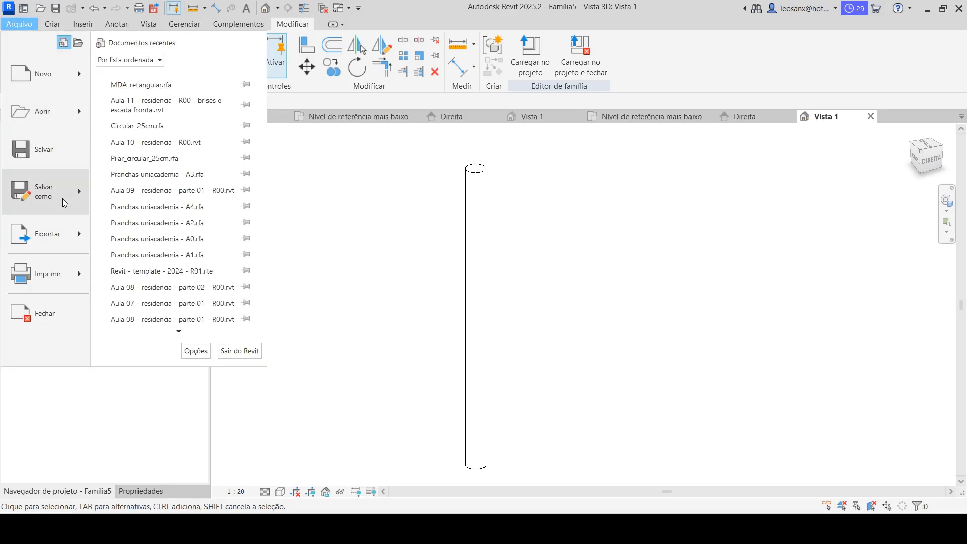
{"action": "left_click", "coordinate": [45, 191]}
{"action": "left_click", "coordinate": [151, 172]}
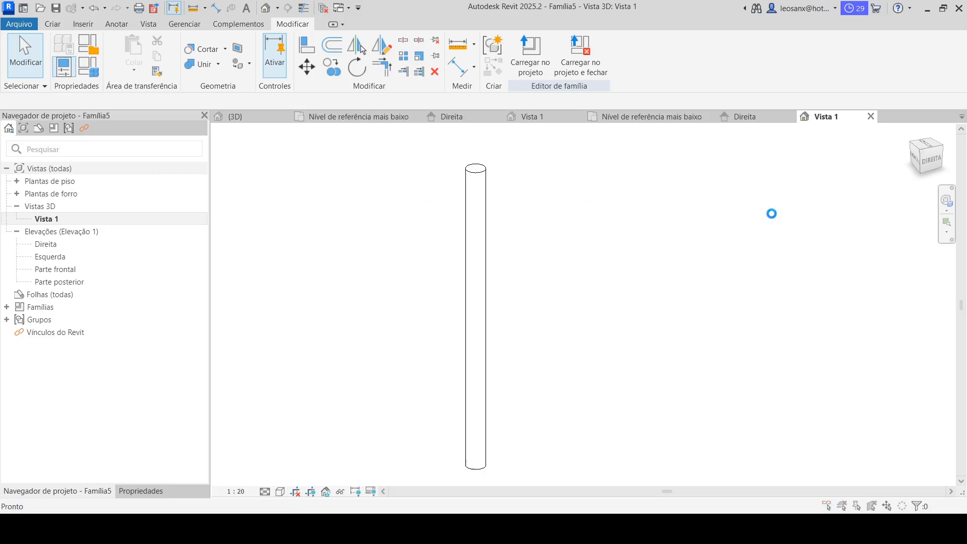
{"action": "left_click", "coordinate": [393, 201]}
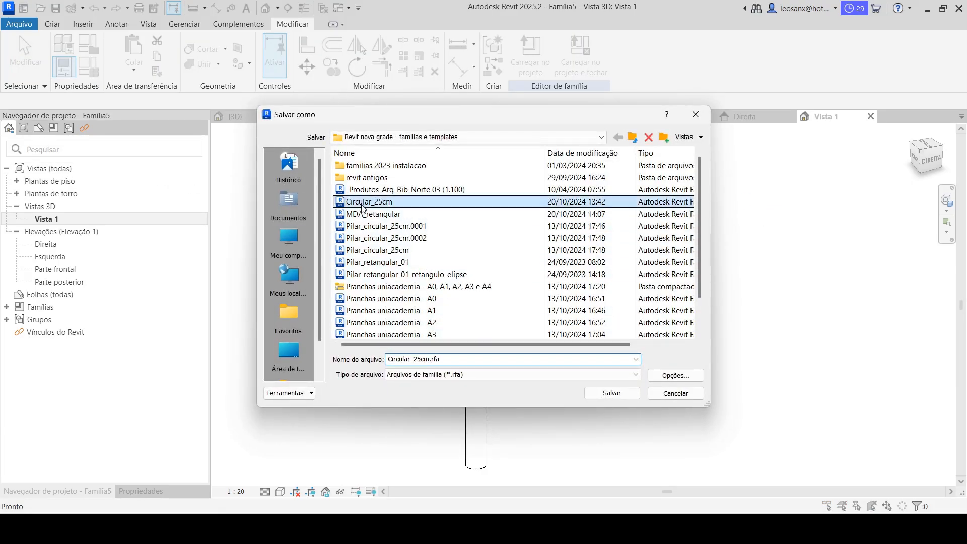
{"action": "left_click", "coordinate": [608, 395]}
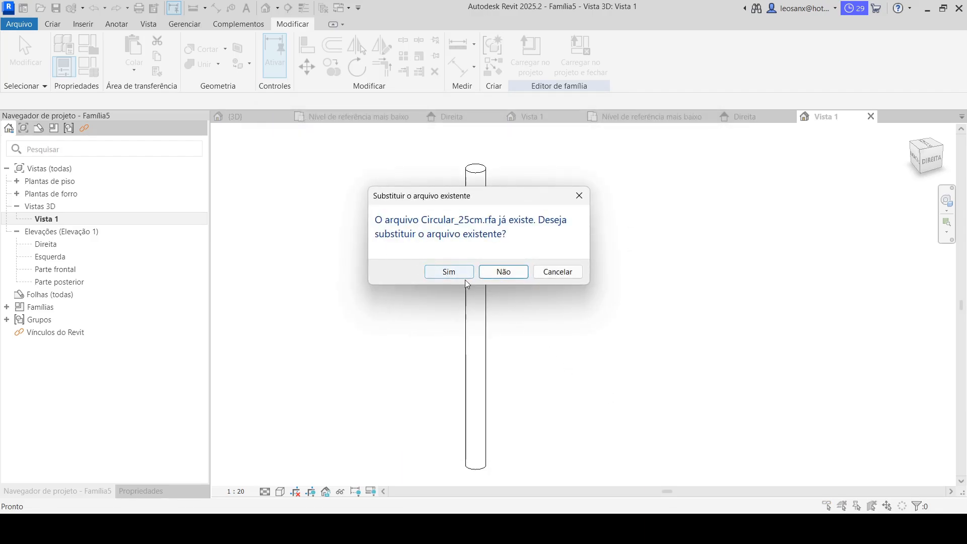
{"action": "left_click", "coordinate": [448, 273]}
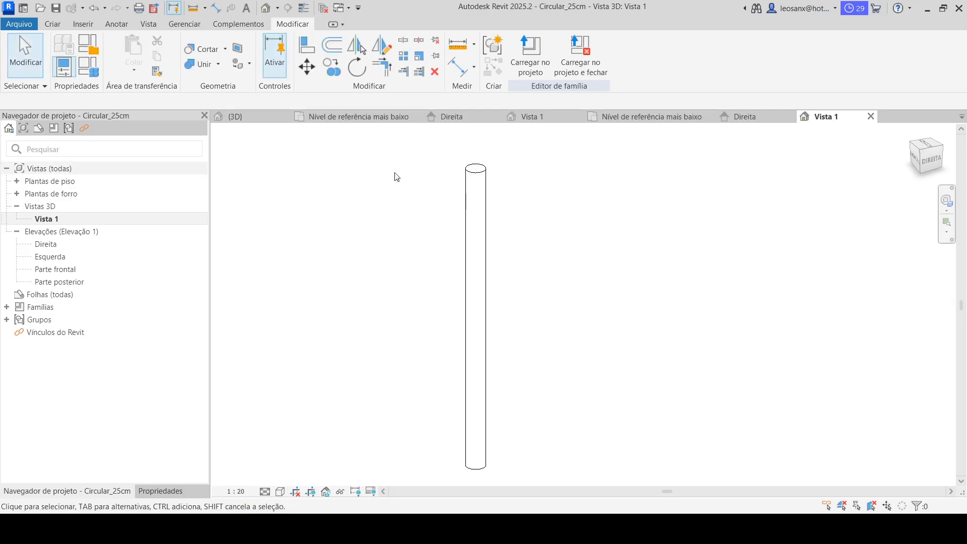
- Load the Circular_25cm family into the Aula 11 - residencia - R00 project only
{"action": "left_click", "coordinate": [532, 59]}
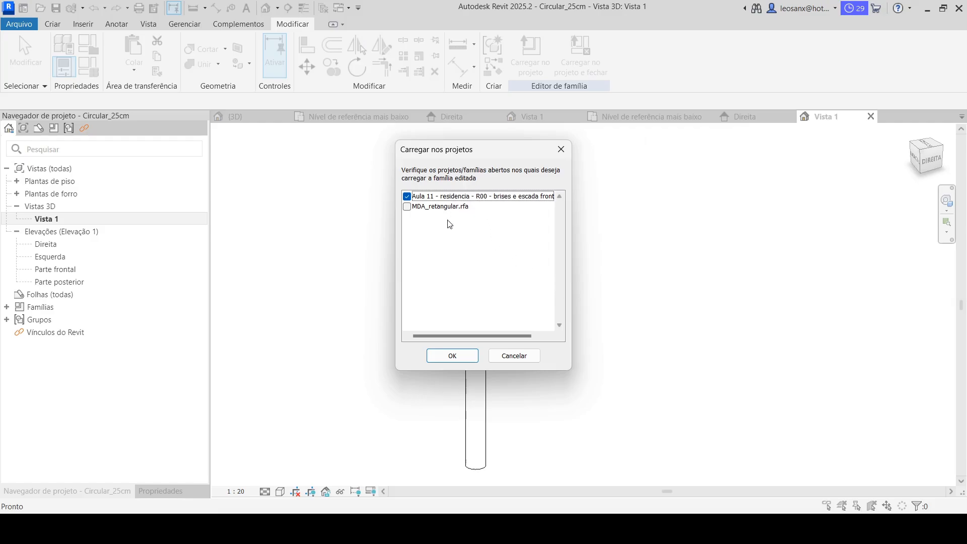
{"action": "left_click", "coordinate": [453, 198]}
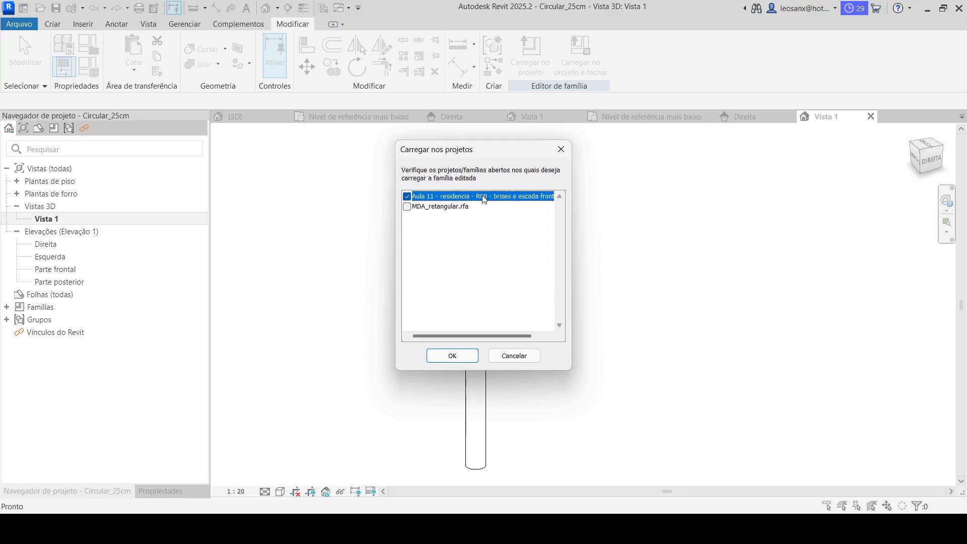
{"action": "left_click", "coordinate": [452, 355]}
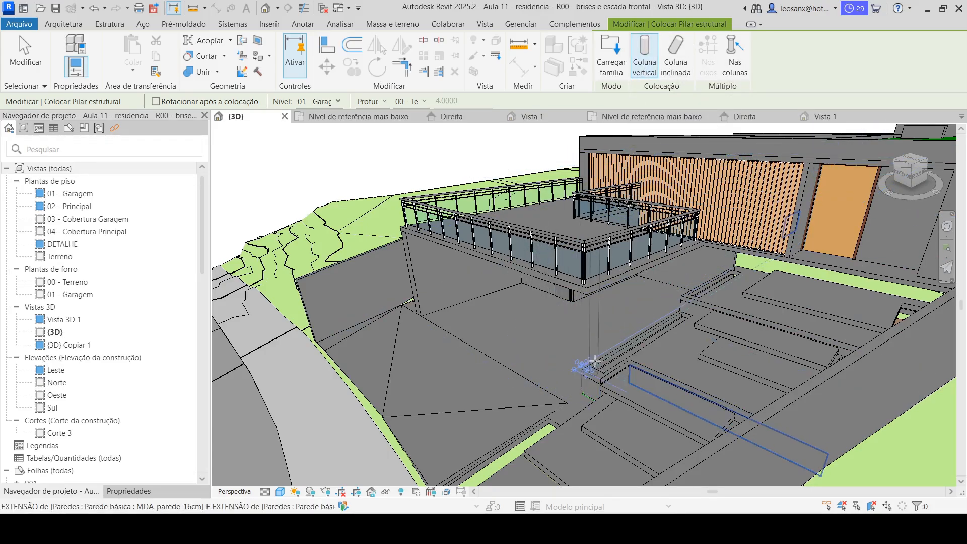
- In the 01 - Garagem floor plan, place vertical Circular_25cm structural columns on the two circle outlines within the narrow planter
{"action": "scroll", "coordinate": [606, 371], "scroll_direction": "up", "scroll_amount": 2}
{"action": "scroll", "coordinate": [607, 370], "scroll_direction": "up", "scroll_amount": 2}
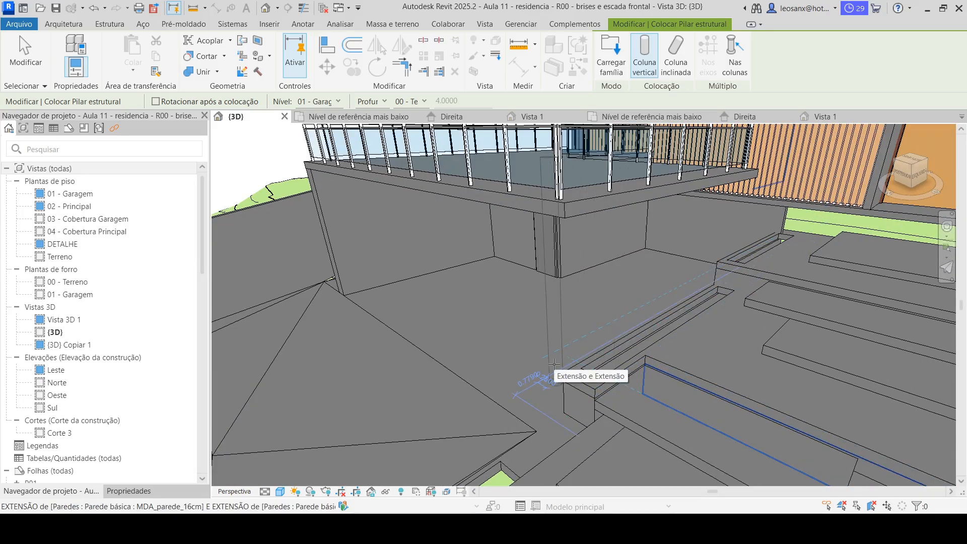
{"action": "double_click", "coordinate": [78, 196]}
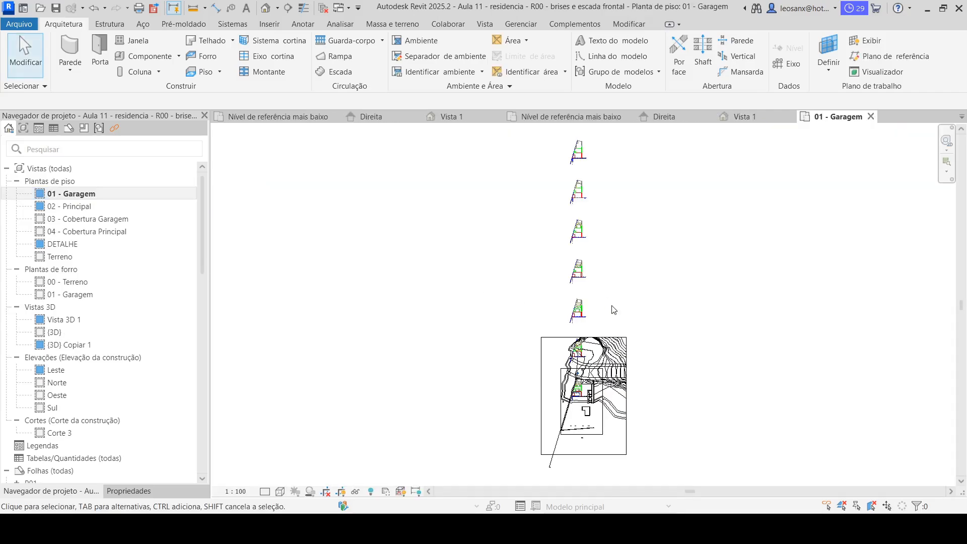
{"action": "scroll", "coordinate": [579, 393], "scroll_direction": "up", "scroll_amount": 5}
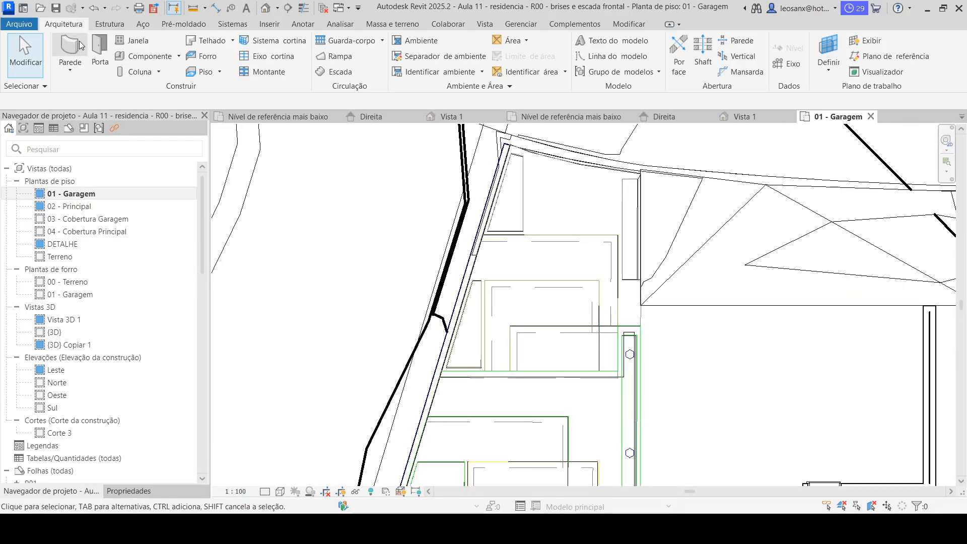
{"action": "left_click", "coordinate": [125, 74]}
{"action": "left_click", "coordinate": [129, 490]}
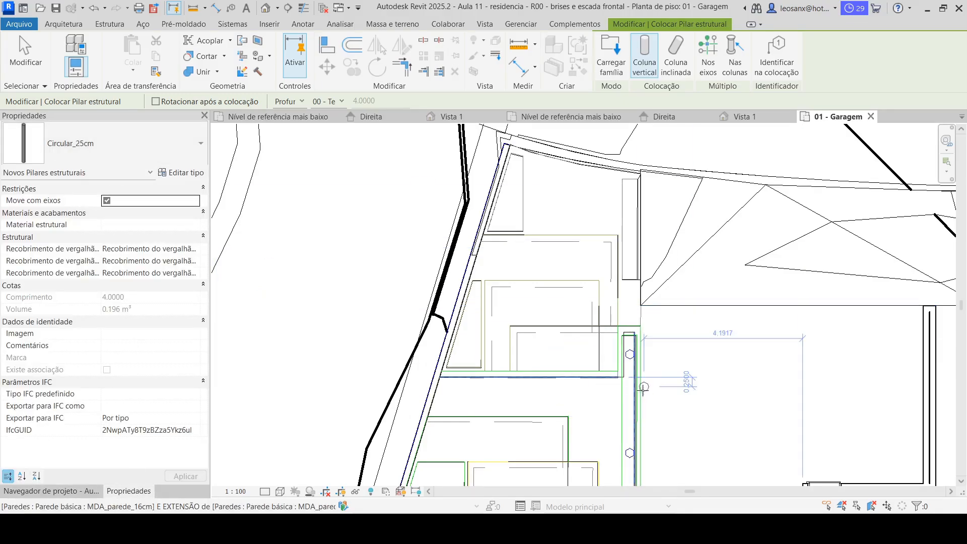
{"action": "scroll", "coordinate": [629, 353], "scroll_direction": "up", "scroll_amount": 10}
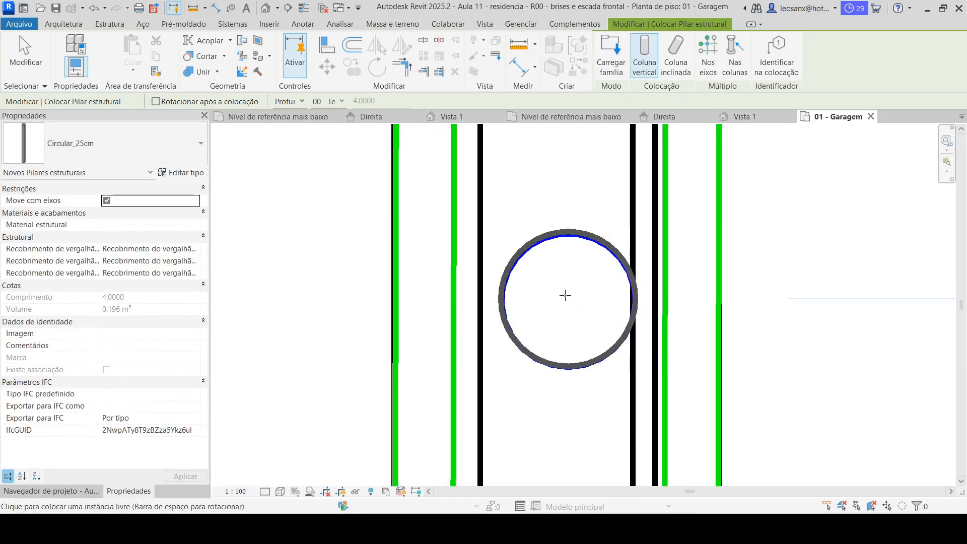
{"action": "scroll", "coordinate": [584, 176], "scroll_direction": "down", "scroll_amount": 8}
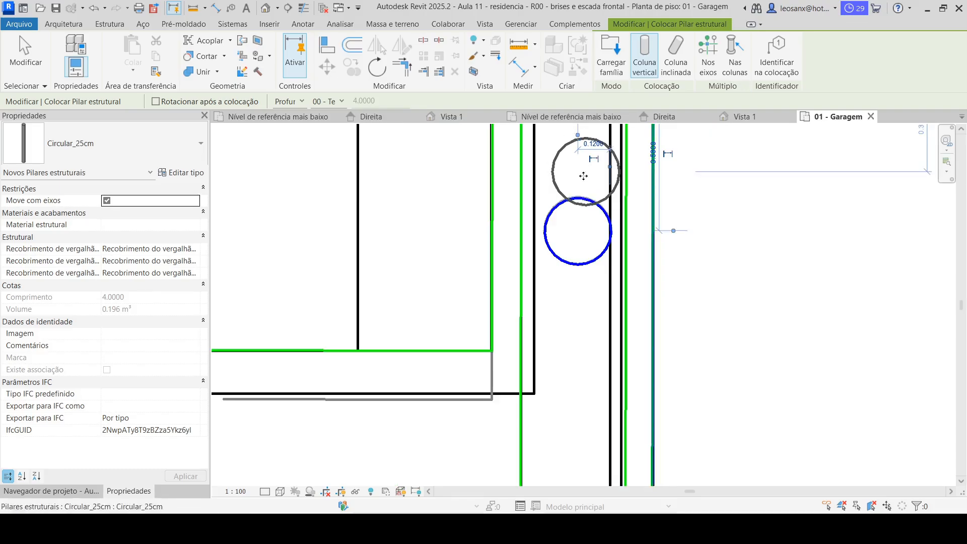
{"action": "scroll", "coordinate": [554, 277], "scroll_direction": "up", "scroll_amount": 5}
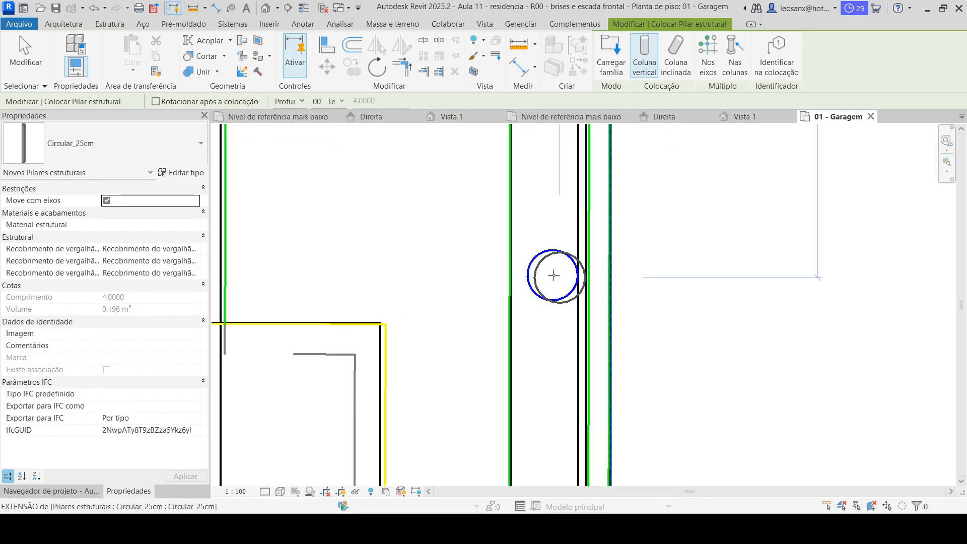
{"action": "scroll", "coordinate": [547, 276], "scroll_direction": "up", "scroll_amount": 2}
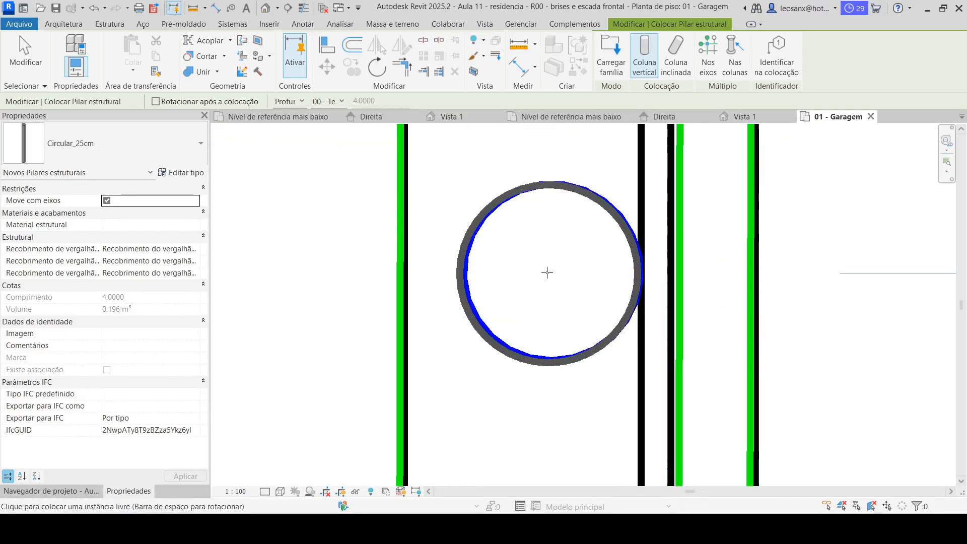
{"action": "scroll", "coordinate": [533, 264], "scroll_direction": "down", "scroll_amount": 4}
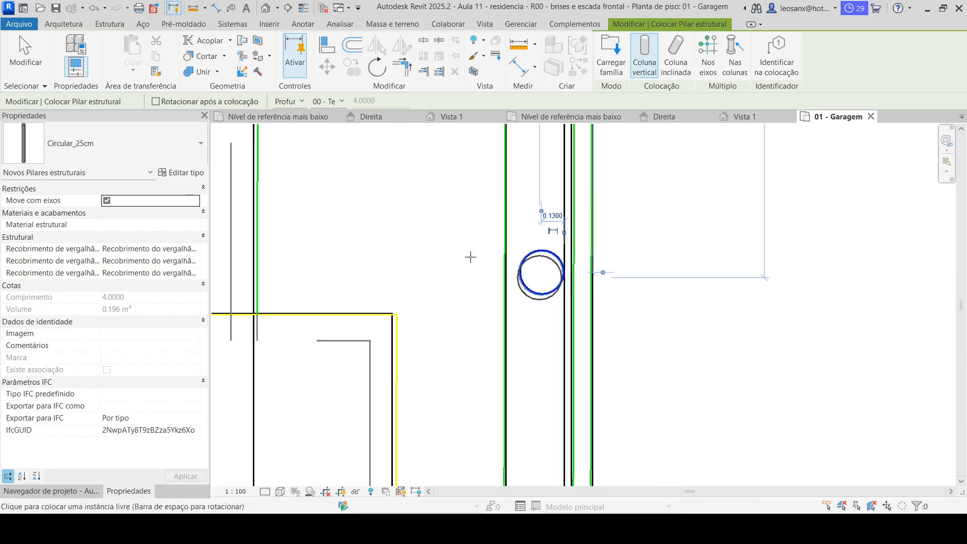
{"action": "left_click", "coordinate": [22, 59]}
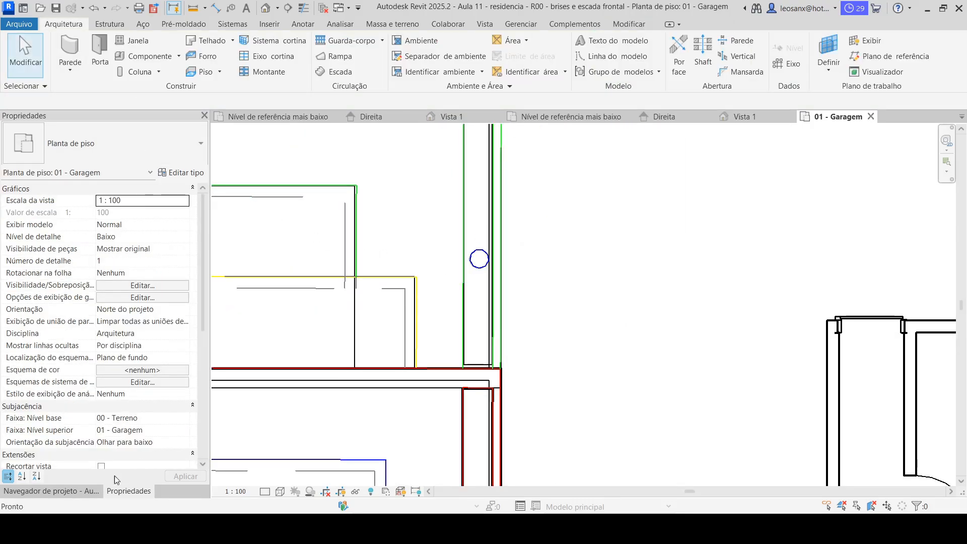
- In the {3D} view, set the top level of both new circular columns to 03 - Cobertura Garagem
{"action": "left_click", "coordinate": [75, 492]}
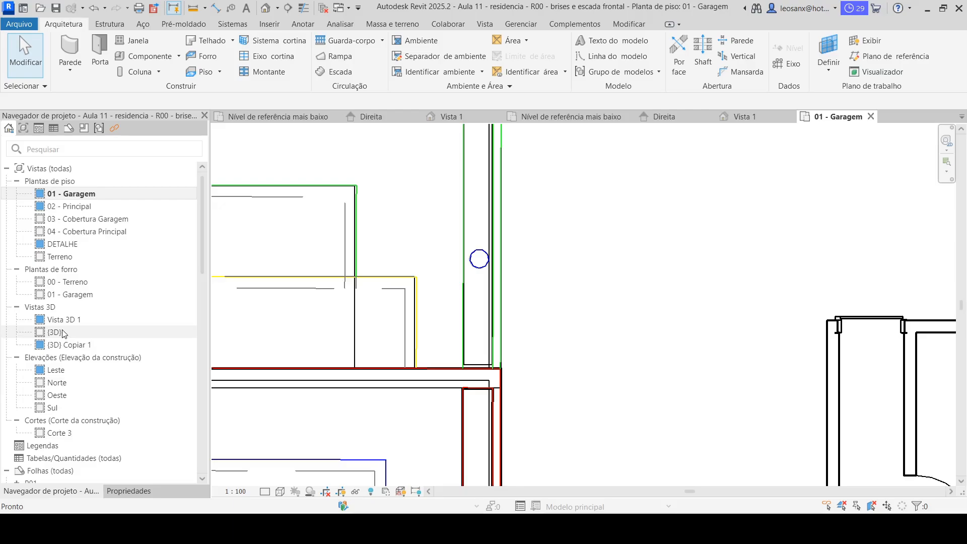
{"action": "double_click", "coordinate": [56, 332]}
{"action": "scroll", "coordinate": [461, 223], "scroll_direction": "down", "scroll_amount": 3}
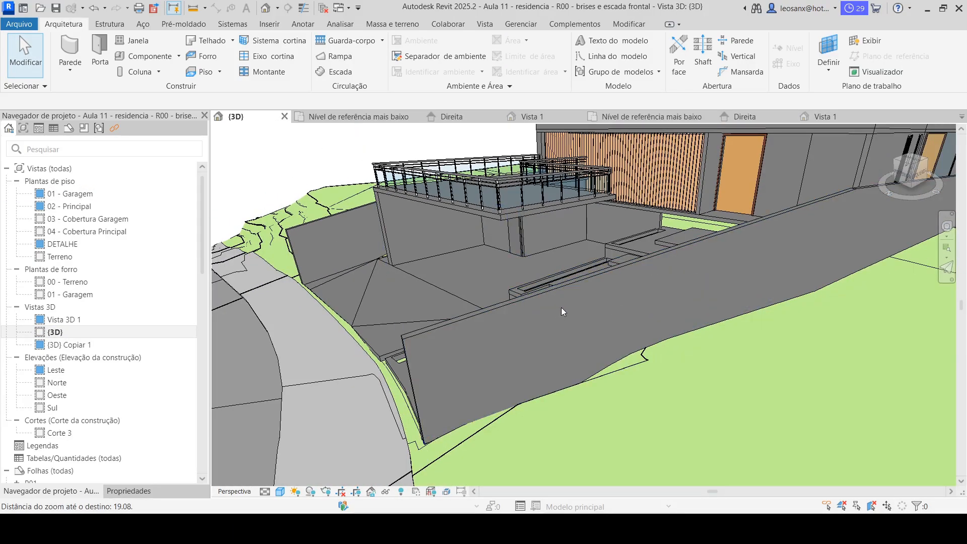
{"action": "scroll", "coordinate": [512, 285], "scroll_direction": "up", "scroll_amount": 3}
{"action": "middle_click_drag", "start_coordinate": [569, 302], "coordinate": [650, 244], "text": "shift"}
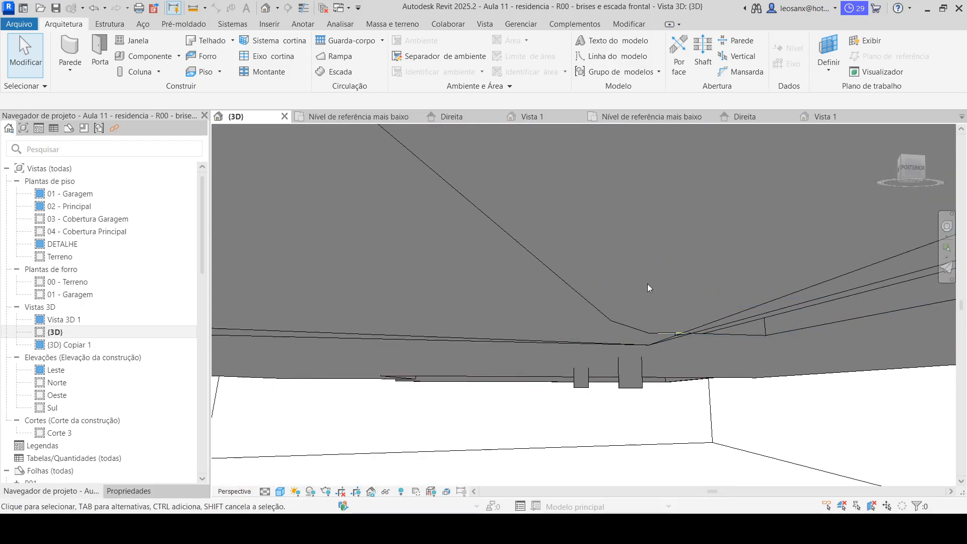
{"action": "left_click", "coordinate": [586, 391]}
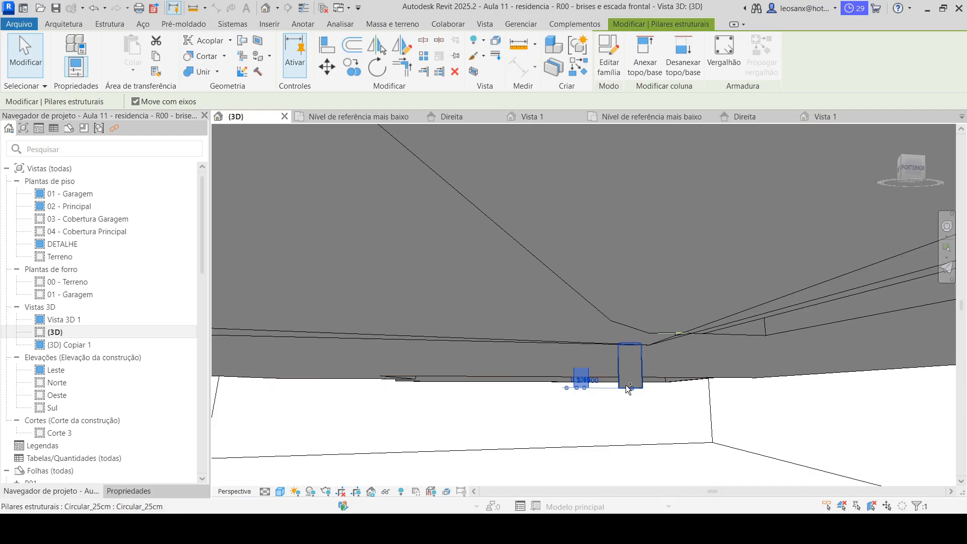
{"action": "left_click", "coordinate": [624, 386], "text": "ctrl"}
{"action": "middle_click_drag", "start_coordinate": [624, 386], "coordinate": [619, 421], "text": "shift"}
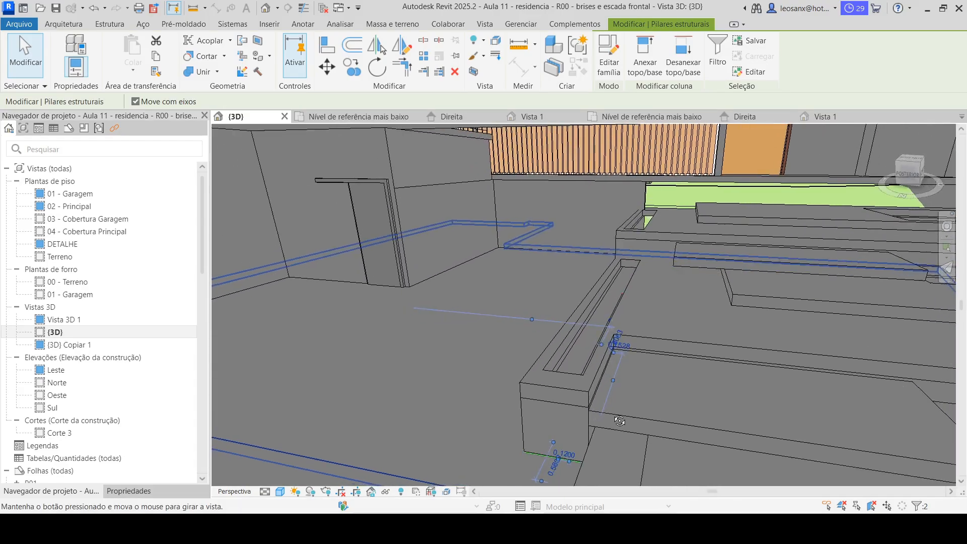
{"action": "scroll", "coordinate": [590, 310], "scroll_direction": "down", "scroll_amount": 5}
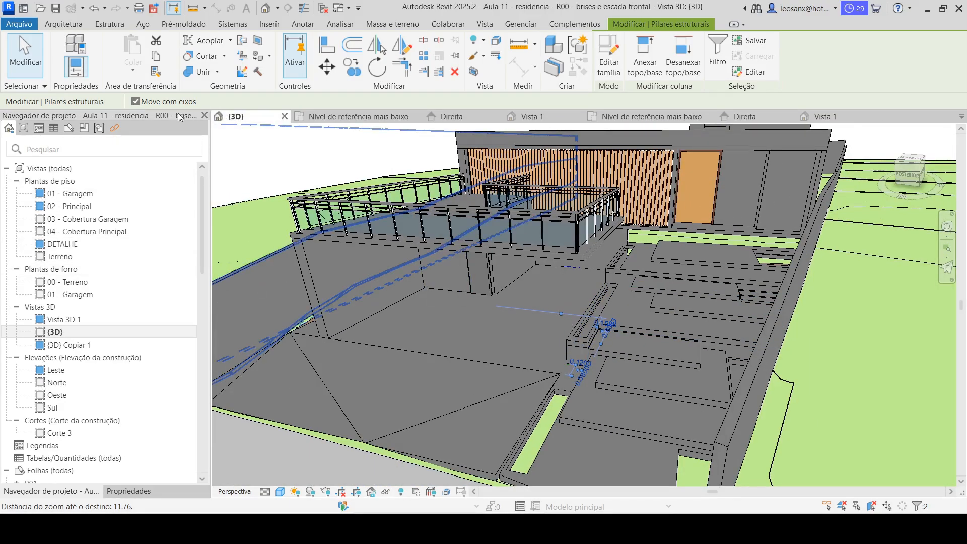
{"action": "left_click", "coordinate": [131, 491]}
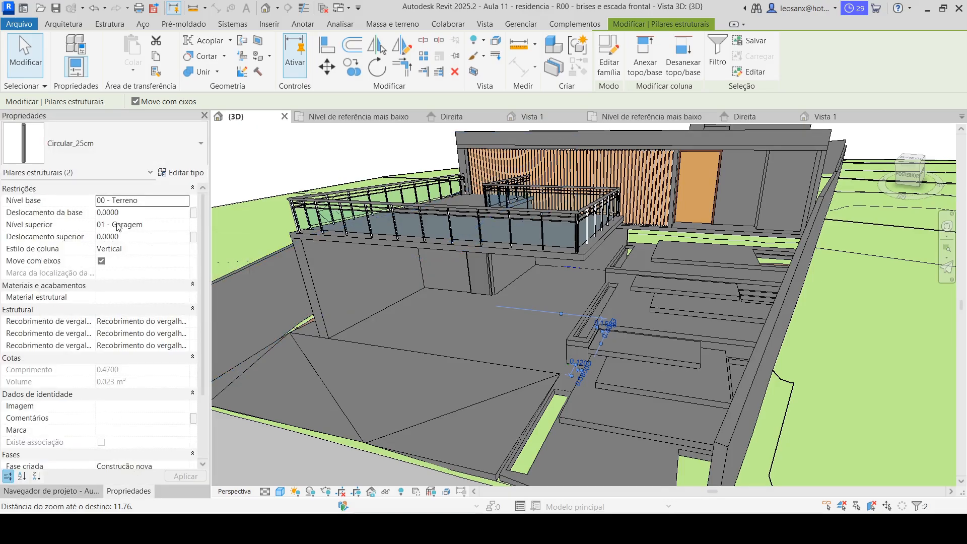
{"action": "left_click", "coordinate": [184, 230]}
{"action": "left_click", "coordinate": [184, 227]}
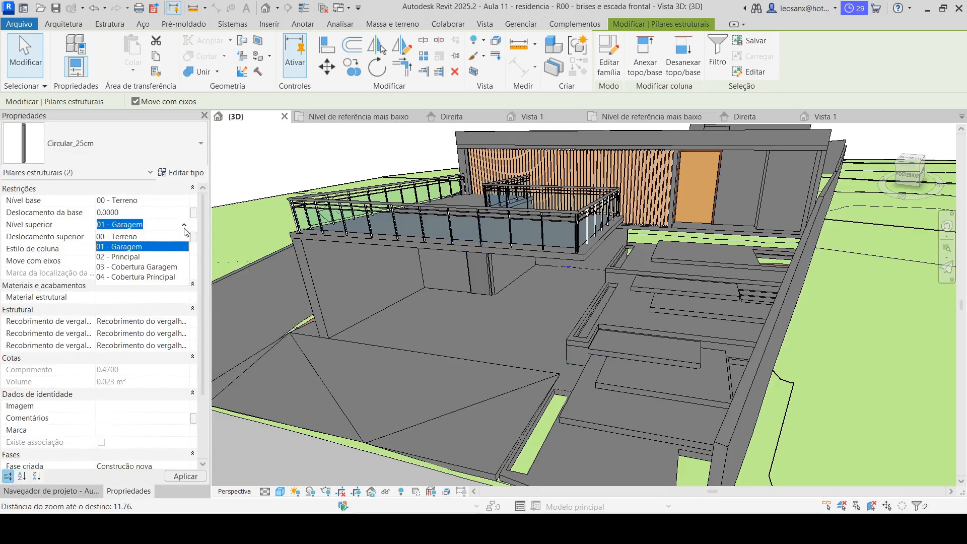
{"action": "left_click", "coordinate": [150, 268]}
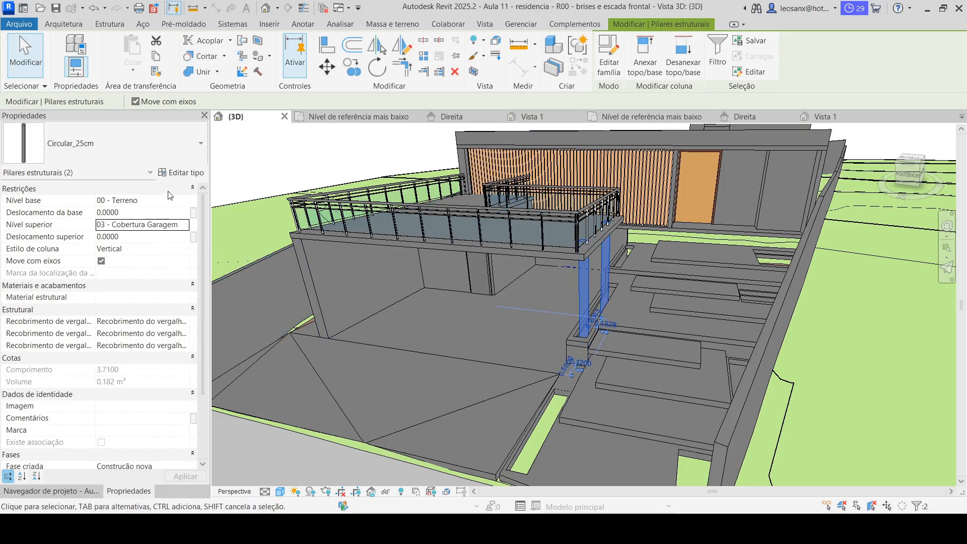
- Set the base level of both circular columns to 01 - Garagem and check their fit under the terrace
{"action": "left_click", "coordinate": [186, 202]}
{"action": "left_click", "coordinate": [184, 201]}
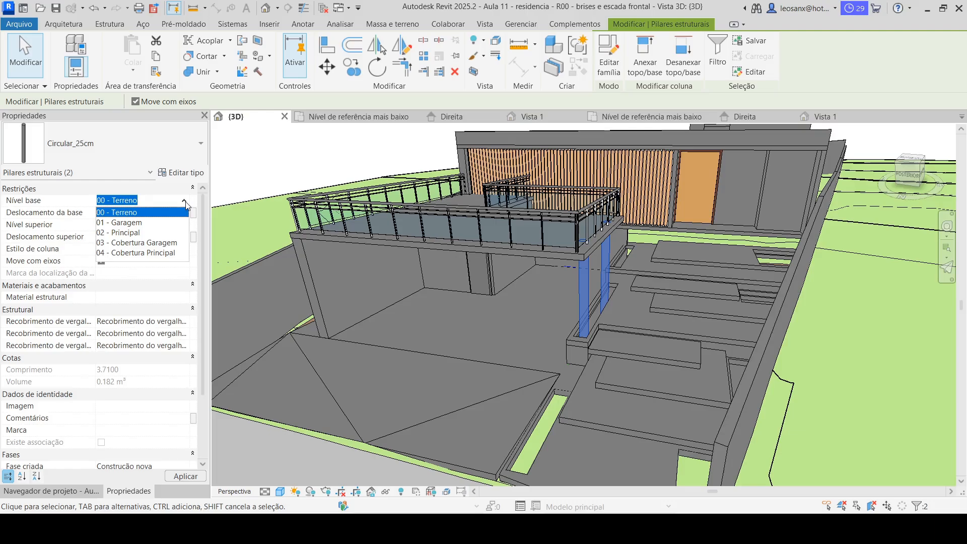
{"action": "left_click", "coordinate": [126, 222]}
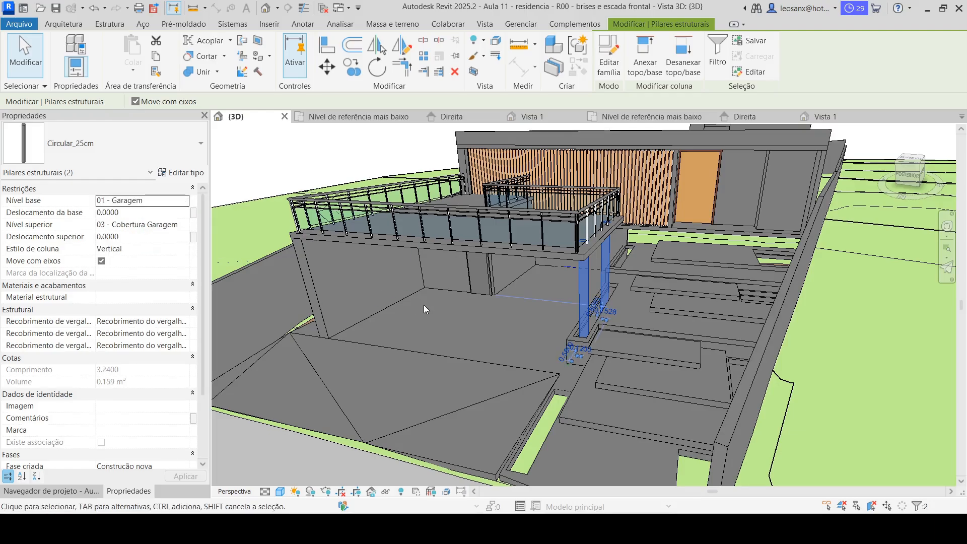
{"action": "scroll", "coordinate": [619, 353], "scroll_direction": "up", "scroll_amount": 4}
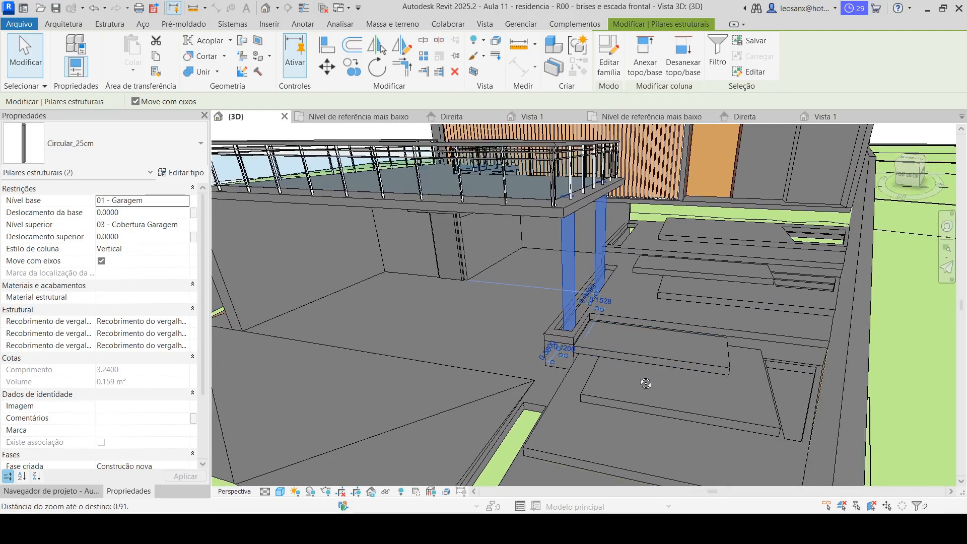
{"action": "scroll", "coordinate": [645, 383], "scroll_direction": "down", "scroll_amount": 5}
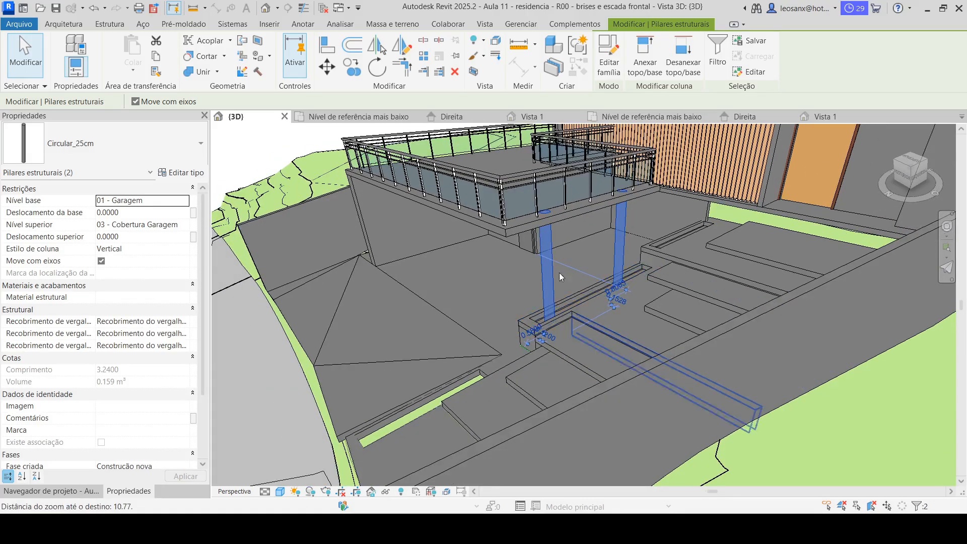
- Attach the tops of both circular columns to the terrace floor slab and dismiss the resulting warning
{"action": "left_click", "coordinate": [305, 144]}
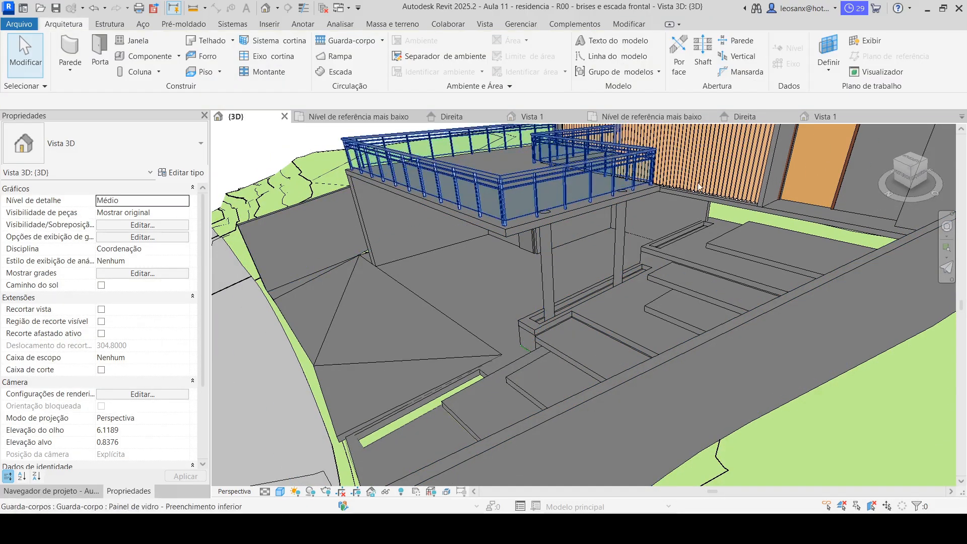
{"action": "left_click", "coordinate": [617, 224]}
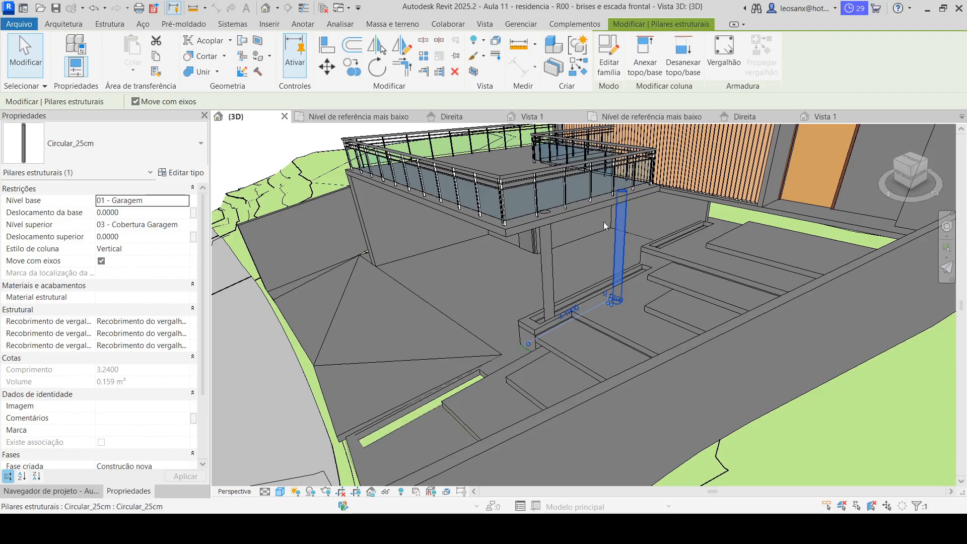
{"action": "left_click", "coordinate": [540, 258], "text": "ctrl"}
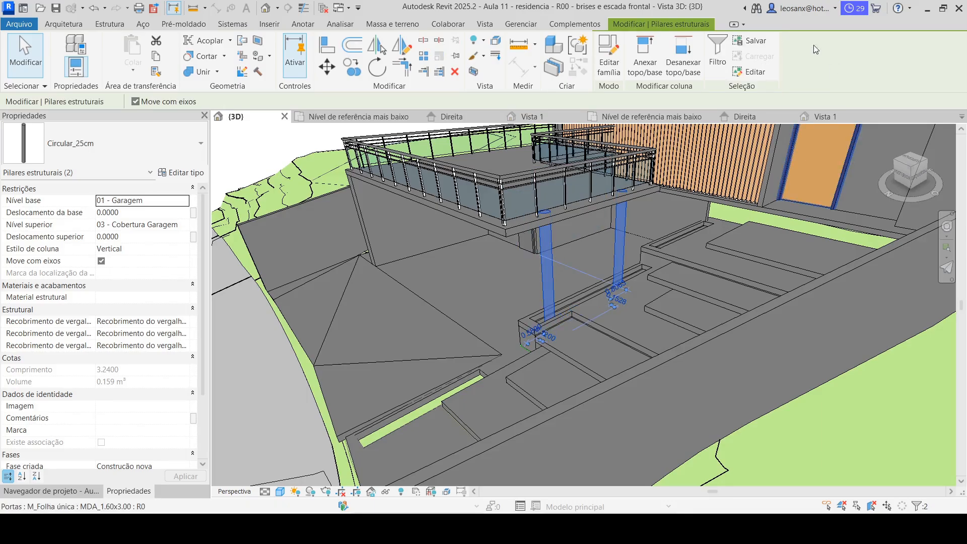
{"action": "left_click", "coordinate": [645, 60]}
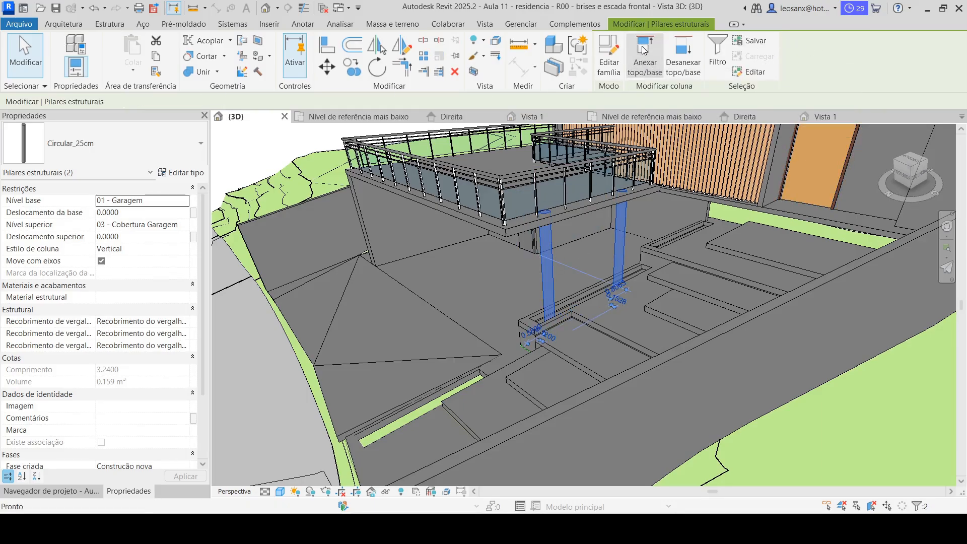
{"action": "left_click", "coordinate": [513, 238]}
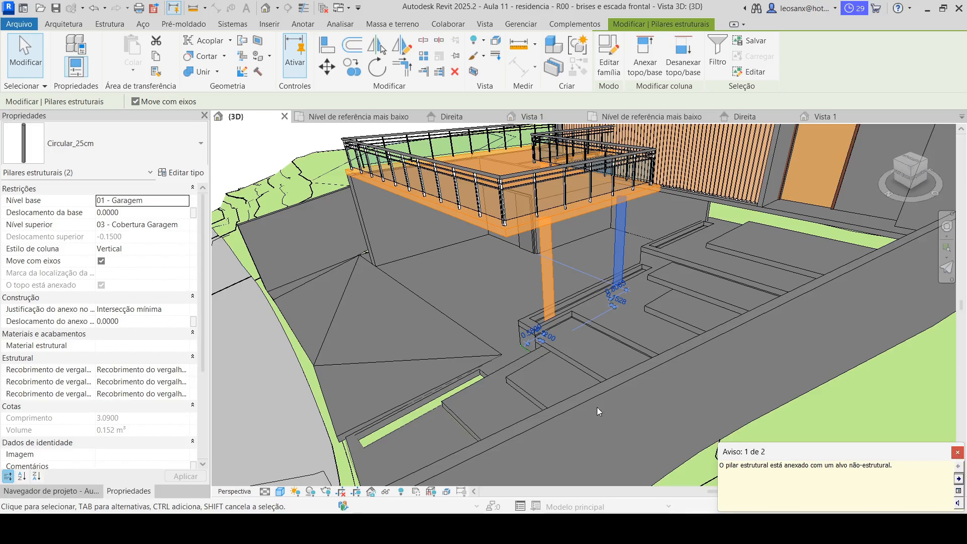
{"action": "left_click", "coordinate": [956, 453]}
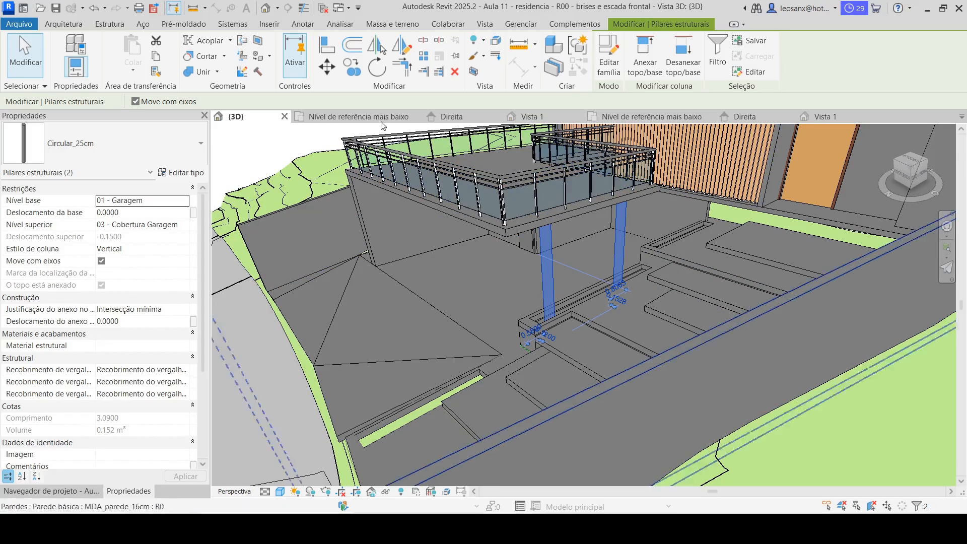
- Examine the two attached columns between the planter and the terrace slab from a closer and a rotated viewpoint
{"action": "left_click", "coordinate": [641, 227]}
{"action": "scroll", "coordinate": [629, 350], "scroll_direction": "up", "scroll_amount": 5}
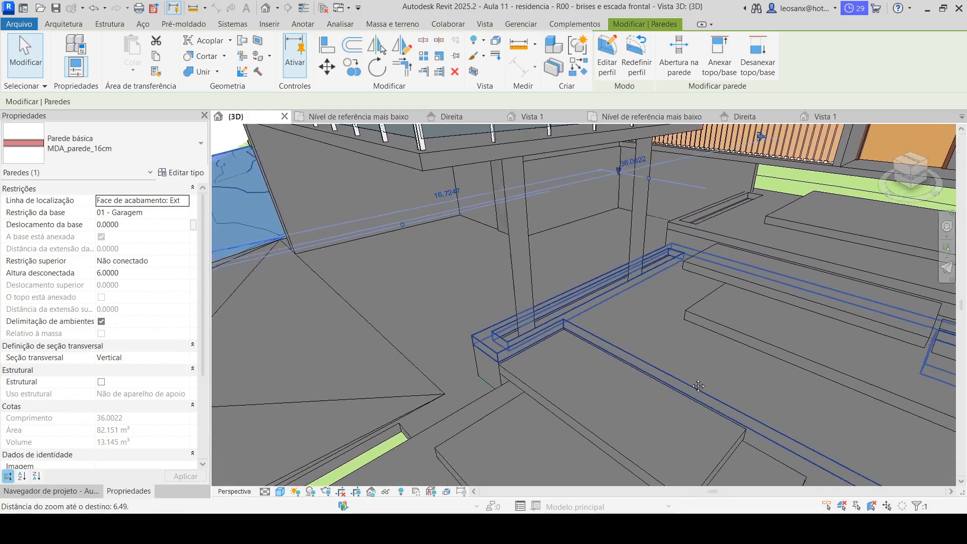
{"action": "scroll", "coordinate": [708, 370], "scroll_direction": "down", "scroll_amount": 5}
{"action": "left_click", "coordinate": [256, 139]}
{"action": "middle_click_drag", "start_coordinate": [720, 431], "coordinate": [762, 416]}
{"action": "middle_click_drag", "start_coordinate": [754, 472], "coordinate": [503, 253], "text": "shift"}
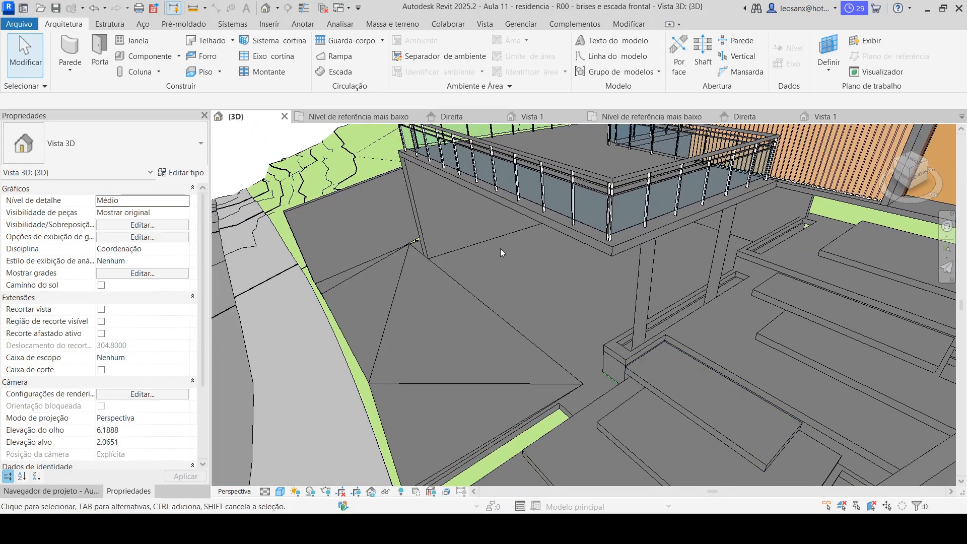
{"action": "key", "text": "Escape"}
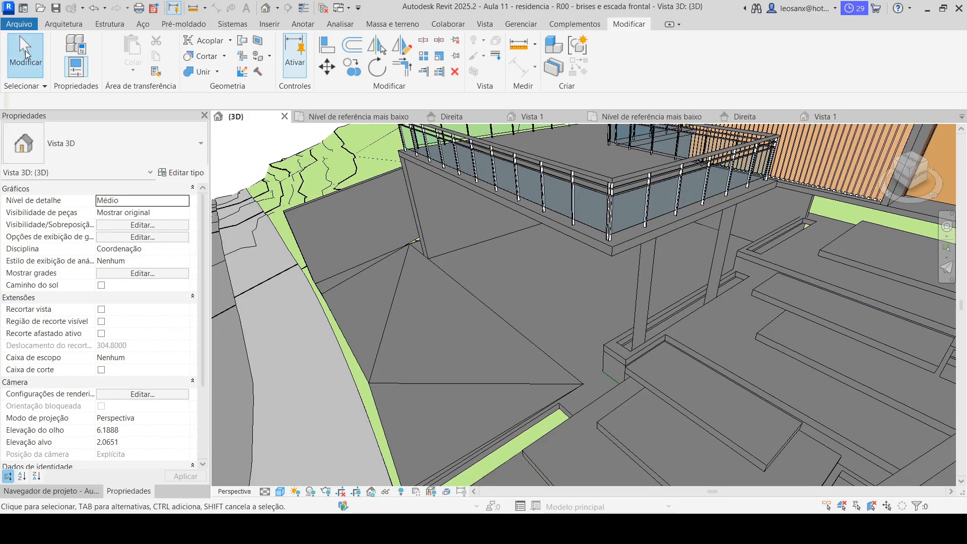
- Create a new family from the Coluna estrutural métrica template in the Portuguese templates folder
{"action": "left_click", "coordinate": [20, 25]}
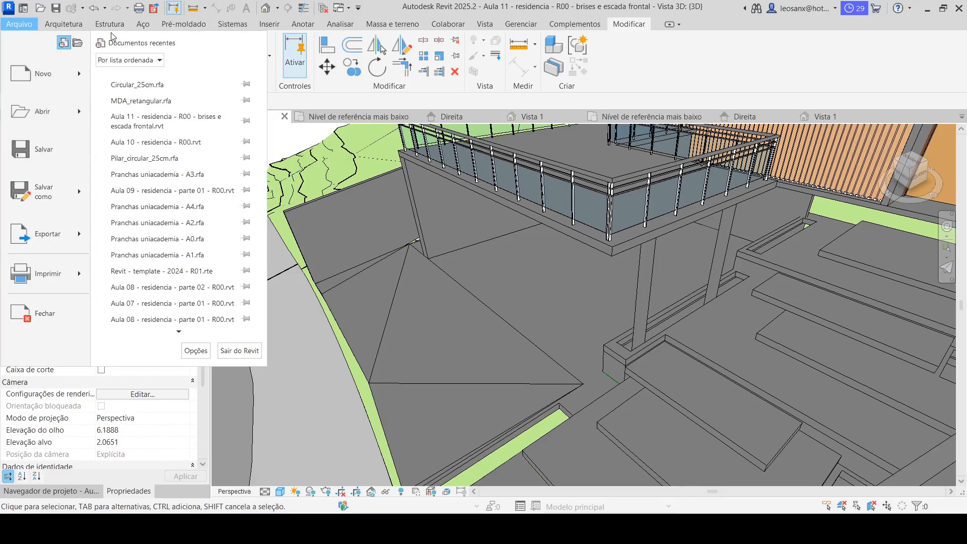
{"action": "left_click", "coordinate": [270, 143]}
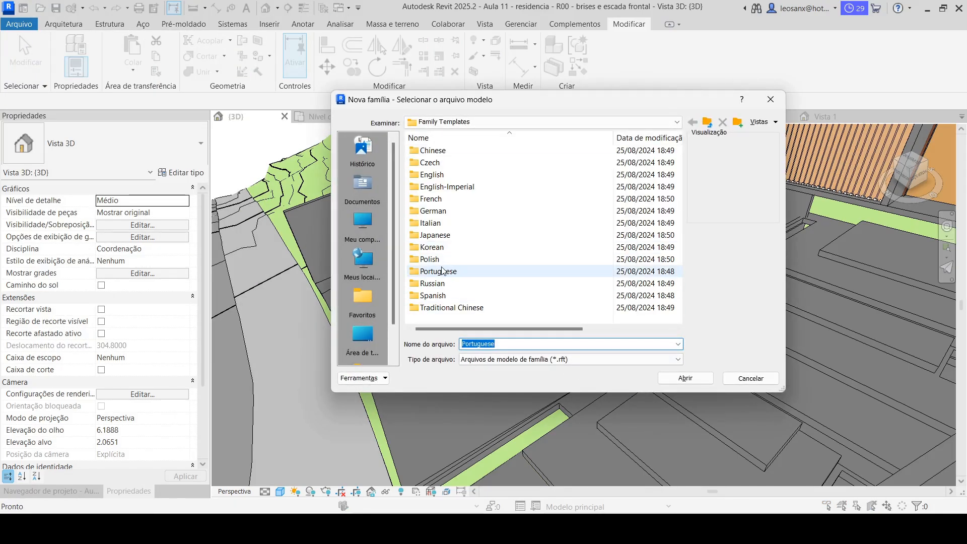
{"action": "left_click", "coordinate": [439, 272]}
{"action": "double_click", "coordinate": [439, 271]}
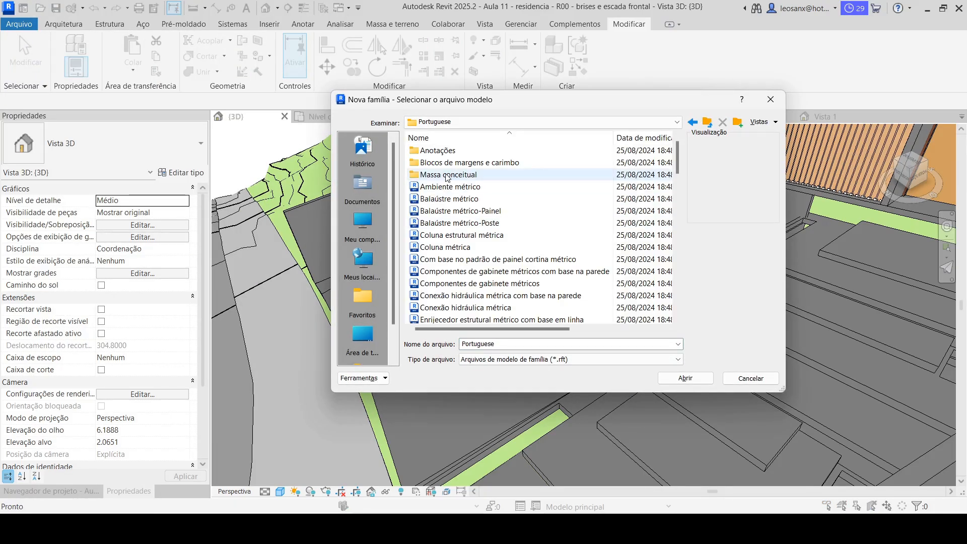
{"action": "left_click", "coordinate": [465, 236]}
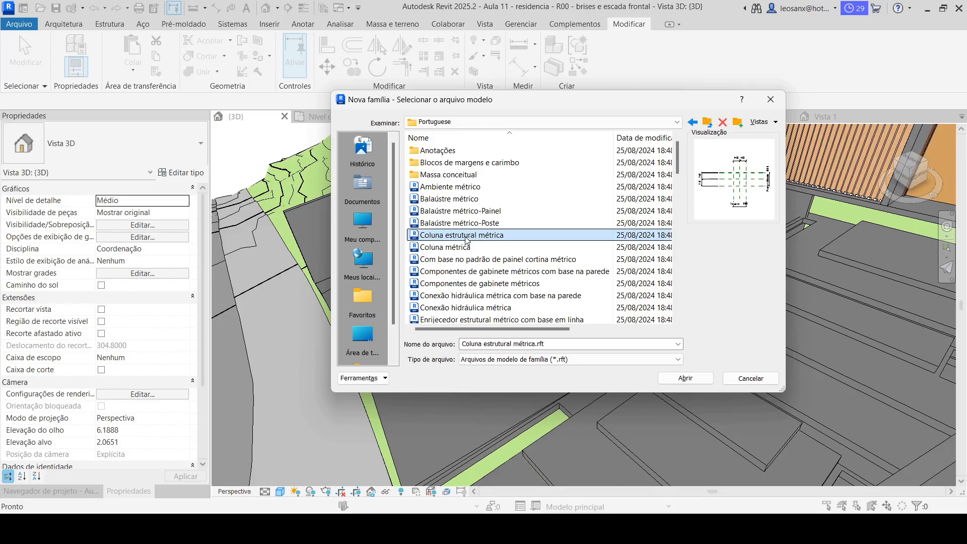
{"action": "left_click", "coordinate": [679, 377]}
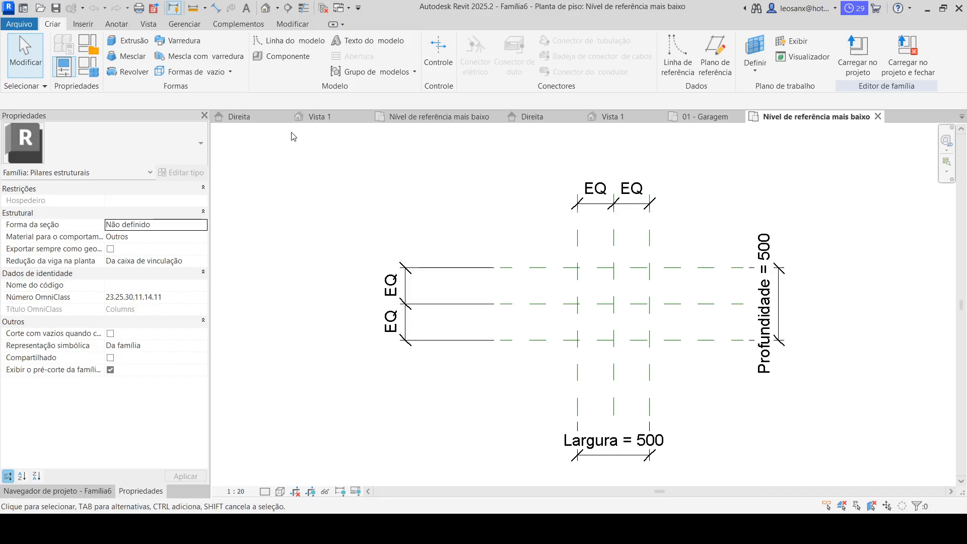
- Start a blend (Mesclar) and sketch its base boundary as a rectangle of about 320 x 300 mm around the reference planes' intersection
{"action": "left_click", "coordinate": [112, 57]}
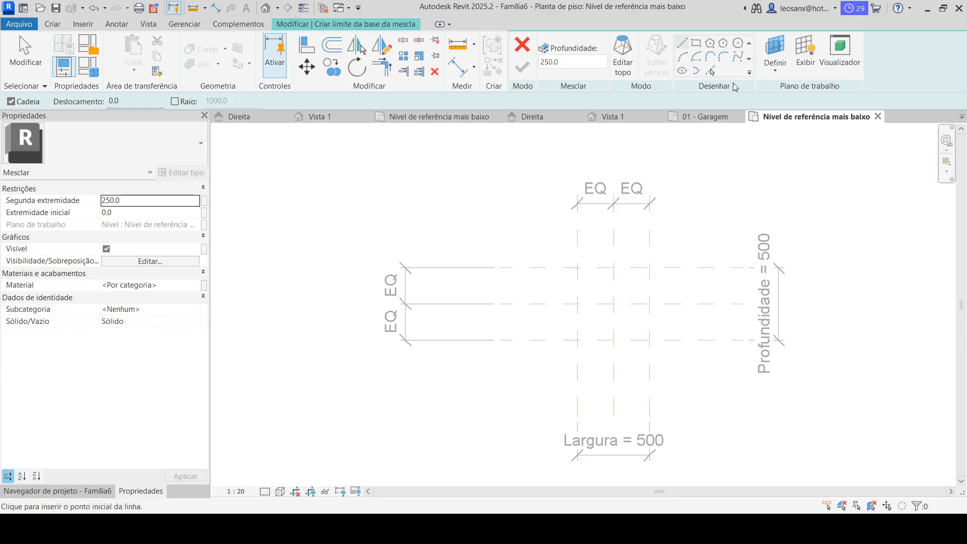
{"action": "left_click", "coordinate": [697, 46]}
{"action": "left_click", "coordinate": [594, 285]}
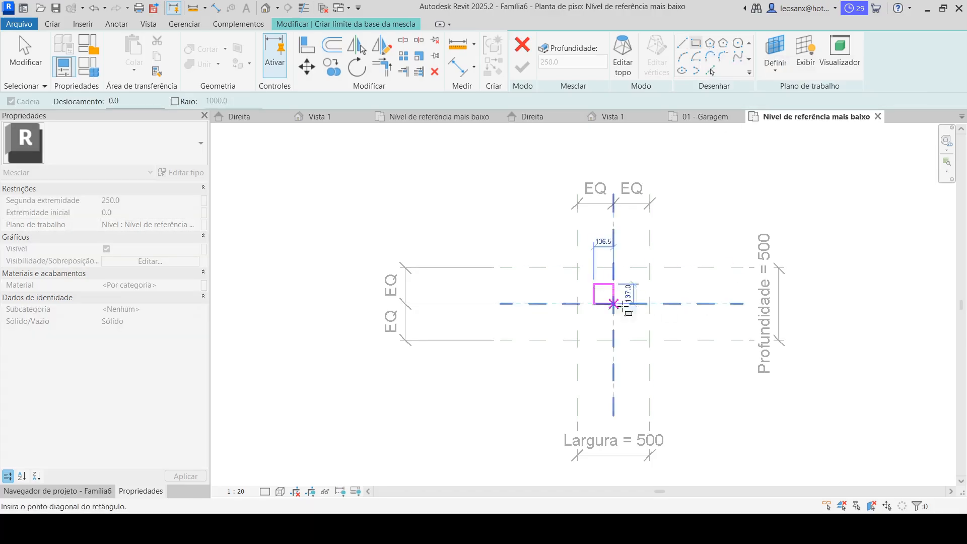
{"action": "left_click", "coordinate": [641, 326]}
{"action": "key", "text": "Escape"}
{"action": "key", "text": "Escape"}
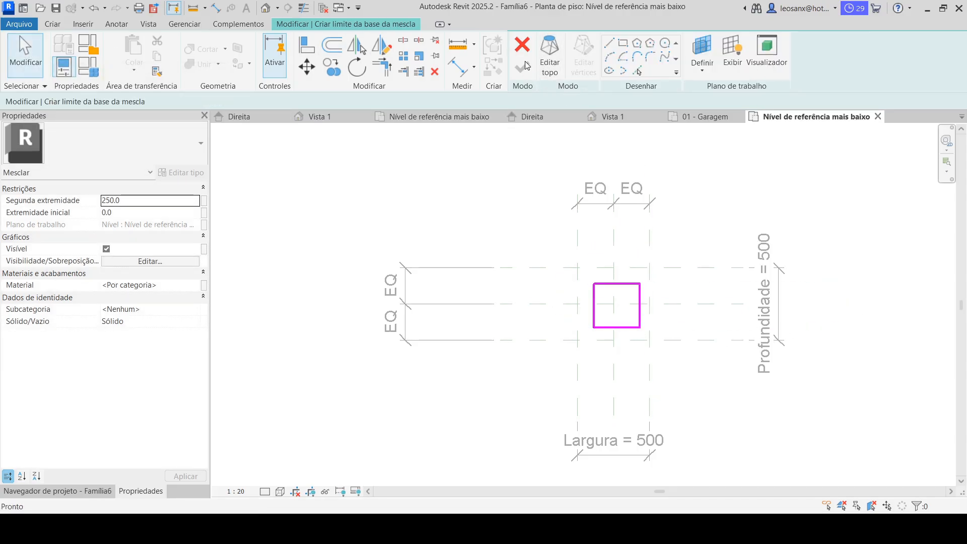
{"action": "scroll", "coordinate": [638, 313], "scroll_direction": "down", "scroll_amount": 2}
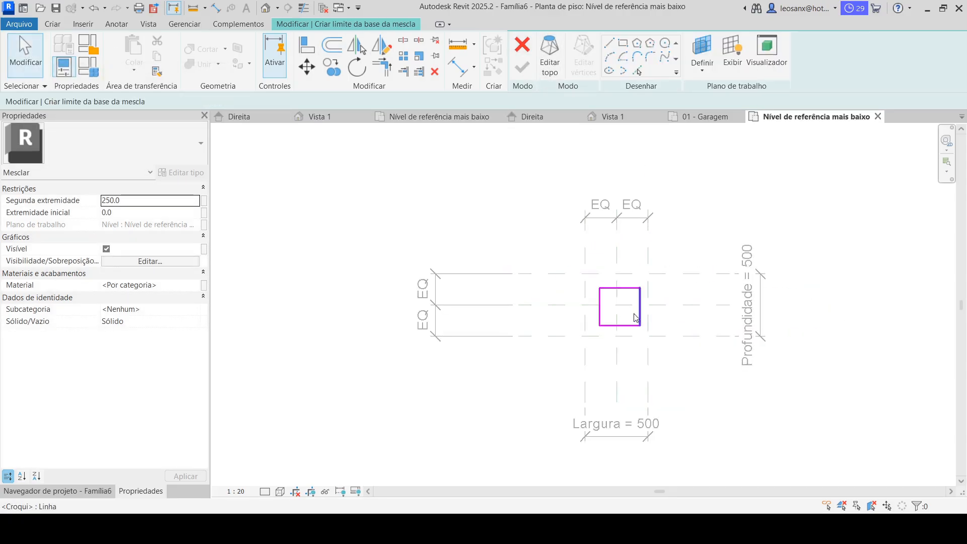
{"action": "left_click", "coordinate": [60, 496]}
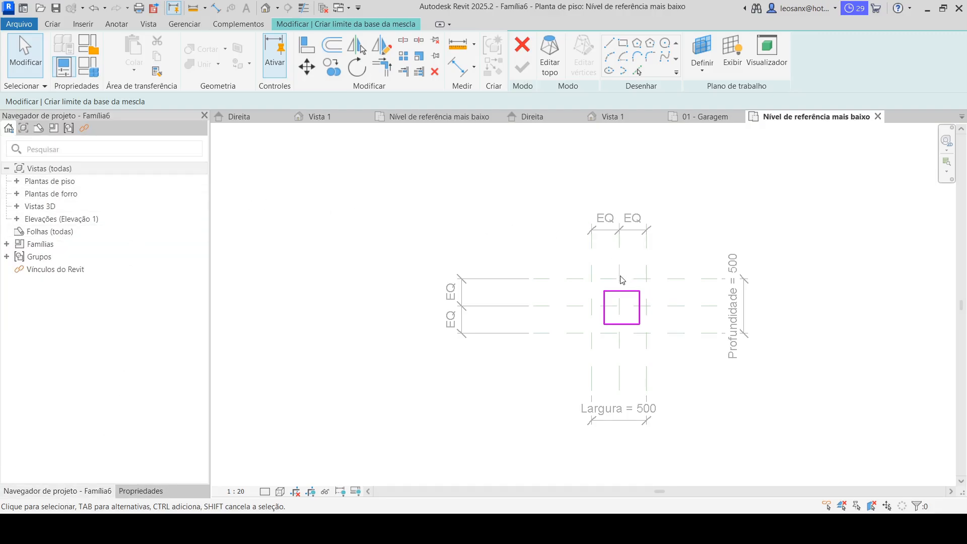
- Sketch the blend's top boundary as a tilted ellipse with half-axes of about 835 and 300 mm, move it over the base rectangle and finish the blend
{"action": "left_click", "coordinate": [549, 52]}
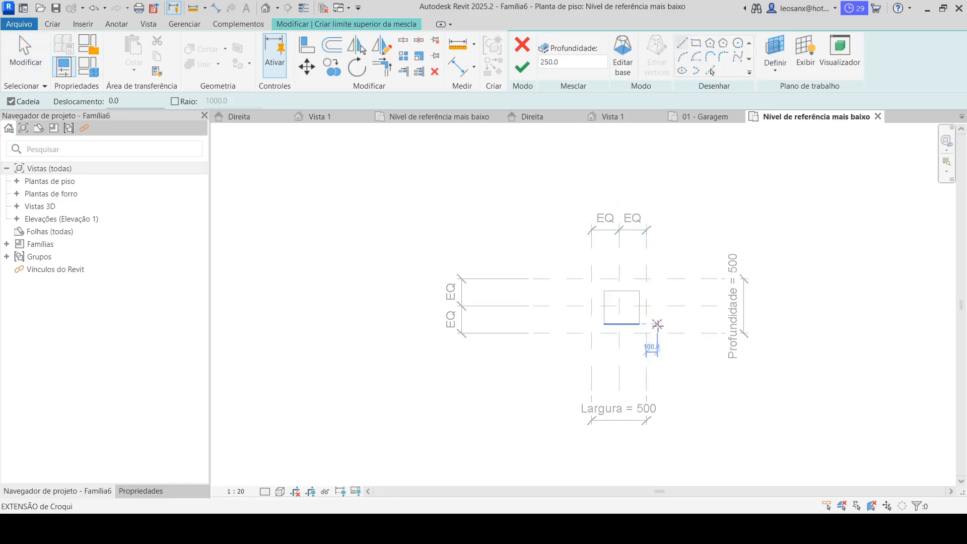
{"action": "left_click", "coordinate": [624, 55]}
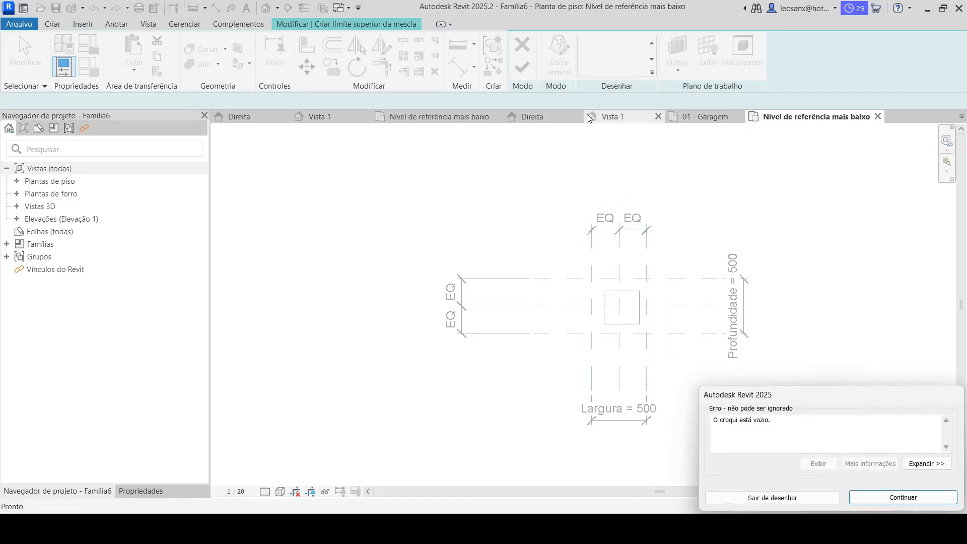
{"action": "left_click", "coordinate": [876, 498]}
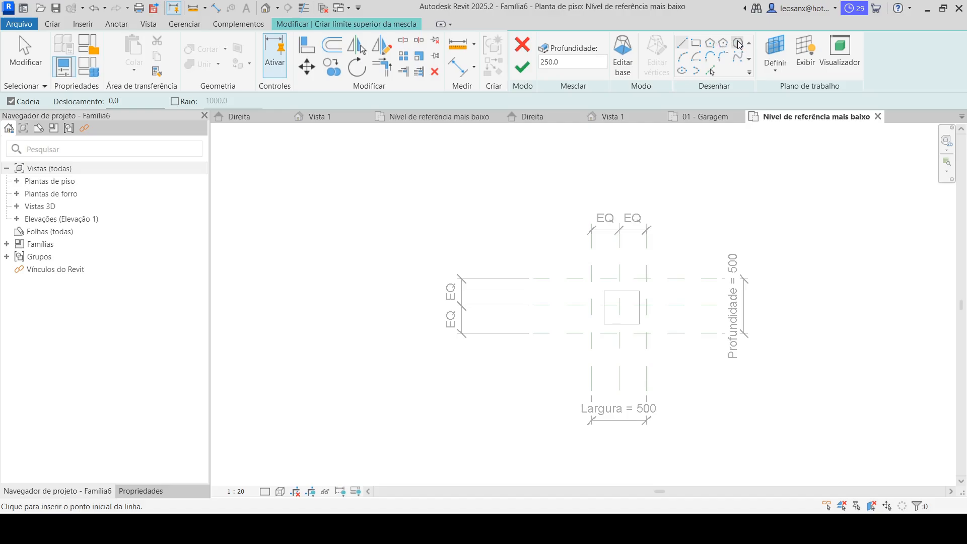
{"action": "left_click", "coordinate": [683, 71]}
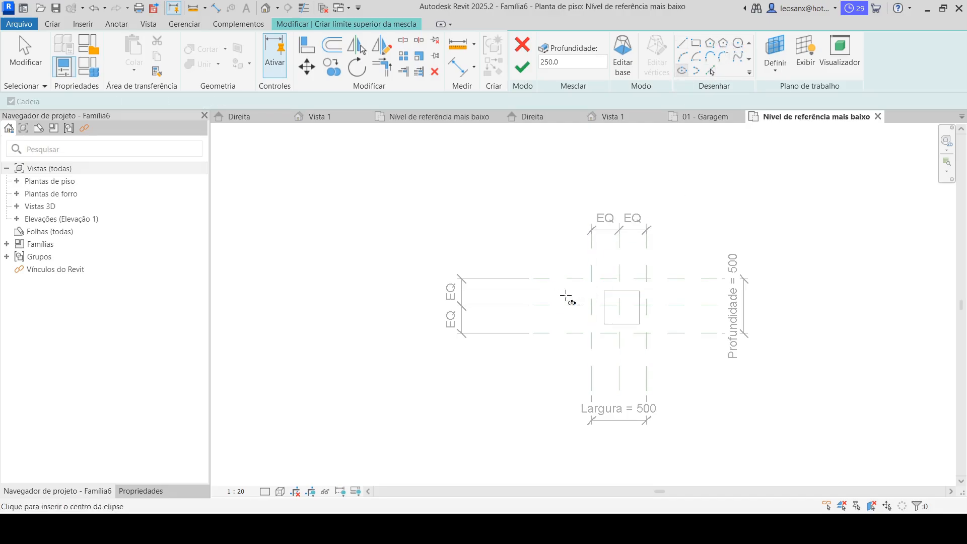
{"action": "left_click", "coordinate": [534, 278]}
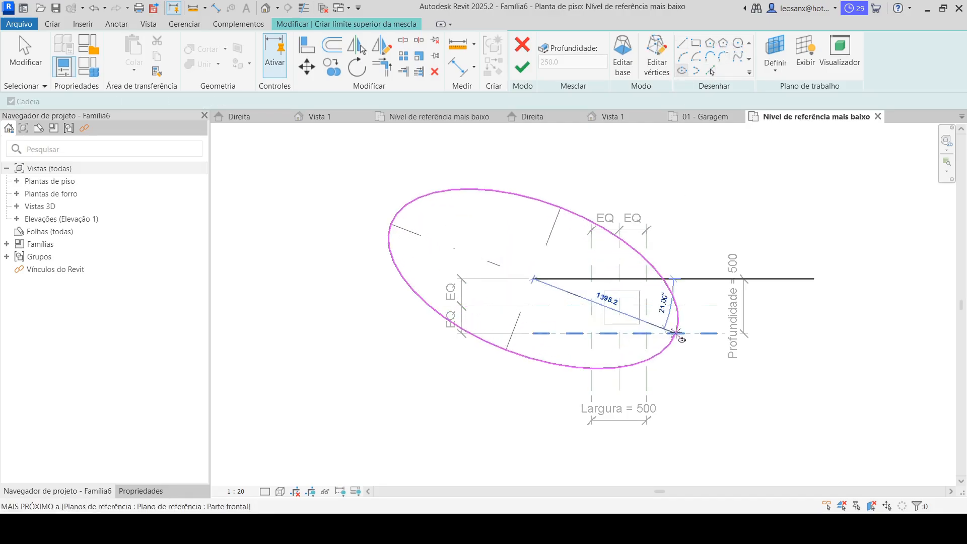
{"action": "left_click", "coordinate": [619, 309]}
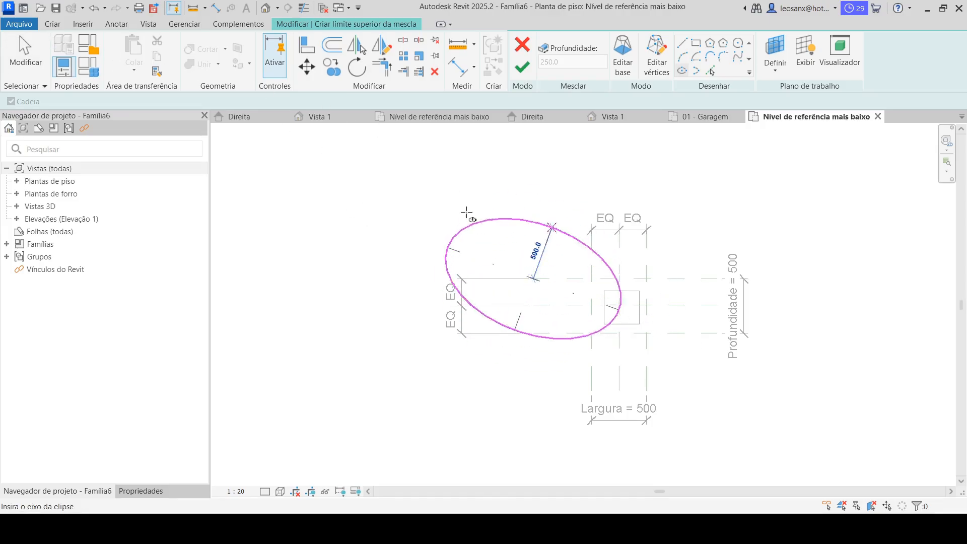
{"action": "left_click", "coordinate": [525, 247]}
{"action": "key", "text": "Escape"}
{"action": "key", "text": "Escape"}
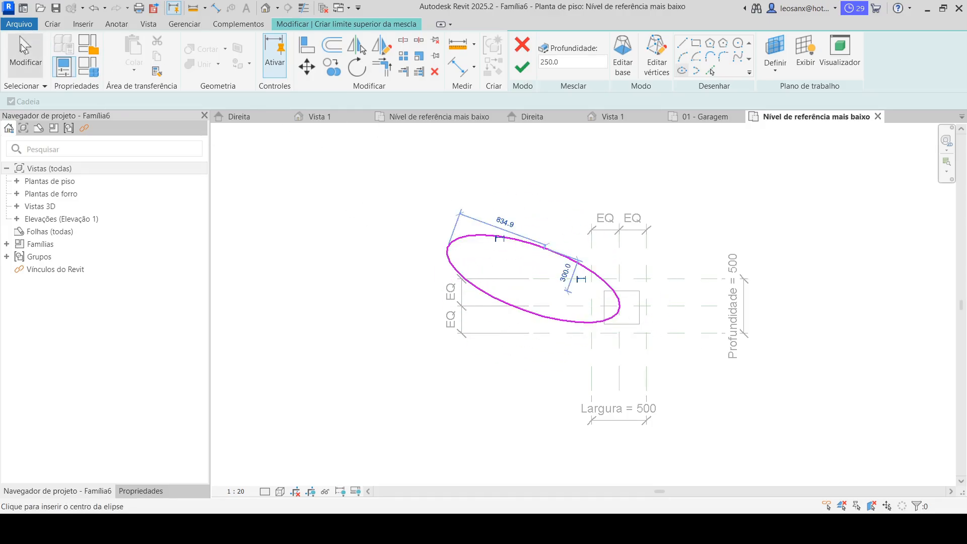
{"action": "mouse_move", "coordinate": [556, 258]}
{"action": "left_mouse_down"}
{"action": "mouse_move", "coordinate": [626, 276]}
{"action": "mouse_move", "coordinate": [604, 265]}
{"action": "left_mouse_up"}
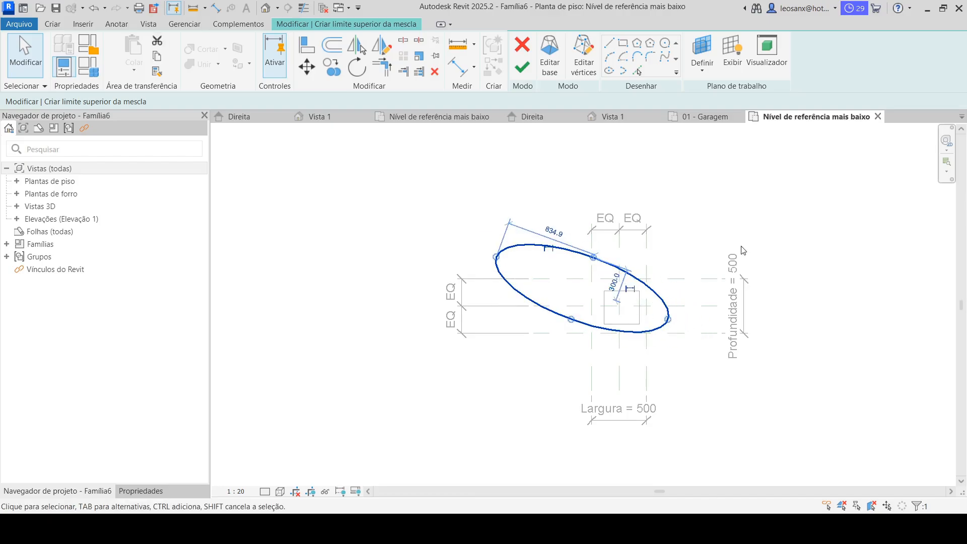
{"action": "left_click", "coordinate": [524, 69]}
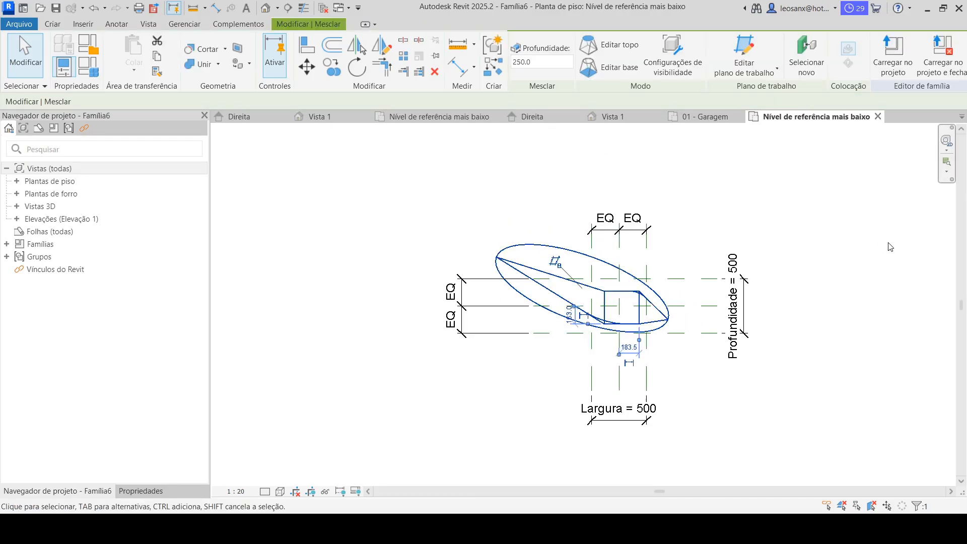
- In the Direita elevation, stretch the blend's top up to Nível de referência superior and lock it to that level
{"action": "left_click", "coordinate": [16, 220]}
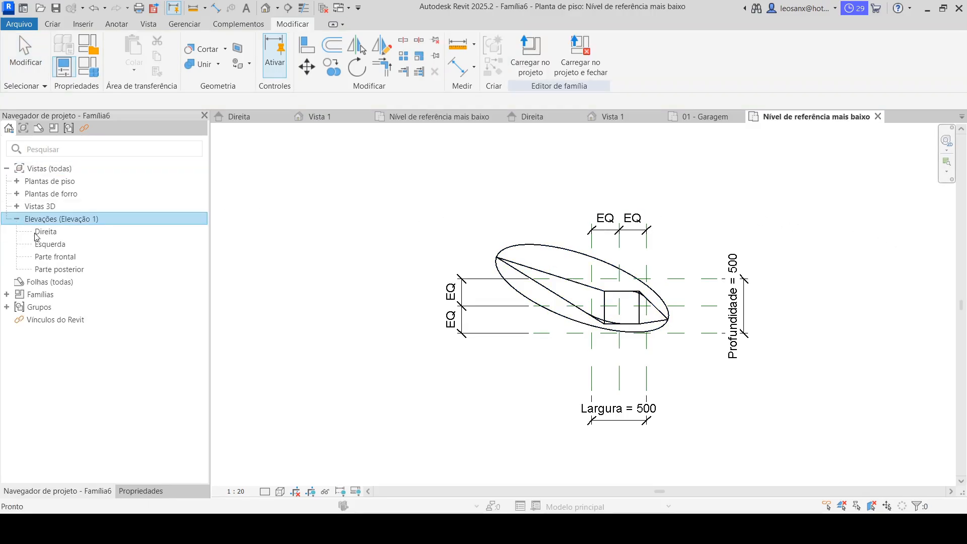
{"action": "double_click", "coordinate": [46, 231]}
{"action": "scroll", "coordinate": [660, 426], "scroll_direction": "up", "scroll_amount": 3}
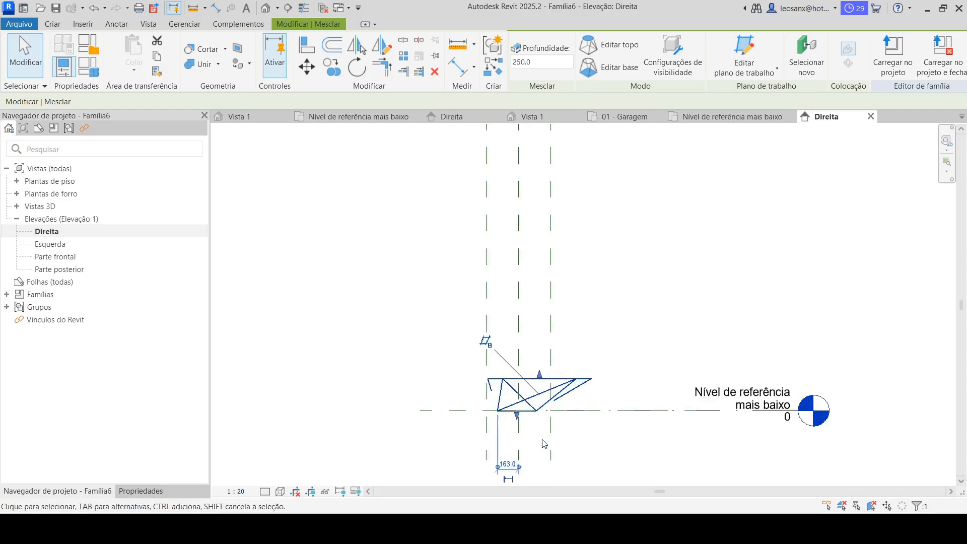
{"action": "scroll", "coordinate": [554, 428], "scroll_direction": "down", "scroll_amount": 4}
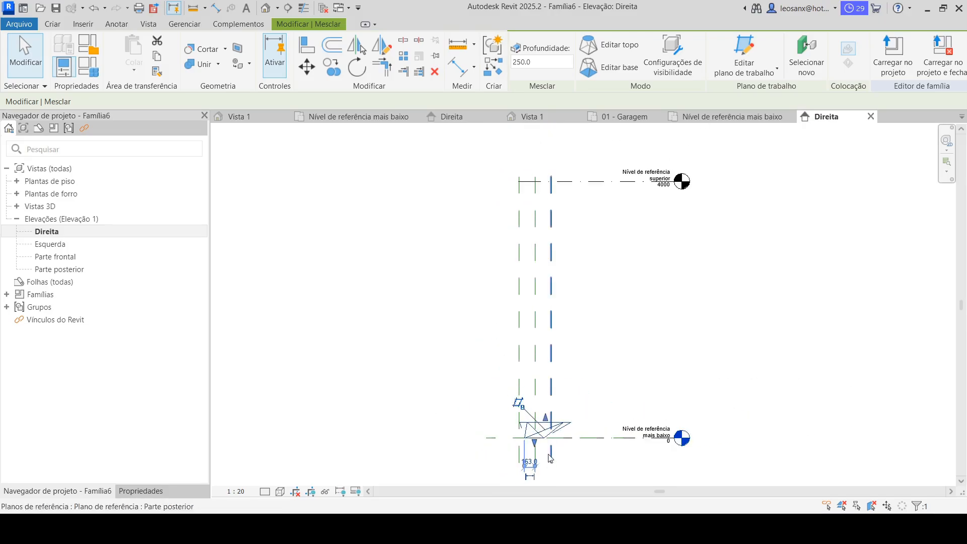
{"action": "left_click_drag", "start_coordinate": [546, 421], "coordinate": [560, 176]}
{"action": "left_click", "coordinate": [551, 165]}
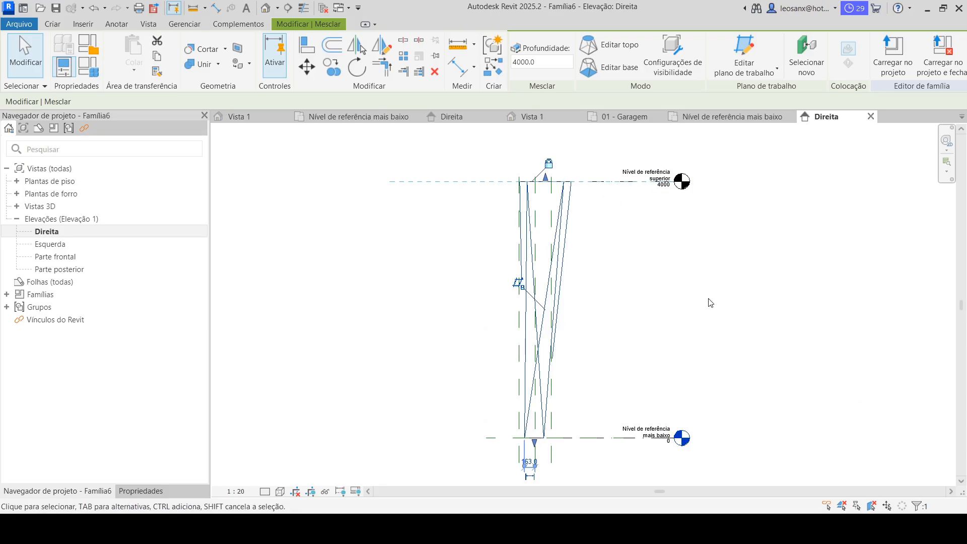
{"action": "left_click", "coordinate": [435, 277]}
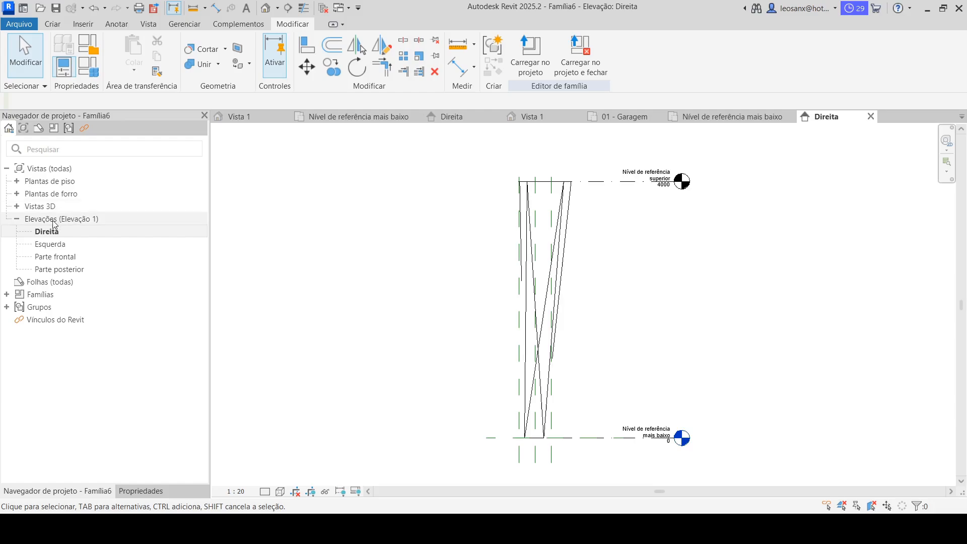
- Inspect the blended column's shape from the front and slightly above in the 3D view Vista 1
{"action": "double_click", "coordinate": [70, 206]}
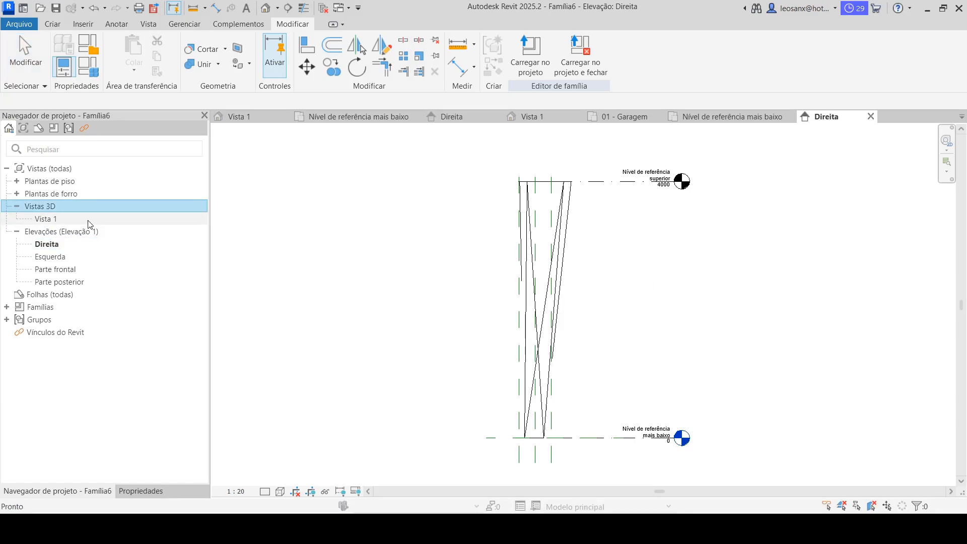
{"action": "double_click", "coordinate": [48, 219]}
{"action": "middle_click_drag", "start_coordinate": [587, 248], "coordinate": [629, 469], "text": "shift"}
{"action": "scroll", "coordinate": [570, 171], "scroll_direction": "up", "scroll_amount": 2}
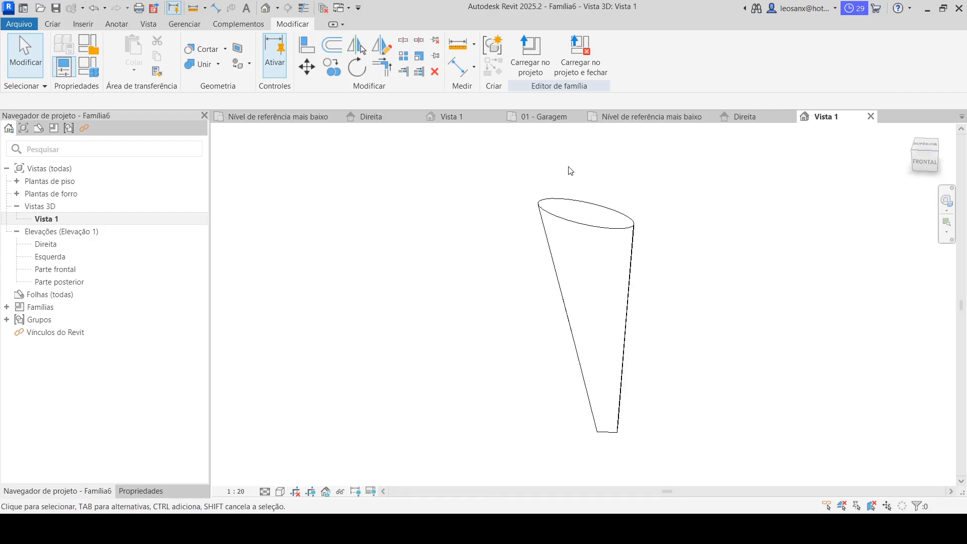
- Save the blended column family under the file name eliptico in the Revit nova grade - familias e templates folder
{"action": "left_click", "coordinate": [19, 24]}
{"action": "mouse_move", "coordinate": [71, 197]}
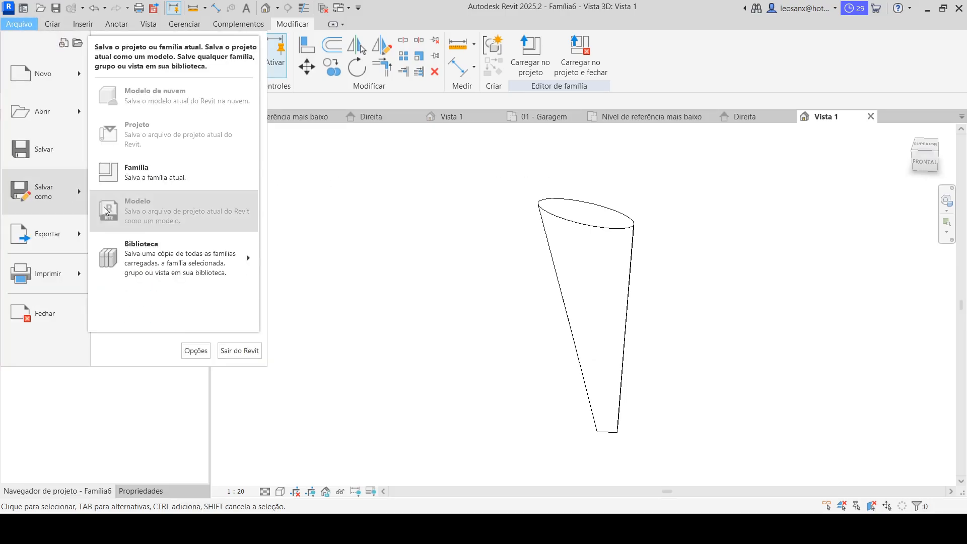
{"action": "left_click", "coordinate": [160, 181]}
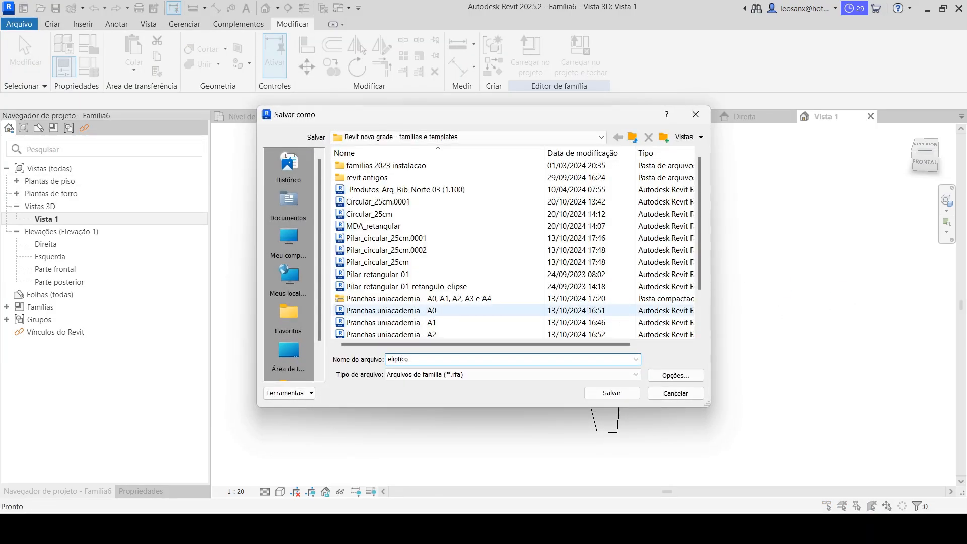
{"action": "left_click", "coordinate": [612, 393]}
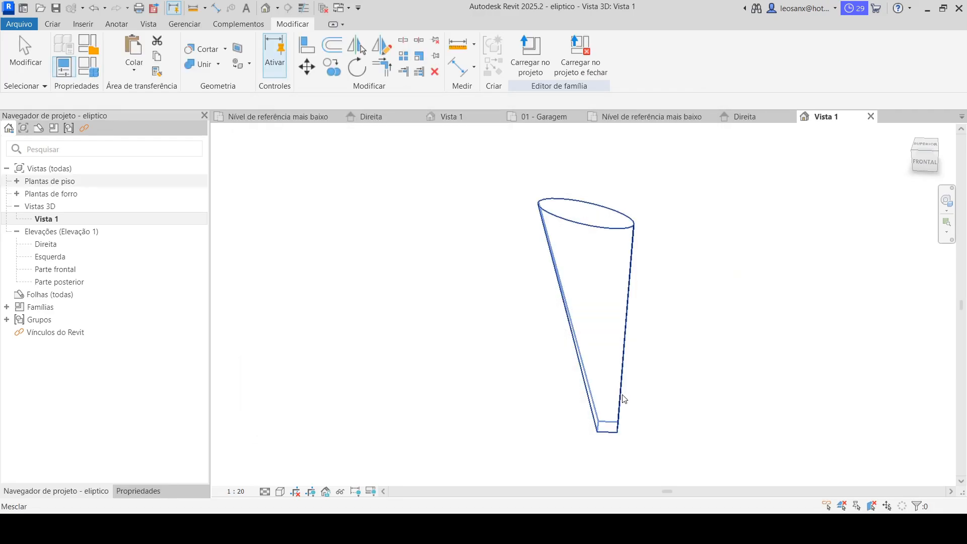
- Load the eliptico family into the Aula 11 residence project and place one column beside the circular column in plan 01 - Garagem
{"action": "left_click", "coordinate": [530, 51]}
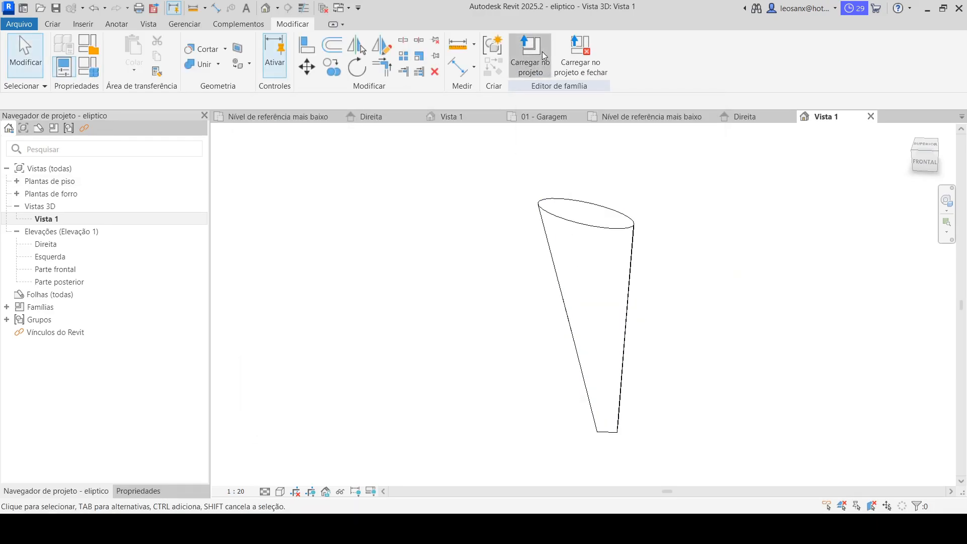
{"action": "left_click", "coordinate": [452, 199]}
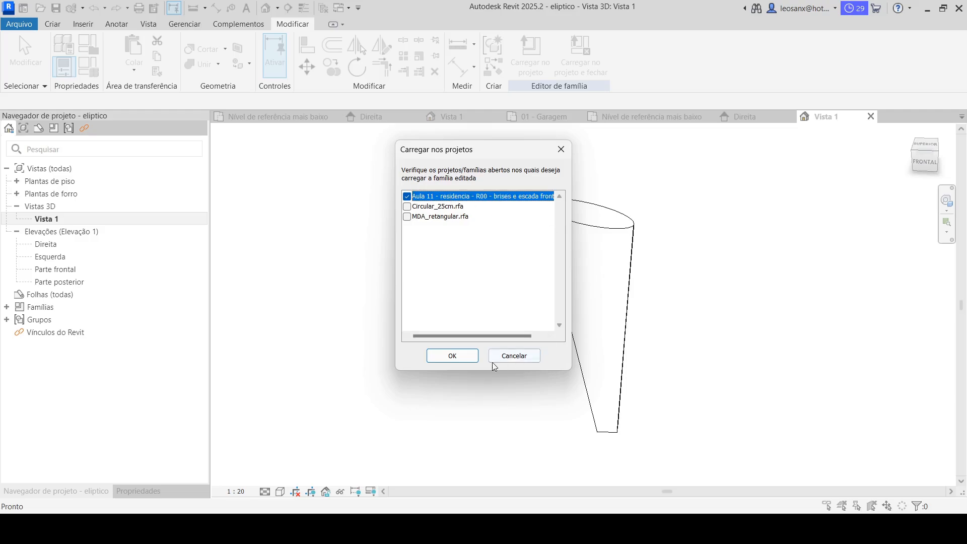
{"action": "left_click", "coordinate": [453, 355]}
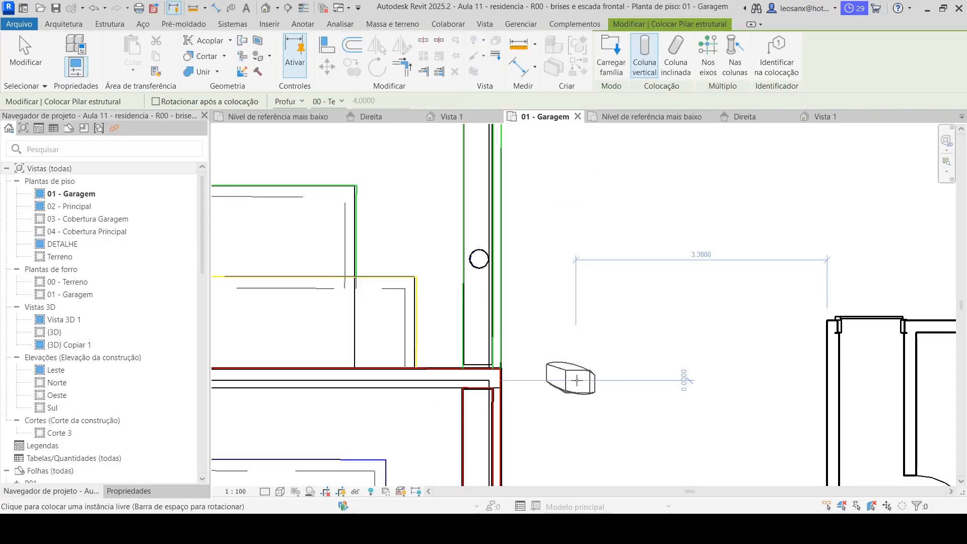
{"action": "left_click", "coordinate": [483, 233]}
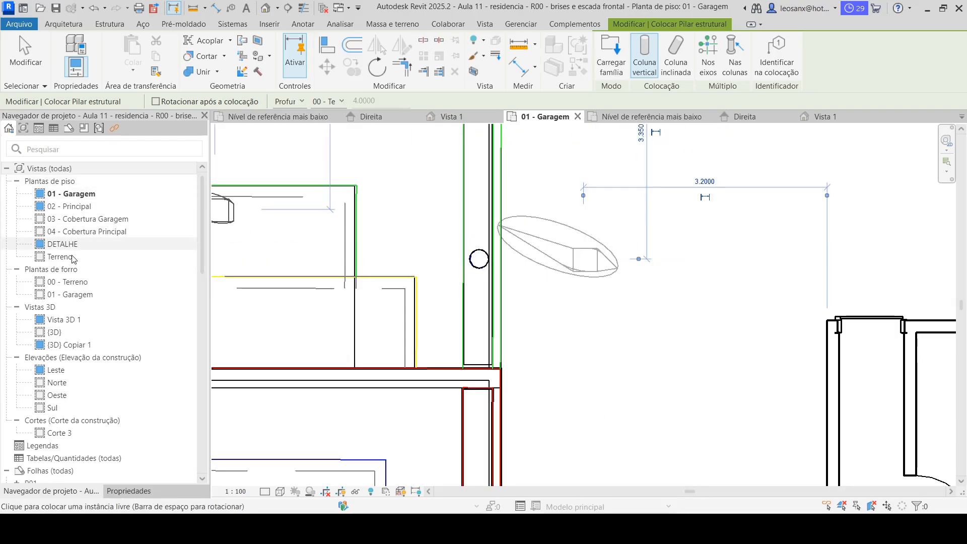
- In the {3D} view, set the elliptical column's top level to 03 - Cobertura Garagem and its base level to 01 - Garagem
{"action": "double_click", "coordinate": [54, 332]}
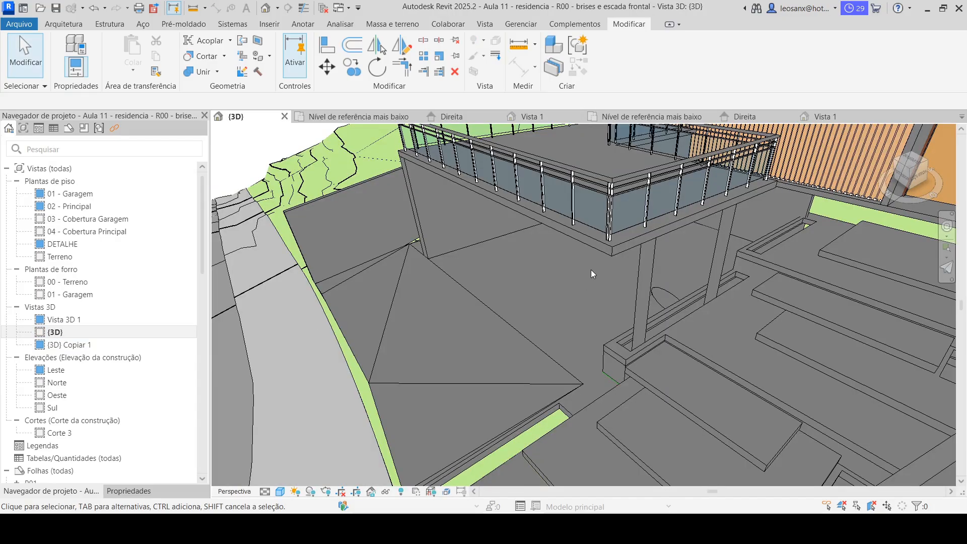
{"action": "scroll", "coordinate": [588, 231], "scroll_direction": "up", "scroll_amount": 2}
{"action": "middle_click_drag", "start_coordinate": [604, 307], "coordinate": [655, 320], "text": "shift"}
{"action": "scroll", "coordinate": [532, 287], "scroll_direction": "up", "scroll_amount": 2}
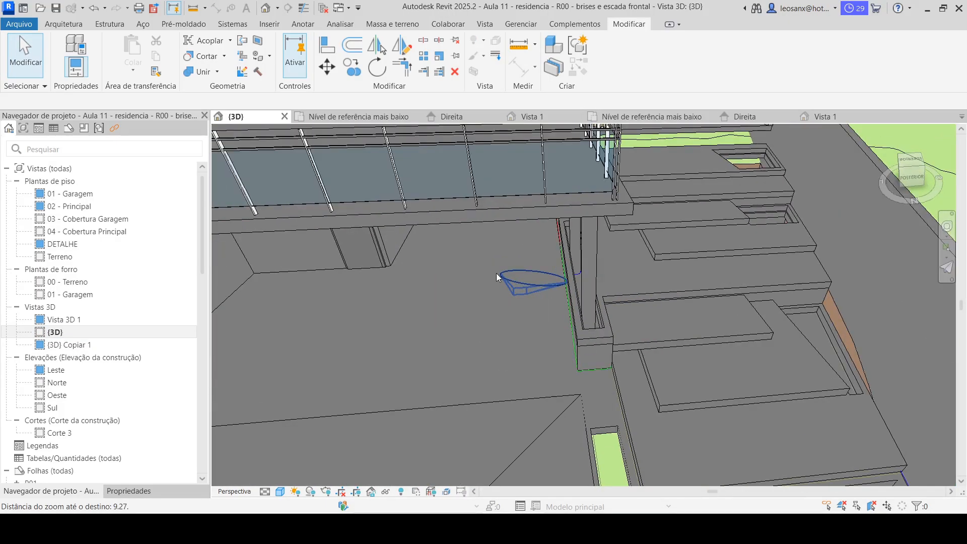
{"action": "left_click", "coordinate": [512, 277]}
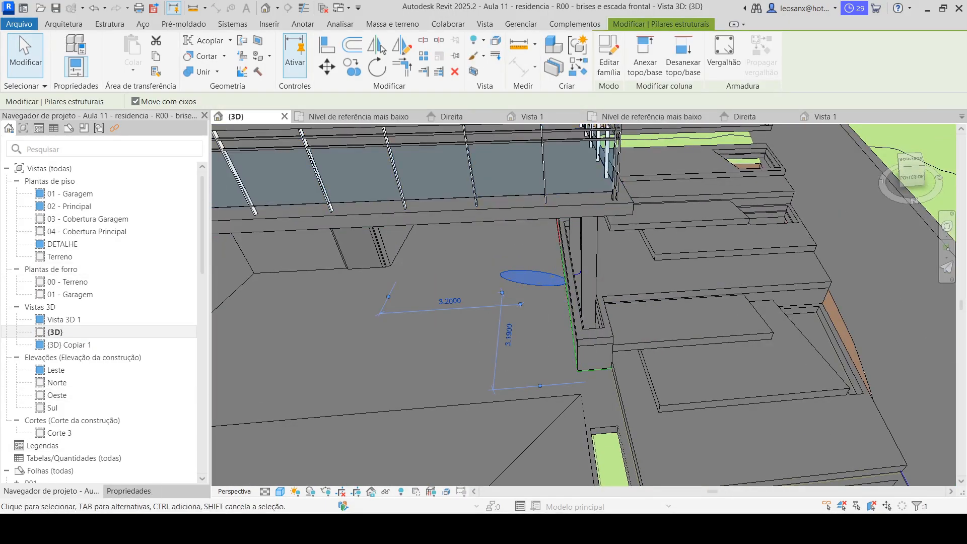
{"action": "left_click", "coordinate": [140, 496]}
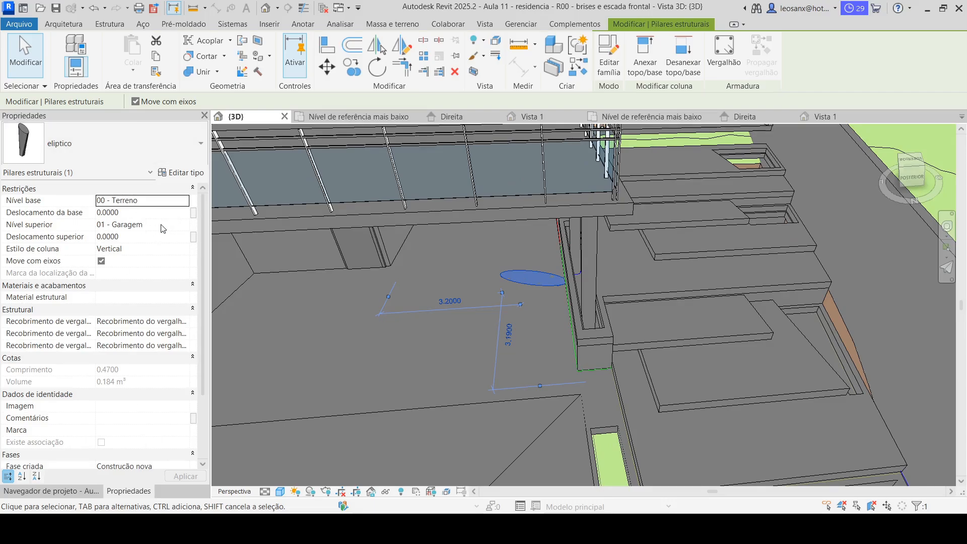
{"action": "left_click", "coordinate": [185, 225]}
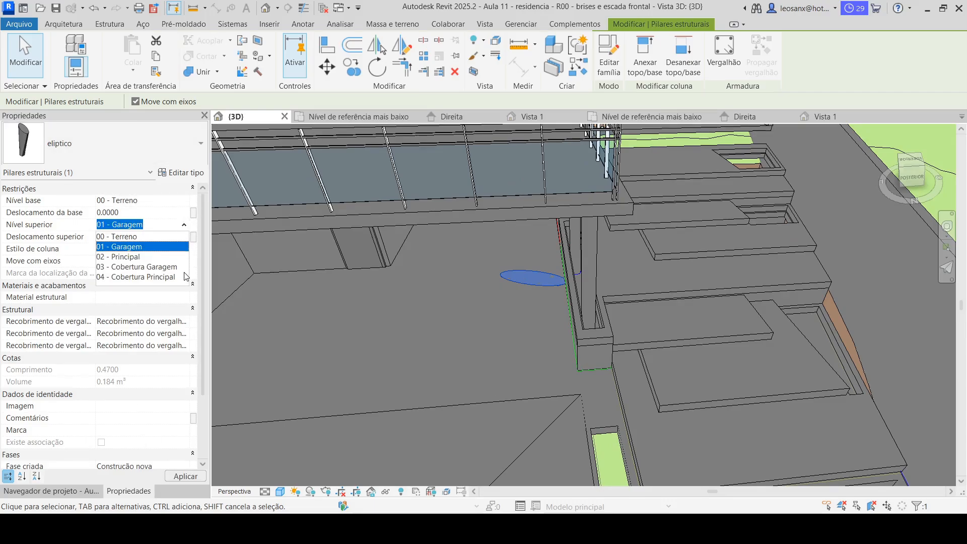
{"action": "left_click", "coordinate": [149, 267]}
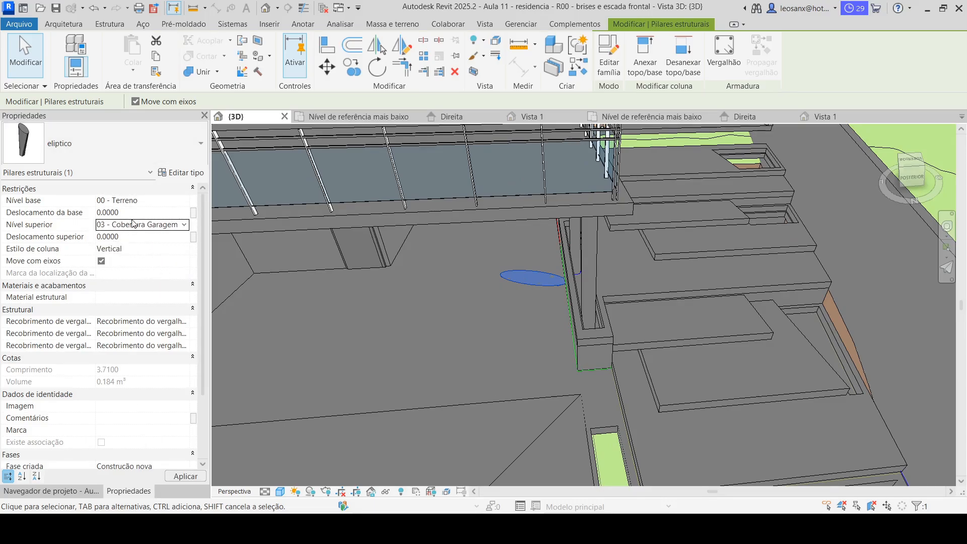
{"action": "left_click", "coordinate": [184, 205]}
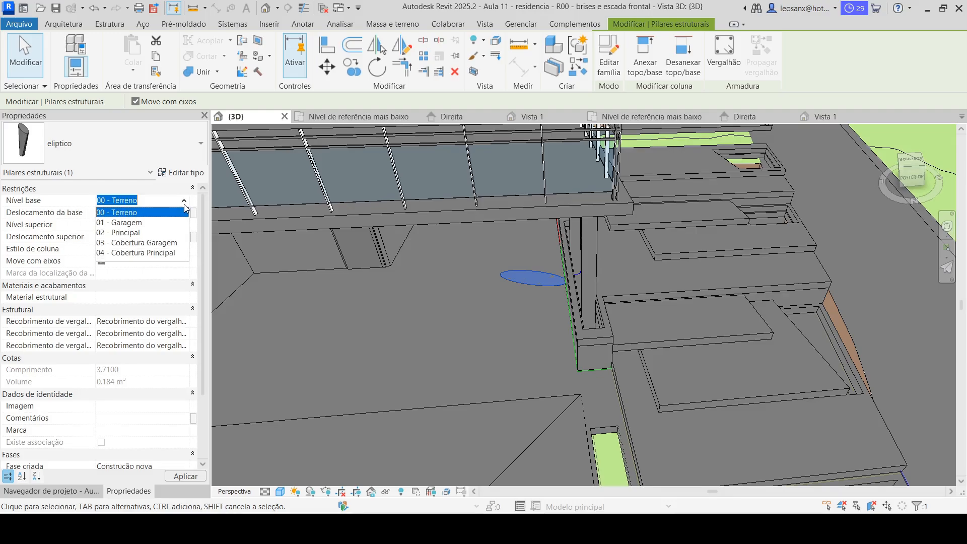
{"action": "left_click", "coordinate": [131, 225]}
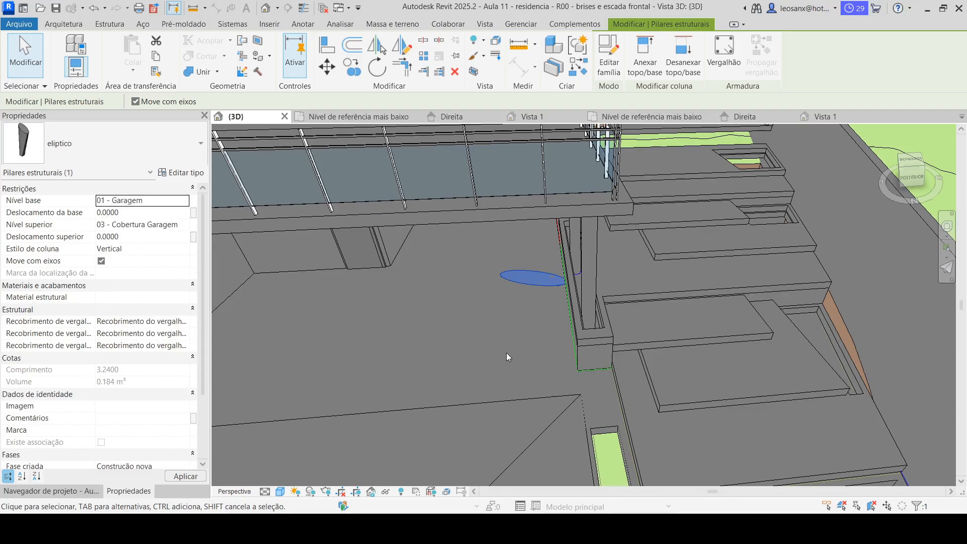
- Examine the elliptical column beneath the terrace from low, high and corner viewpoints, checking how its top meets the slab
{"action": "middle_click_drag", "start_coordinate": [548, 386], "coordinate": [647, 353], "text": "shift"}
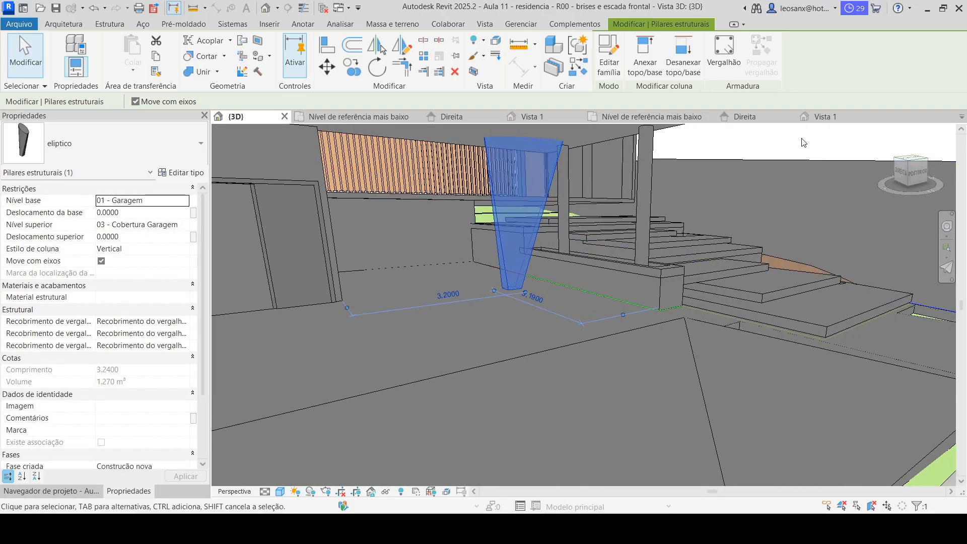
{"action": "key", "text": "Escape"}
{"action": "scroll", "coordinate": [582, 361], "scroll_direction": "up", "scroll_amount": 3}
{"action": "scroll", "coordinate": [581, 361], "scroll_direction": "down", "scroll_amount": 8}
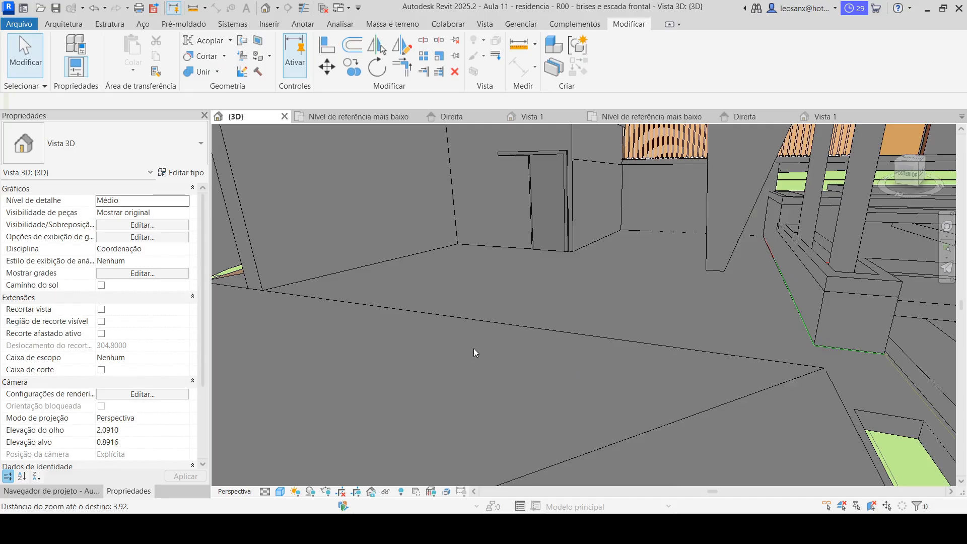
{"action": "middle_click_drag", "start_coordinate": [780, 272], "coordinate": [561, 381], "text": "shift"}
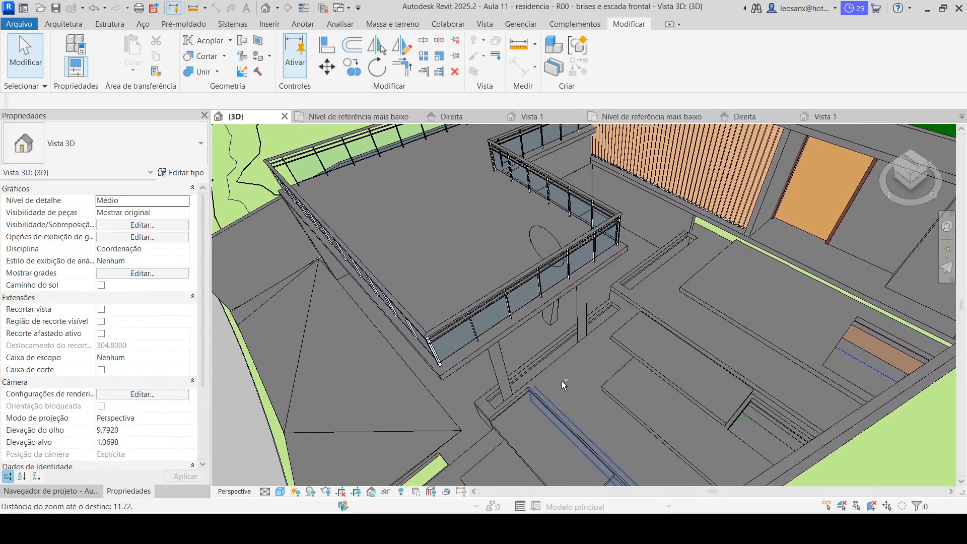
{"action": "scroll", "coordinate": [655, 246], "scroll_direction": "down", "scroll_amount": 3}
{"action": "middle_click_drag", "start_coordinate": [621, 362], "coordinate": [588, 304], "text": "shift"}
{"action": "scroll", "coordinate": [605, 282], "scroll_direction": "up", "scroll_amount": 5}
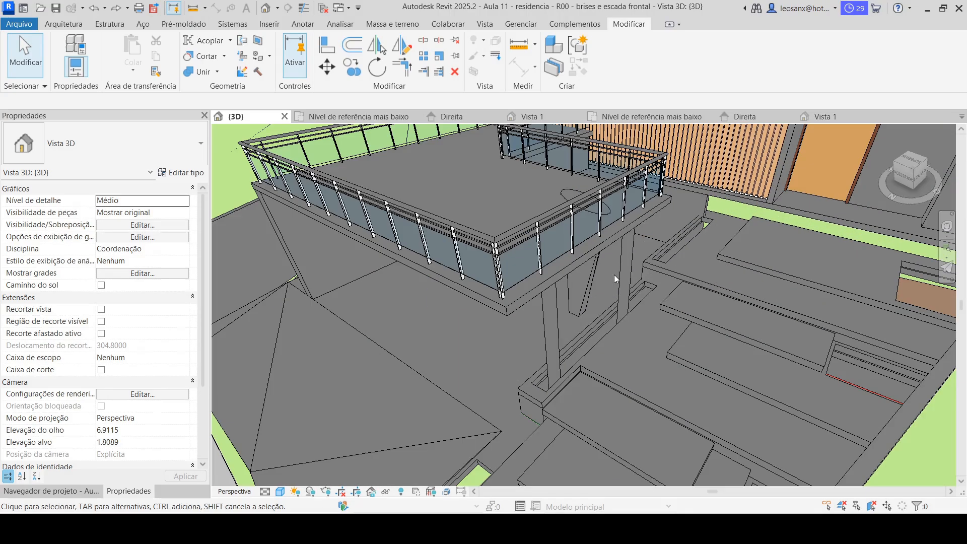
{"action": "middle_click_drag", "start_coordinate": [603, 343], "coordinate": [626, 306], "text": "shift"}
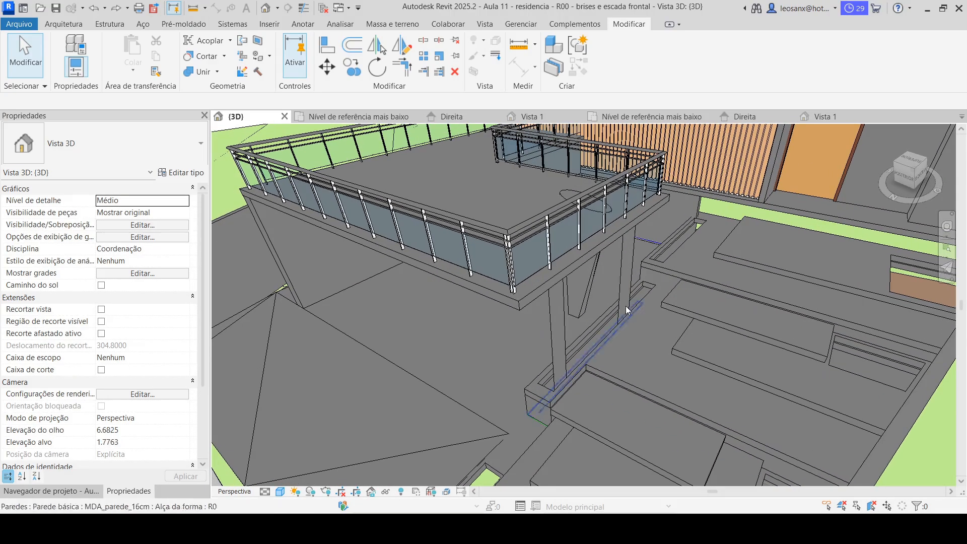
- Open the placed elliptical column's family for editing and show its 3D view Vista 1
{"action": "left_click", "coordinate": [592, 276]}
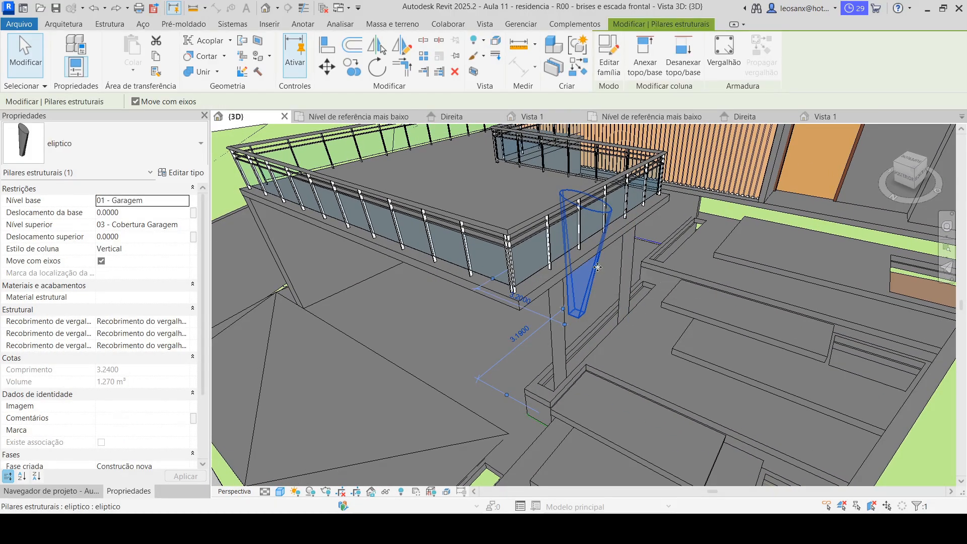
{"action": "double_click", "coordinate": [591, 268]}
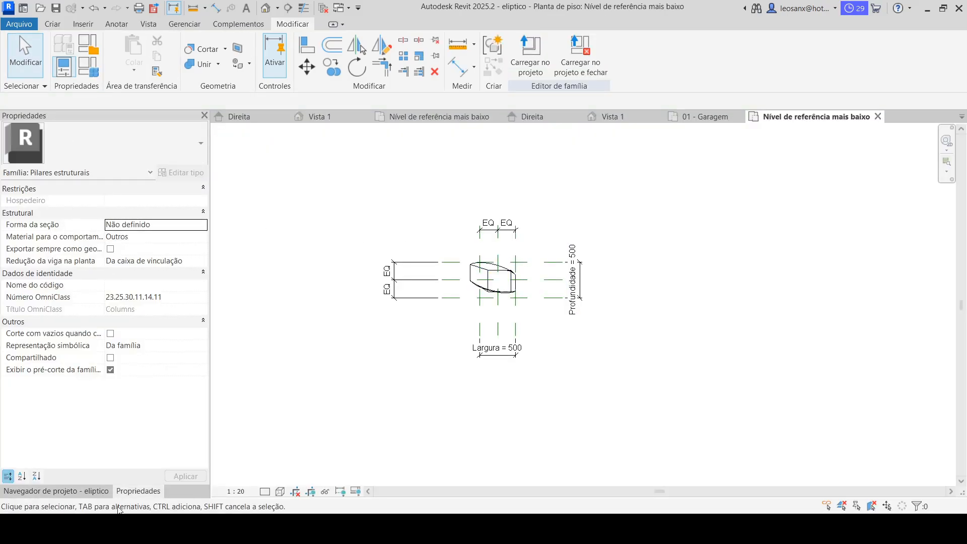
{"action": "left_click", "coordinate": [57, 491]}
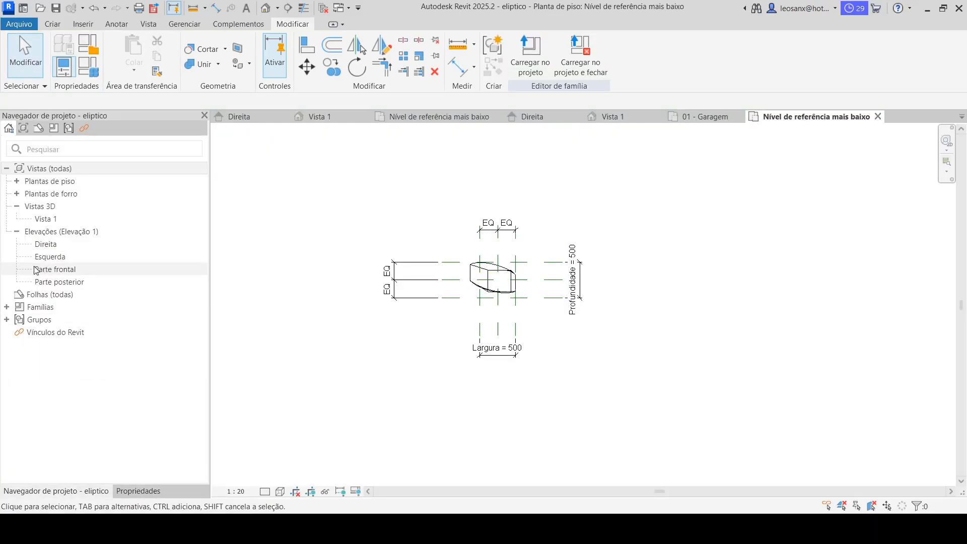
{"action": "double_click", "coordinate": [46, 218]}
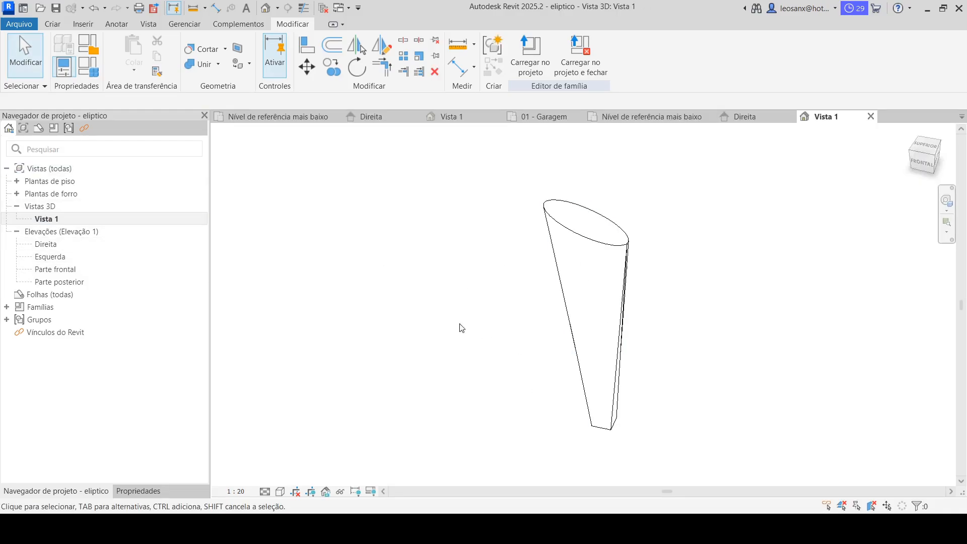
{"action": "scroll", "coordinate": [462, 328], "scroll_direction": "down", "scroll_amount": 2}
- Search the material library for madeira, add Amendoeira and assign it to the family's Material estrutural (padrão) parameter
{"action": "left_click", "coordinate": [565, 285]}
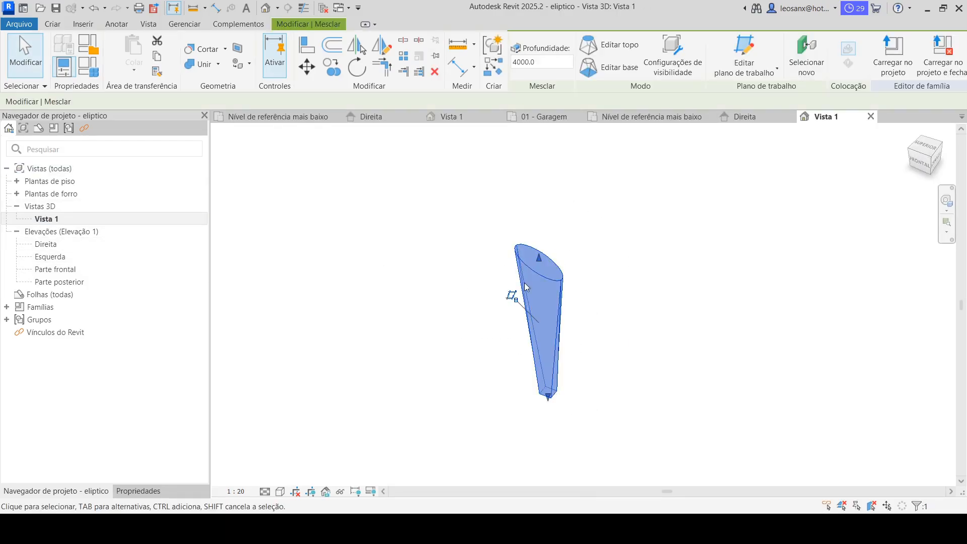
{"action": "left_click", "coordinate": [93, 73]}
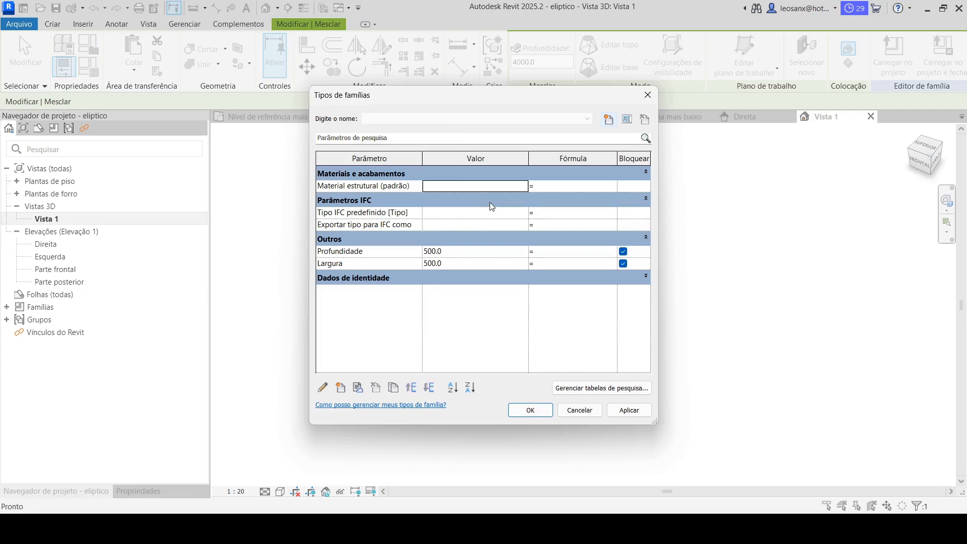
{"action": "left_click", "coordinate": [524, 187]}
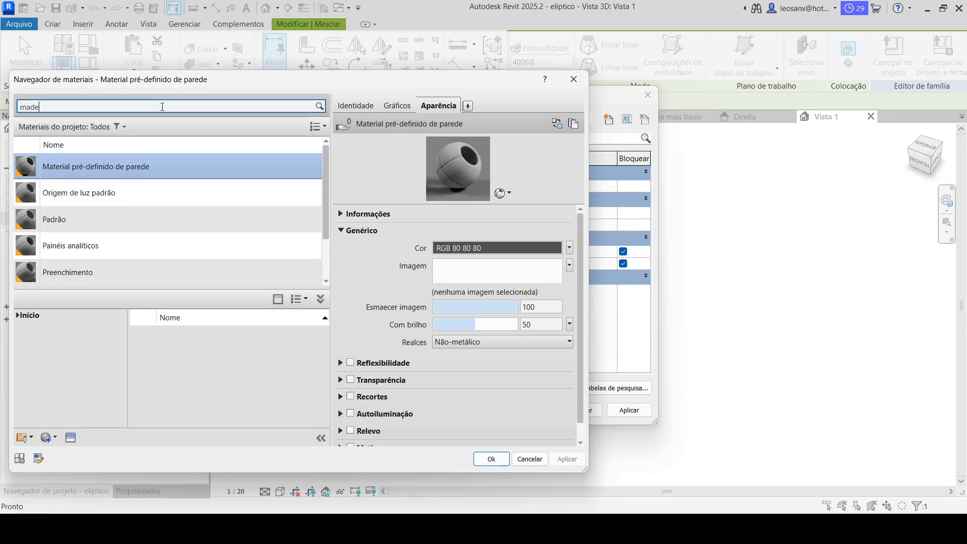
{"action": "key", "text": "Return"}
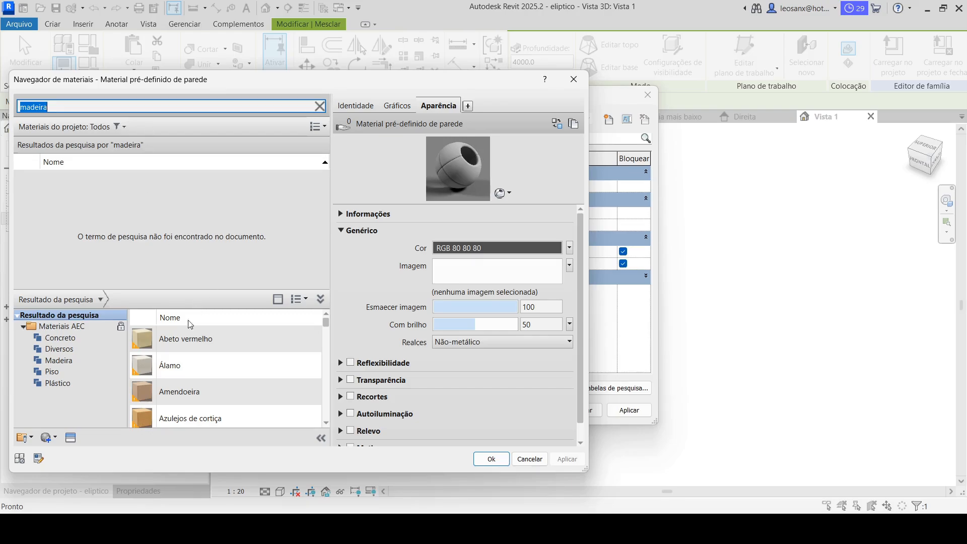
{"action": "scroll", "coordinate": [203, 353], "scroll_direction": "down", "scroll_amount": 1}
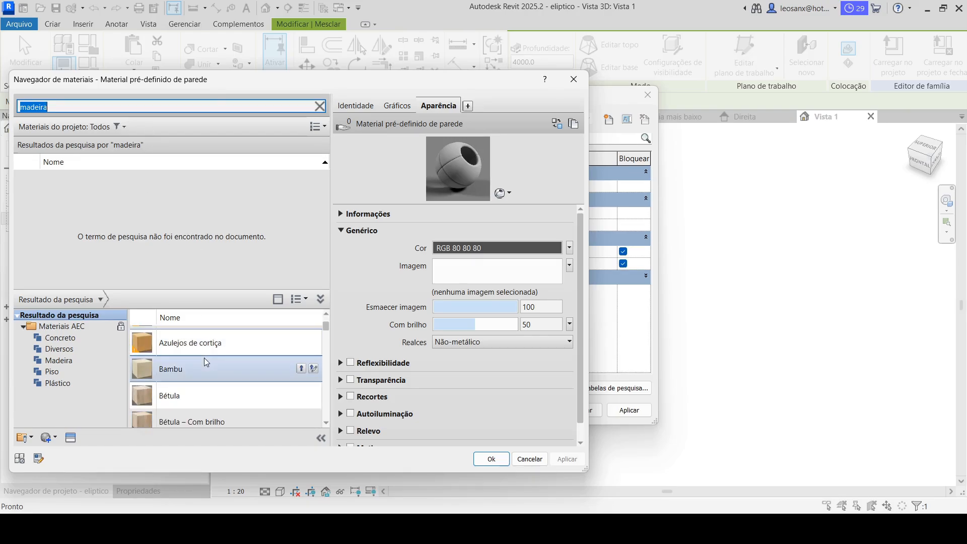
{"action": "scroll", "coordinate": [204, 358], "scroll_direction": "up", "scroll_amount": 1}
{"action": "left_click", "coordinate": [301, 391]}
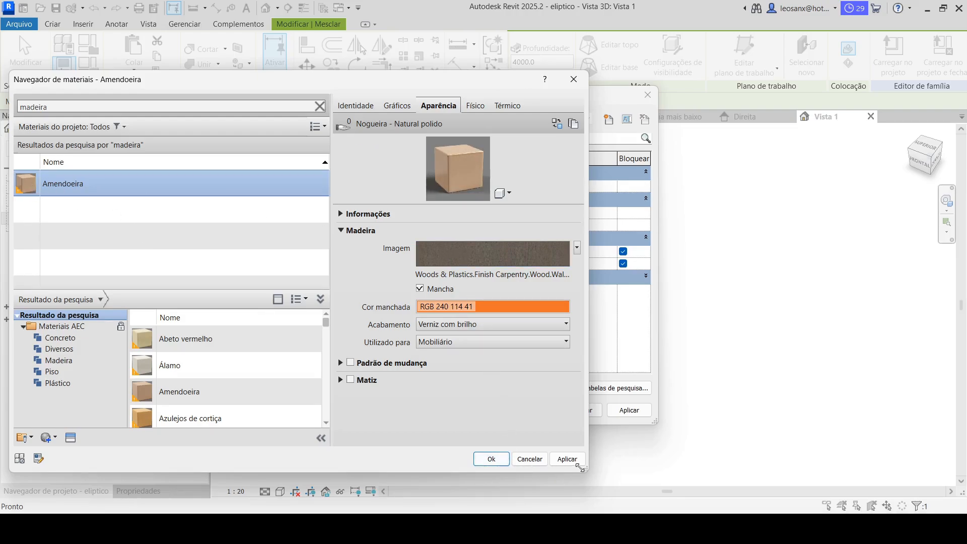
{"action": "left_click", "coordinate": [573, 462]}
{"action": "left_click", "coordinate": [491, 458]}
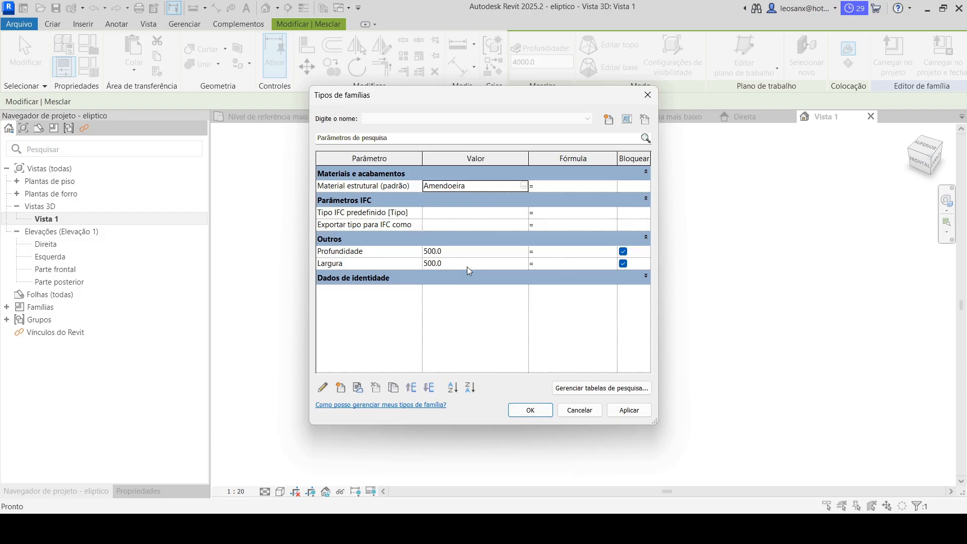
{"action": "left_click", "coordinate": [530, 409]}
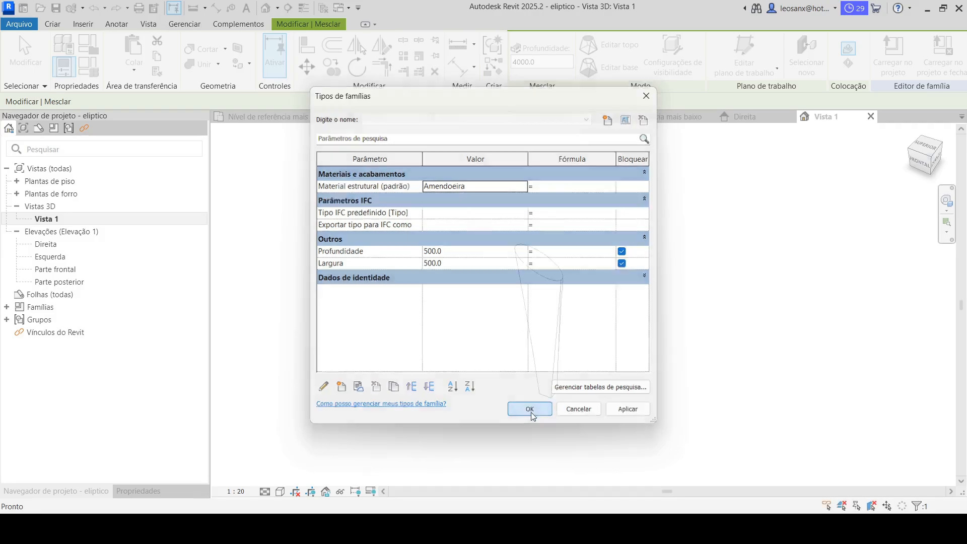
- Switch Vista 1 to a visual style with filled surfaces and check the blended column's material appearance
{"action": "left_click", "coordinate": [281, 493]}
{"action": "left_click", "coordinate": [316, 475]}
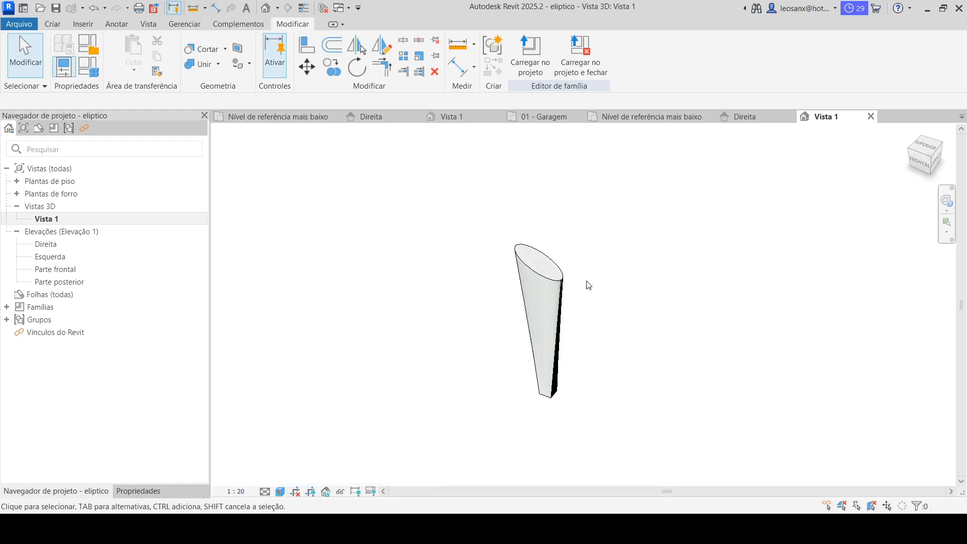
{"action": "scroll", "coordinate": [479, 362], "scroll_direction": "up", "scroll_amount": 3}
{"action": "scroll", "coordinate": [565, 298], "scroll_direction": "down", "scroll_amount": 3}
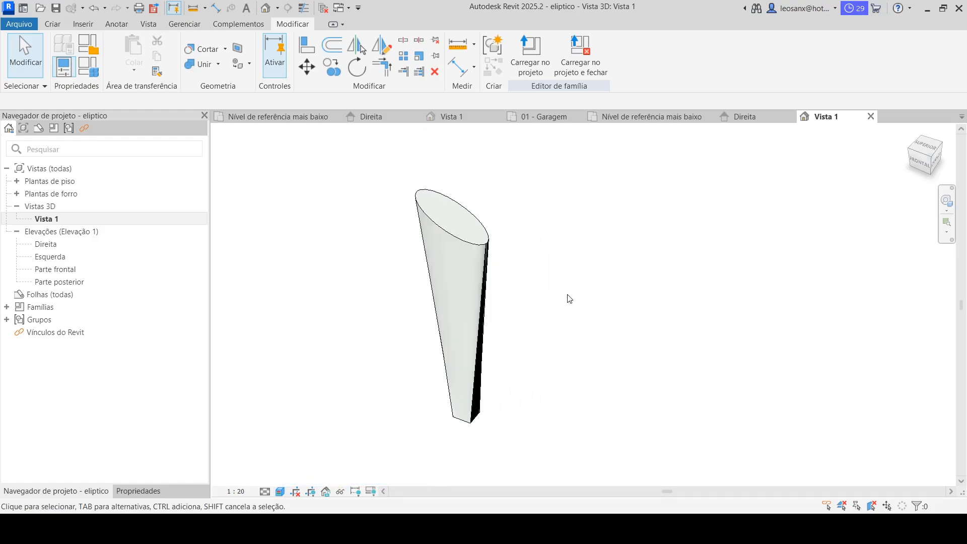
{"action": "left_click", "coordinate": [483, 256]}
{"action": "left_click", "coordinate": [598, 299]}
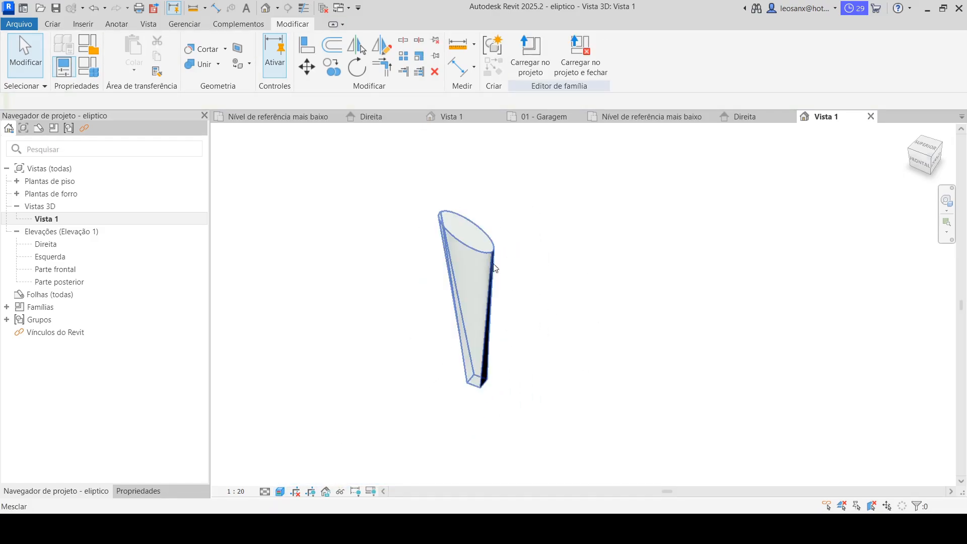
- Assign the Amendoeira material to the blended column solid in the family's 3D view
{"action": "left_click", "coordinate": [439, 274]}
{"action": "left_click", "coordinate": [136, 491]}
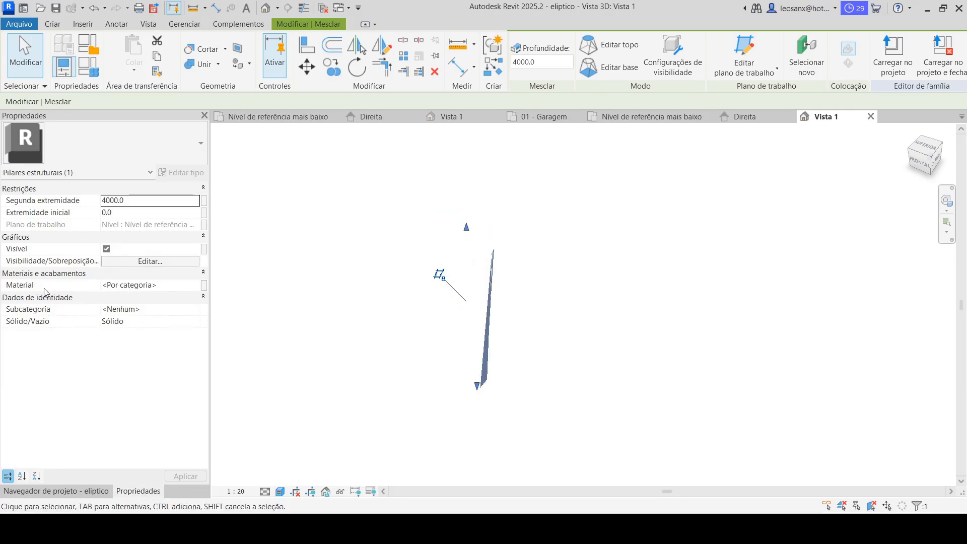
{"action": "left_click", "coordinate": [200, 285]}
{"action": "left_click", "coordinate": [196, 285]}
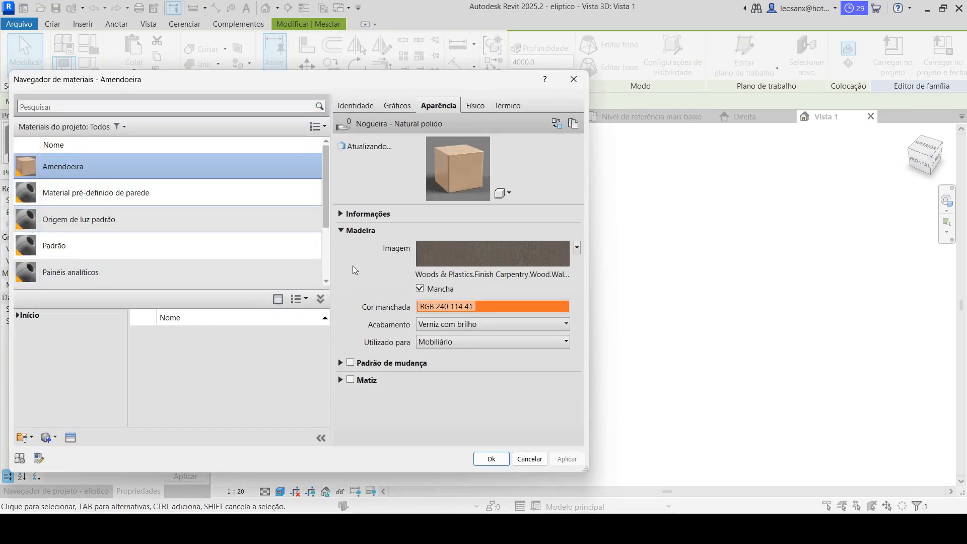
{"action": "left_click", "coordinate": [491, 459]}
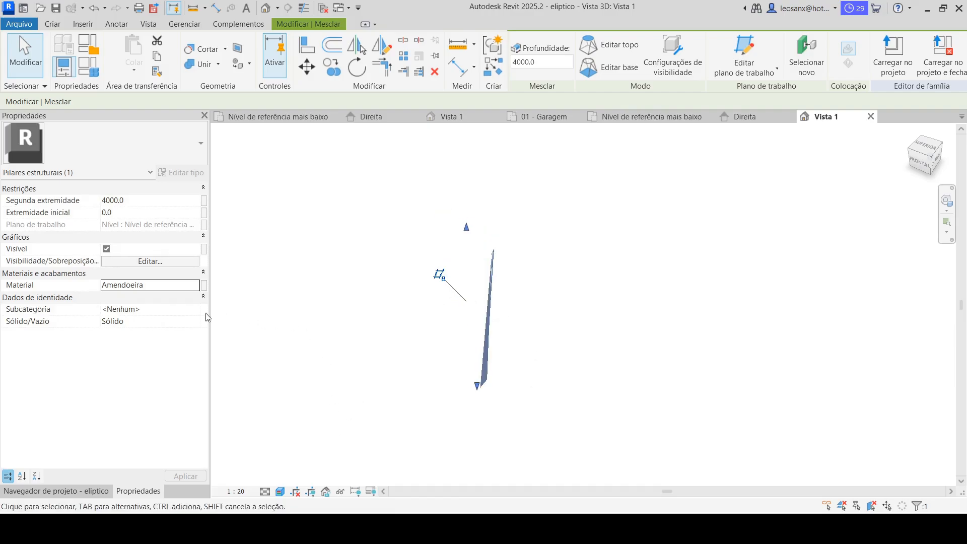
{"action": "left_click", "coordinate": [380, 316]}
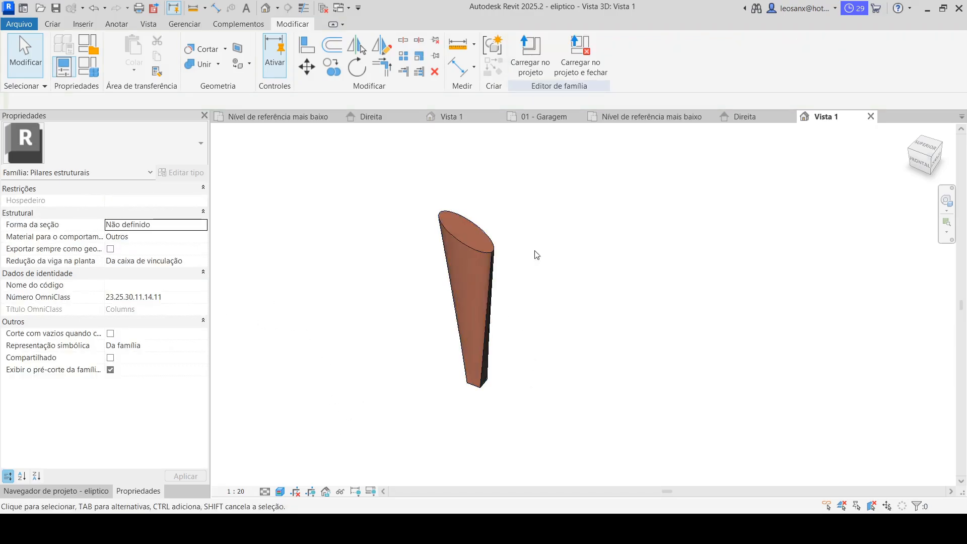
{"action": "scroll", "coordinate": [428, 217], "scroll_direction": "up", "scroll_amount": 2}
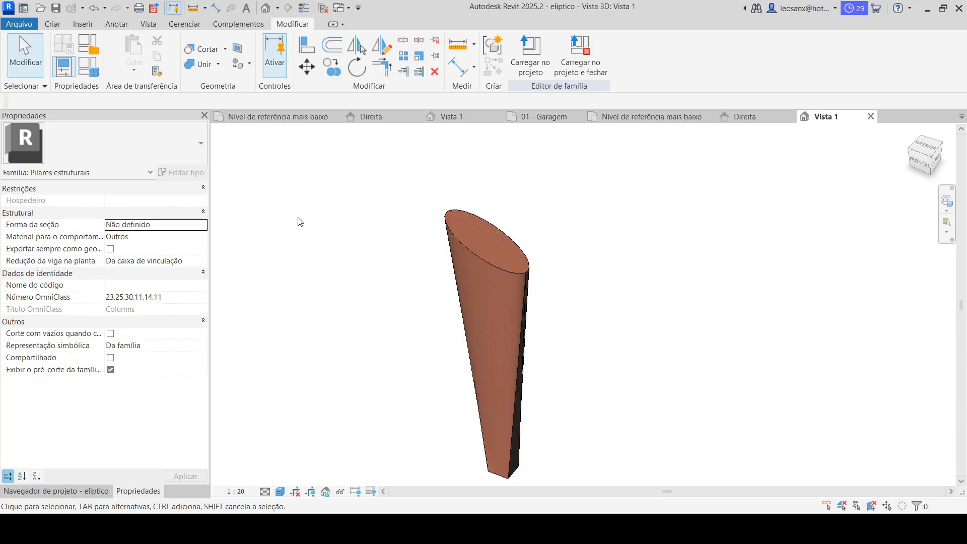
- Save the eliptico family and load it into the Aula 11 residence project, overwriting the existing version and its parameter values
{"action": "left_click", "coordinate": [57, 10]}
{"action": "left_click", "coordinate": [530, 50]}
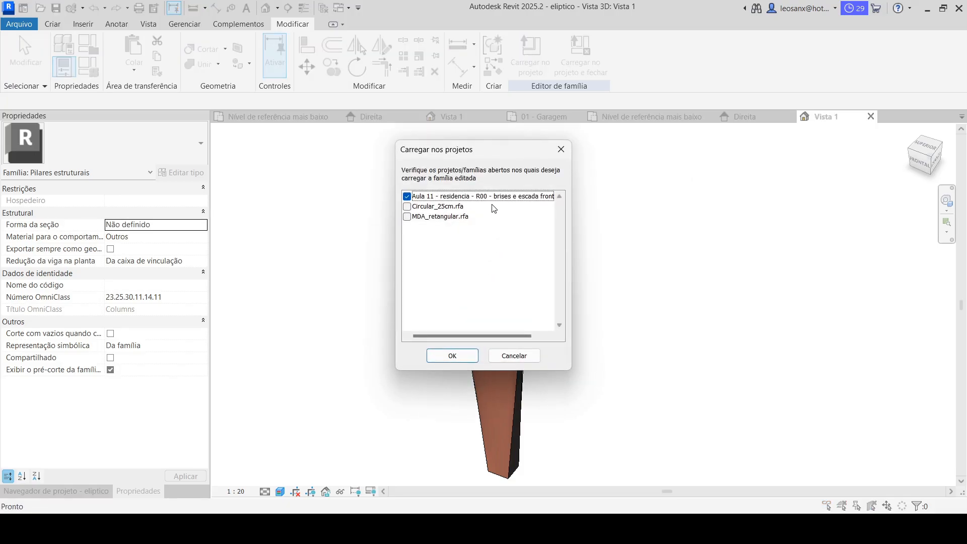
{"action": "left_click", "coordinate": [467, 201]}
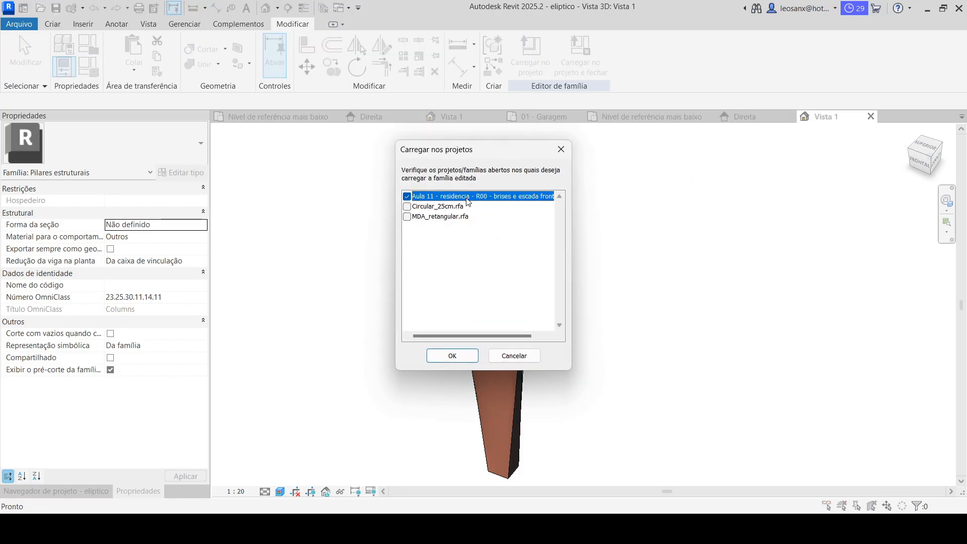
{"action": "left_click", "coordinate": [459, 358]}
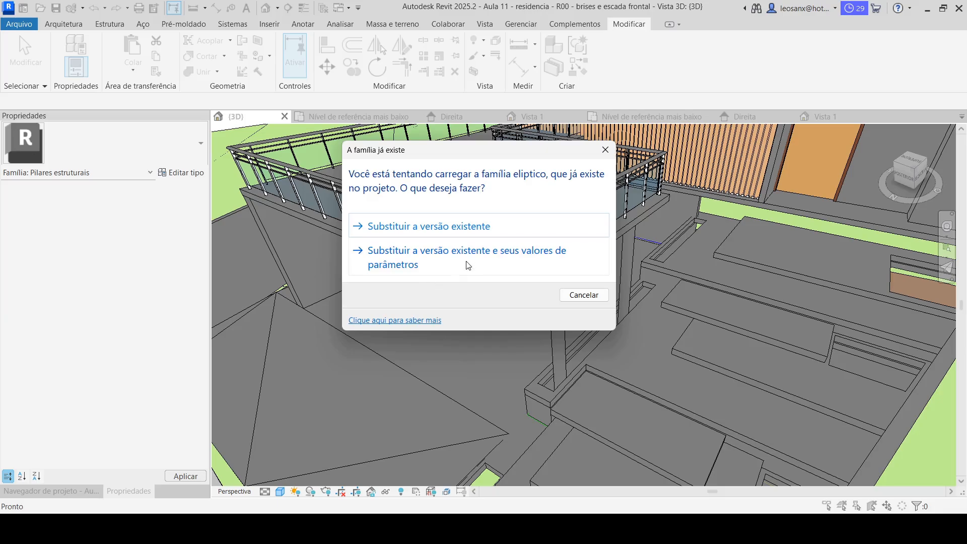
{"action": "left_click", "coordinate": [468, 265]}
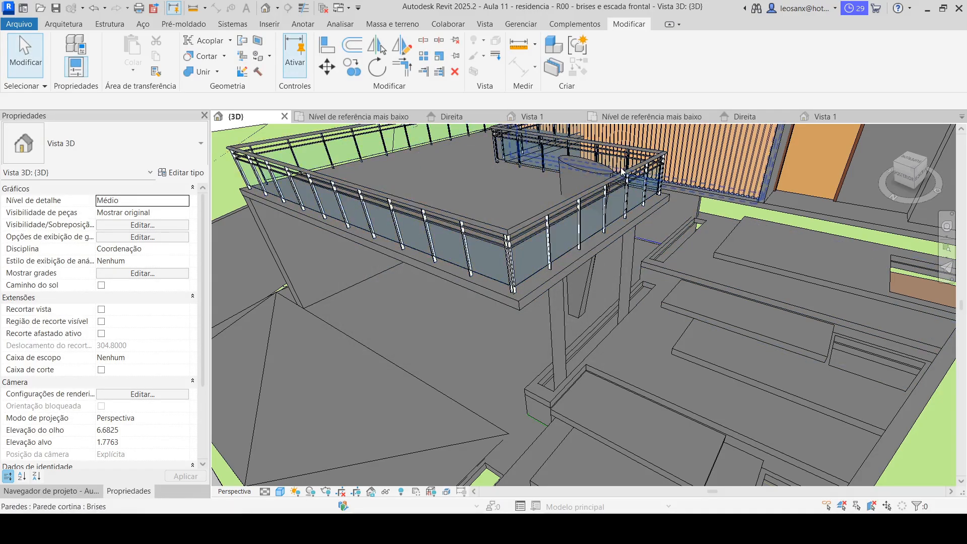
- Check the reloaded elliptical column's properties and set the project's 3D view to the Realista visual style
{"action": "scroll", "coordinate": [620, 172], "scroll_direction": "up", "scroll_amount": 1}
{"action": "middle_click_drag", "start_coordinate": [418, 440], "coordinate": [521, 389], "text": "shift"}
{"action": "left_click", "coordinate": [566, 316]}
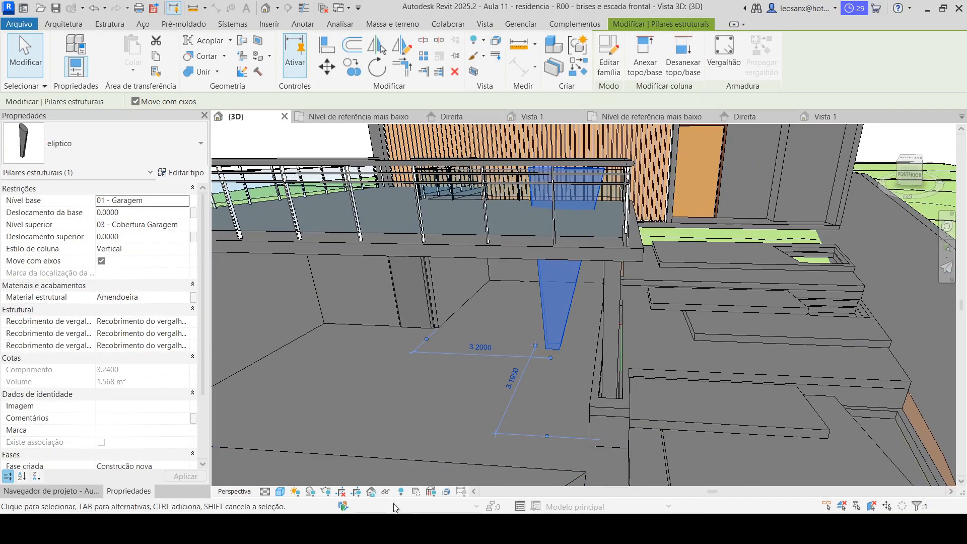
{"action": "left_click", "coordinate": [280, 491]}
{"action": "left_click", "coordinate": [304, 477]}
{"action": "key", "text": "Escape"}
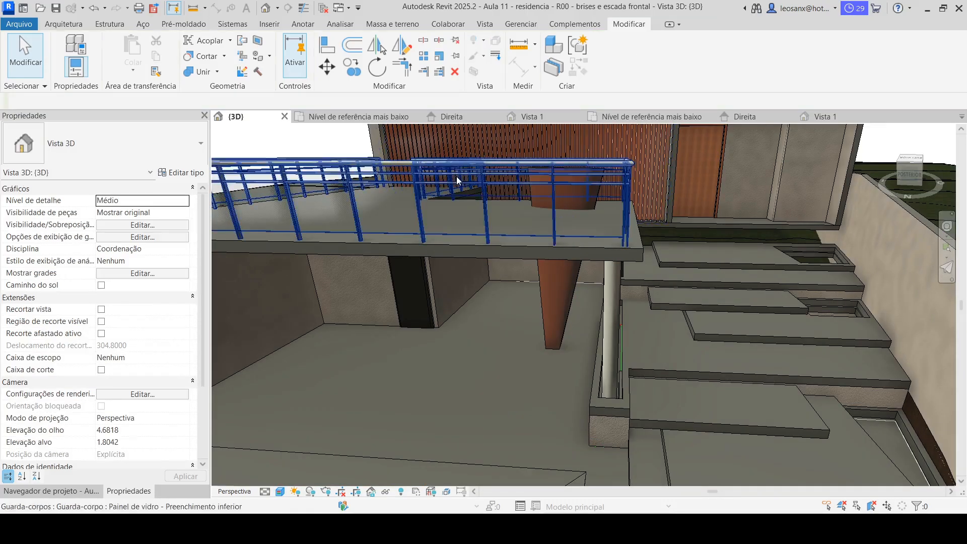
- Examine the elliptical column's wood finish and its top against the terrace slab from below and above
{"action": "scroll", "coordinate": [554, 320], "scroll_direction": "up", "scroll_amount": 3}
{"action": "scroll", "coordinate": [554, 319], "scroll_direction": "down", "scroll_amount": 5}
{"action": "middle_click_drag", "start_coordinate": [645, 240], "coordinate": [454, 452], "text": "shift"}
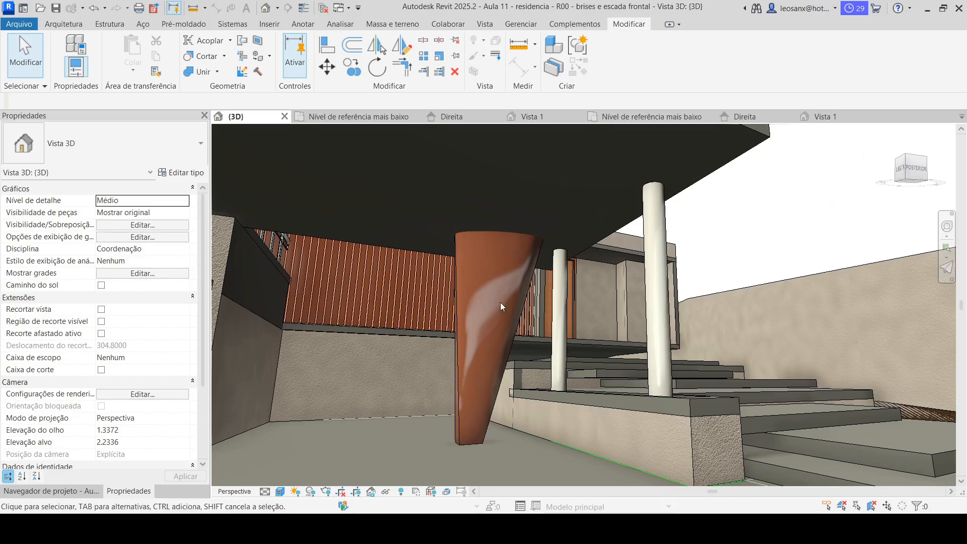
{"action": "middle_click_drag", "start_coordinate": [430, 310], "coordinate": [446, 392], "text": "shift"}
{"action": "scroll", "coordinate": [555, 328], "scroll_direction": "down", "scroll_amount": 5}
{"action": "middle_click_drag", "start_coordinate": [555, 328], "coordinate": [600, 313], "text": "shift"}
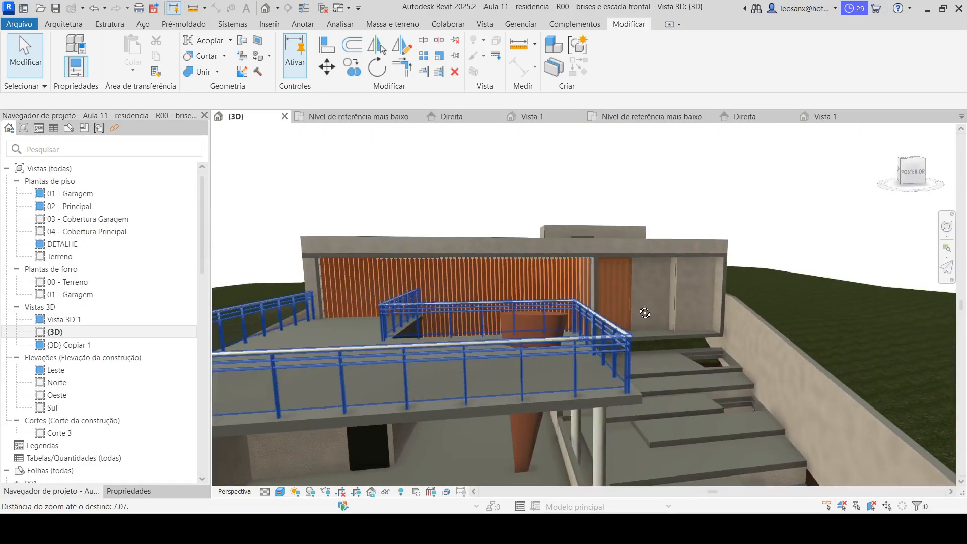
{"action": "scroll", "coordinate": [600, 313], "scroll_direction": "down", "scroll_amount": 2}
{"action": "mouse_move", "coordinate": [546, 444]}
{"action": "middle_mouse_down", "text": "shift"}
{"action": "mouse_move", "coordinate": [518, 438]}
{"action": "mouse_move", "coordinate": [545, 442]}
{"action": "middle_mouse_up", "text": "shift"}
{"action": "scroll", "coordinate": [545, 442], "scroll_direction": "up", "scroll_amount": 2}
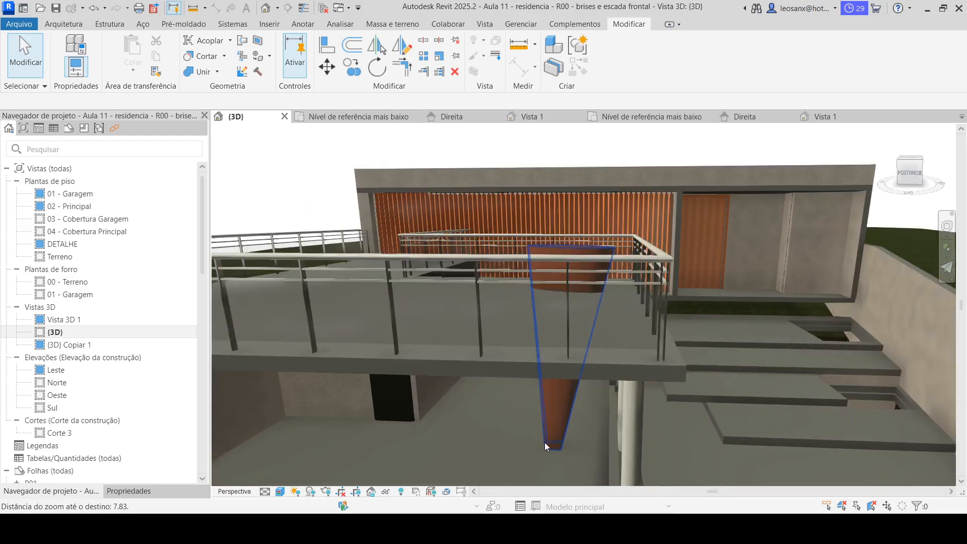
- Open the elliptical column's family in the Direita elevation and realign the blend's top to the upper reference level at 4000
{"action": "double_click", "coordinate": [569, 409]}
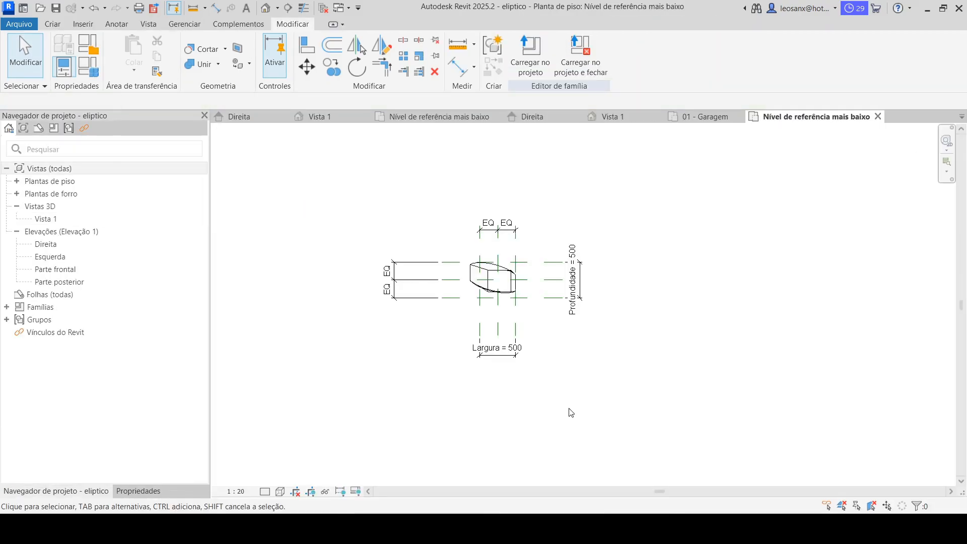
{"action": "double_click", "coordinate": [52, 246]}
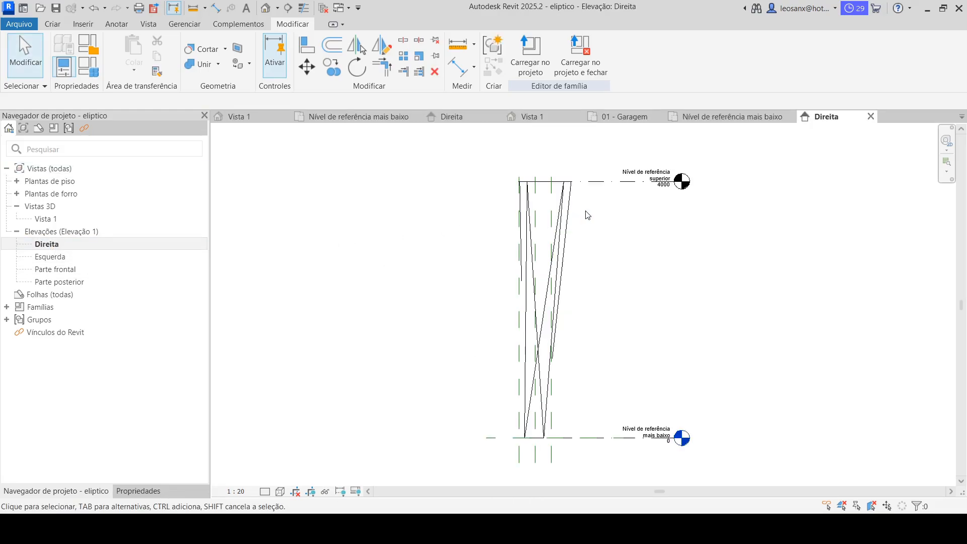
{"action": "left_click", "coordinate": [572, 203]}
{"action": "scroll", "coordinate": [588, 174], "scroll_direction": "up", "scroll_amount": 1}
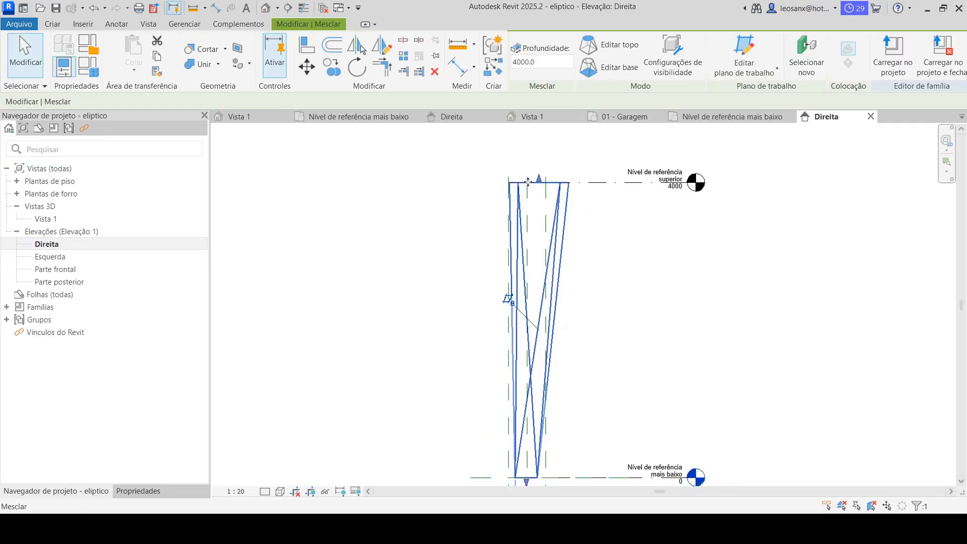
{"action": "left_click_drag", "start_coordinate": [540, 185], "coordinate": [554, 229]}
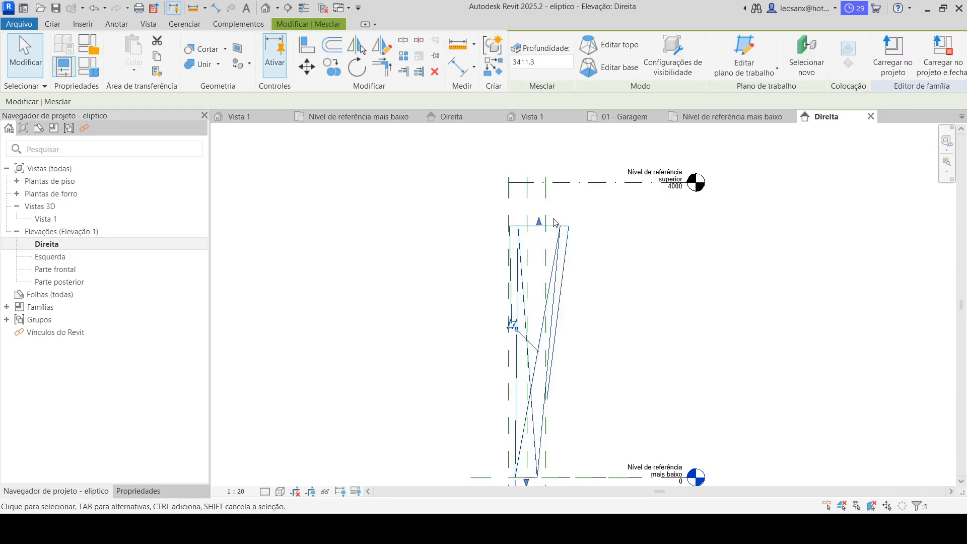
{"action": "left_click_drag", "start_coordinate": [539, 222], "coordinate": [540, 182]}
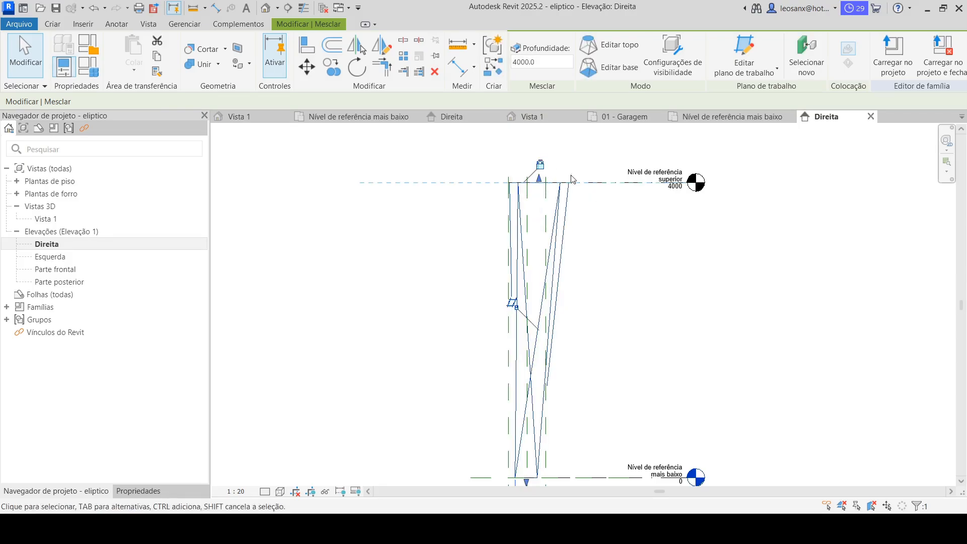
{"action": "left_click", "coordinate": [597, 245]}
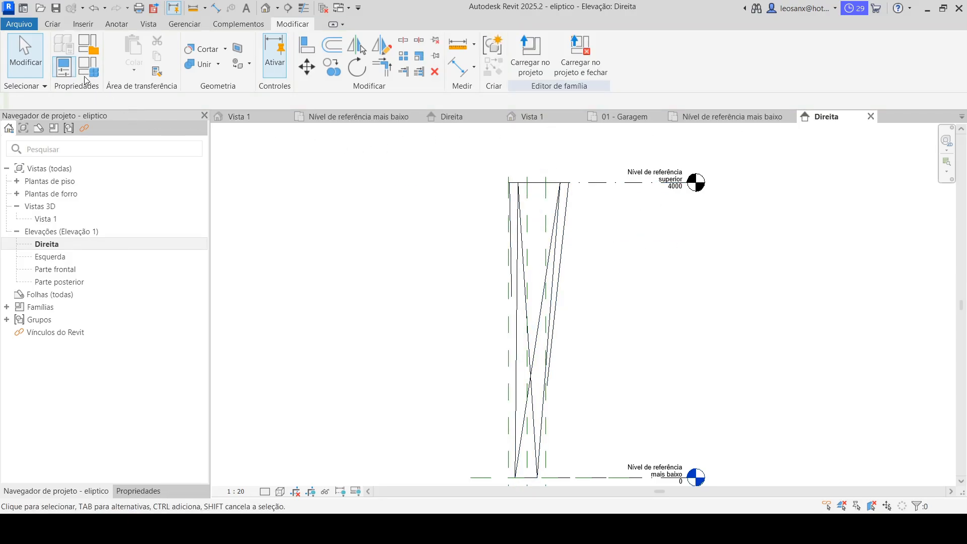
- Save the realigned column family and reload it into the Aula 11 residence project, replacing the existing version and parameter values
{"action": "left_click", "coordinate": [56, 9]}
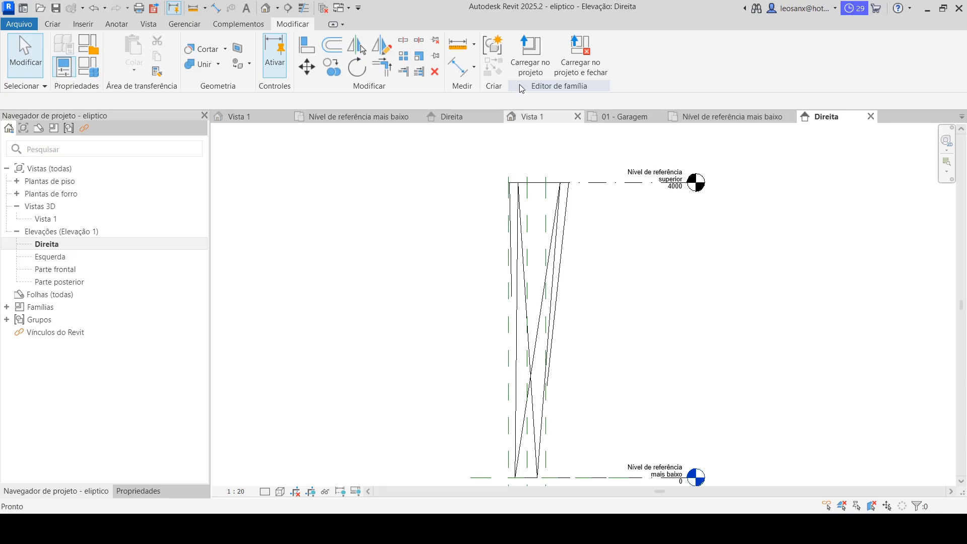
{"action": "left_click", "coordinate": [526, 50]}
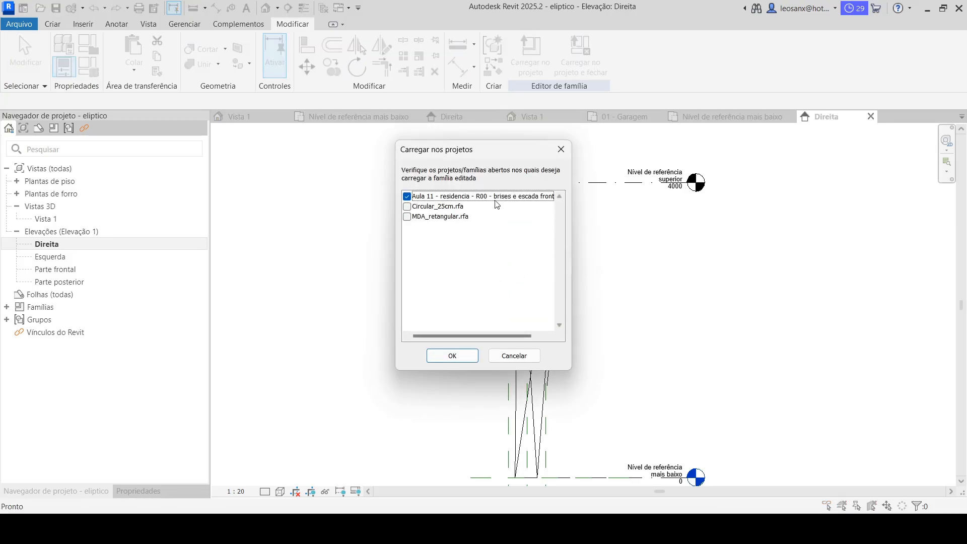
{"action": "left_click", "coordinate": [497, 199]}
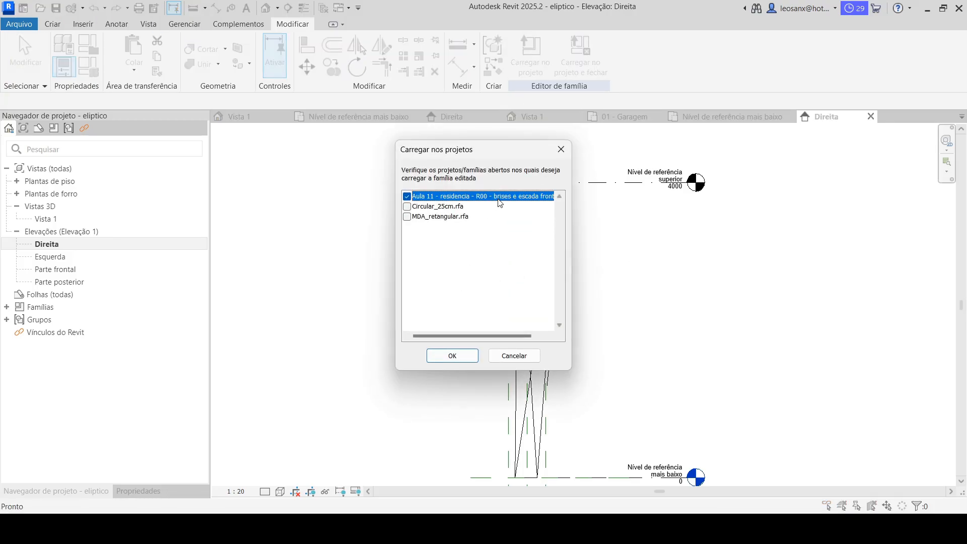
{"action": "left_click", "coordinate": [456, 356]}
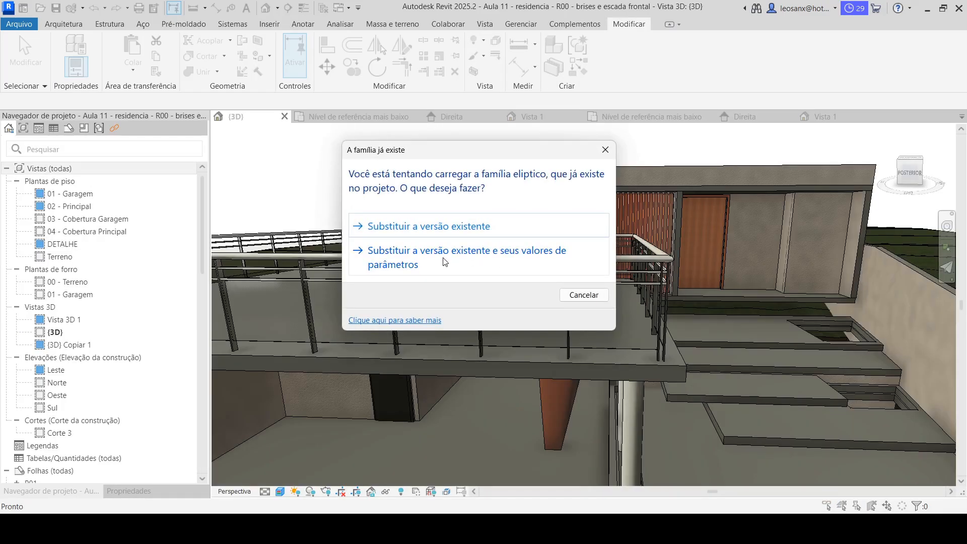
{"action": "left_click", "coordinate": [444, 261]}
- Inspect the reloaded elliptical column under the terrace from several angles, checking where its top meets the slab
{"action": "scroll", "coordinate": [567, 261], "scroll_direction": "down", "scroll_amount": 1}
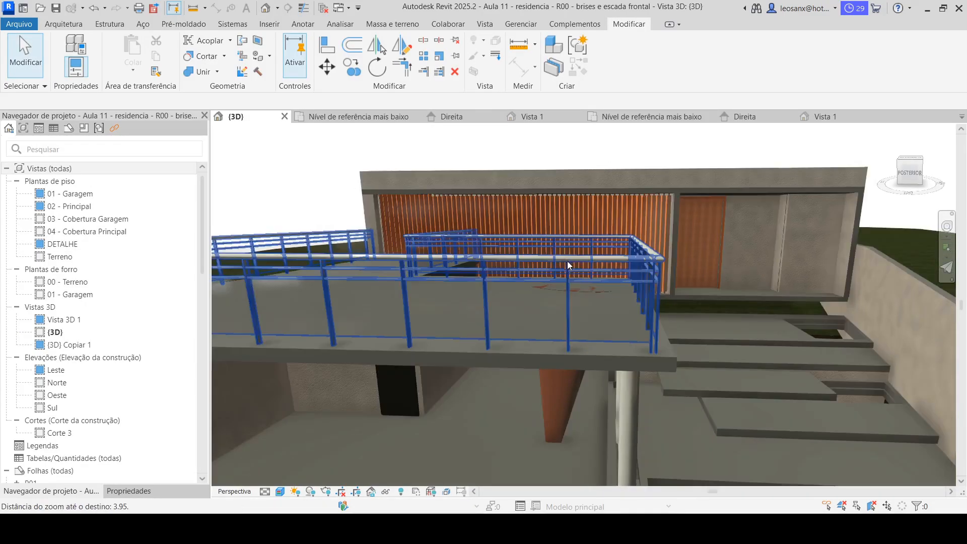
{"action": "scroll", "coordinate": [567, 265], "scroll_direction": "down", "scroll_amount": 1}
{"action": "scroll", "coordinate": [579, 398], "scroll_direction": "down", "scroll_amount": 5}
{"action": "middle_click_drag", "start_coordinate": [579, 397], "coordinate": [514, 367], "text": "shift"}
{"action": "middle_click_drag", "start_coordinate": [557, 395], "coordinate": [626, 421], "text": "shift"}
{"action": "scroll", "coordinate": [542, 392], "scroll_direction": "up", "scroll_amount": 6}
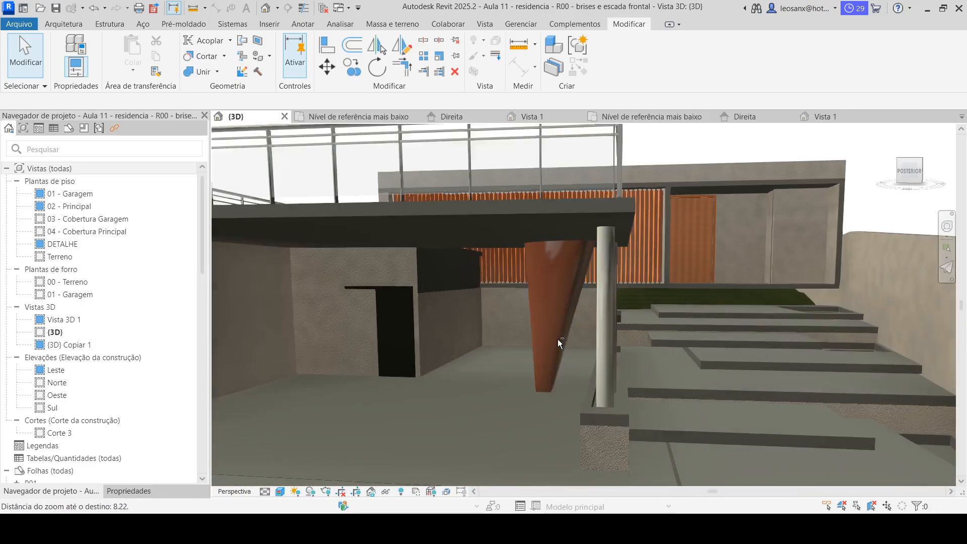
{"action": "middle_click_drag", "start_coordinate": [558, 339], "coordinate": [684, 310], "text": "shift"}
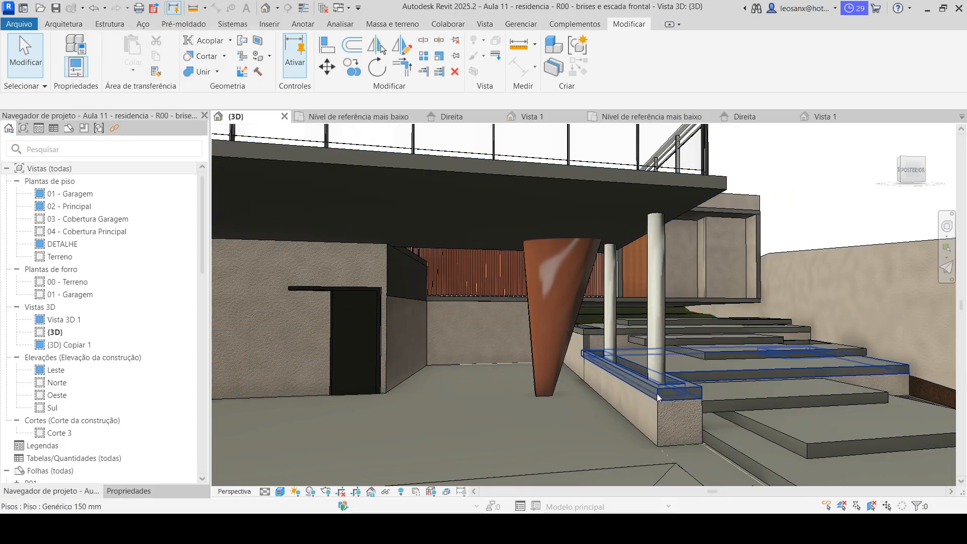
{"action": "middle_click_drag", "start_coordinate": [631, 409], "coordinate": [535, 414], "text": "shift"}
{"action": "scroll", "coordinate": [651, 318], "scroll_direction": "down", "scroll_amount": 3}
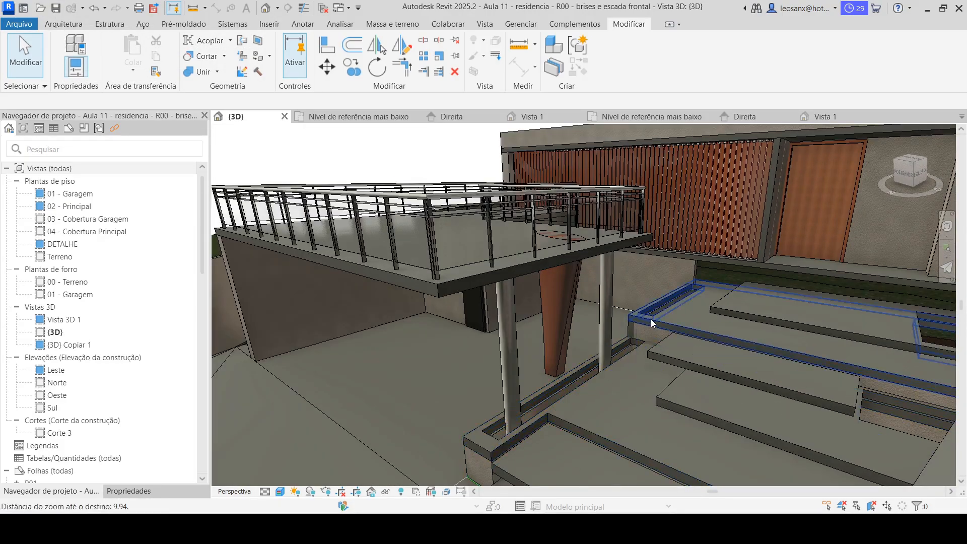
- Attach the top of the elliptical column to the terrace slab and dismiss the resulting warning
{"action": "left_click", "coordinate": [592, 314]}
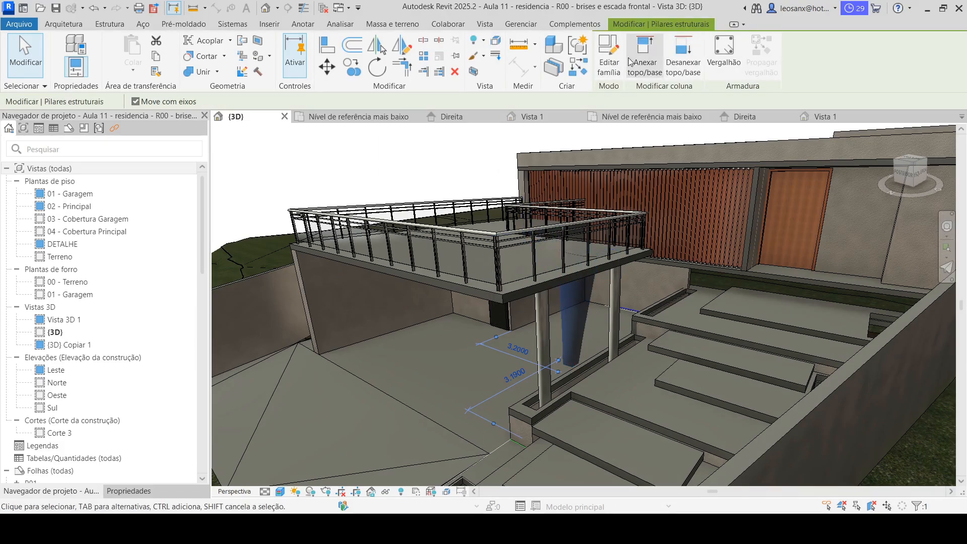
{"action": "left_click", "coordinate": [643, 65]}
{"action": "left_click", "coordinate": [483, 282]}
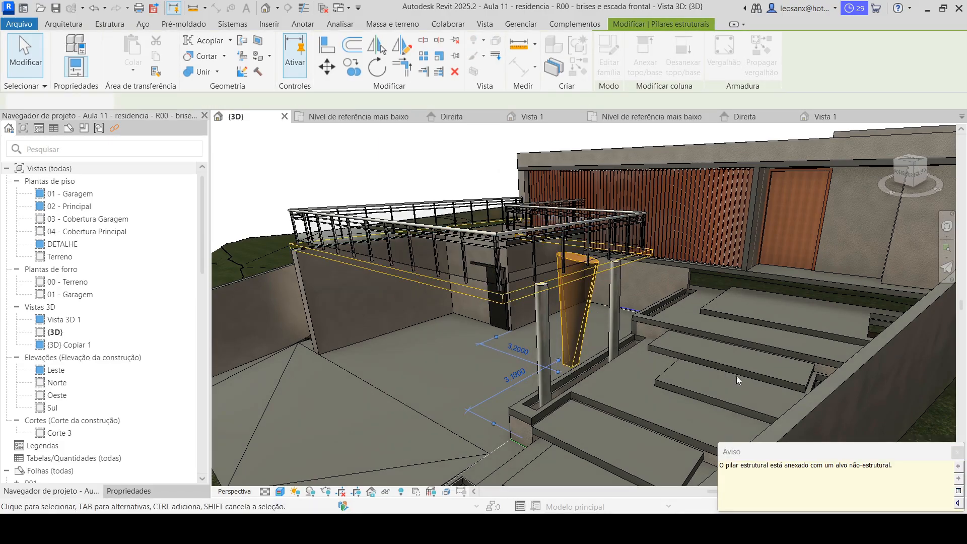
{"action": "left_click", "coordinate": [957, 452]}
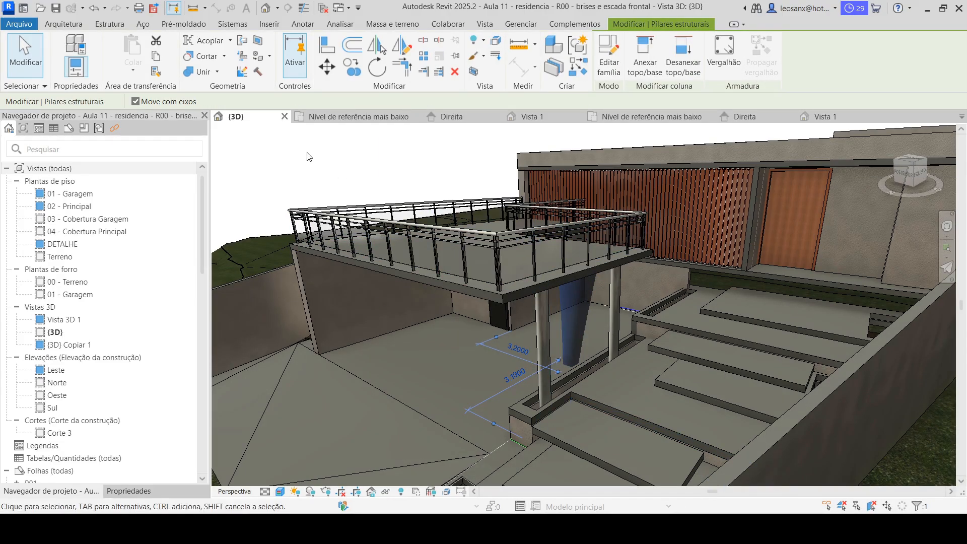
{"action": "key", "text": "Escape"}
- Show the house's roofs and side facade in the 3D view with the Linha oculta visual style
{"action": "middle_click_drag", "start_coordinate": [579, 242], "coordinate": [823, 292], "text": "shift"}
{"action": "scroll", "coordinate": [729, 290], "scroll_direction": "down", "scroll_amount": 10}
{"action": "middle_click_drag", "start_coordinate": [729, 290], "coordinate": [632, 252], "text": "shift"}
{"action": "scroll", "coordinate": [582, 200], "scroll_direction": "up", "scroll_amount": 5}
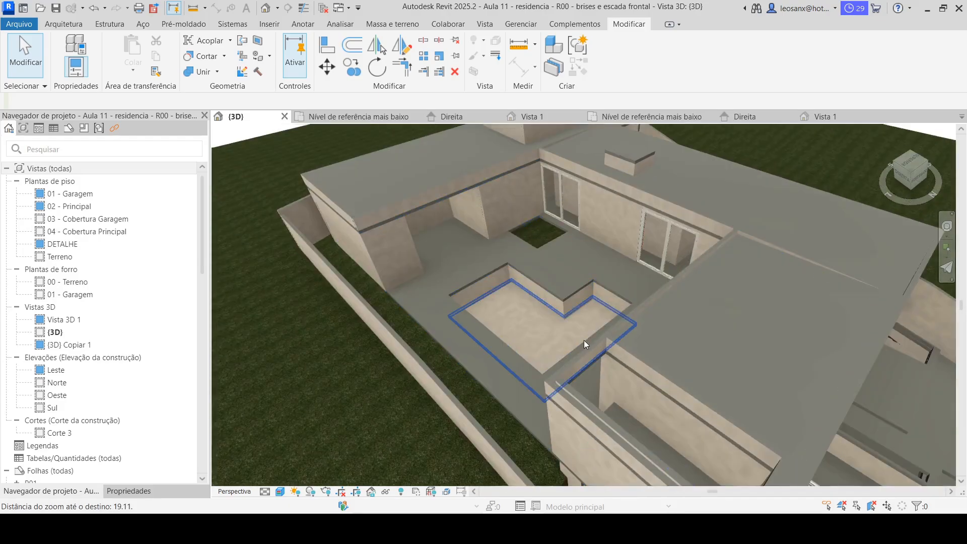
{"action": "middle_click_drag", "start_coordinate": [585, 339], "coordinate": [222, 281], "text": "shift"}
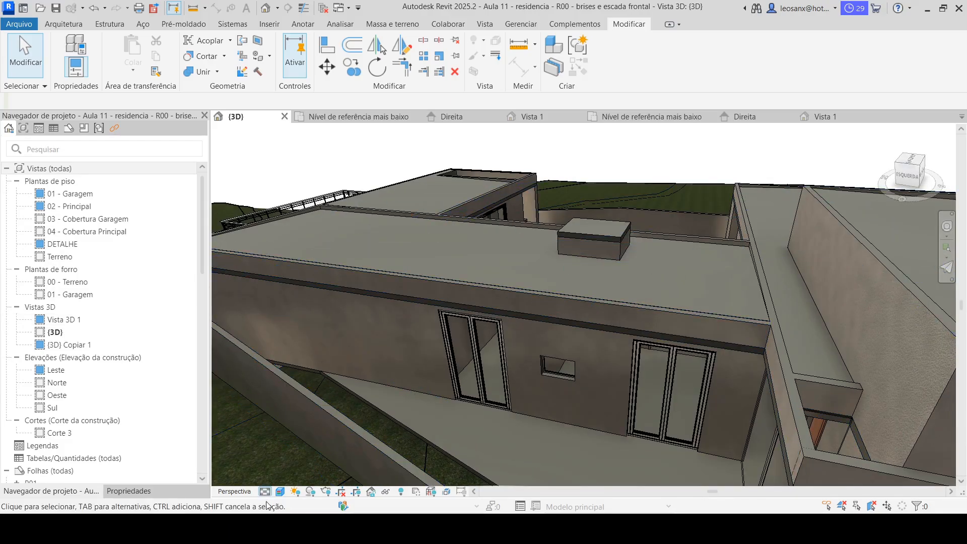
{"action": "left_click", "coordinate": [279, 492]}
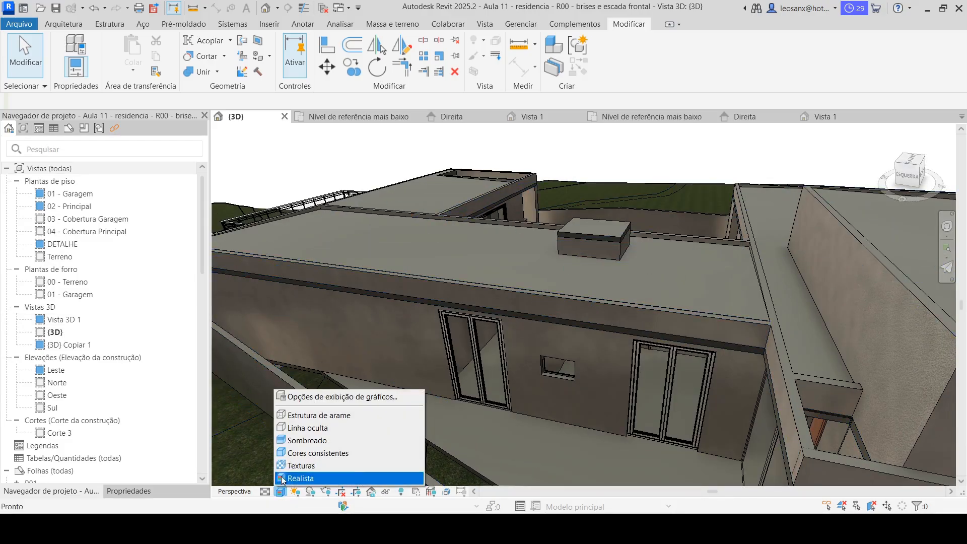
{"action": "left_click", "coordinate": [311, 428]}
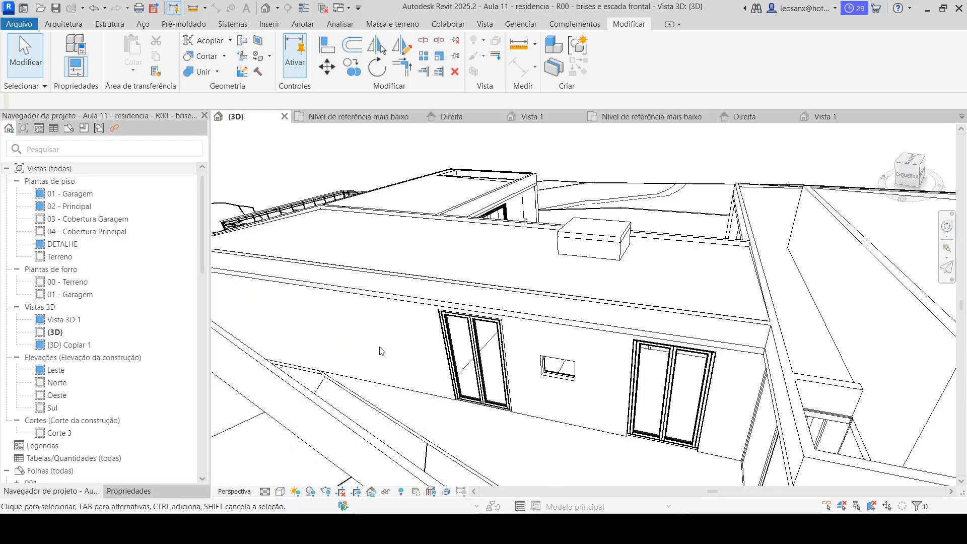
- Open the 02 - Principal floor plan and delete the inner vertical dimension string crossing the 4.04 m² room
{"action": "double_click", "coordinate": [75, 206]}
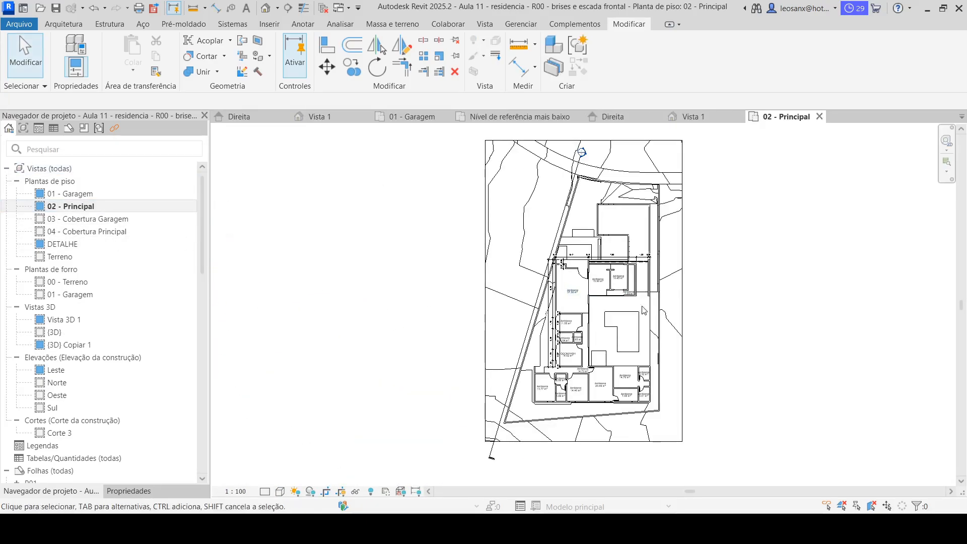
{"action": "scroll", "coordinate": [598, 259], "scroll_direction": "up", "scroll_amount": 10}
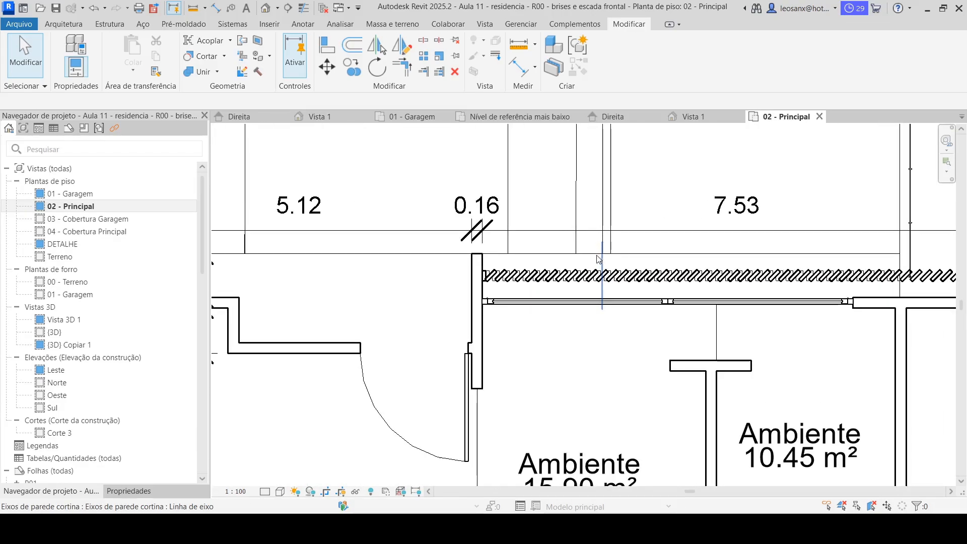
{"action": "scroll", "coordinate": [529, 282], "scroll_direction": "down", "scroll_amount": 5}
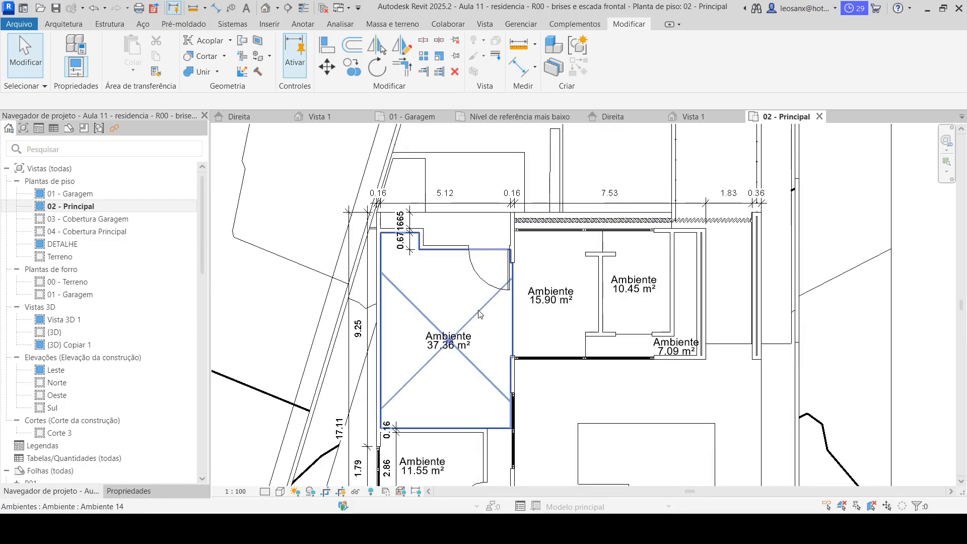
{"action": "mouse_move", "coordinate": [480, 314]}
{"action": "middle_mouse_down"}
{"action": "mouse_move", "coordinate": [492, 255]}
{"action": "mouse_move", "coordinate": [440, 173]}
{"action": "middle_mouse_up"}
{"action": "middle_click_drag", "start_coordinate": [466, 378], "coordinate": [461, 271]}
{"action": "middle_click_drag", "start_coordinate": [495, 368], "coordinate": [539, 325]}
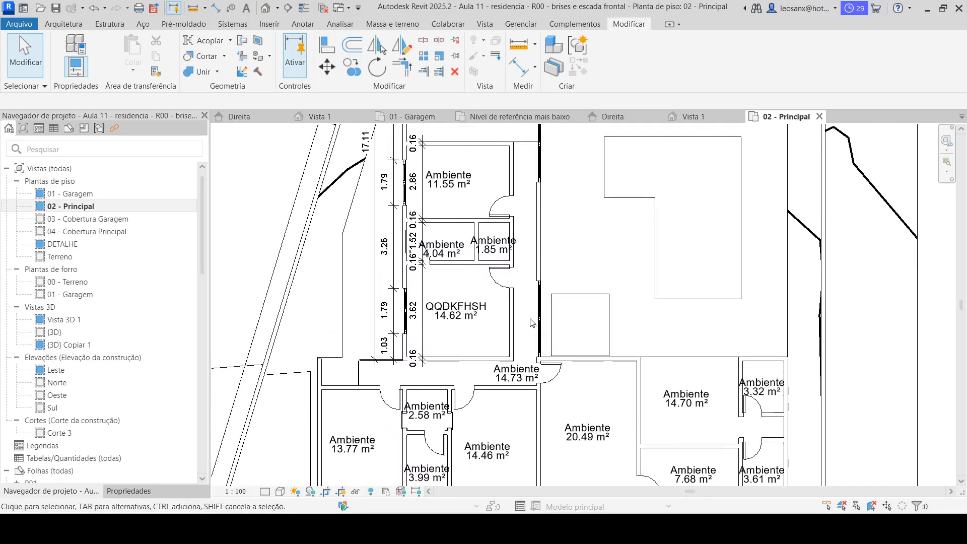
{"action": "scroll", "coordinate": [426, 273], "scroll_direction": "up", "scroll_amount": 8}
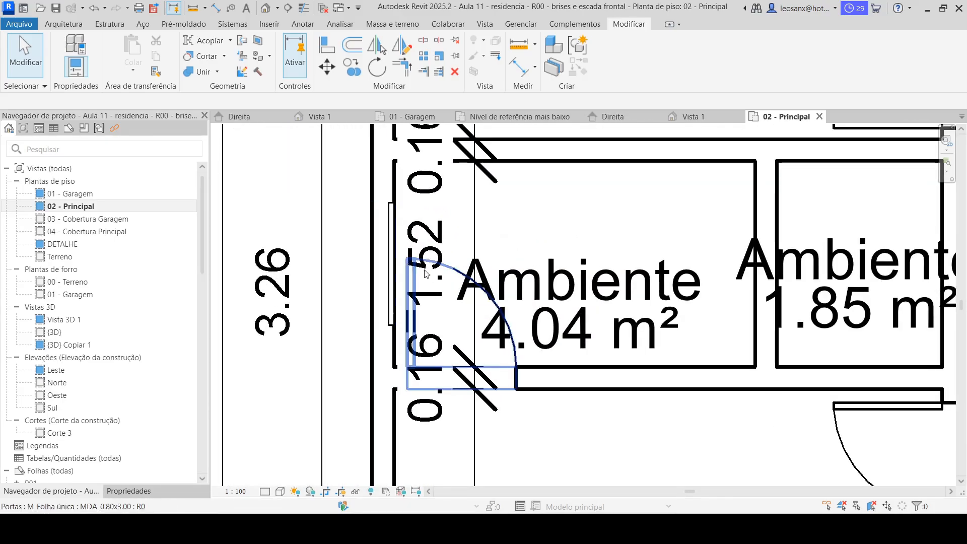
{"action": "left_click", "coordinate": [459, 196]}
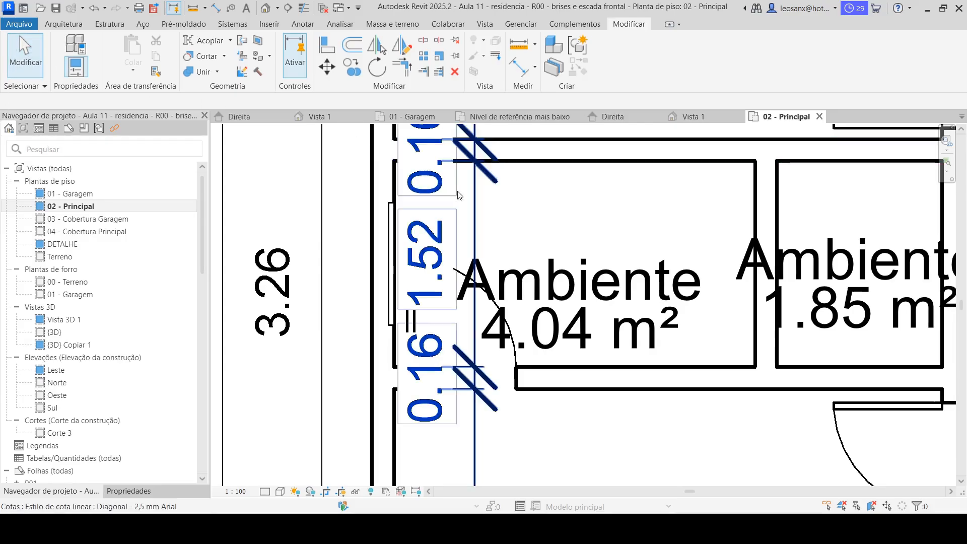
{"action": "left_click", "coordinate": [472, 202]}
{"action": "key", "text": "Delete"}
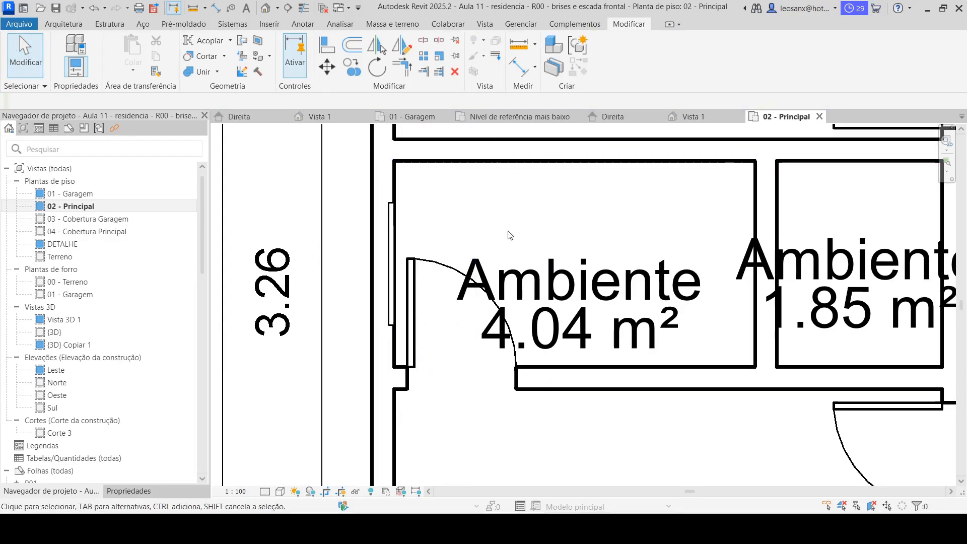
- Delete the vertical dimension string containing the 3.26 segment outside the 4.04 m² room's window wall
{"action": "scroll", "coordinate": [552, 280], "scroll_direction": "down", "scroll_amount": 2}
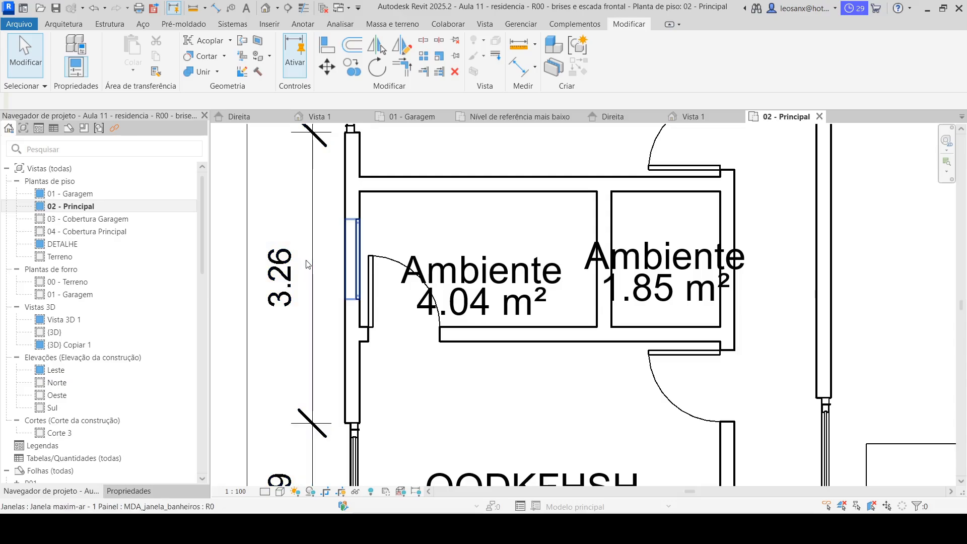
{"action": "left_click", "coordinate": [313, 270]}
{"action": "key", "text": "Delete"}
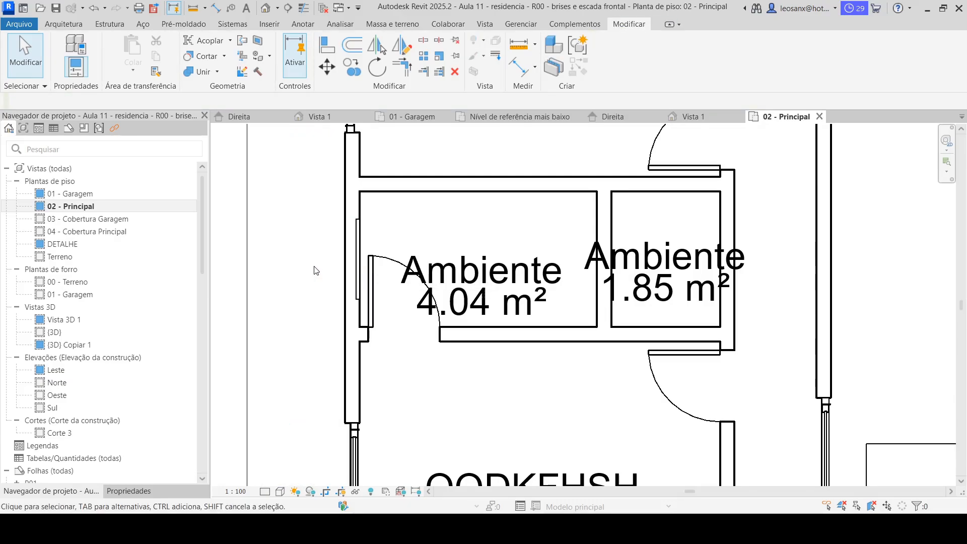
- Examine the bathroom window in the 02 - Principal plan and the {3D} view, and check its sill height in the properties
{"action": "scroll", "coordinate": [316, 270], "scroll_direction": "down", "scroll_amount": 2}
{"action": "scroll", "coordinate": [363, 229], "scroll_direction": "up", "scroll_amount": 2}
{"action": "scroll", "coordinate": [341, 216], "scroll_direction": "up", "scroll_amount": 2}
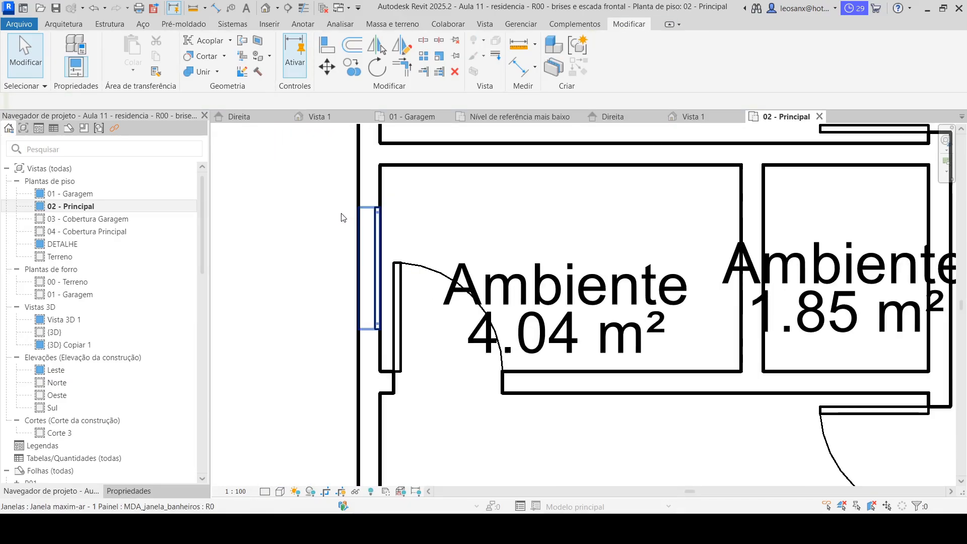
{"action": "middle_click_drag", "start_coordinate": [394, 260], "coordinate": [425, 318]}
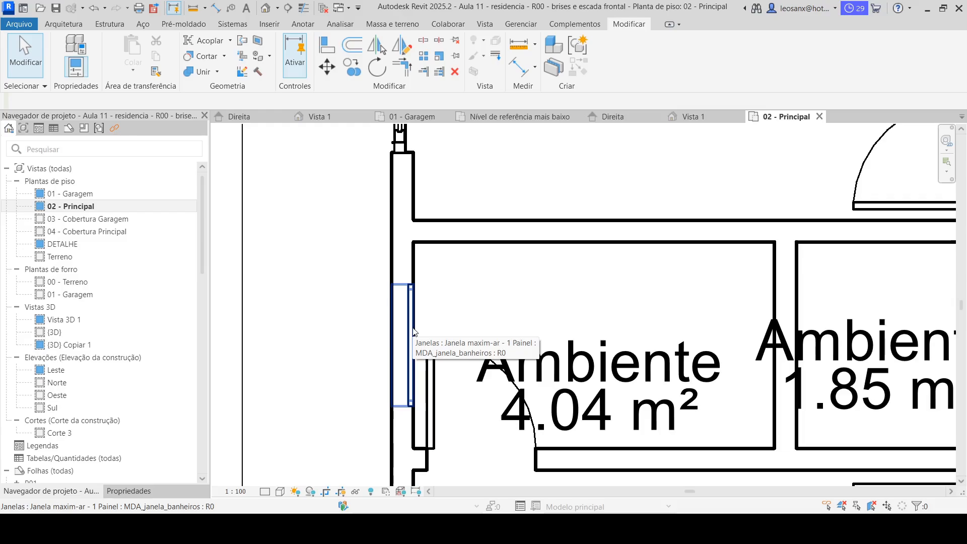
{"action": "scroll", "coordinate": [372, 337], "scroll_direction": "down", "scroll_amount": 3}
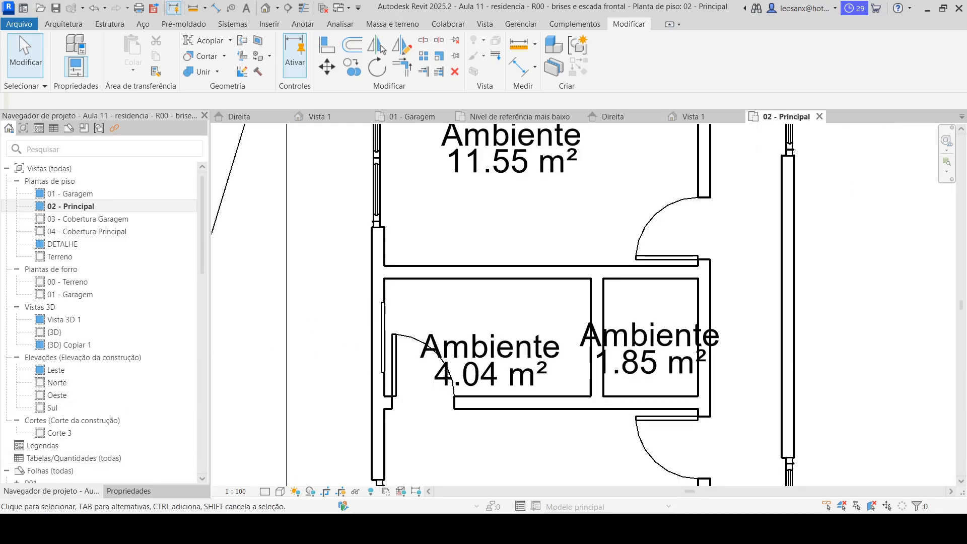
{"action": "double_click", "coordinate": [55, 332]}
{"action": "middle_click_drag", "start_coordinate": [601, 432], "coordinate": [746, 437], "text": "shift"}
{"action": "scroll", "coordinate": [867, 445], "scroll_direction": "up", "scroll_amount": 2}
{"action": "scroll", "coordinate": [892, 466], "scroll_direction": "up", "scroll_amount": 2}
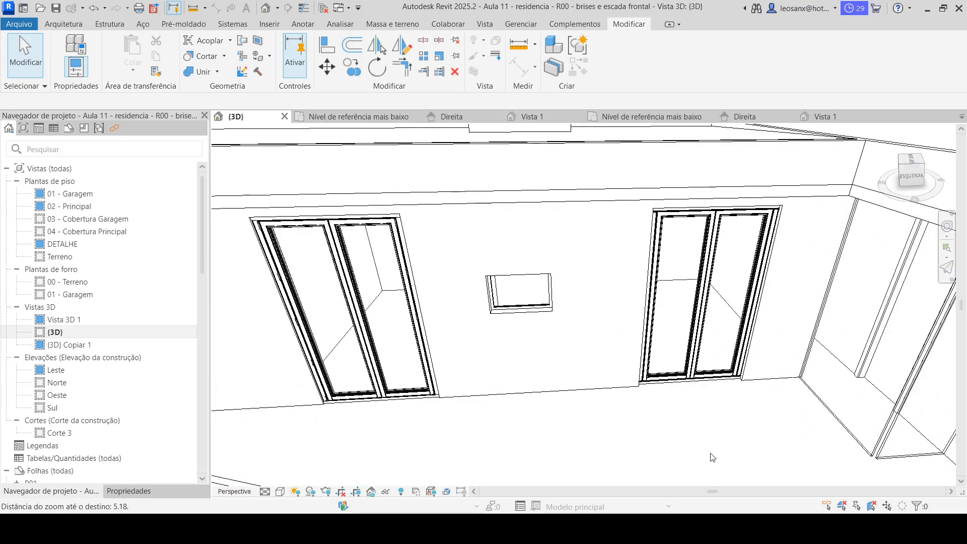
{"action": "left_click", "coordinate": [521, 308]}
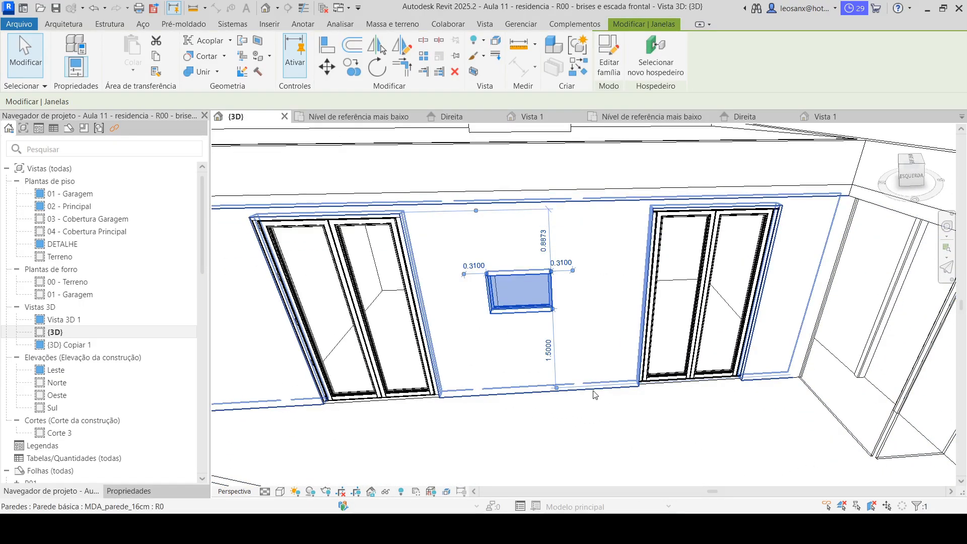
{"action": "left_click", "coordinate": [128, 491]}
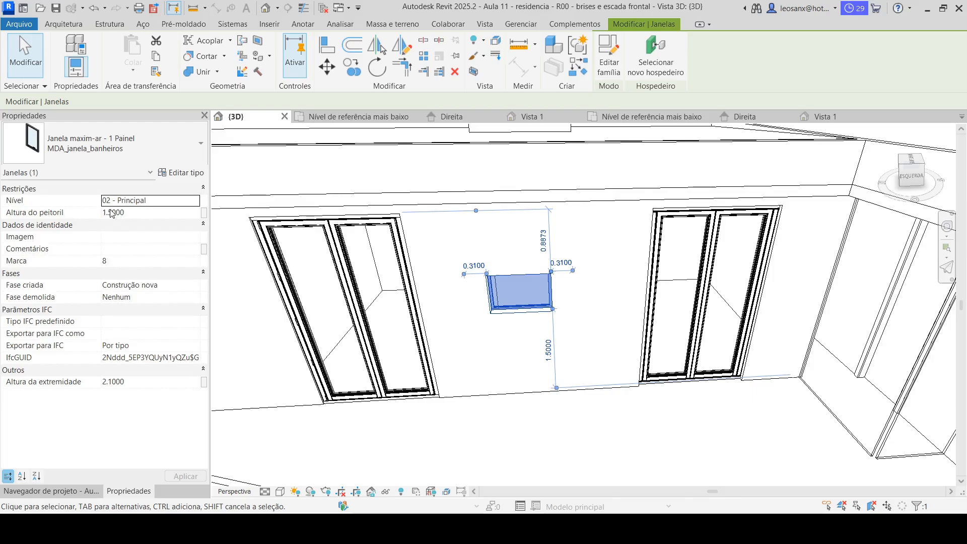
{"action": "left_click", "coordinate": [25, 491]}
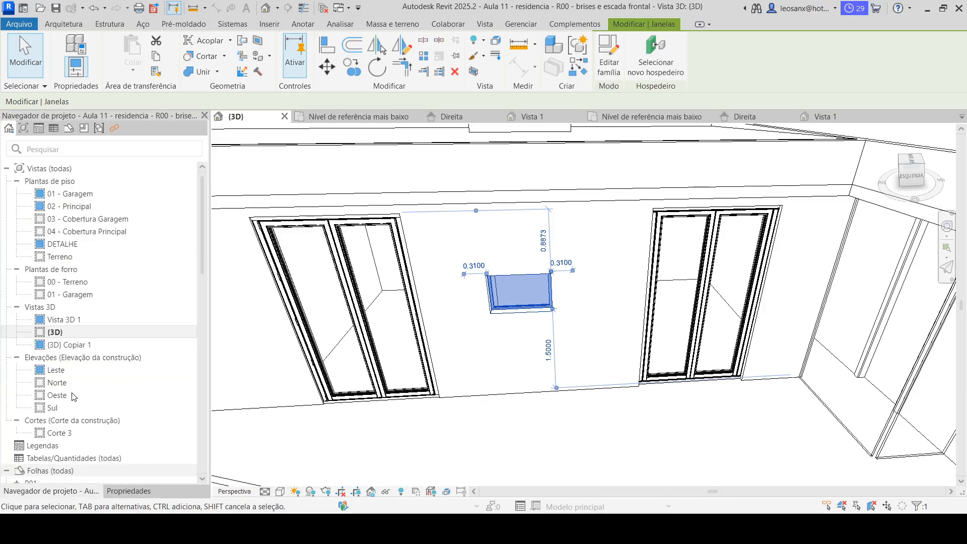
- Reopen the 02 - Principal floor plan and examine the window in the outer wall of the 4.04 m² room
{"action": "double_click", "coordinate": [77, 207]}
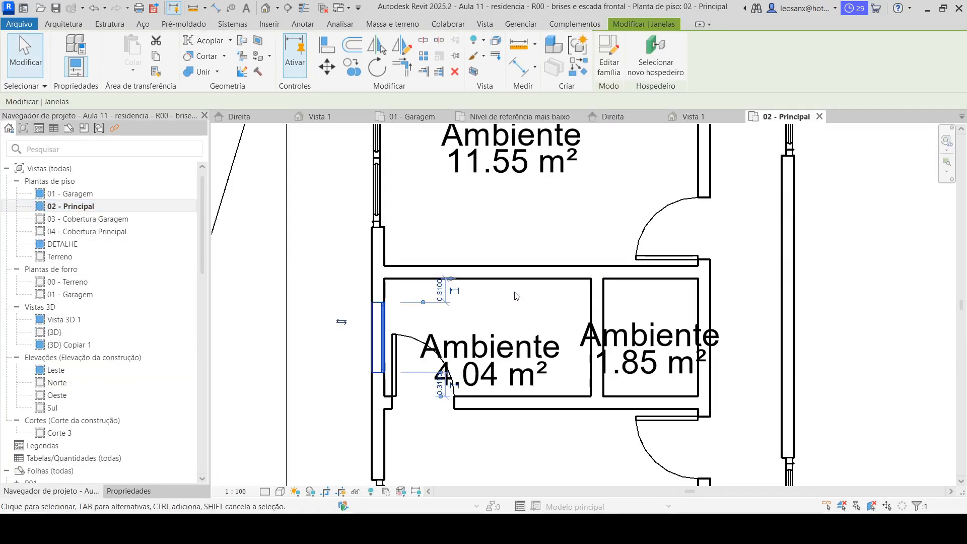
{"action": "scroll", "coordinate": [439, 294], "scroll_direction": "up", "scroll_amount": 5}
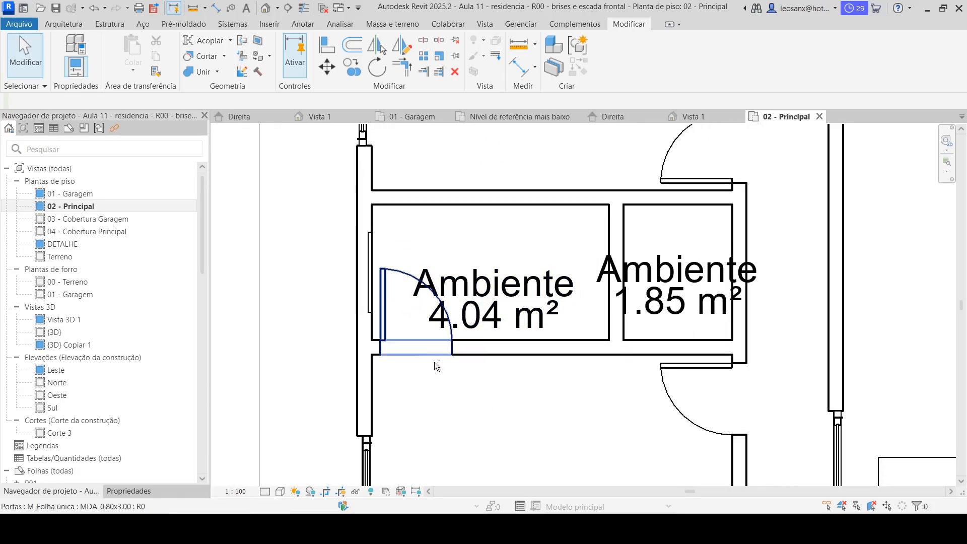
{"action": "middle_click_drag", "start_coordinate": [453, 376], "coordinate": [507, 377]}
{"action": "scroll", "coordinate": [425, 292], "scroll_direction": "up", "scroll_amount": 2}
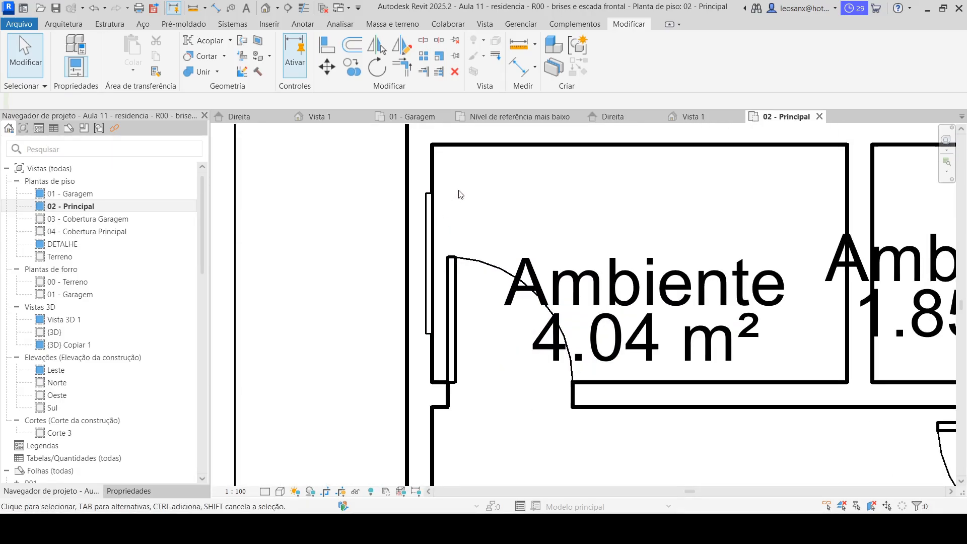
{"action": "middle_click_drag", "start_coordinate": [520, 264], "coordinate": [436, 271]}
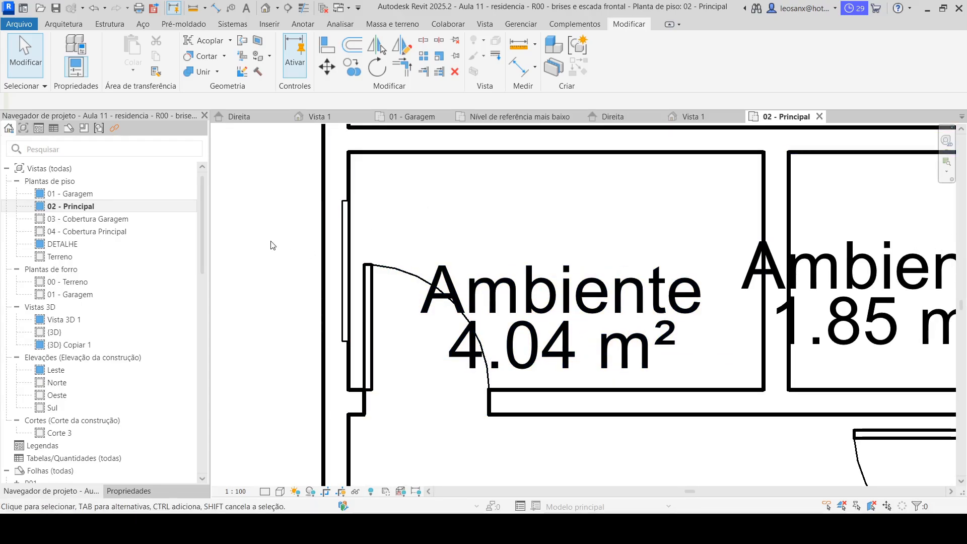
{"action": "scroll", "coordinate": [354, 296], "scroll_direction": "down", "scroll_amount": 2}
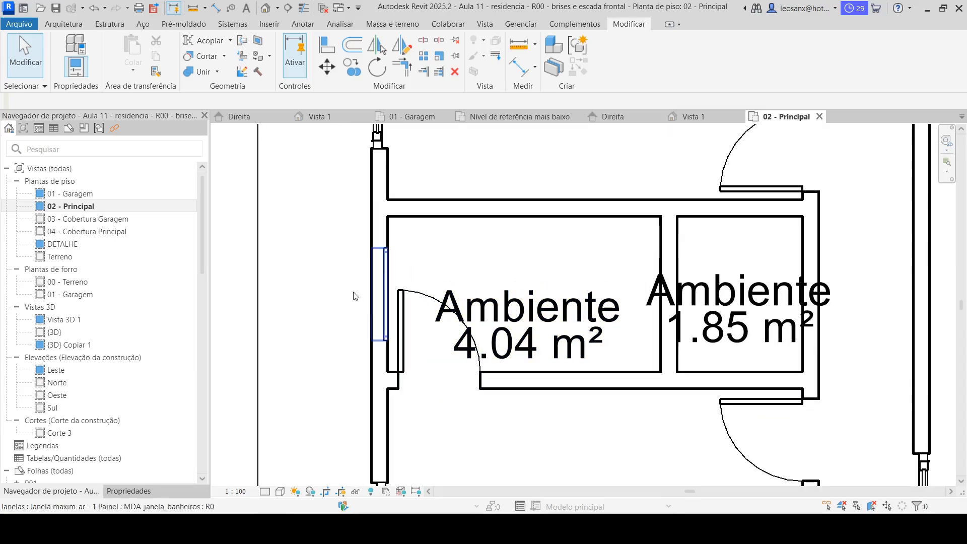
{"action": "scroll", "coordinate": [242, 232], "scroll_direction": "down", "scroll_amount": 1}
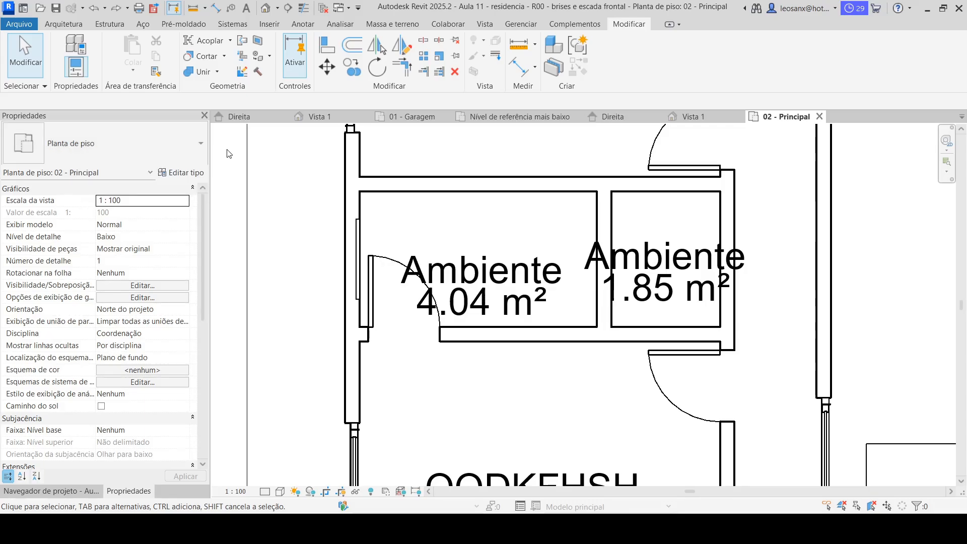
- Set the cut plane offset to 1.5 in the view range of the 02 - Principal floor plan
{"action": "scroll", "coordinate": [85, 261], "scroll_direction": "down", "scroll_amount": 4}
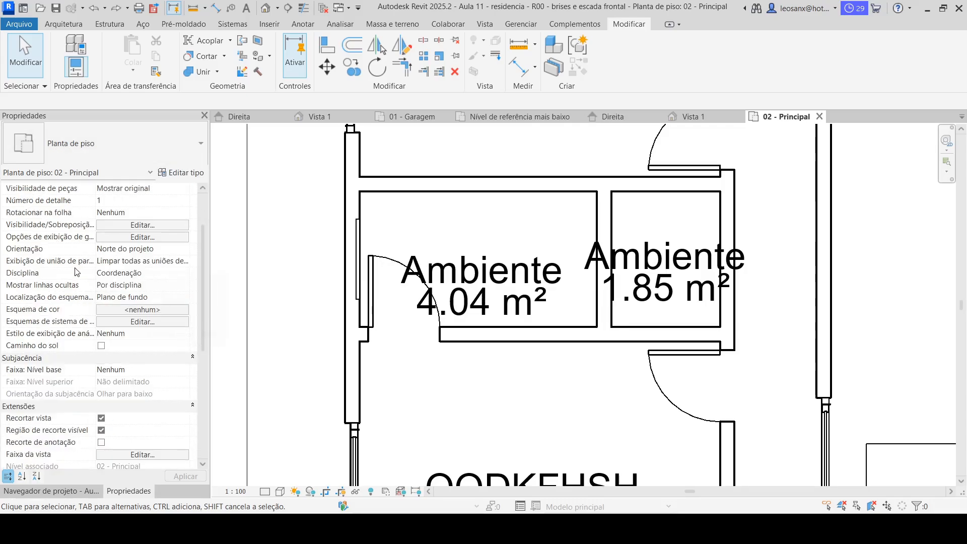
{"action": "scroll", "coordinate": [73, 274], "scroll_direction": "down", "scroll_amount": 1}
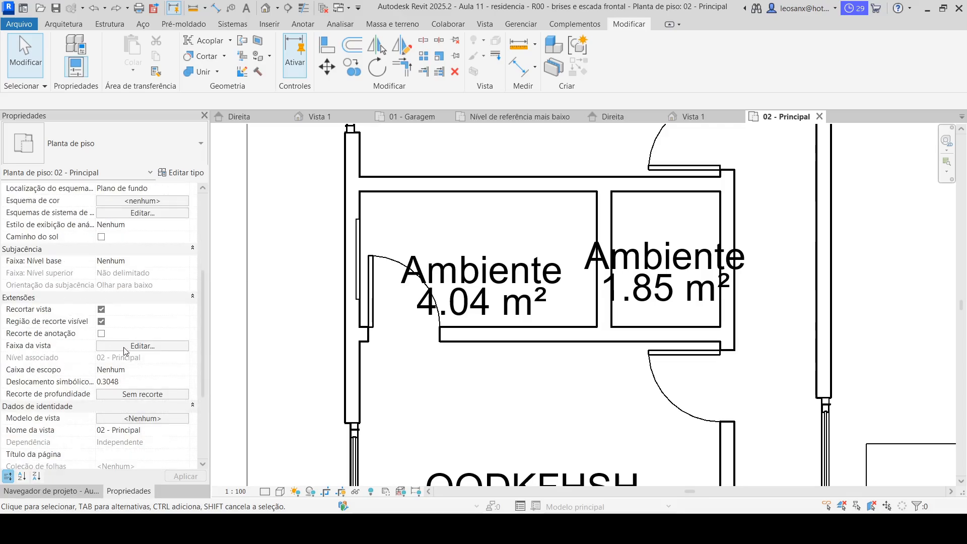
{"action": "left_click", "coordinate": [141, 348]}
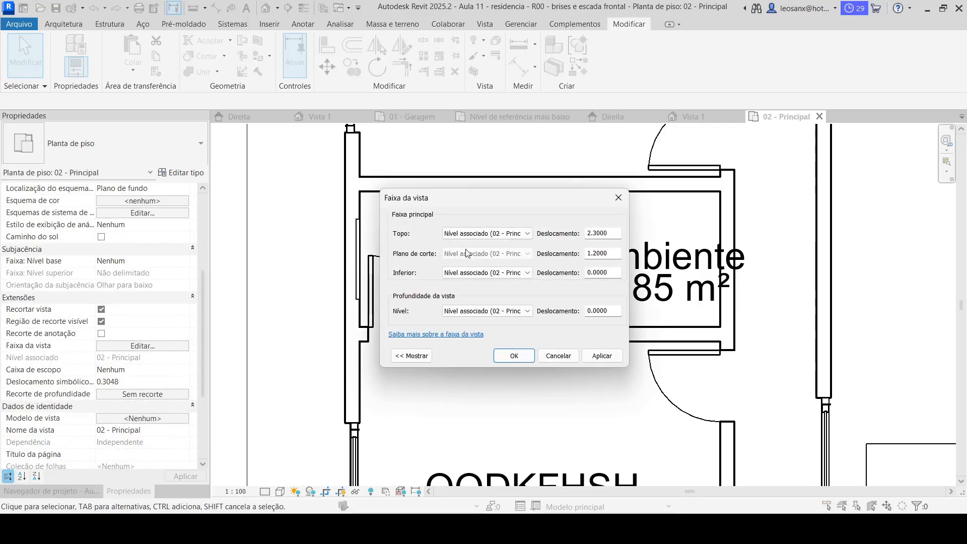
{"action": "left_click_drag", "start_coordinate": [522, 200], "coordinate": [247, 164]}
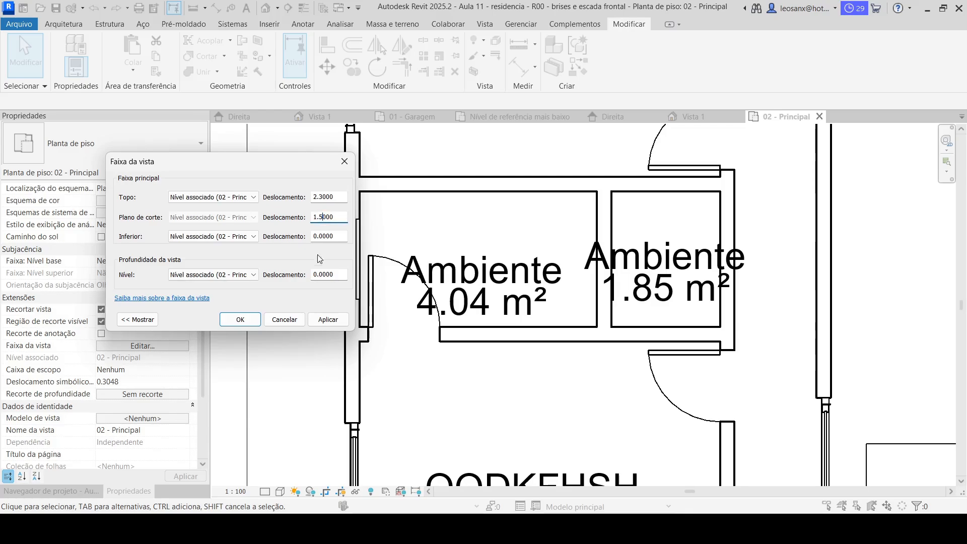
{"action": "left_click", "coordinate": [328, 319]}
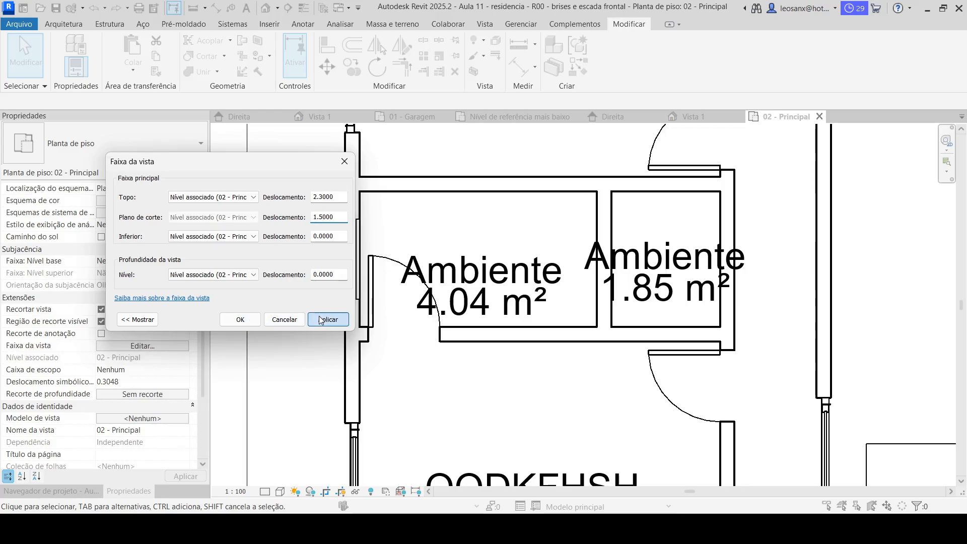
{"action": "left_click", "coordinate": [239, 320]}
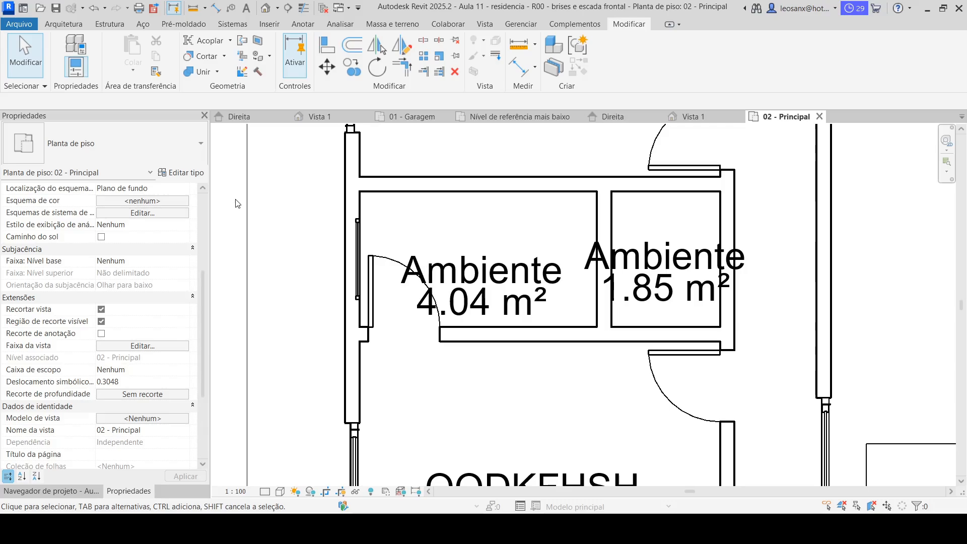
- Examine how the bathroom window is drawn in the plan with the new cut plane
{"action": "scroll", "coordinate": [357, 262], "scroll_direction": "up", "scroll_amount": 3}
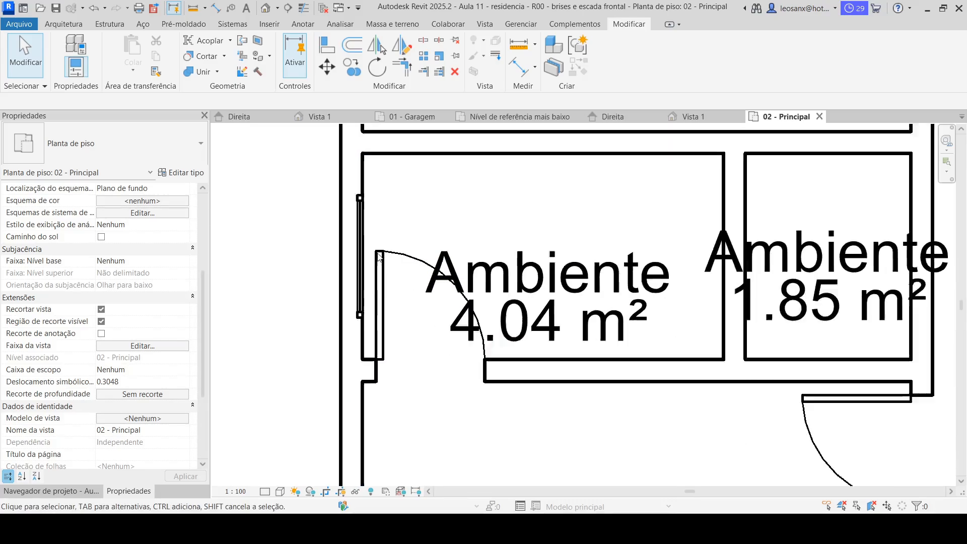
{"action": "scroll", "coordinate": [380, 257], "scroll_direction": "down", "scroll_amount": 2}
{"action": "middle_click_drag", "start_coordinate": [253, 197], "coordinate": [283, 222]}
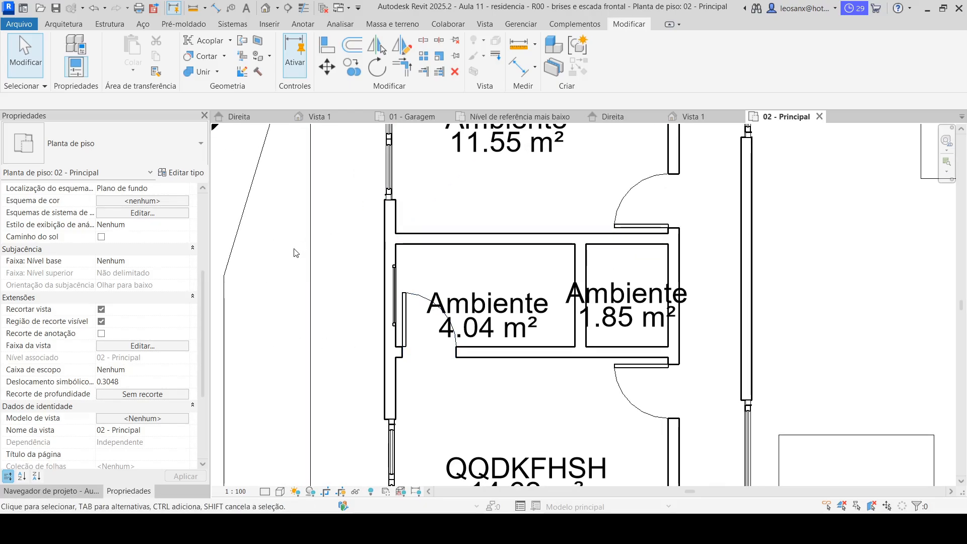
{"action": "scroll", "coordinate": [280, 222], "scroll_direction": "down", "scroll_amount": 1}
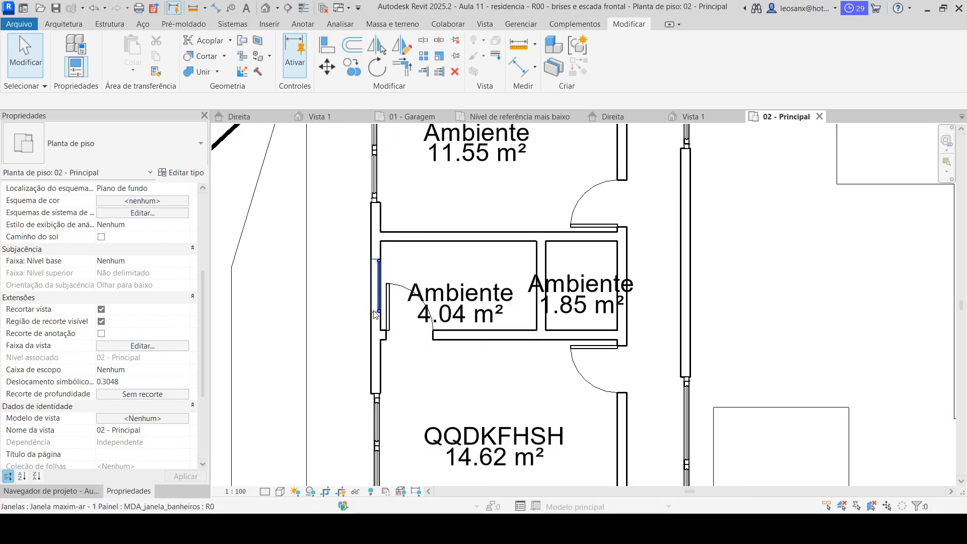
{"action": "scroll", "coordinate": [342, 305], "scroll_direction": "up", "scroll_amount": 1}
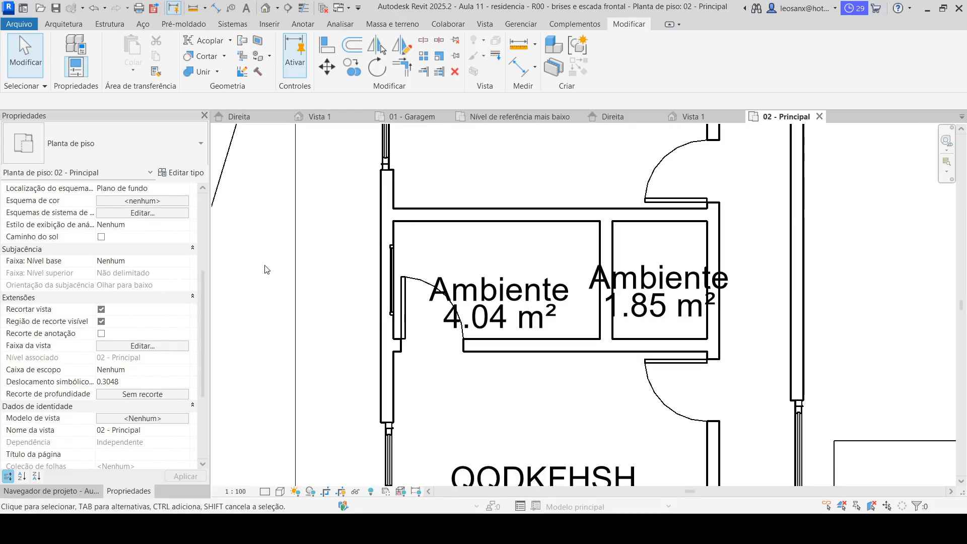
{"action": "scroll", "coordinate": [266, 268], "scroll_direction": "up", "scroll_amount": 1}
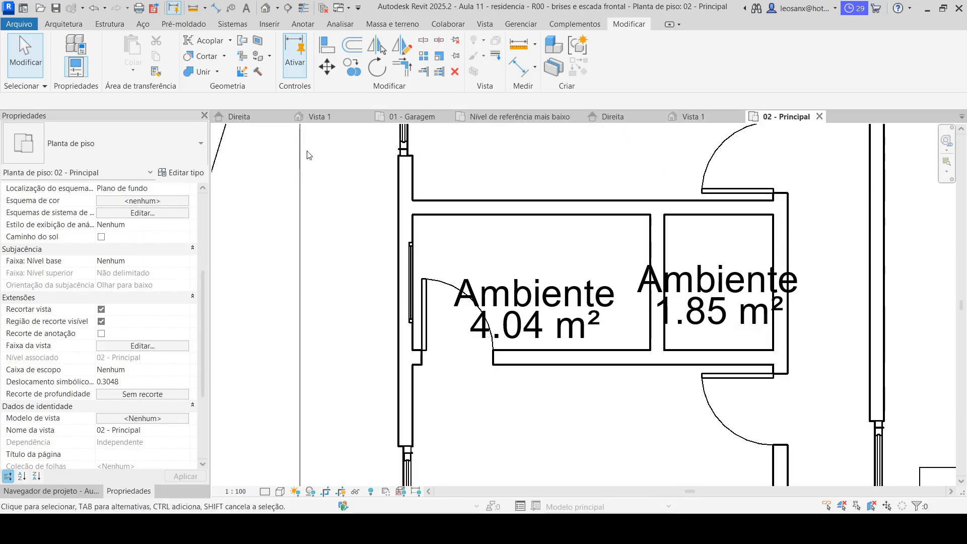
- Apply the <Projeção> line style to the lines of the 4.04 m² room's window in the plan with the Linework tool
{"action": "left_click", "coordinate": [494, 54]}
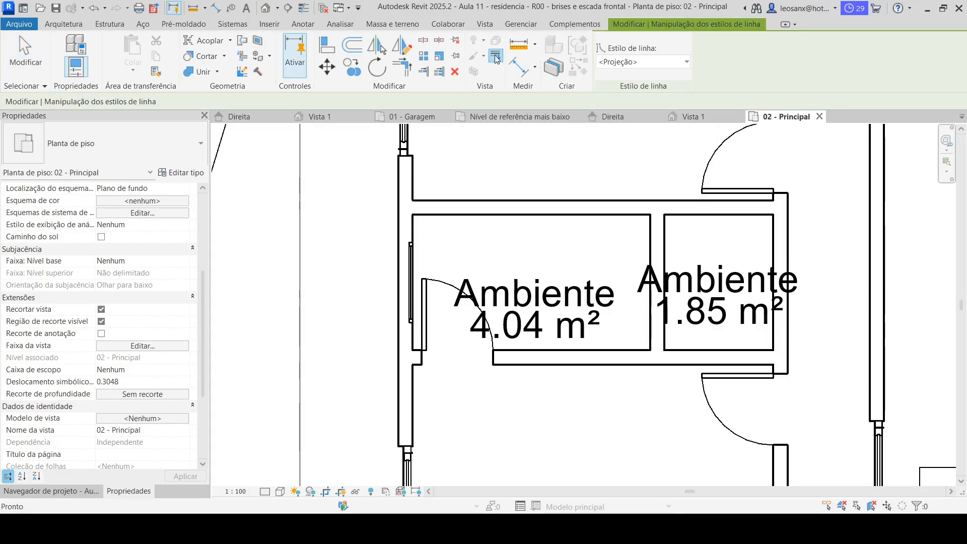
{"action": "left_click", "coordinate": [672, 62]}
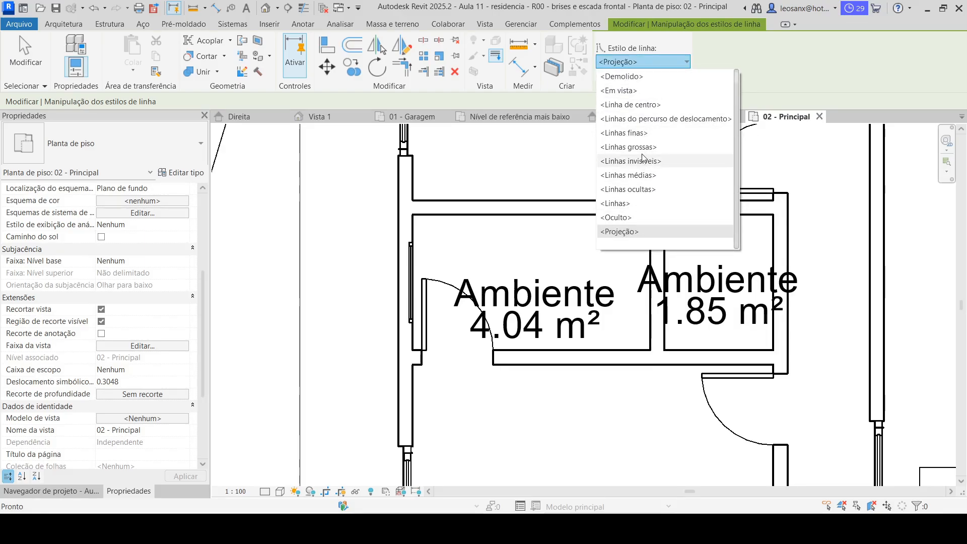
{"action": "left_click", "coordinate": [618, 232]}
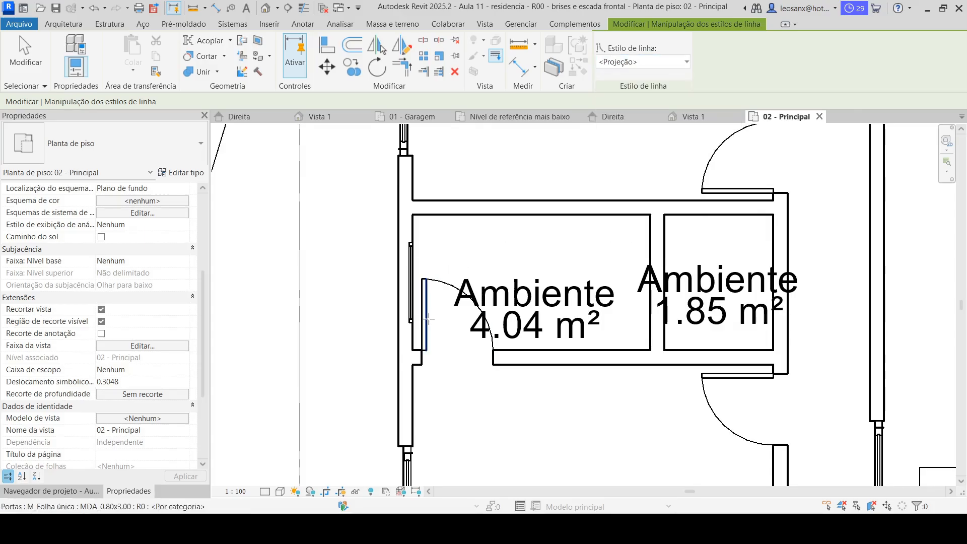
{"action": "scroll", "coordinate": [428, 312], "scroll_direction": "up", "scroll_amount": 3}
{"action": "left_click", "coordinate": [421, 284]}
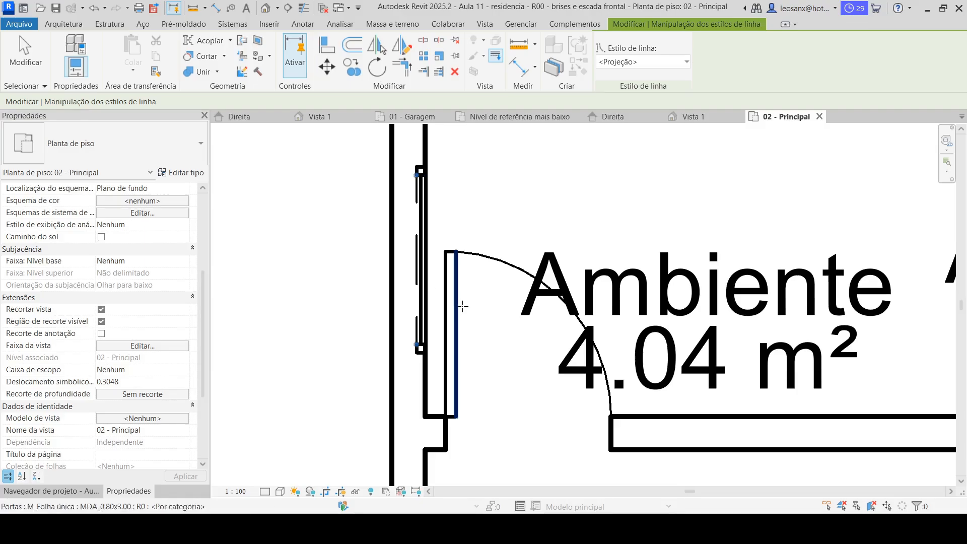
{"action": "scroll", "coordinate": [605, 242], "scroll_direction": "up", "scroll_amount": 1}
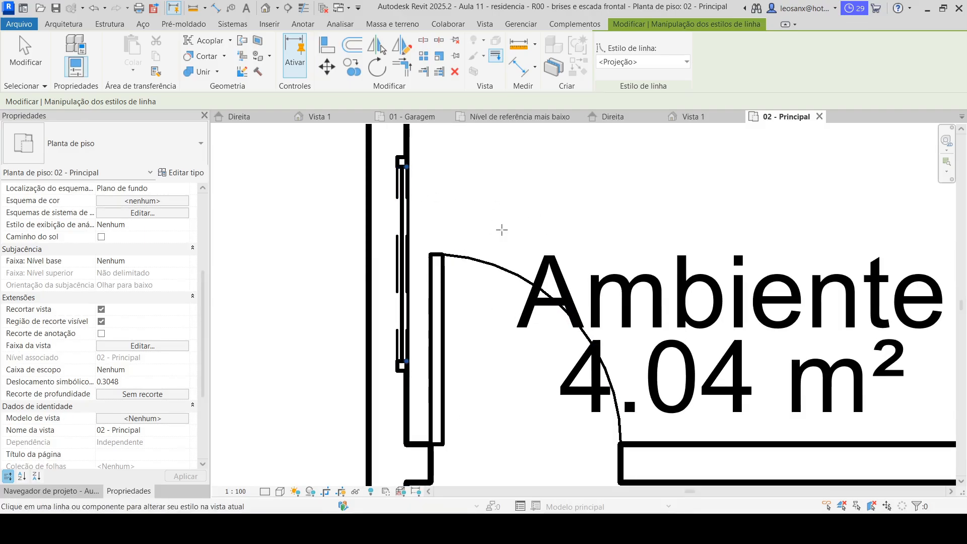
{"action": "scroll", "coordinate": [387, 208], "scroll_direction": "up", "scroll_amount": 2}
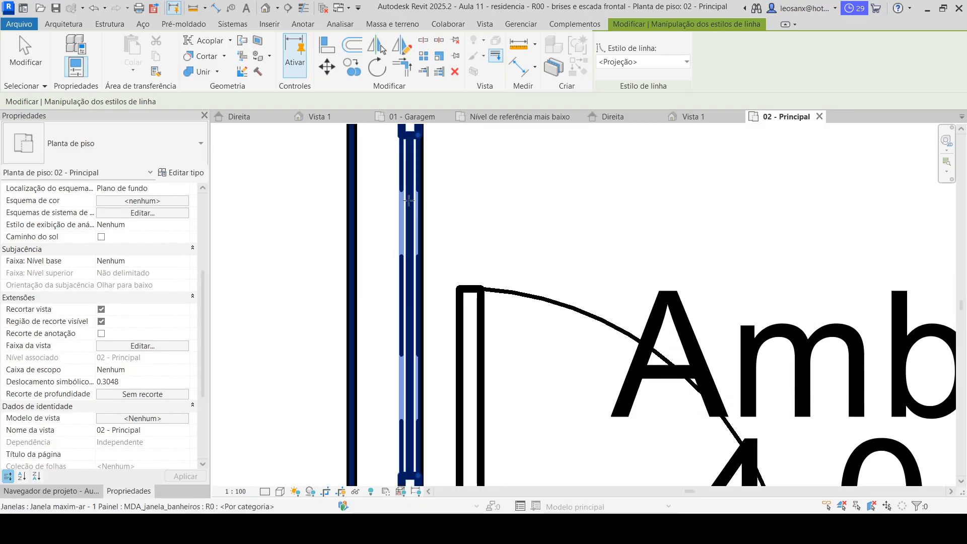
{"action": "scroll", "coordinate": [446, 192], "scroll_direction": "down", "scroll_amount": 4}
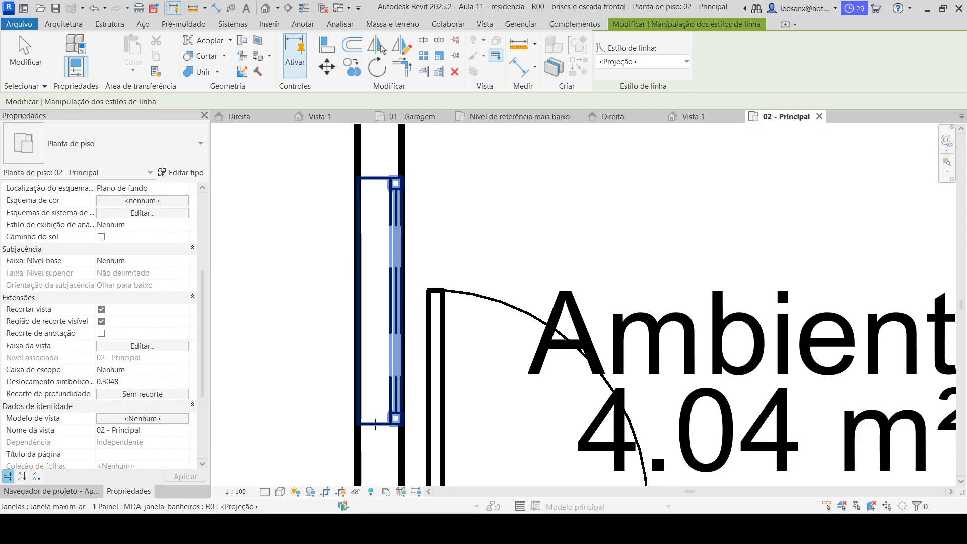
{"action": "scroll", "coordinate": [392, 247], "scroll_direction": "down", "scroll_amount": 3}
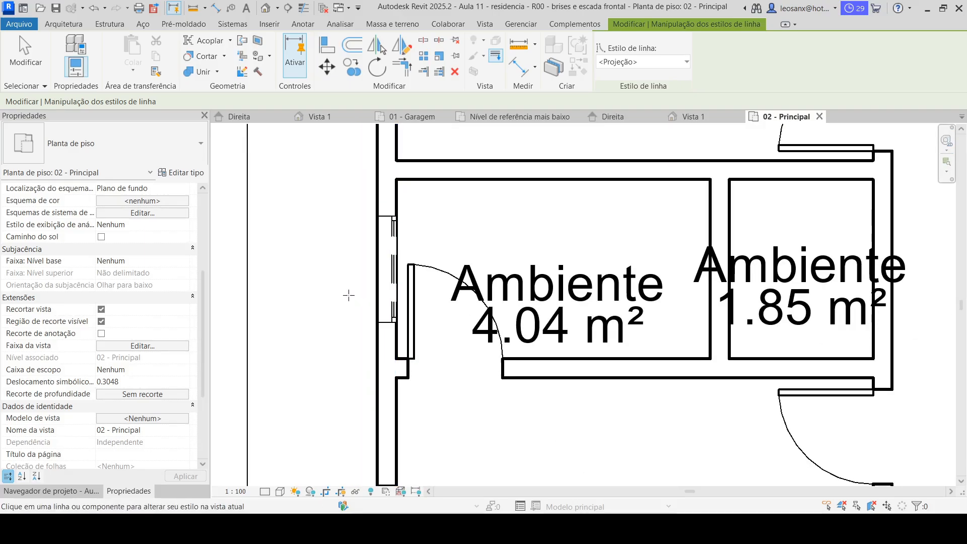
{"action": "left_click", "coordinate": [390, 217]}
{"action": "scroll", "coordinate": [327, 305], "scroll_direction": "down", "scroll_amount": 2}
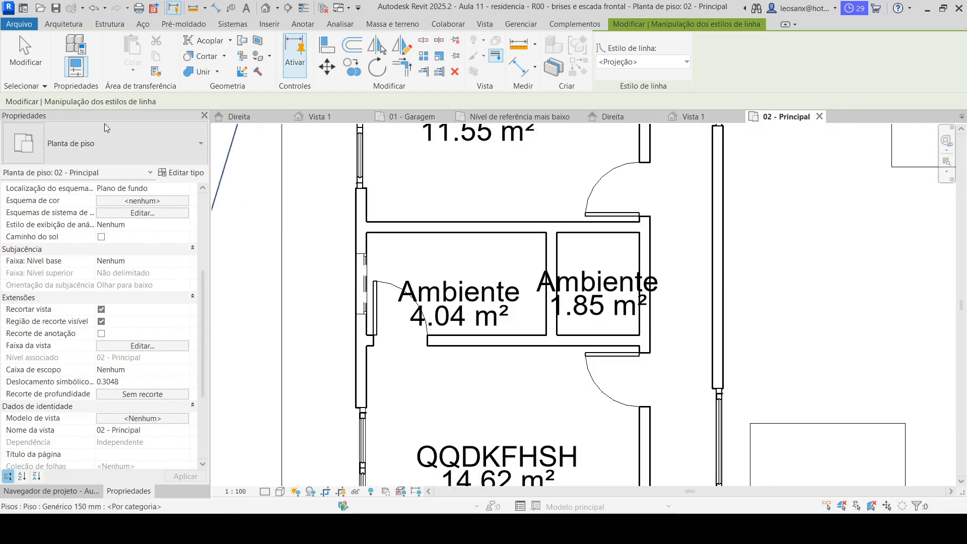
{"action": "left_click", "coordinate": [22, 58]}
{"action": "scroll", "coordinate": [398, 288], "scroll_direction": "down", "scroll_amount": 3}
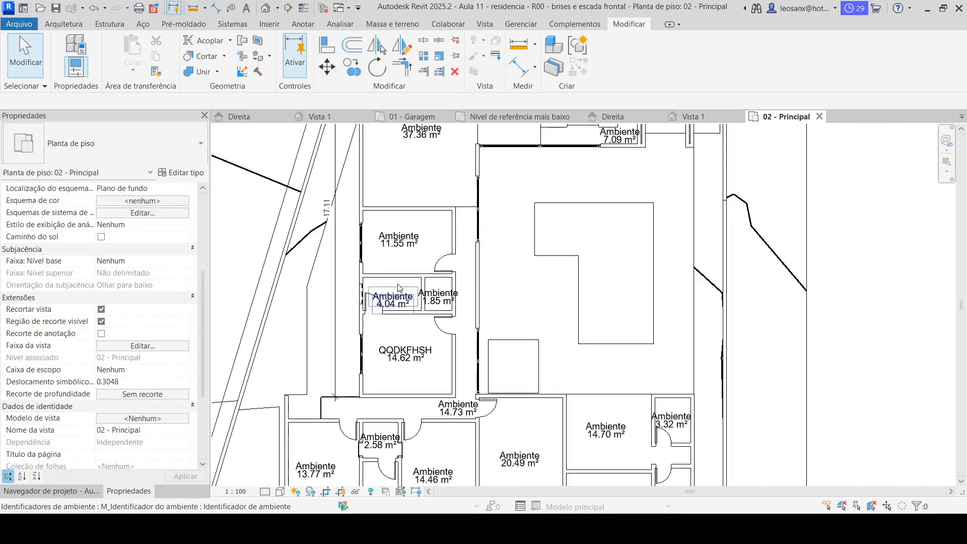
{"action": "middle_click_drag", "start_coordinate": [398, 288], "coordinate": [280, 334]}
{"action": "scroll", "coordinate": [462, 268], "scroll_direction": "up", "scroll_amount": 5}
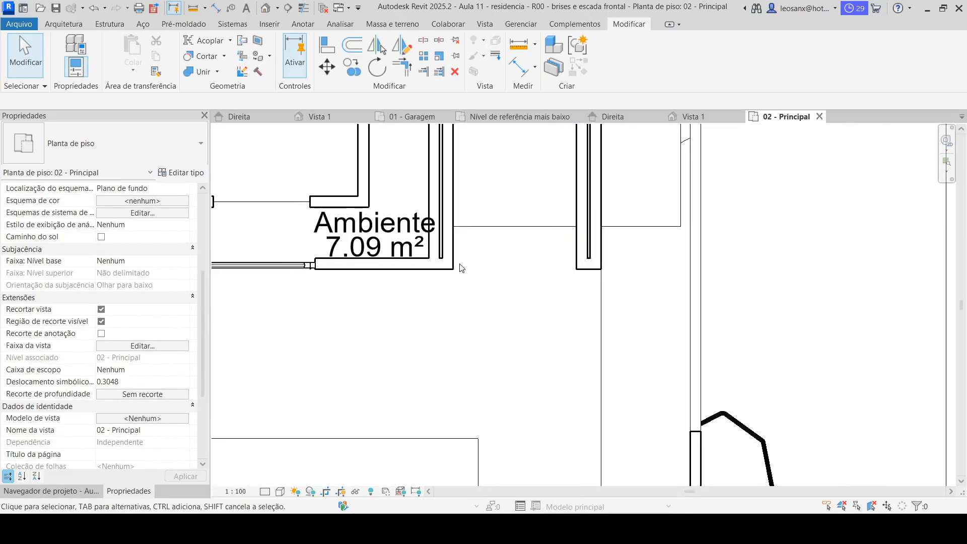
- Draw a 1.83 m <Projeção> detail line from the outer wall corner beside the 7.09 m² room to the end of the parallel double wall
{"action": "scroll", "coordinate": [462, 268], "scroll_direction": "up", "scroll_amount": 1}
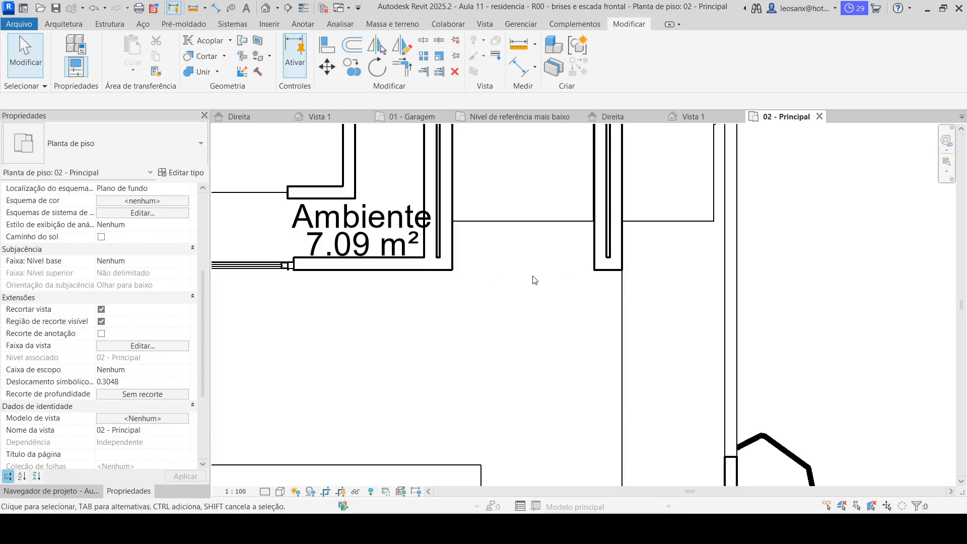
{"action": "middle_click_drag", "start_coordinate": [543, 293], "coordinate": [583, 332]}
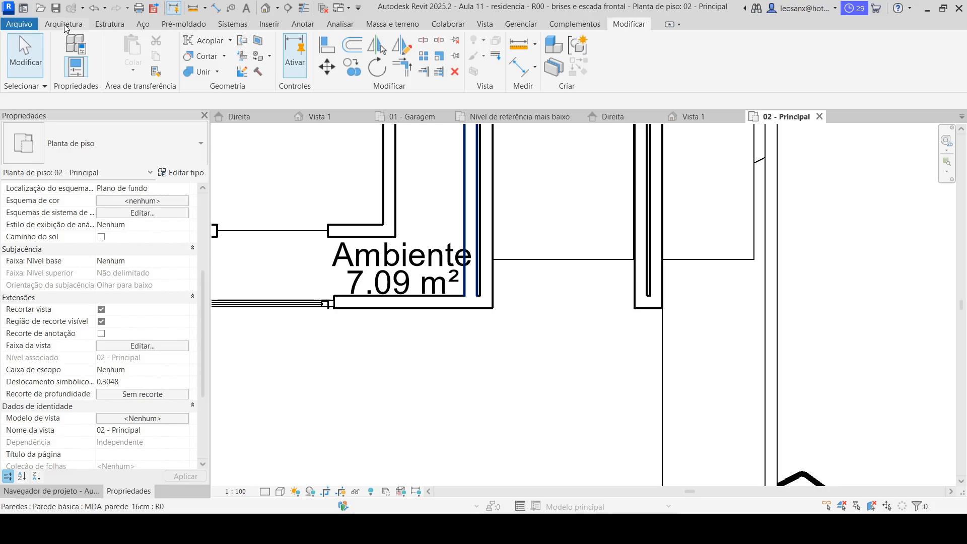
{"action": "left_click", "coordinate": [296, 26]}
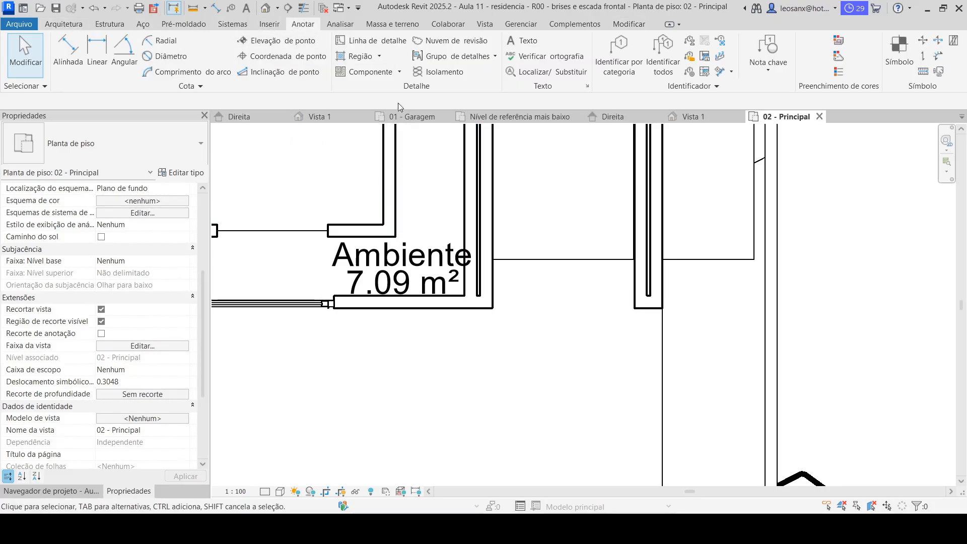
{"action": "left_click", "coordinate": [341, 42]}
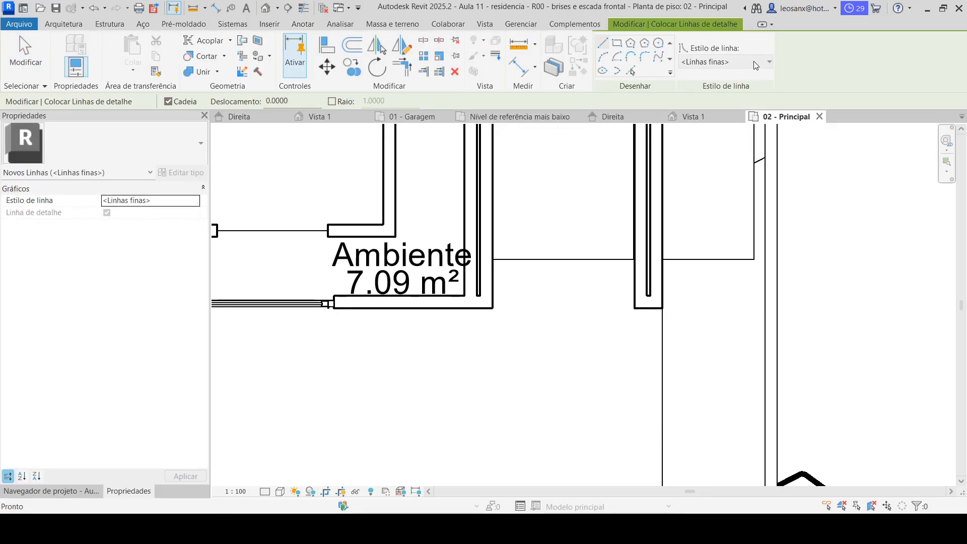
{"action": "left_click", "coordinate": [755, 62]}
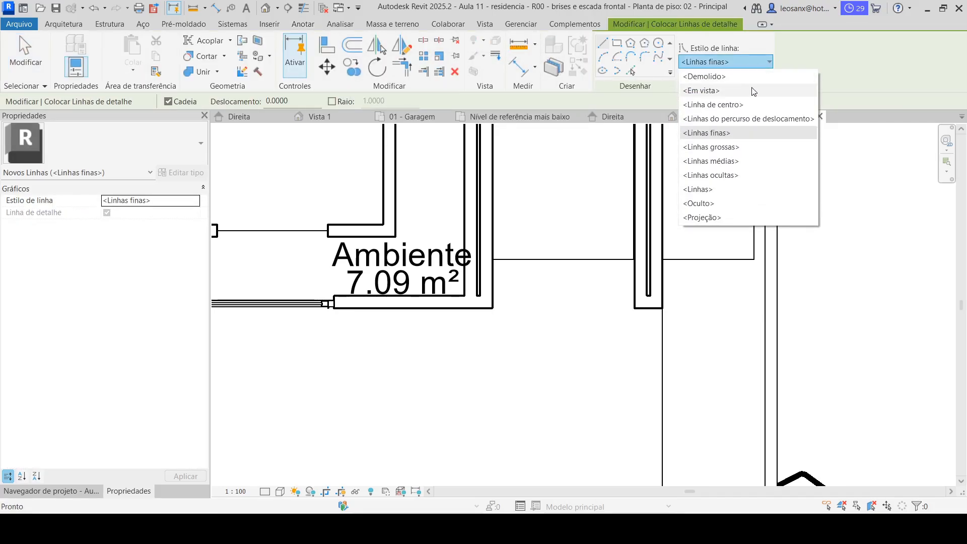
{"action": "left_click", "coordinate": [705, 217]}
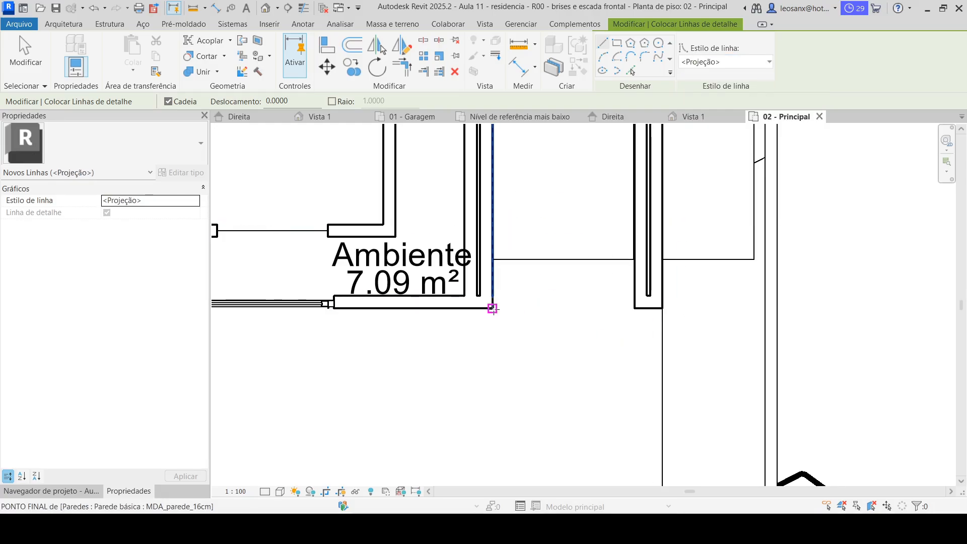
{"action": "left_click", "coordinate": [492, 308]}
{"action": "left_click", "coordinate": [635, 308]}
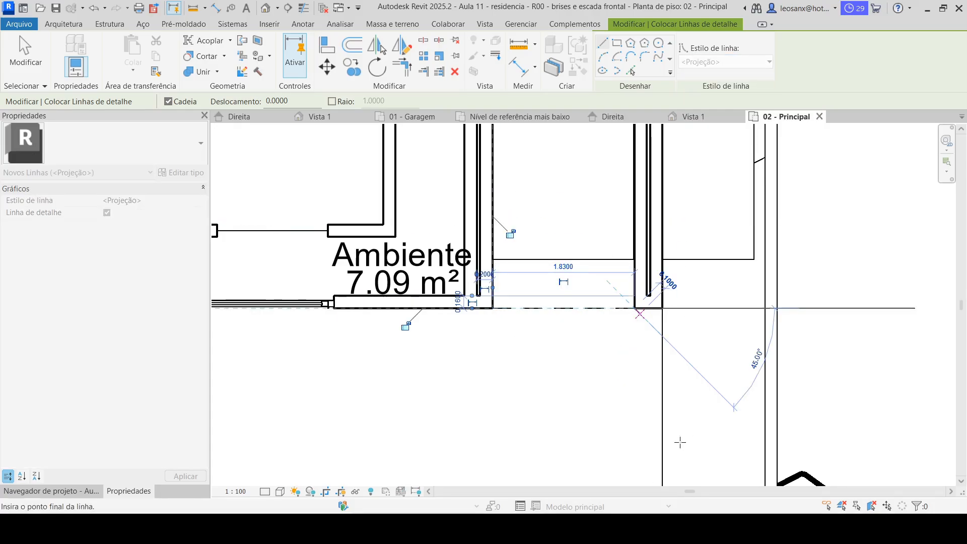
{"action": "key", "text": "Escape"}
{"action": "key", "text": "Escape"}
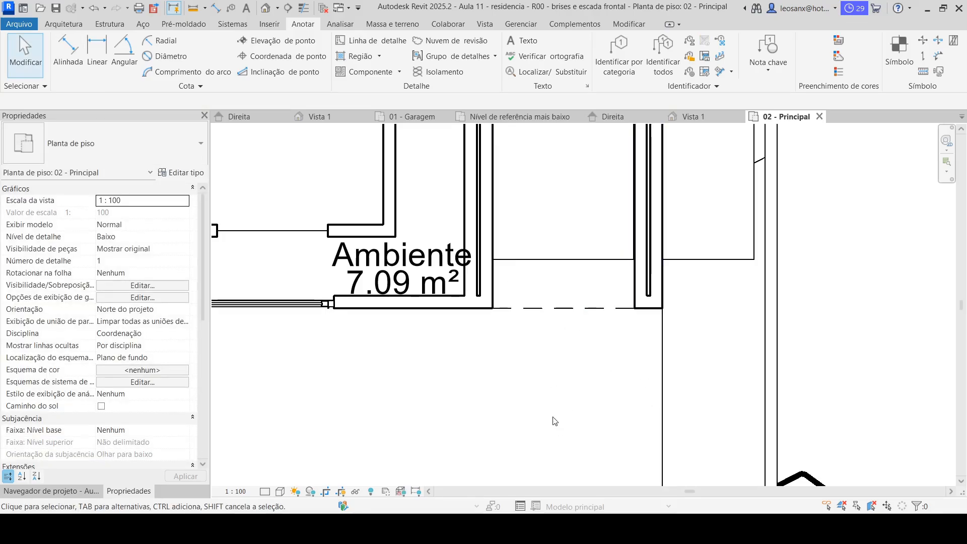
- Draw a 1.83 m <Projeção> detail line between the two double walls near the brises, level with the inner face of the 10.45 m² room's wall
{"action": "scroll", "coordinate": [554, 420], "scroll_direction": "down", "scroll_amount": 2}
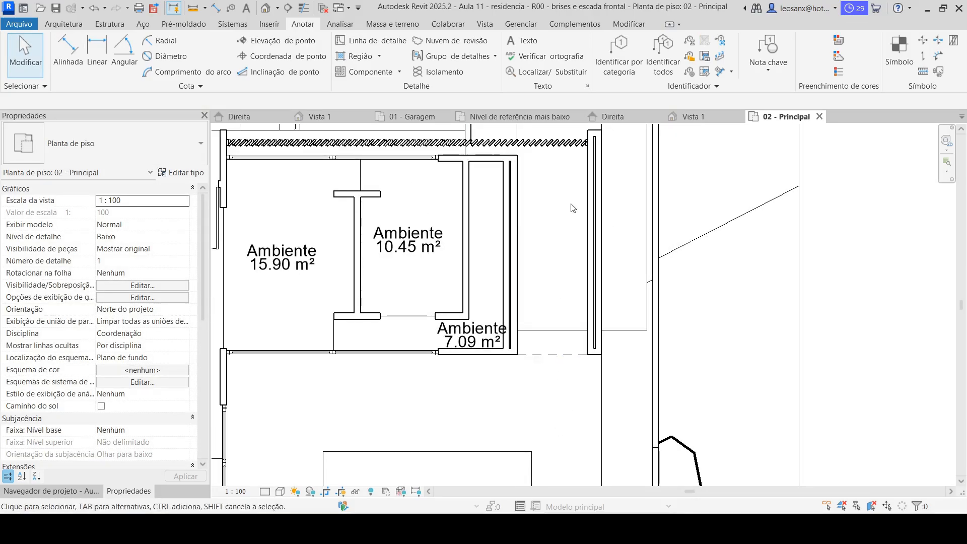
{"action": "scroll", "coordinate": [582, 221], "scroll_direction": "up", "scroll_amount": 4}
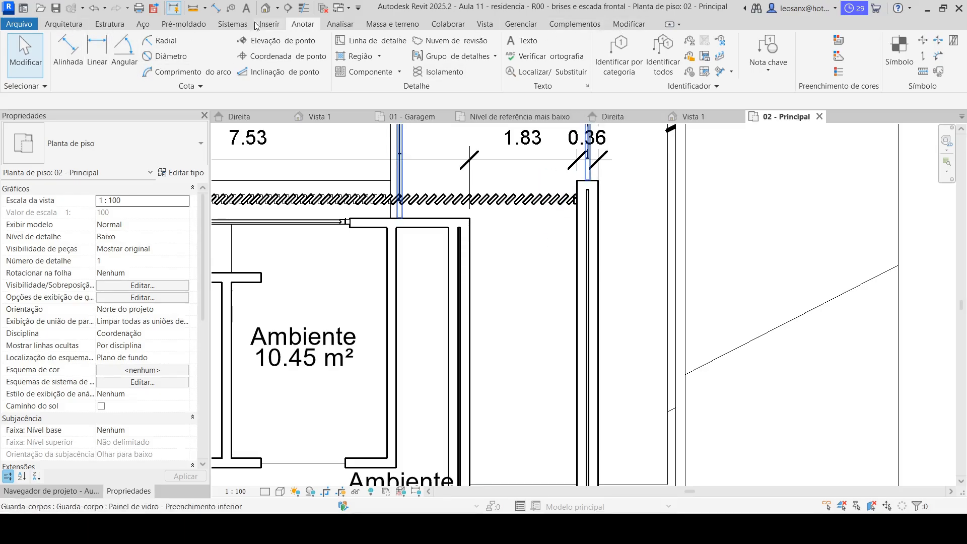
{"action": "left_click", "coordinate": [32, 20]}
{"action": "left_click", "coordinate": [846, 229]}
{"action": "left_click", "coordinate": [361, 44]}
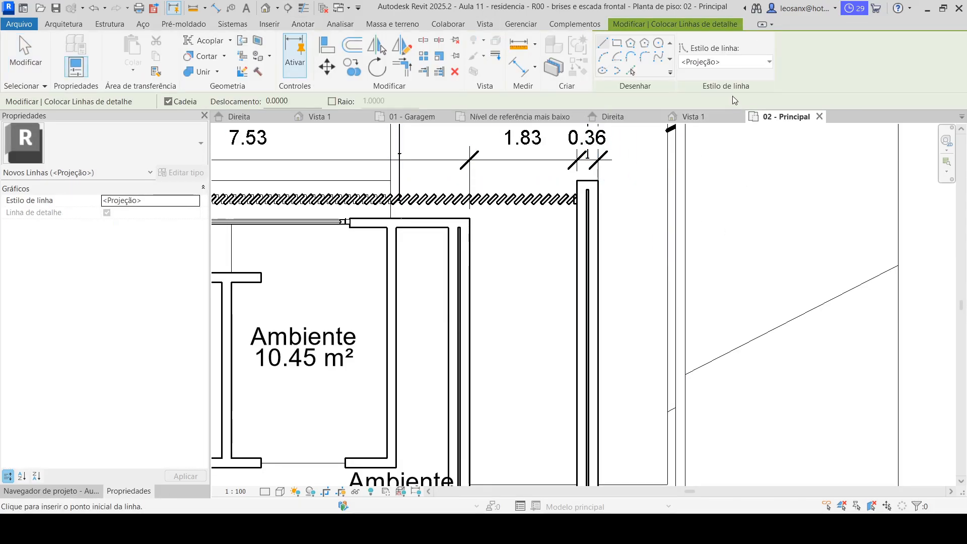
{"action": "scroll", "coordinate": [466, 222], "scroll_direction": "up", "scroll_amount": 2}
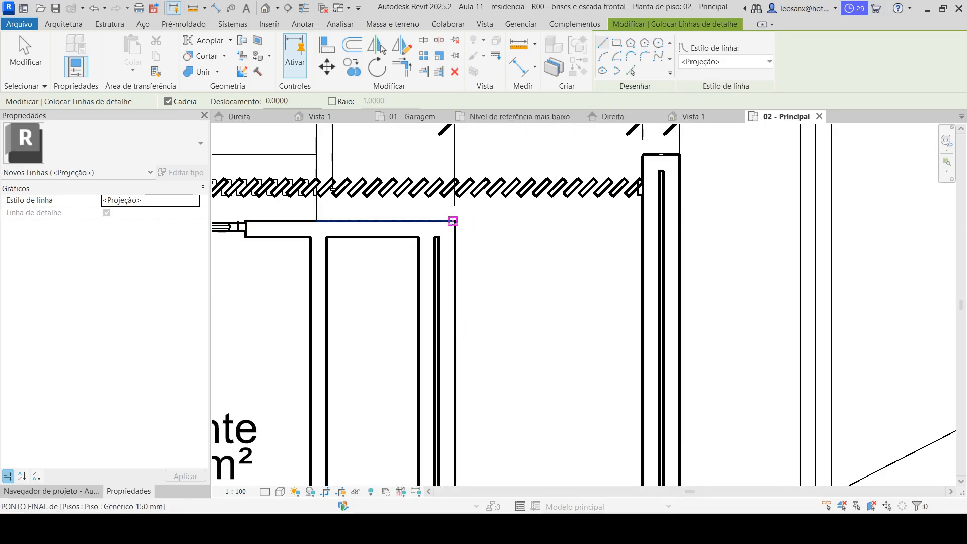
{"action": "left_click", "coordinate": [455, 236]}
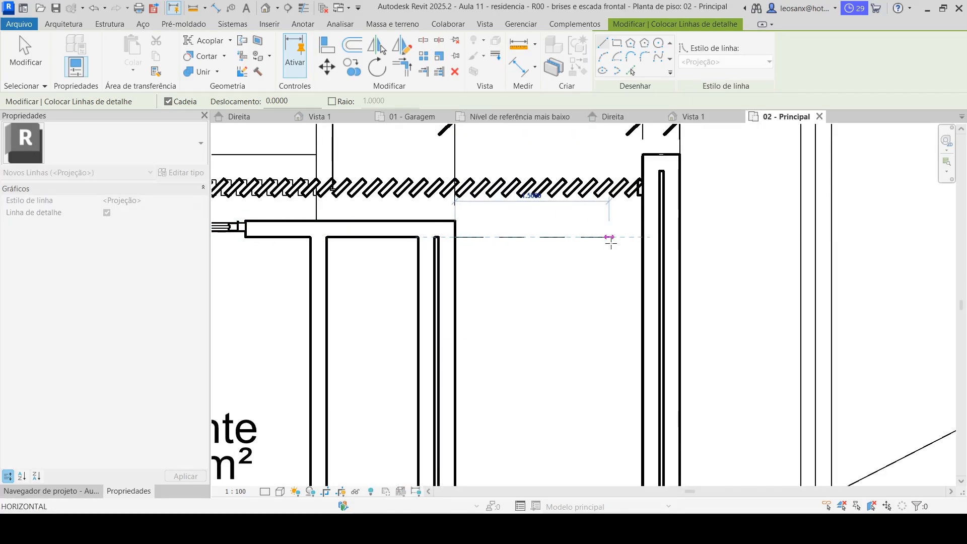
{"action": "left_click", "coordinate": [643, 236]}
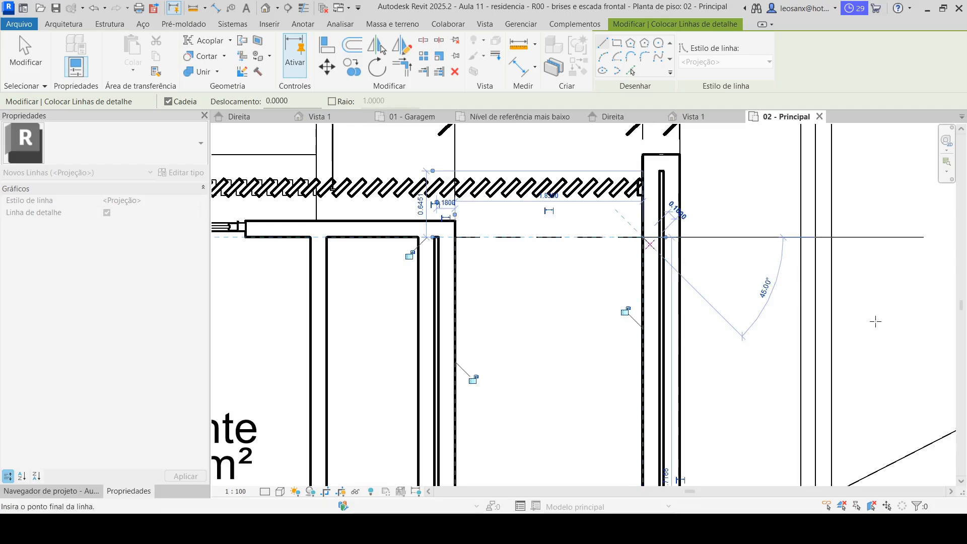
{"action": "key", "text": "Escape"}
{"action": "key", "text": "Escape"}
- Examine the new projection lines in the whole plan and how the 3.99 m² room's window is drawn in the outer wall
{"action": "scroll", "coordinate": [609, 214], "scroll_direction": "down", "scroll_amount": 2}
{"action": "scroll", "coordinate": [609, 214], "scroll_direction": "down", "scroll_amount": 6}
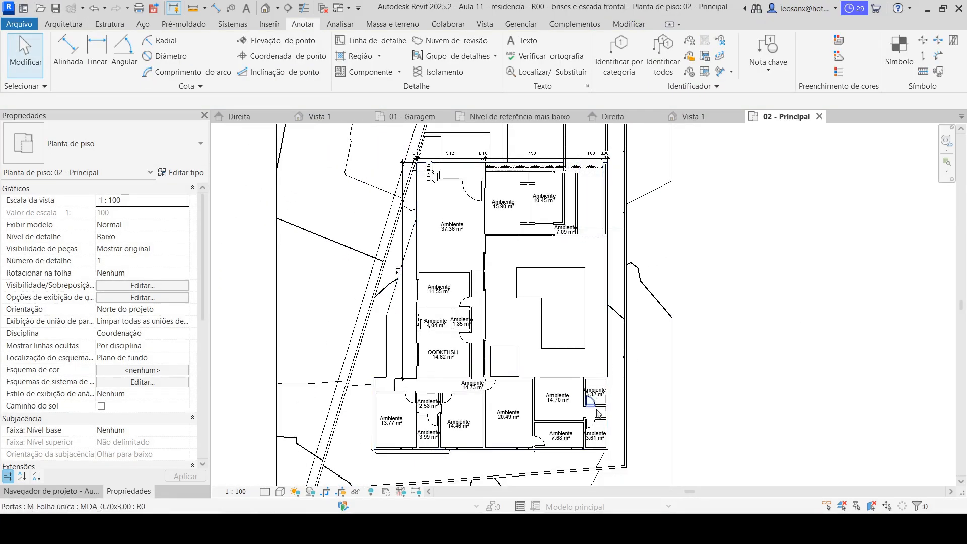
{"action": "scroll", "coordinate": [531, 414], "scroll_direction": "up", "scroll_amount": 3}
{"action": "middle_click_drag", "start_coordinate": [519, 243], "coordinate": [507, 219]}
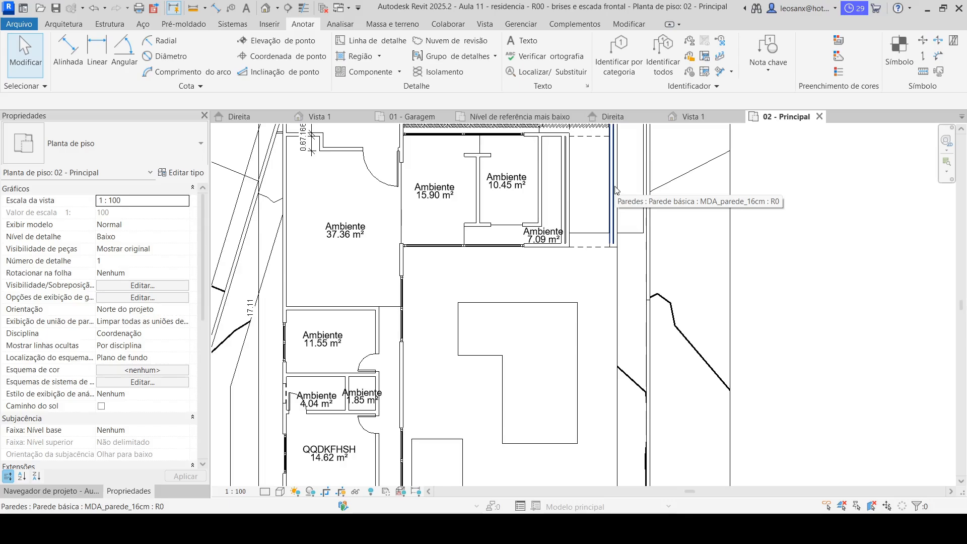
{"action": "scroll", "coordinate": [617, 197], "scroll_direction": "down", "scroll_amount": 3}
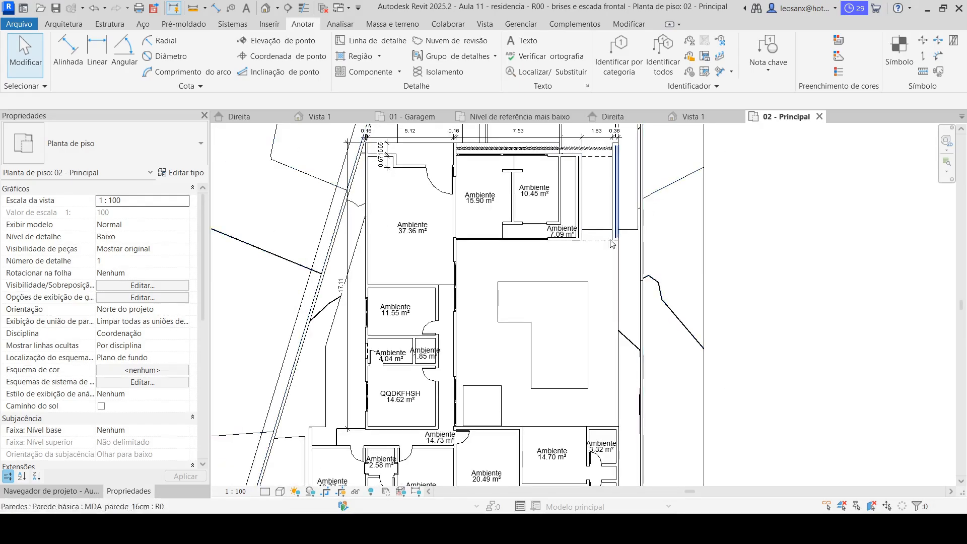
{"action": "middle_click_drag", "start_coordinate": [597, 322], "coordinate": [669, 320]}
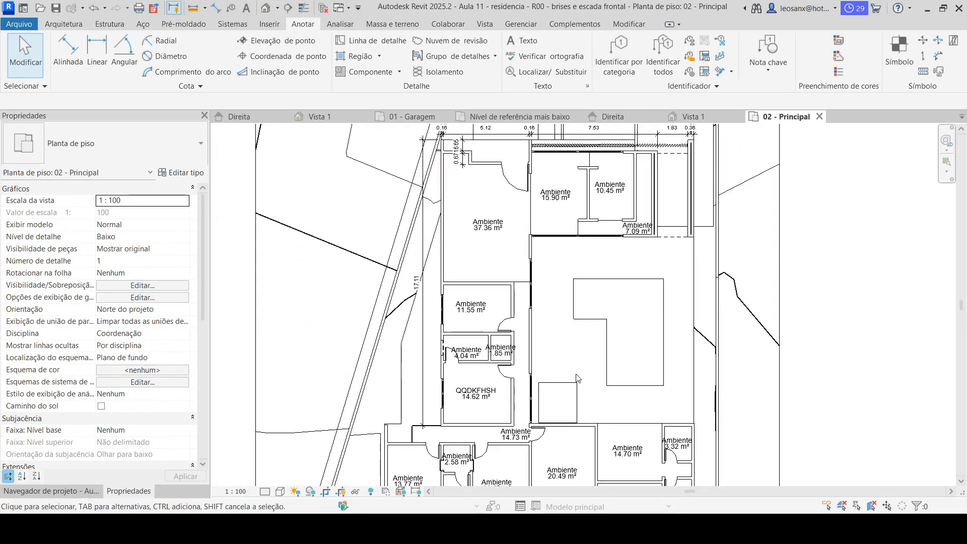
{"action": "scroll", "coordinate": [450, 366], "scroll_direction": "up", "scroll_amount": 2}
{"action": "scroll", "coordinate": [448, 217], "scroll_direction": "down", "scroll_amount": 2}
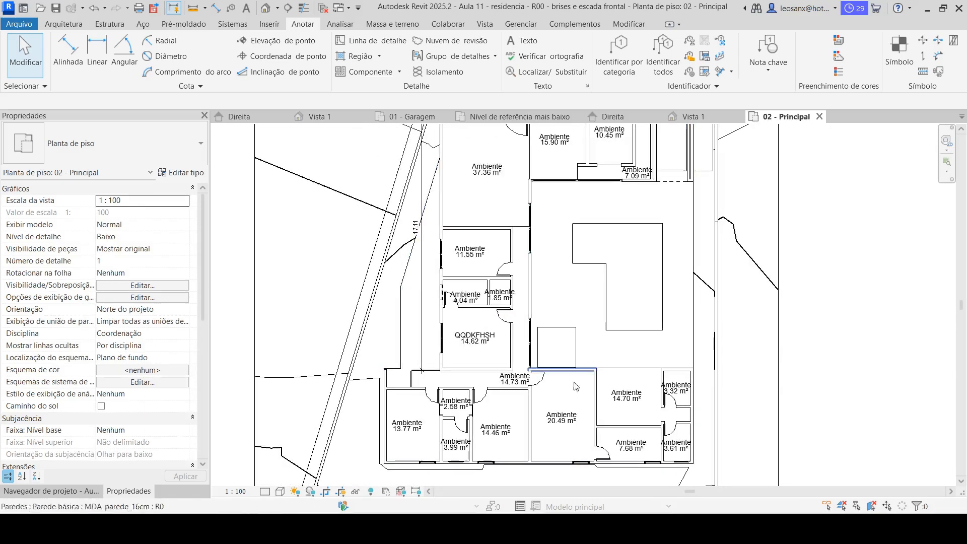
{"action": "middle_click_drag", "start_coordinate": [585, 403], "coordinate": [653, 309]}
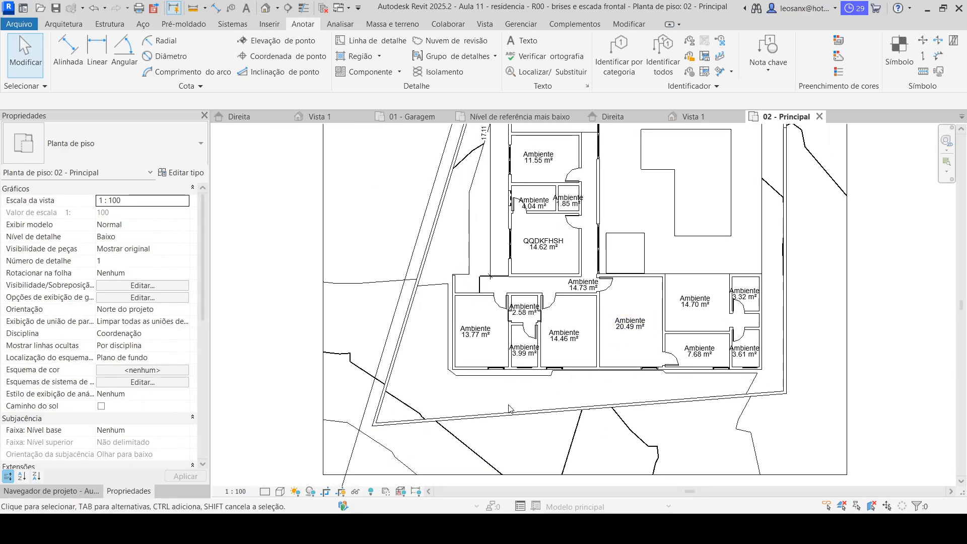
{"action": "scroll", "coordinate": [510, 393], "scroll_direction": "up", "scroll_amount": 5}
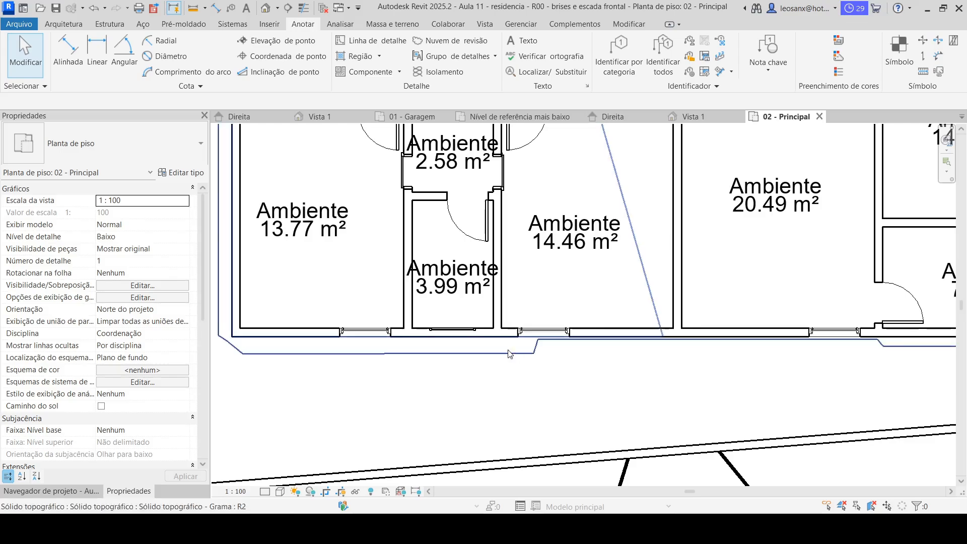
{"action": "scroll", "coordinate": [454, 343], "scroll_direction": "down", "scroll_amount": 2}
{"action": "scroll", "coordinate": [452, 389], "scroll_direction": "up", "scroll_amount": 1}
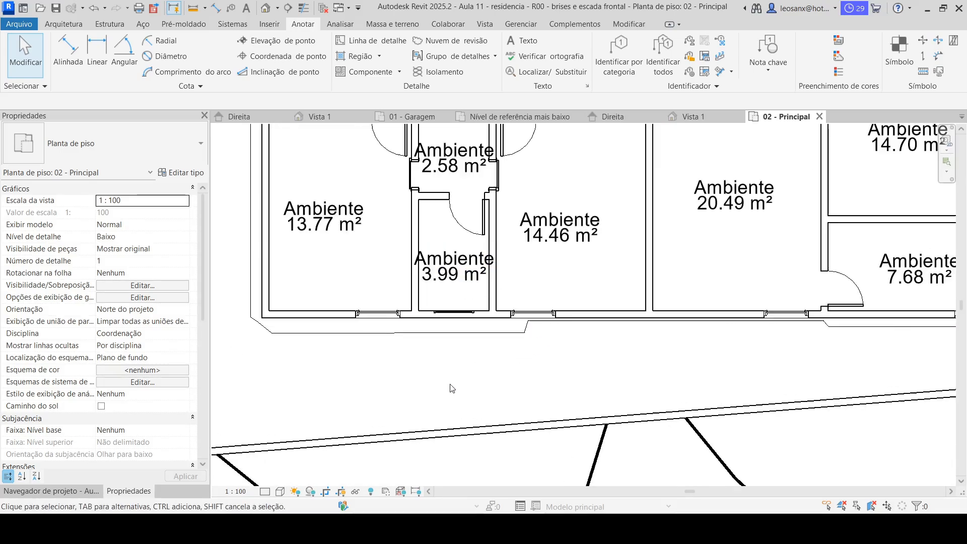
{"action": "scroll", "coordinate": [452, 388], "scroll_direction": "up", "scroll_amount": 1}
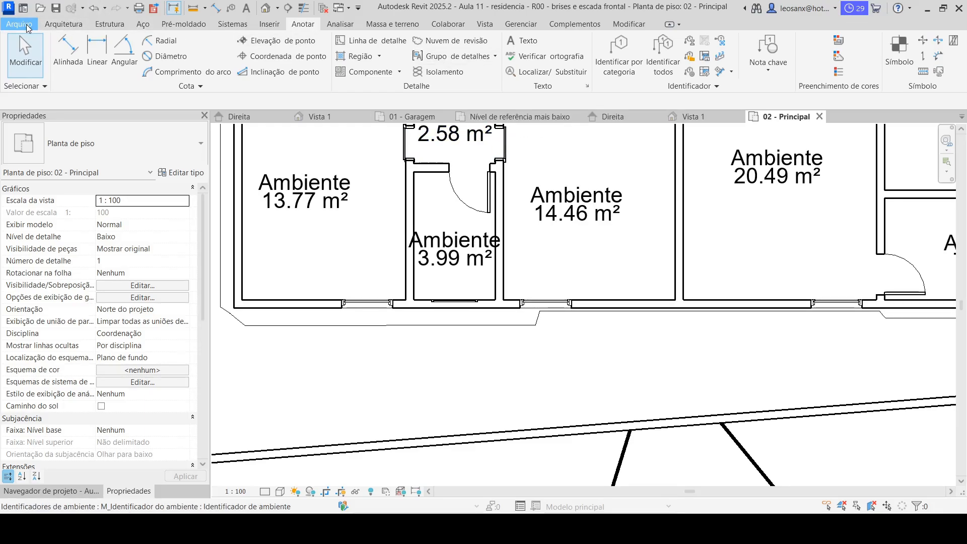
- Start a plan region and sketch a rectangle about 1.34 m wide around the 3.99 m² room's window, spanning the outer wall
{"action": "left_click", "coordinate": [56, 25]}
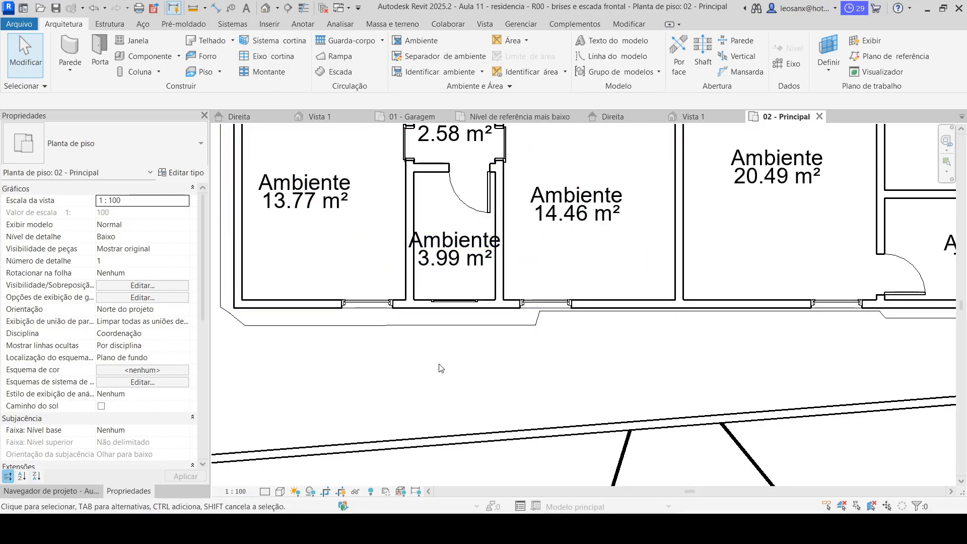
{"action": "left_click", "coordinate": [85, 489]}
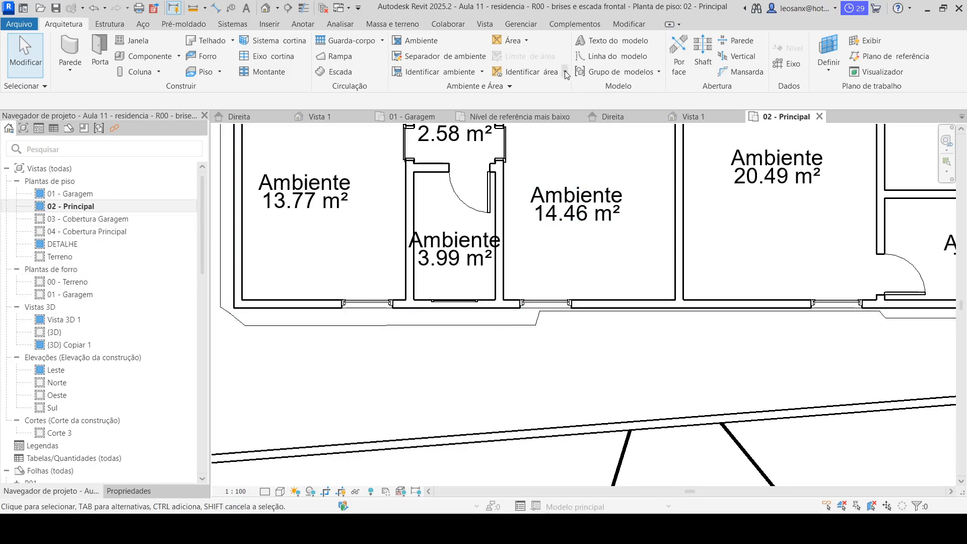
{"action": "left_click", "coordinate": [486, 24]}
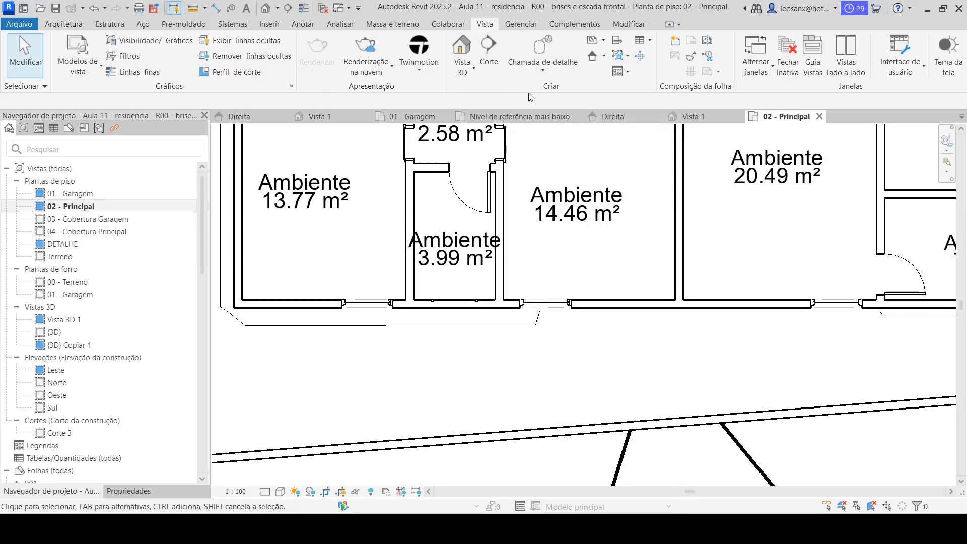
{"action": "left_click", "coordinate": [601, 43]}
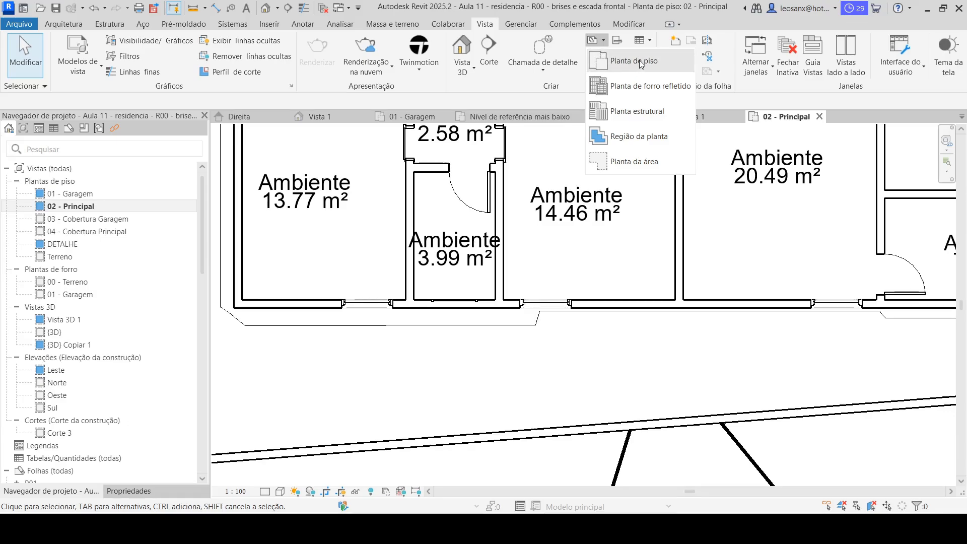
{"action": "left_click", "coordinate": [605, 137]}
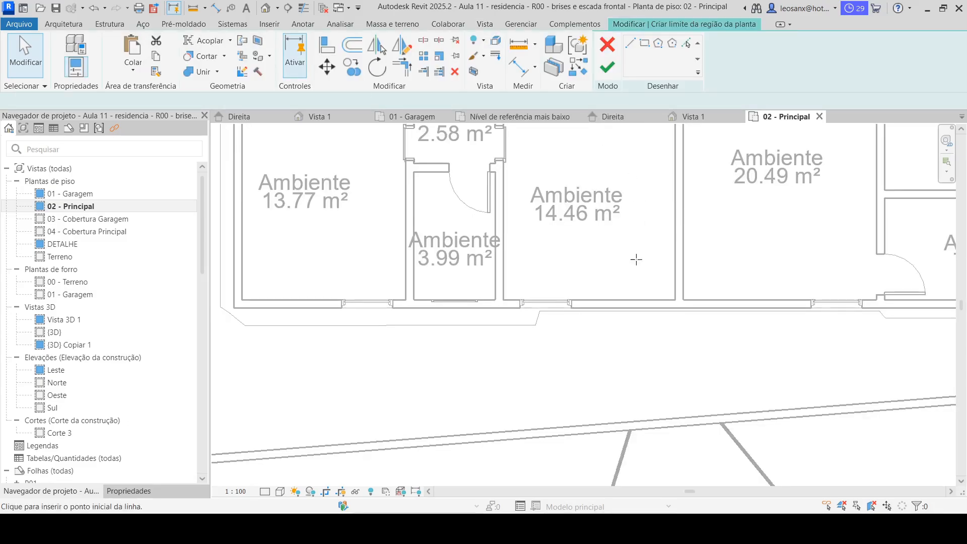
{"action": "left_click", "coordinate": [644, 42]}
{"action": "scroll", "coordinate": [412, 317], "scroll_direction": "up", "scroll_amount": 3}
{"action": "scroll", "coordinate": [408, 290], "scroll_direction": "up", "scroll_amount": 2}
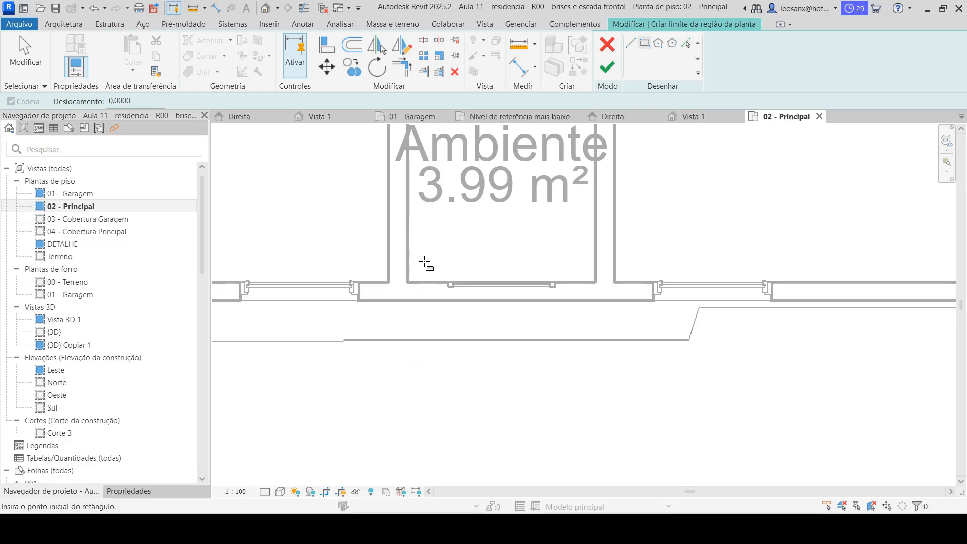
{"action": "left_click", "coordinate": [419, 257]}
{"action": "left_click", "coordinate": [578, 318]}
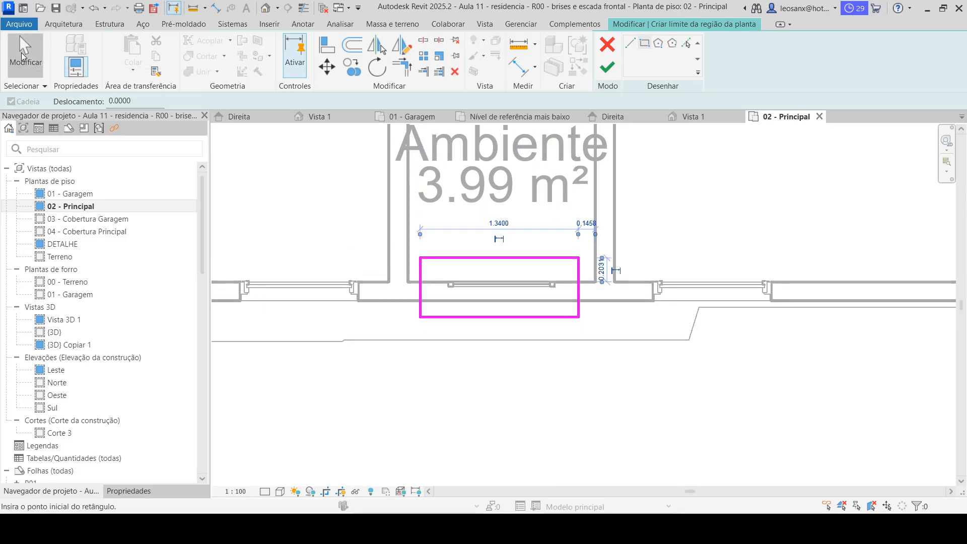
- Set the plan region's cut plane offset to 1.7 in its view range and finish the region
{"action": "left_click", "coordinate": [16, 58]}
{"action": "left_click", "coordinate": [129, 491]}
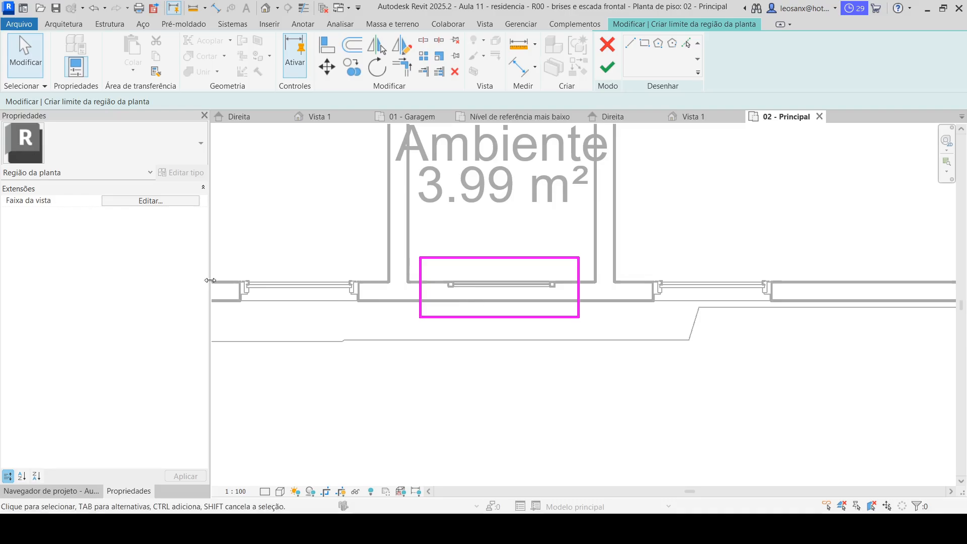
{"action": "left_click", "coordinate": [145, 201]}
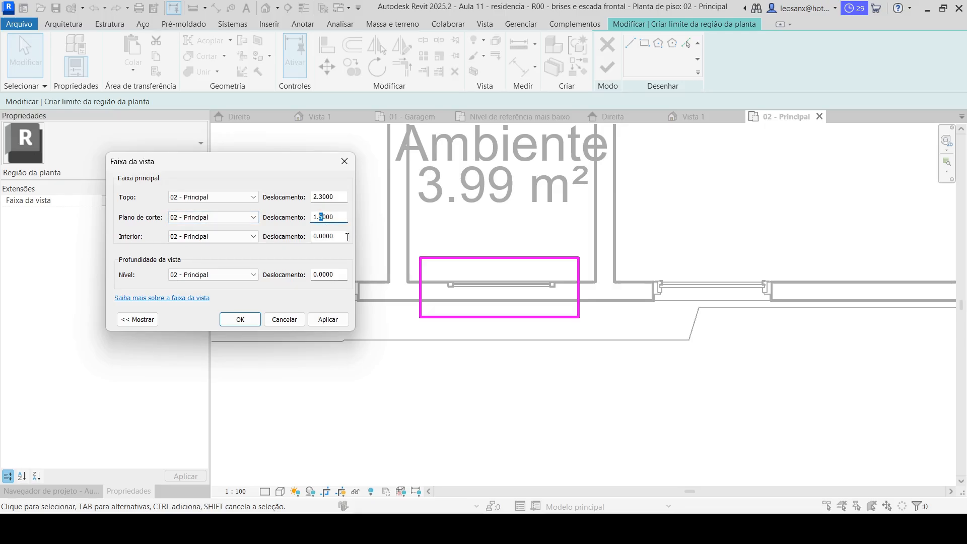
{"action": "type", "text": "7"}
{"action": "left_click", "coordinate": [322, 317]}
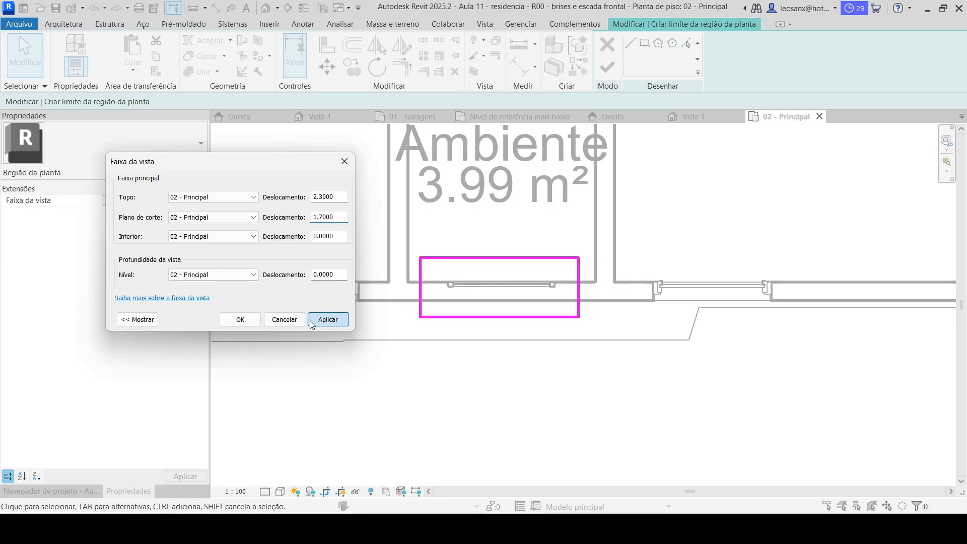
{"action": "left_click", "coordinate": [241, 321]}
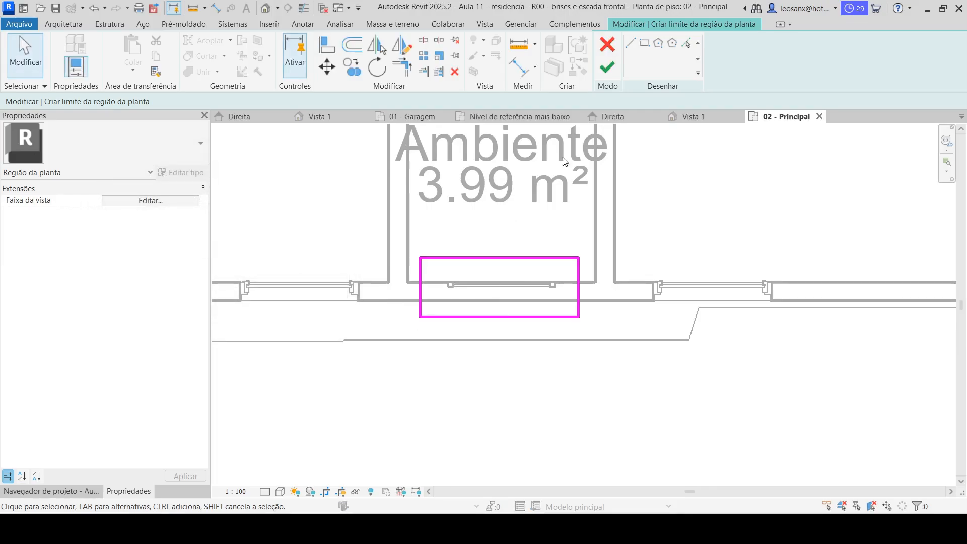
{"action": "left_click", "coordinate": [607, 69]}
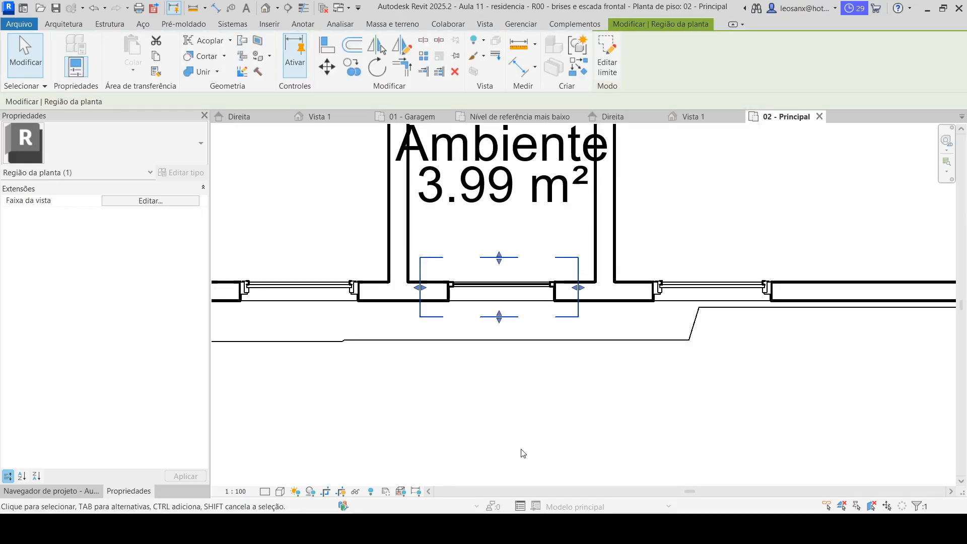
- Deselect the plan region and examine the small high window between the tall windows on the side facade in the {3D} view
{"action": "scroll", "coordinate": [542, 302], "scroll_direction": "up", "scroll_amount": 3}
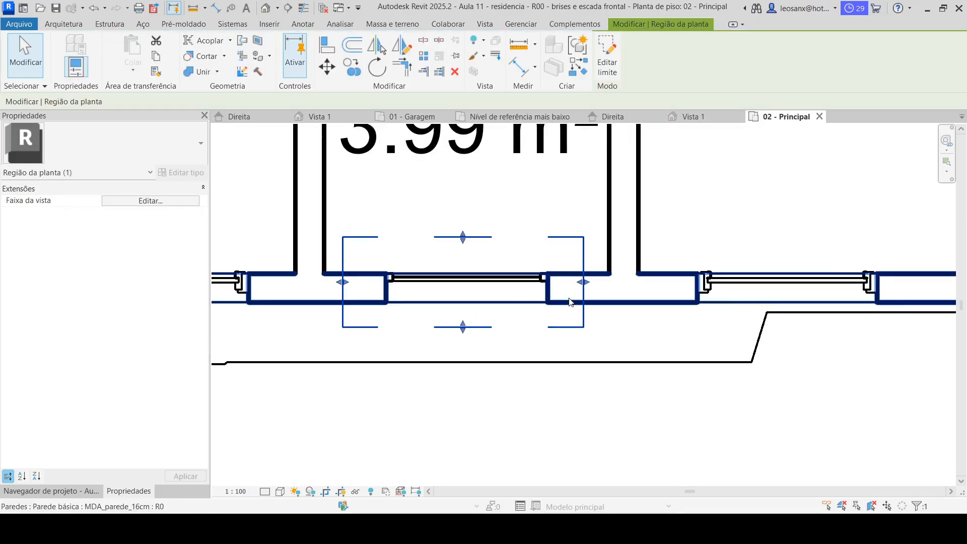
{"action": "left_click", "coordinate": [501, 456]}
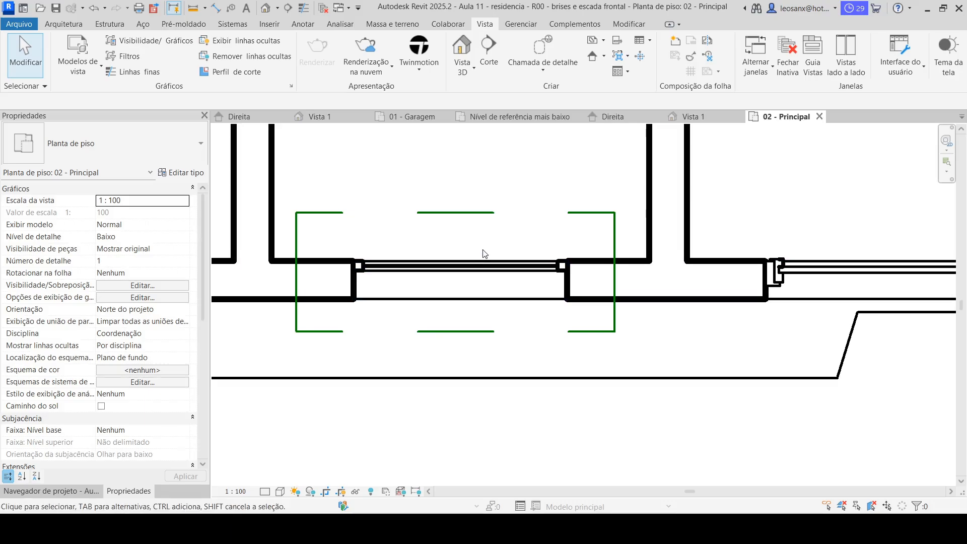
{"action": "left_click", "coordinate": [73, 491]}
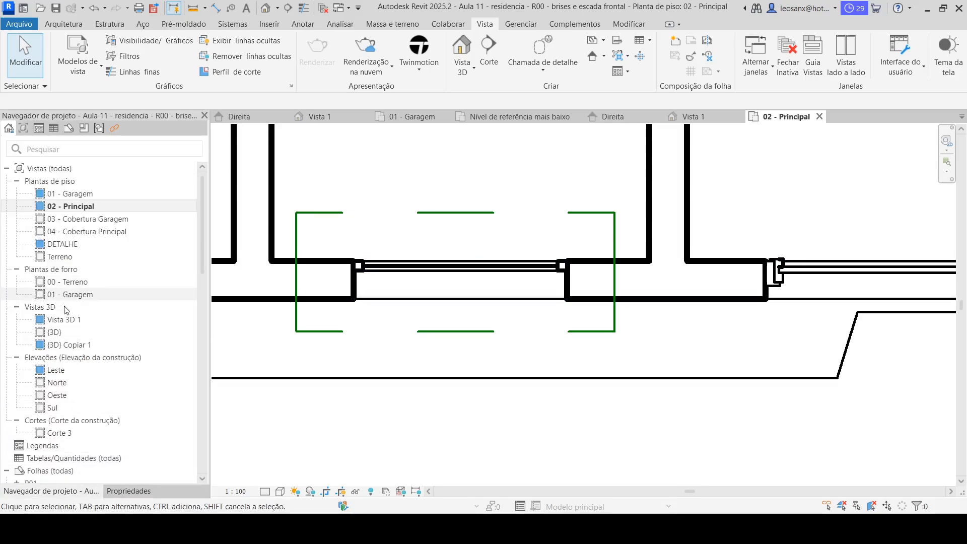
{"action": "double_click", "coordinate": [56, 332]}
{"action": "scroll", "coordinate": [576, 247], "scroll_direction": "down", "scroll_amount": 4}
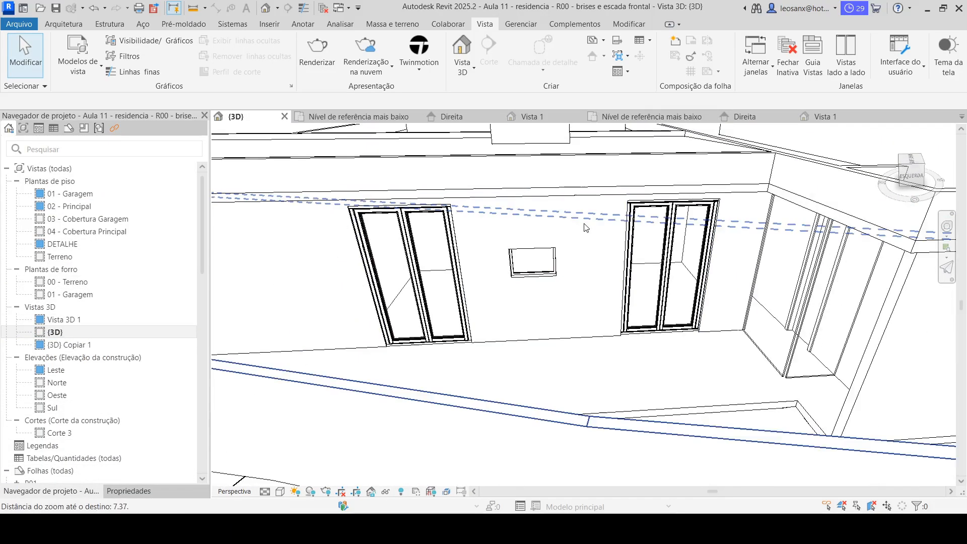
{"action": "middle_click_drag", "start_coordinate": [607, 253], "coordinate": [456, 272], "text": "shift"}
{"action": "scroll", "coordinate": [623, 294], "scroll_direction": "down", "scroll_amount": 4}
{"action": "scroll", "coordinate": [623, 291], "scroll_direction": "up", "scroll_amount": 8}
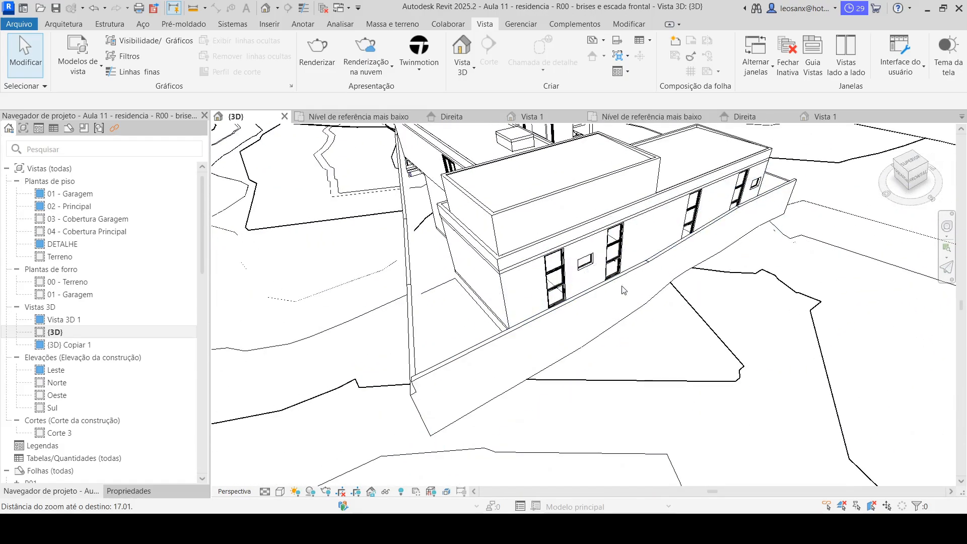
{"action": "scroll", "coordinate": [606, 222], "scroll_direction": "up", "scroll_amount": 2}
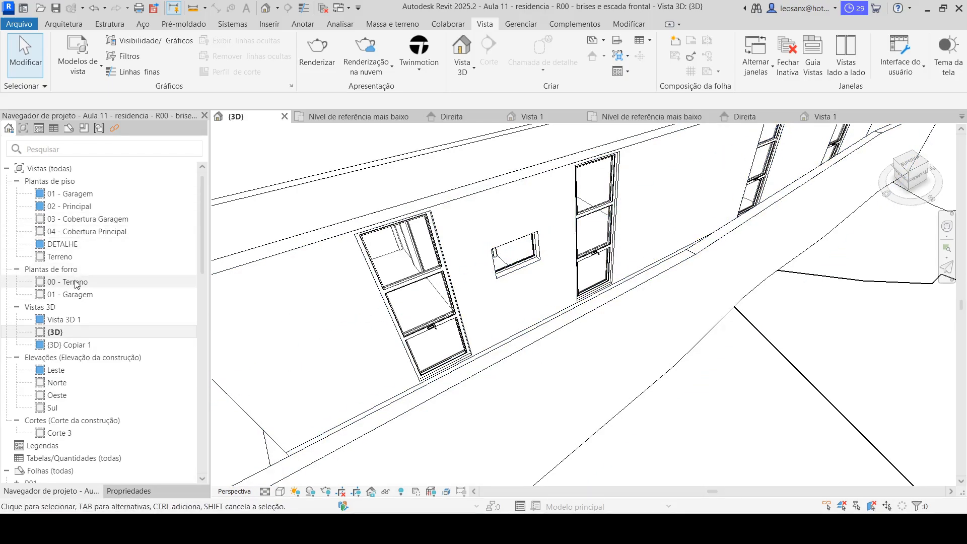
- In the 02 - Principal plan, override the 3.99 m² room's window pane lines with the <Projeção> line style using Linework
{"action": "double_click", "coordinate": [82, 207]}
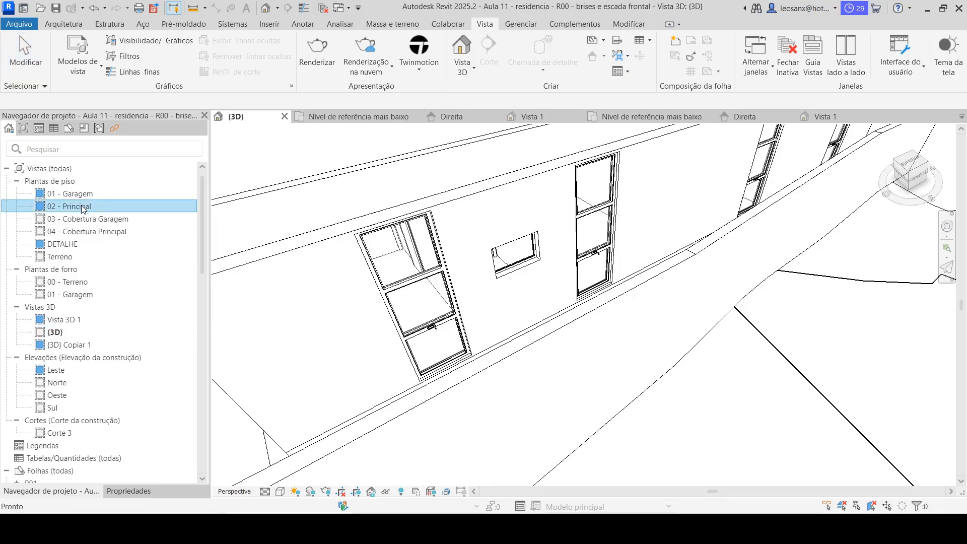
{"action": "scroll", "coordinate": [535, 282], "scroll_direction": "down", "scroll_amount": 2}
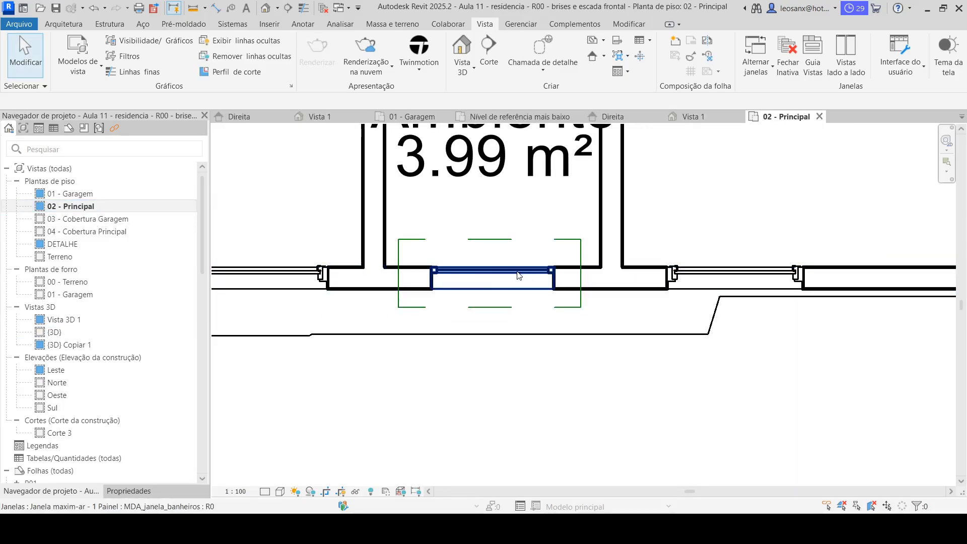
{"action": "scroll", "coordinate": [483, 282], "scroll_direction": "up", "scroll_amount": 2}
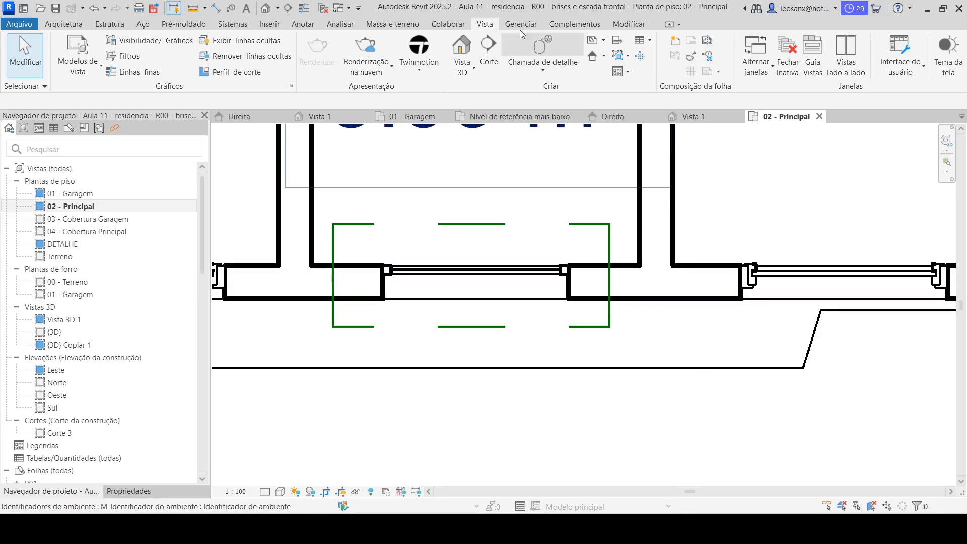
{"action": "left_click", "coordinate": [628, 24]}
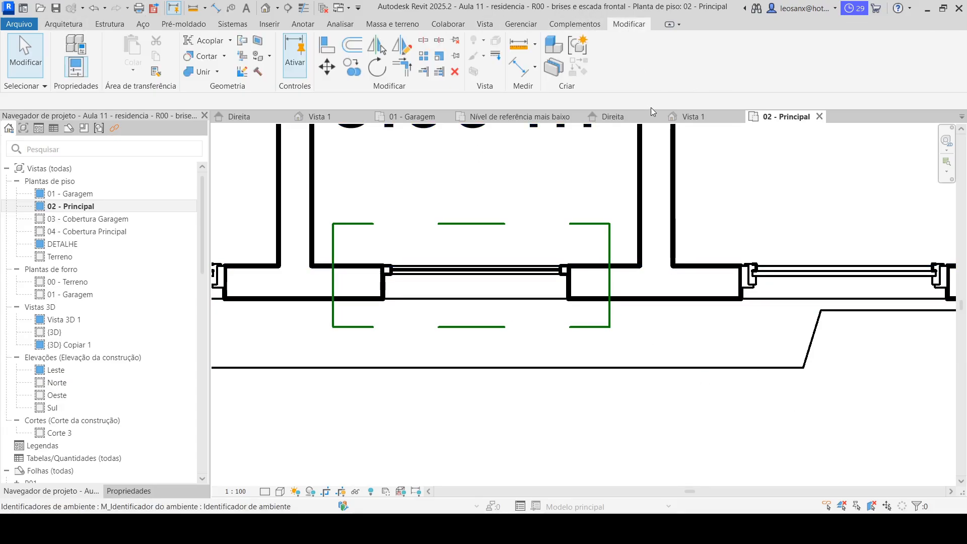
{"action": "left_click", "coordinate": [496, 59]}
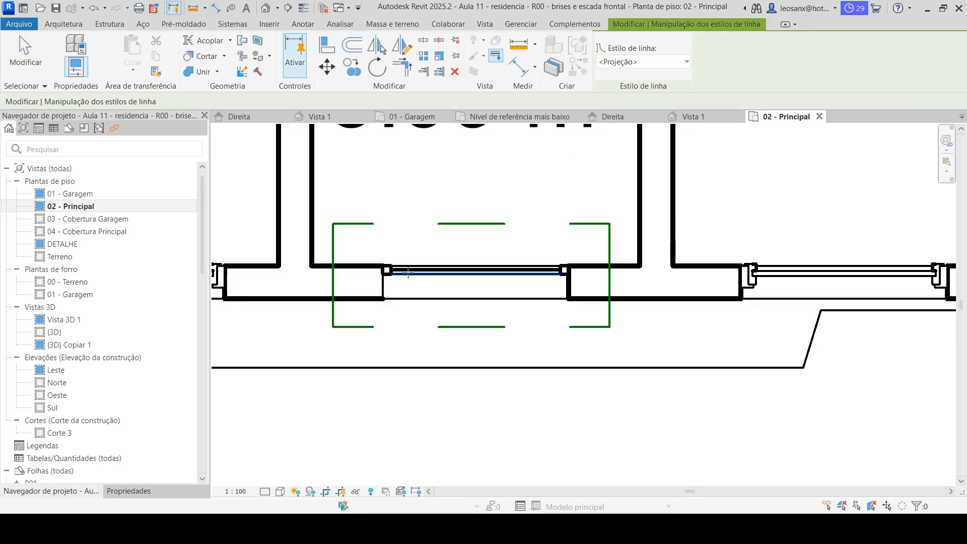
{"action": "left_click", "coordinate": [391, 268]}
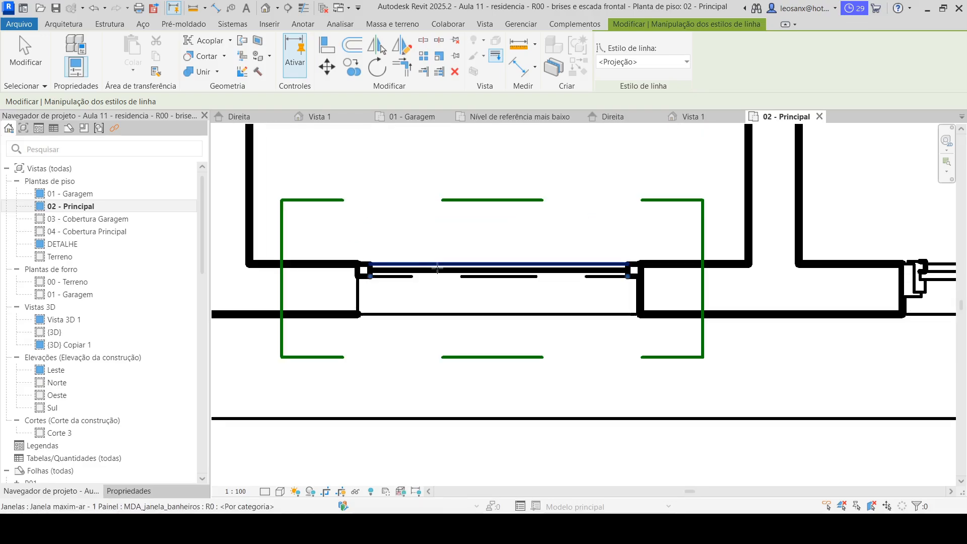
{"action": "scroll", "coordinate": [432, 270], "scroll_direction": "up", "scroll_amount": 2}
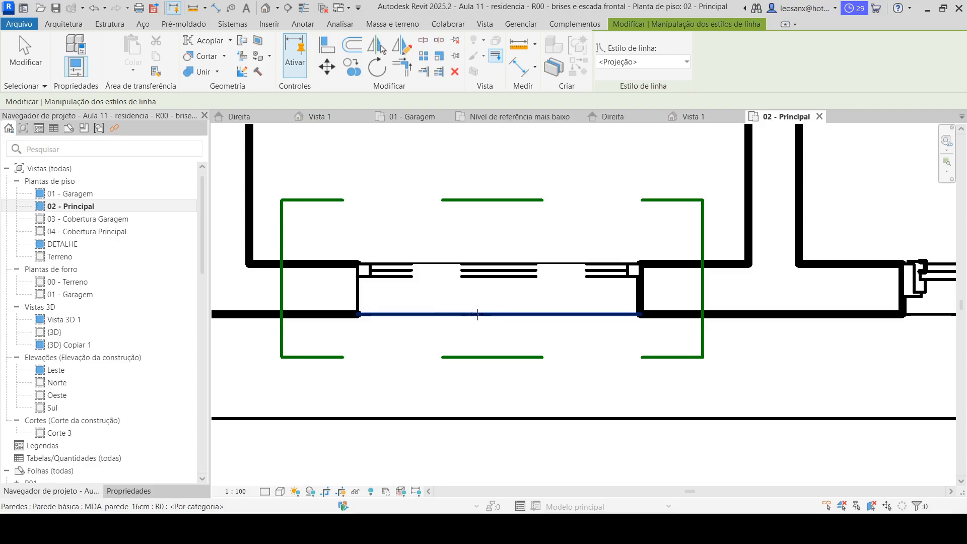
- Apply the <Projeção> line style to the inner and outer wall edges across the 3.99 m² room's window opening
{"action": "scroll", "coordinate": [362, 276], "scroll_direction": "down", "scroll_amount": 1}
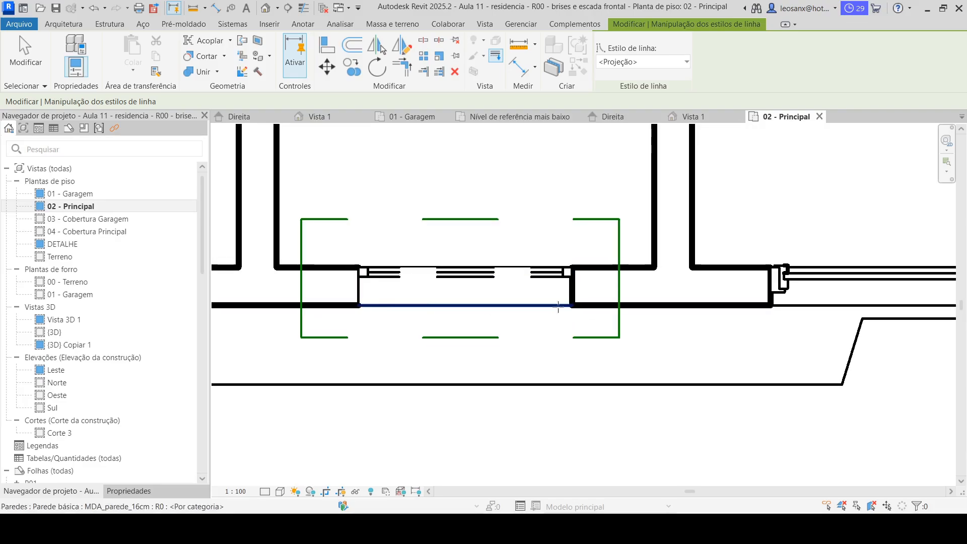
{"action": "left_click", "coordinate": [521, 306]}
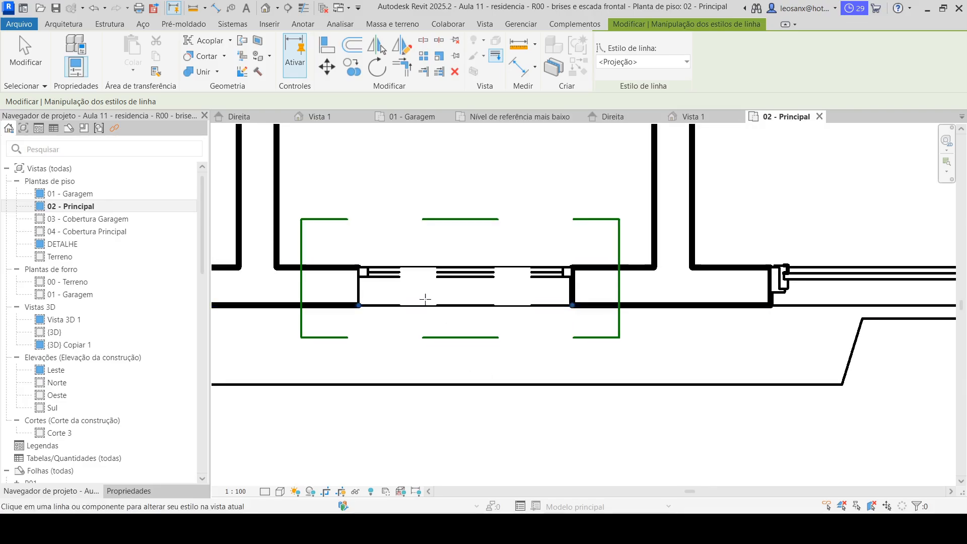
{"action": "left_click", "coordinate": [426, 267]}
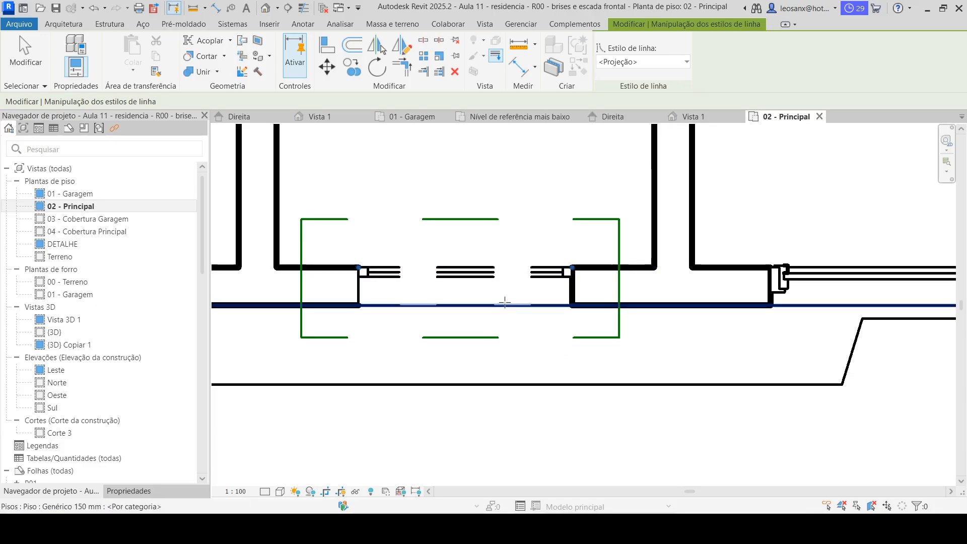
{"action": "key", "text": "Tab"}
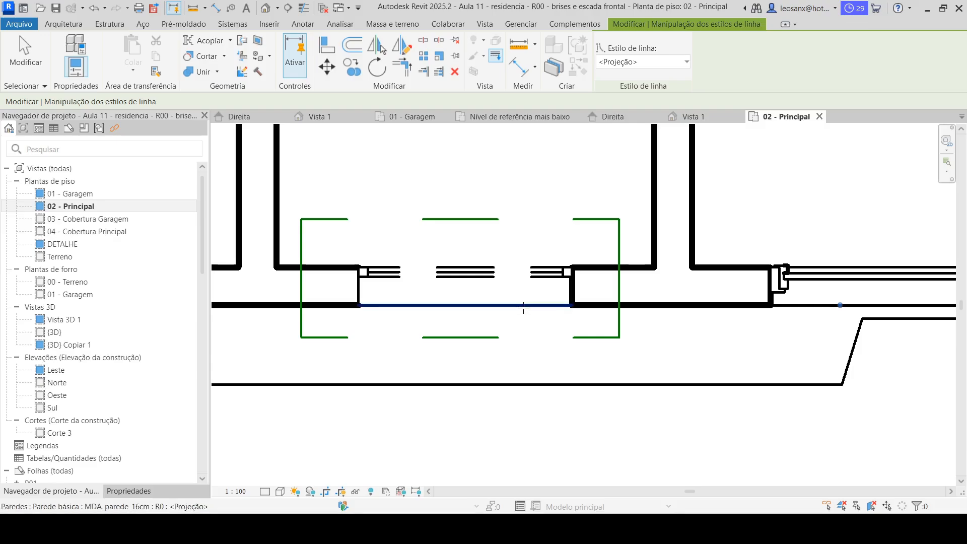
{"action": "left_click", "coordinate": [523, 307]}
{"action": "scroll", "coordinate": [524, 289], "scroll_direction": "up", "scroll_amount": 3}
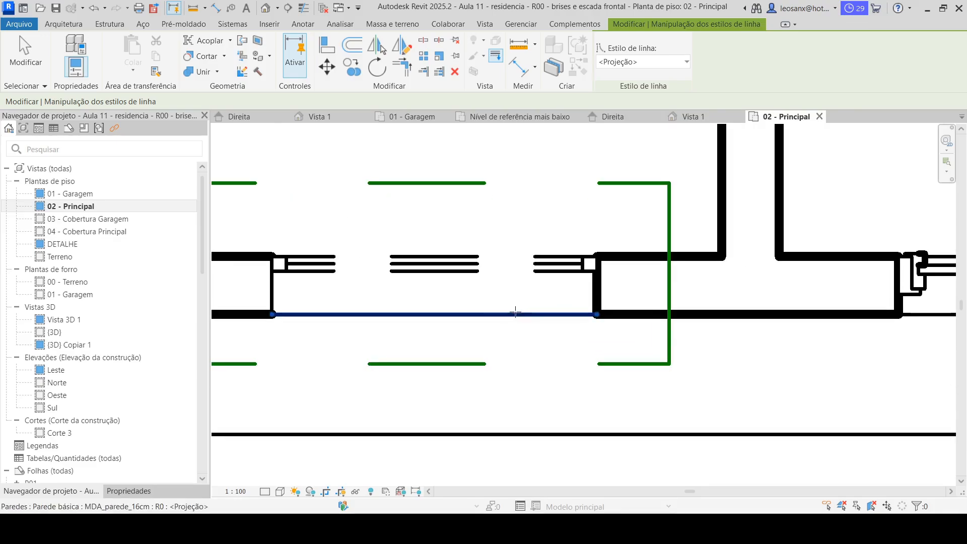
{"action": "left_click", "coordinate": [519, 313]}
{"action": "scroll", "coordinate": [559, 312], "scroll_direction": "down", "scroll_amount": 4}
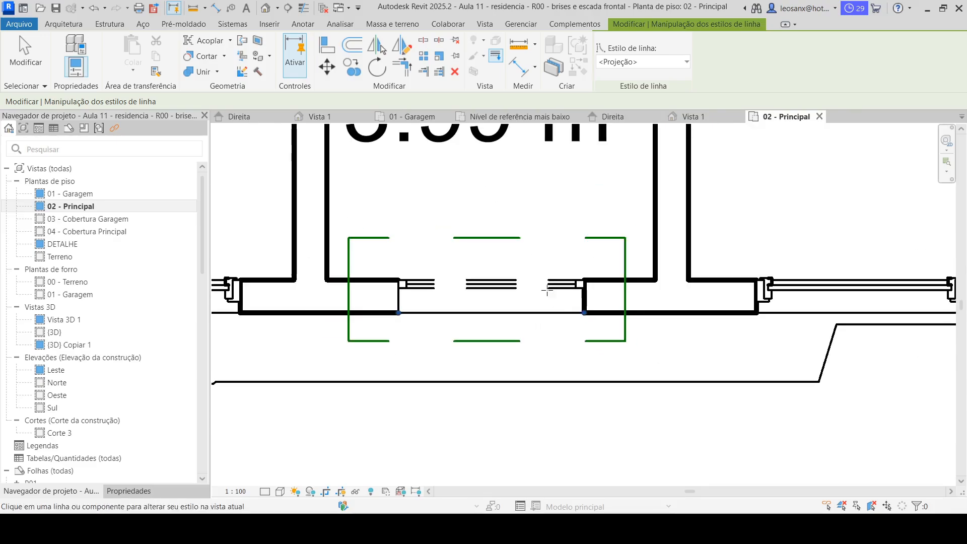
- Override the outer and inner wall edges across the window opening with the <Linhas médias> line style and finish Linework
{"action": "left_click", "coordinate": [676, 63]}
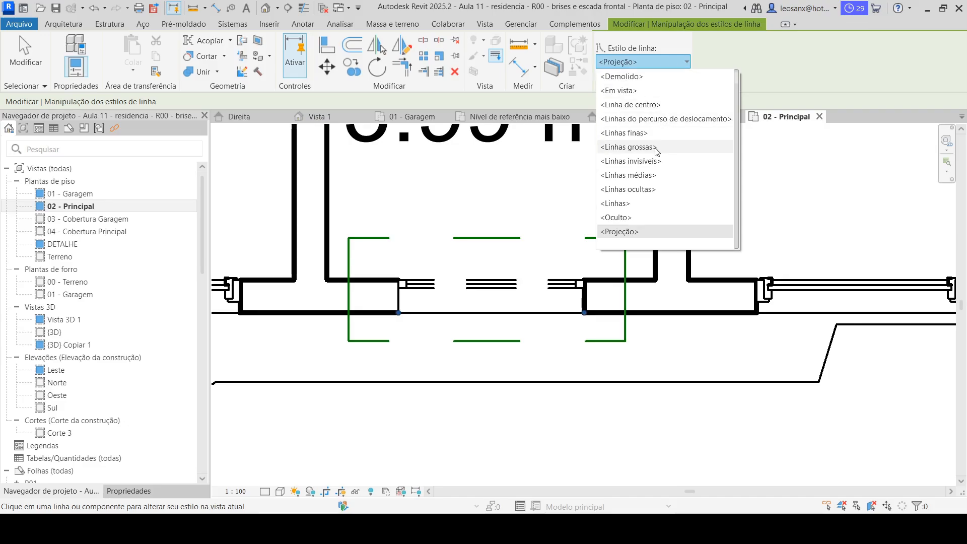
{"action": "left_click", "coordinate": [653, 175]}
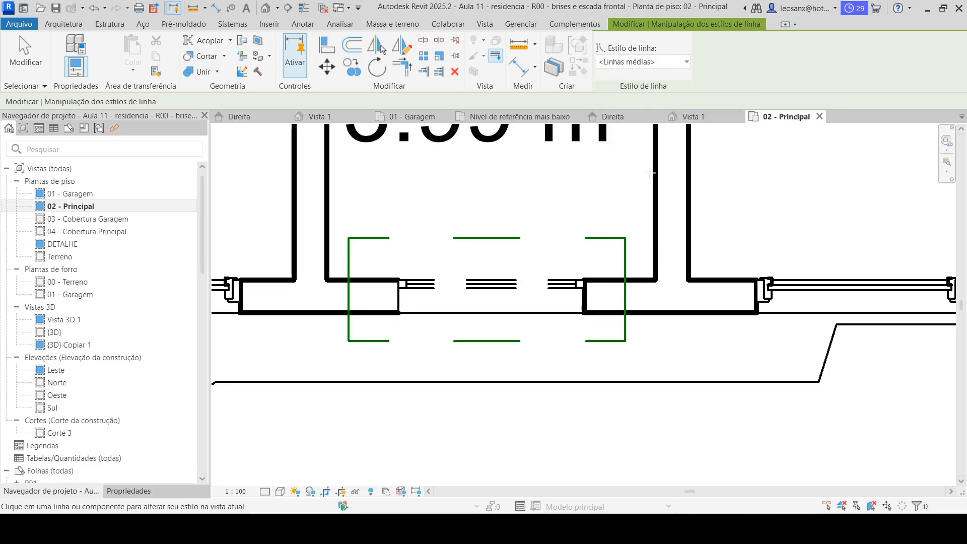
{"action": "left_click", "coordinate": [522, 313]}
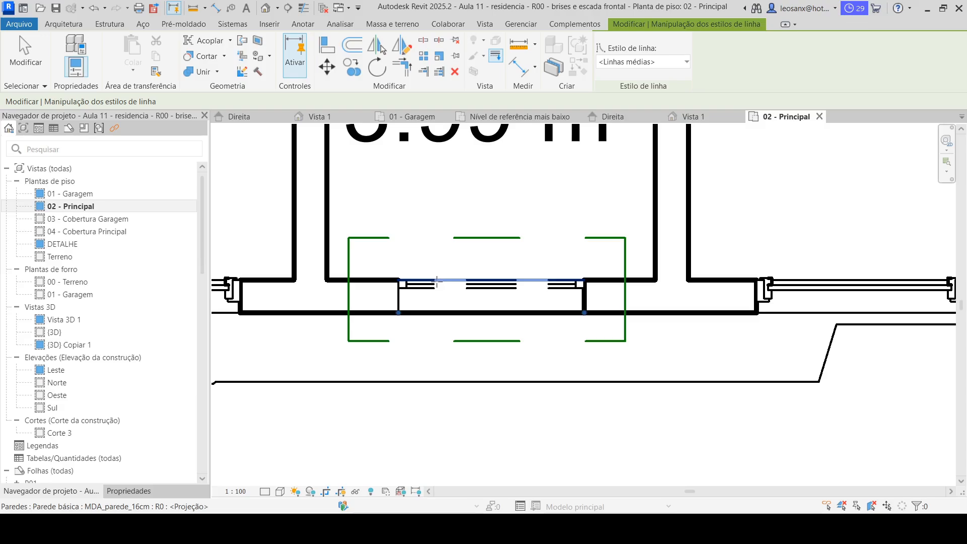
{"action": "left_click", "coordinate": [440, 280]}
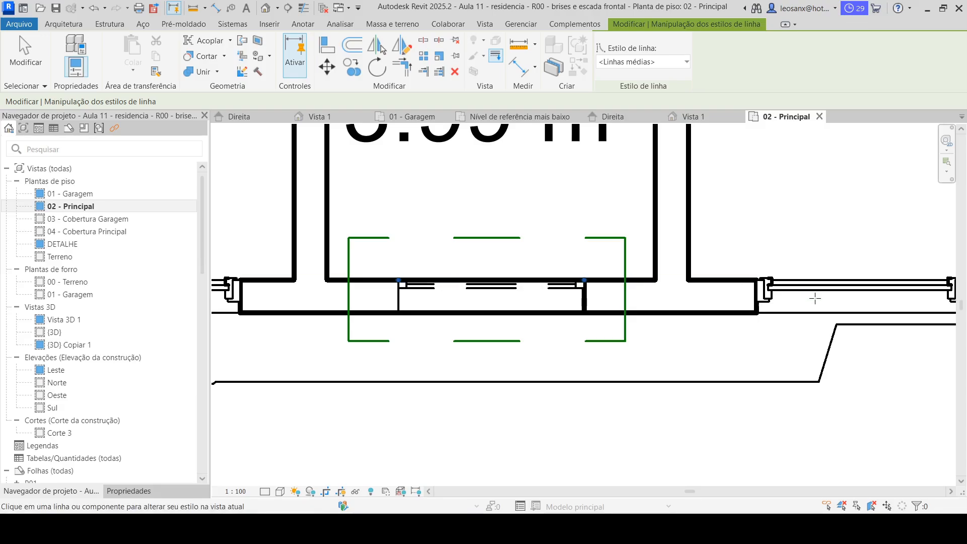
{"action": "left_click", "coordinate": [25, 56]}
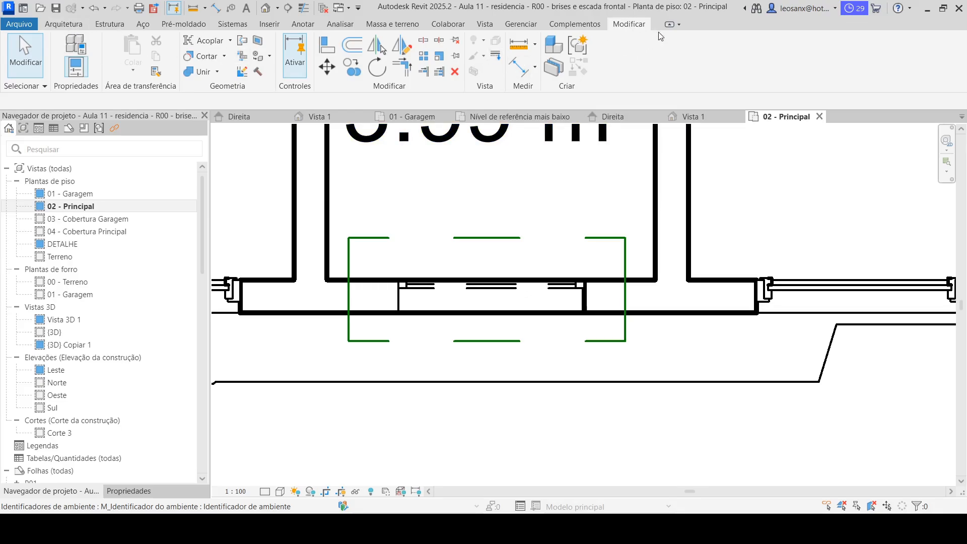
- Restart Linework with <Projeção> as the line style
{"action": "left_click", "coordinate": [496, 57]}
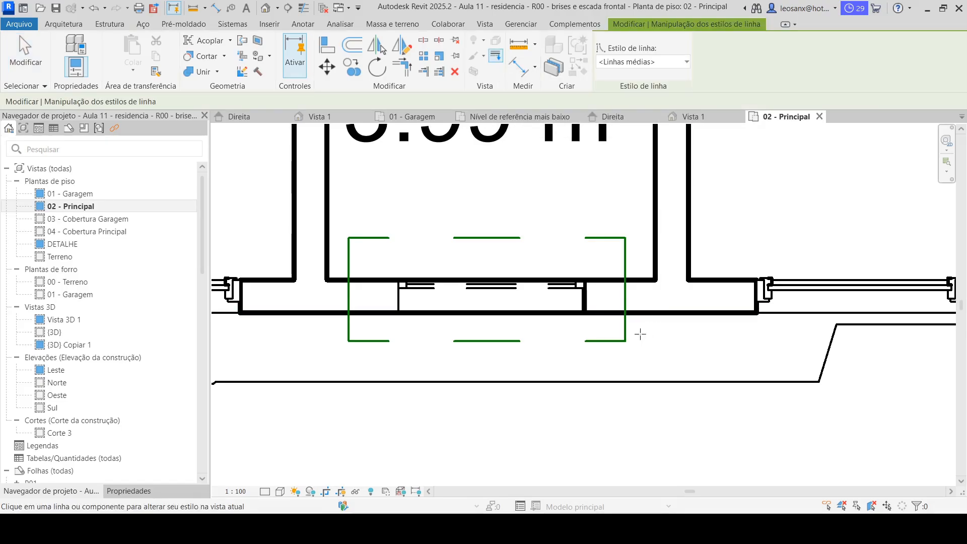
{"action": "left_click", "coordinate": [659, 62]}
{"action": "left_click", "coordinate": [670, 231]}
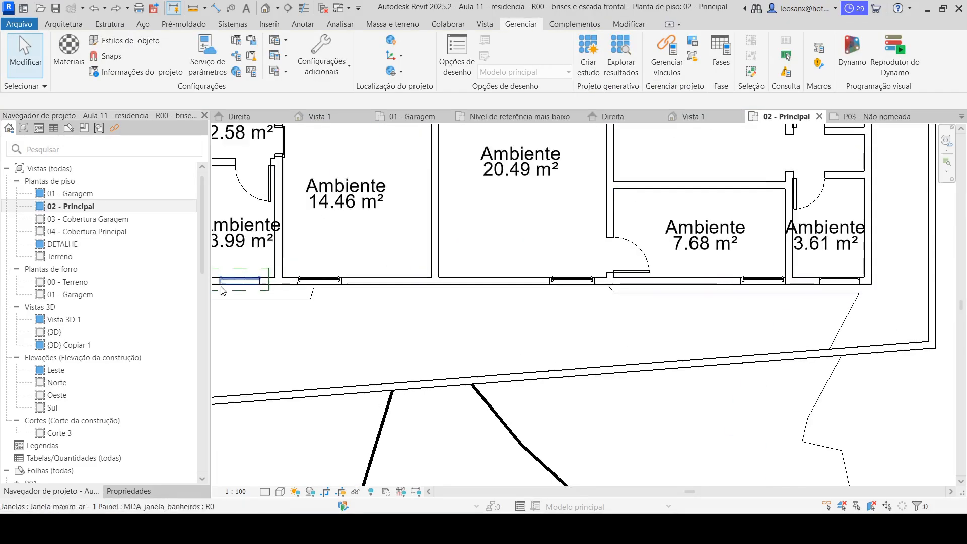
- Set the plan's view scale to 1:50 and back to 1:100 to compare the dashed lines of the 3.99 m² room's window
{"action": "scroll", "coordinate": [264, 287], "scroll_direction": "up", "scroll_amount": 2}
{"action": "middle_click_drag", "start_coordinate": [296, 275], "coordinate": [670, 306]}
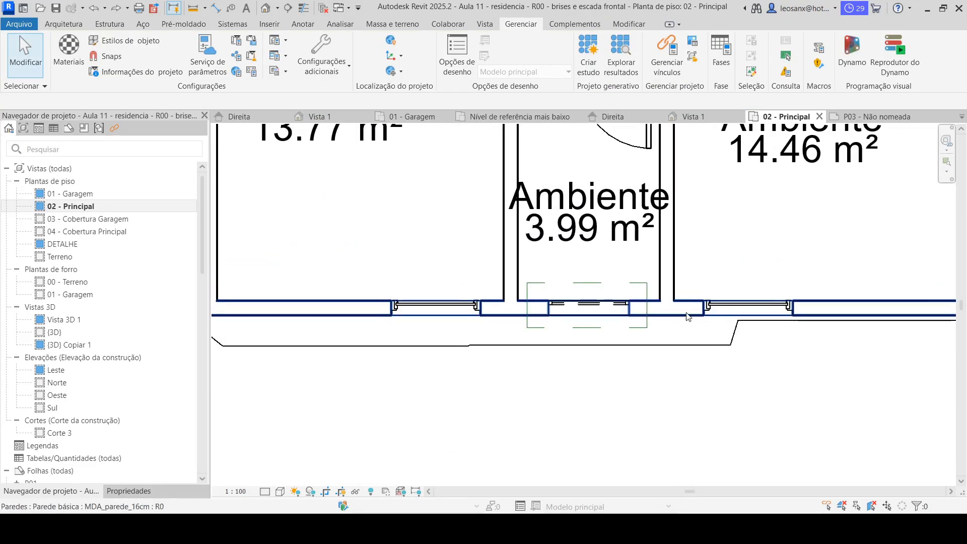
{"action": "scroll", "coordinate": [585, 312], "scroll_direction": "up", "scroll_amount": 1}
{"action": "scroll", "coordinate": [701, 356], "scroll_direction": "up", "scroll_amount": 2}
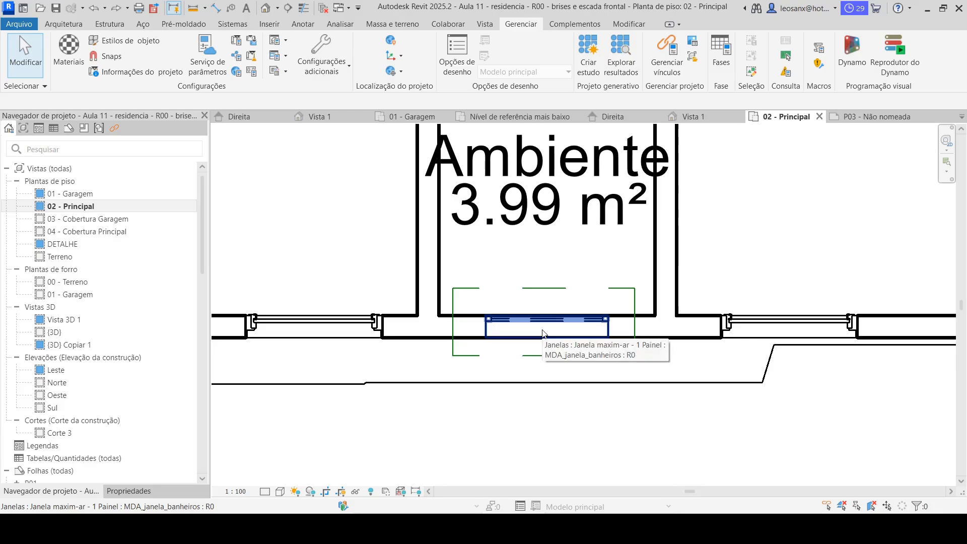
{"action": "scroll", "coordinate": [501, 360], "scroll_direction": "down", "scroll_amount": 1}
{"action": "scroll", "coordinate": [501, 360], "scroll_direction": "up", "scroll_amount": 1}
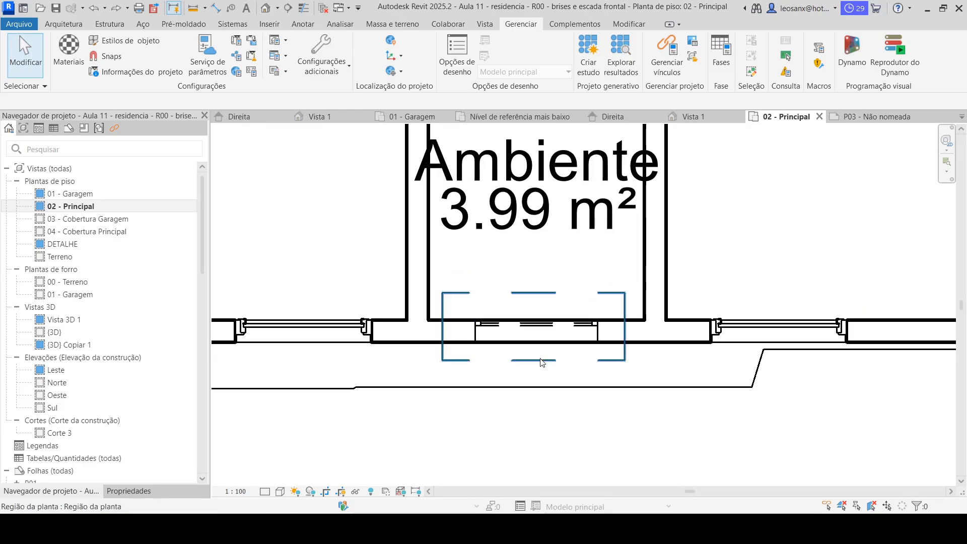
{"action": "left_click", "coordinate": [236, 491]}
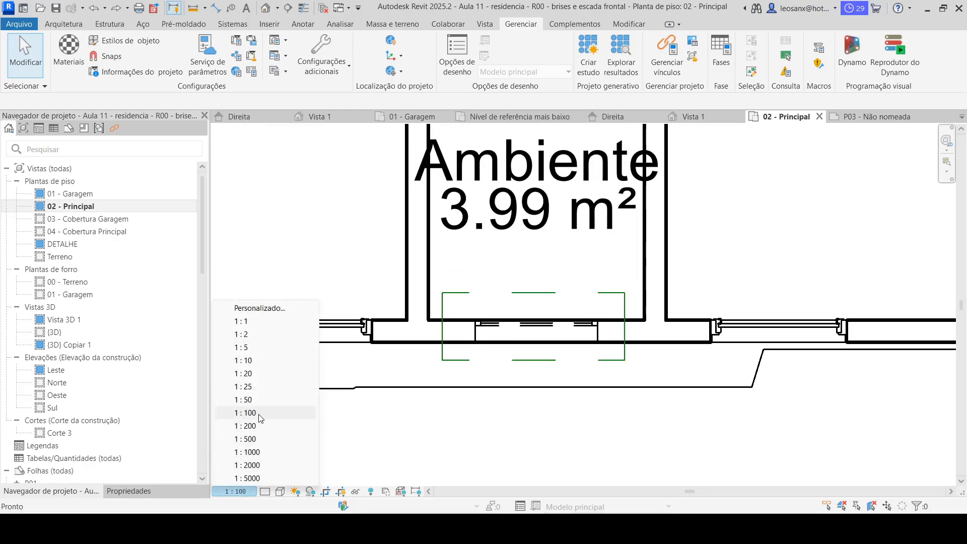
{"action": "left_click", "coordinate": [258, 402]}
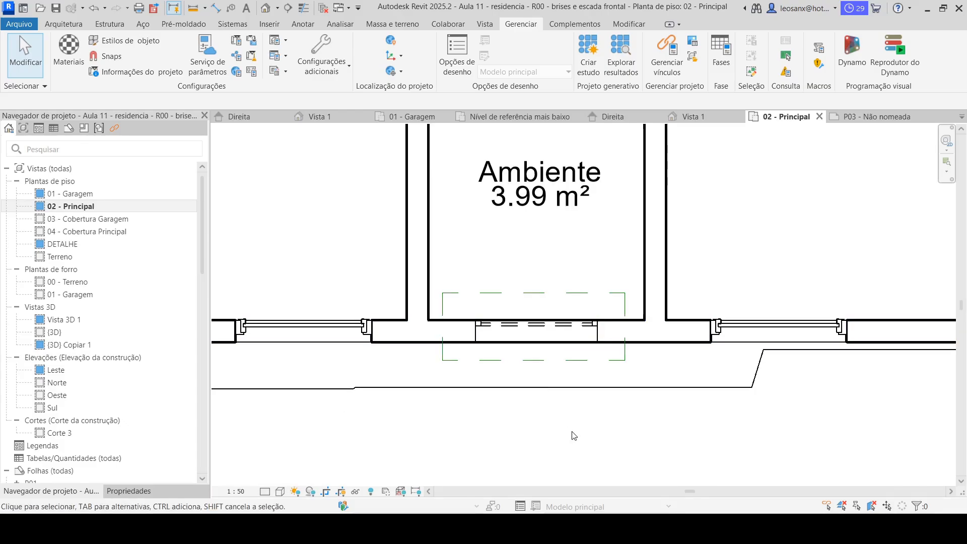
{"action": "left_click", "coordinate": [241, 492]}
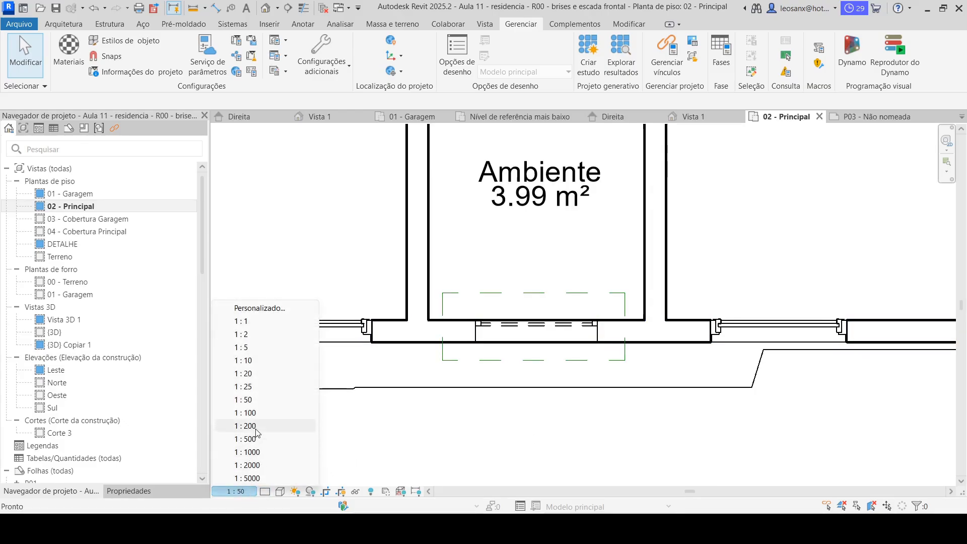
{"action": "left_click", "coordinate": [246, 412]}
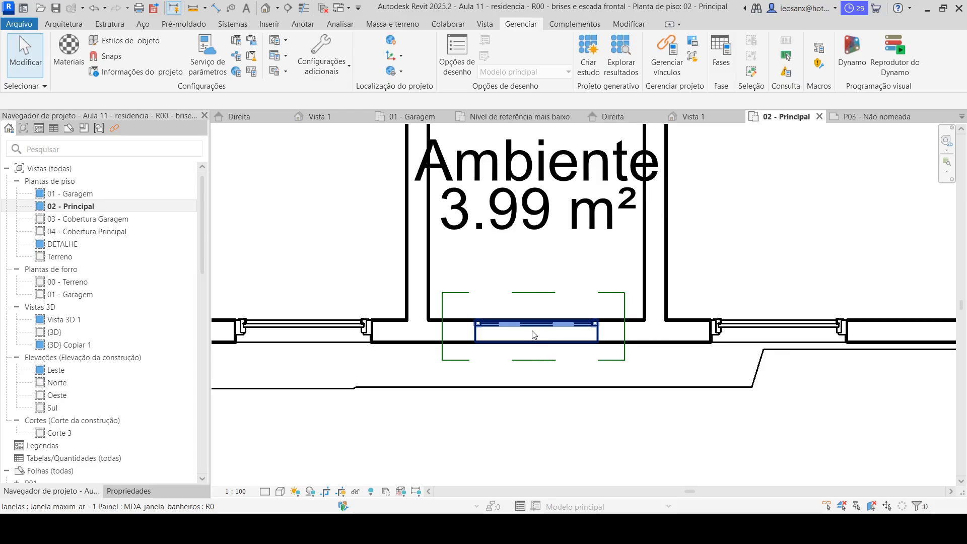
- Set the view scale of the 02 - Principal plan to 1:50
{"action": "left_click", "coordinate": [235, 492]}
{"action": "left_click", "coordinate": [300, 339]}
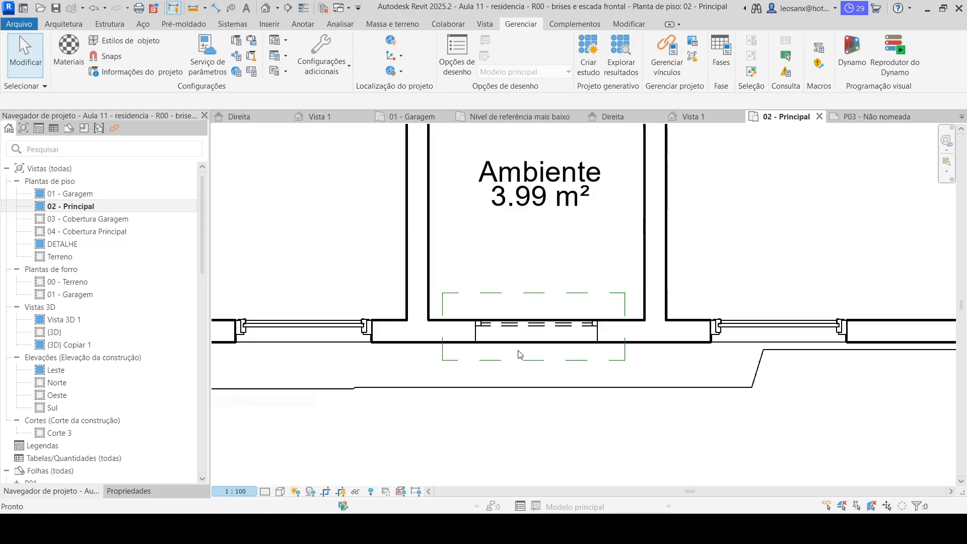
{"action": "scroll", "coordinate": [684, 450], "scroll_direction": "up", "scroll_amount": 1}
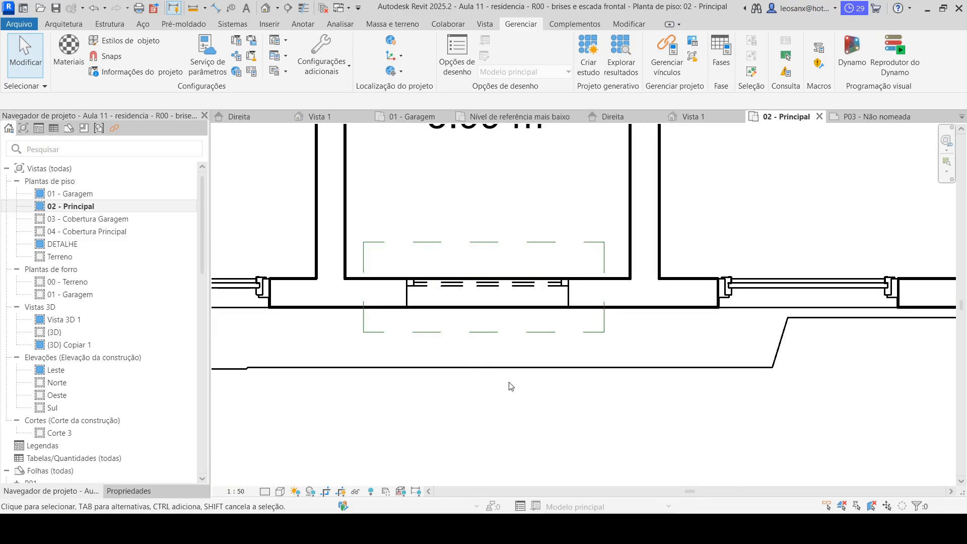
- Open the {3D} view and examine the roof terrace with the L-shaped pool
{"action": "scroll", "coordinate": [509, 411], "scroll_direction": "down", "scroll_amount": 7}
{"action": "middle_click_drag", "start_coordinate": [788, 211], "coordinate": [563, 468]}
{"action": "double_click", "coordinate": [58, 332]}
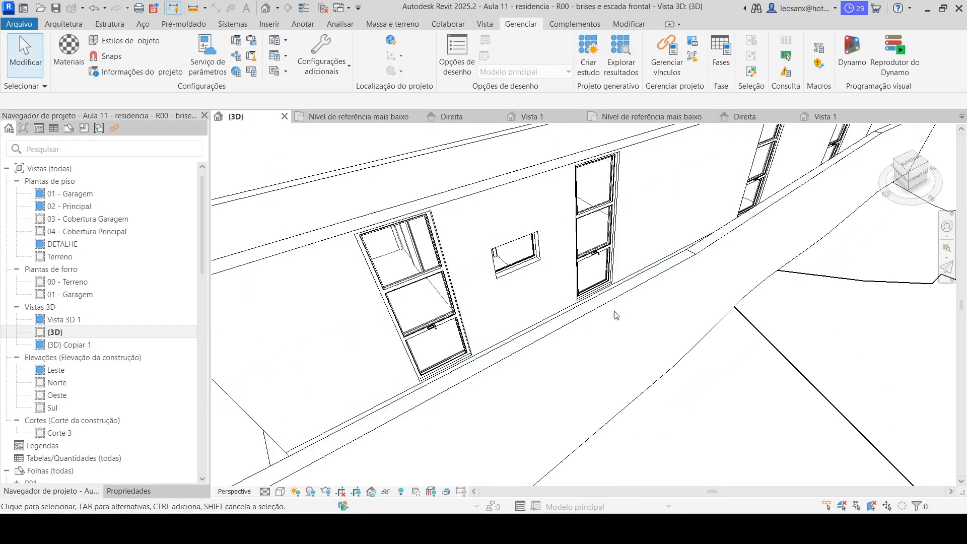
{"action": "scroll", "coordinate": [633, 296], "scroll_direction": "up", "scroll_amount": 3}
{"action": "scroll", "coordinate": [633, 296], "scroll_direction": "down", "scroll_amount": 5}
{"action": "middle_click_drag", "start_coordinate": [633, 297], "coordinate": [479, 382], "text": "shift"}
{"action": "scroll", "coordinate": [603, 401], "scroll_direction": "up", "scroll_amount": 5}
{"action": "scroll", "coordinate": [554, 302], "scroll_direction": "up", "scroll_amount": 2}
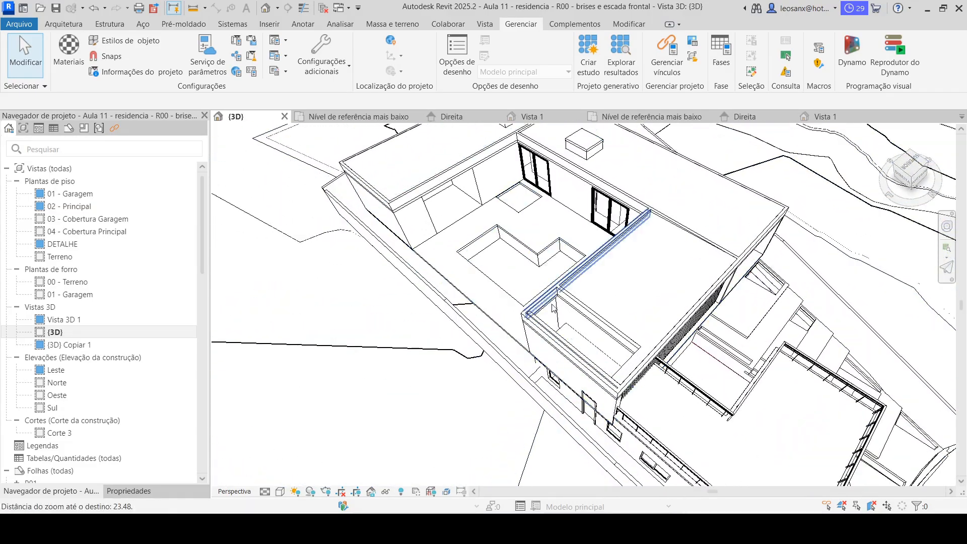
- Try the Texturas visual style in the {3D} view and settle on Cores consistentes for viewing the pool
{"action": "left_click", "coordinate": [280, 491]}
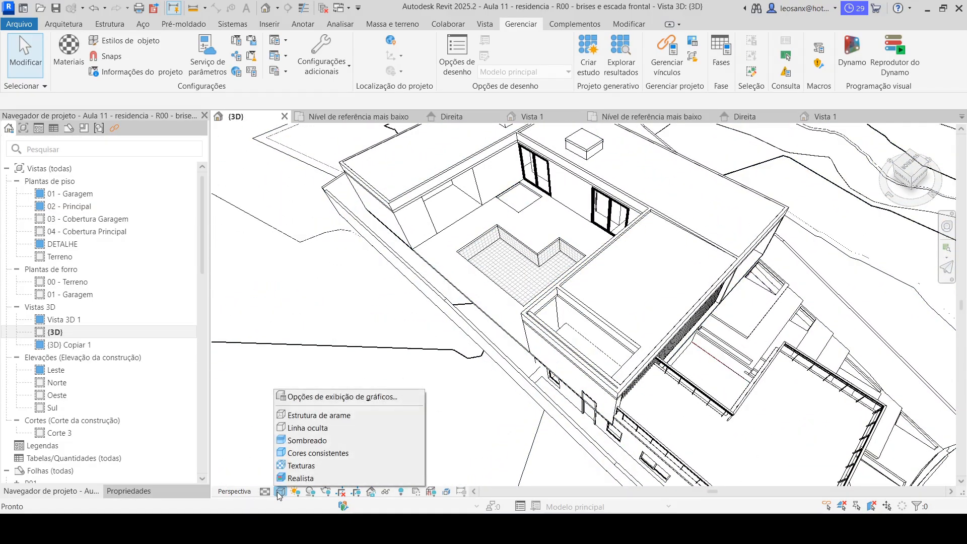
{"action": "left_click", "coordinate": [315, 465]}
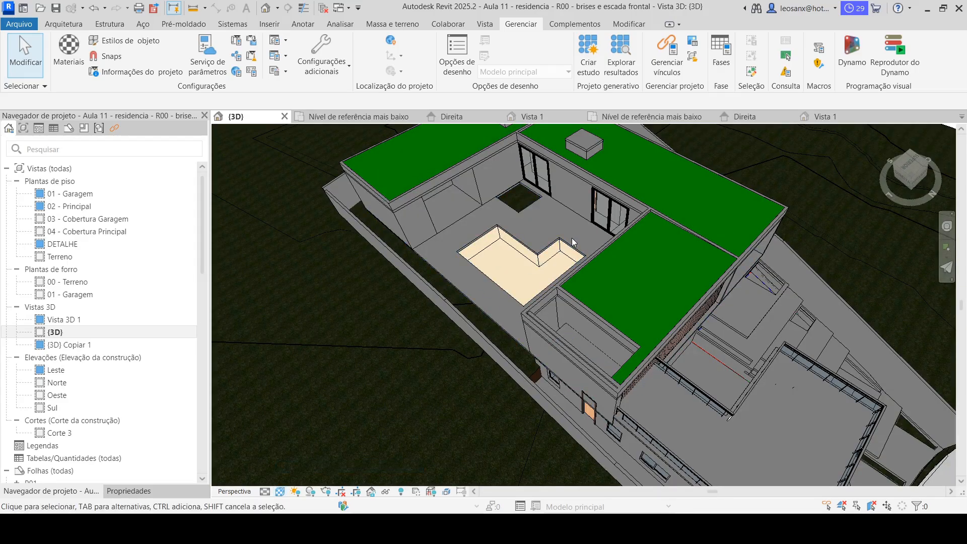
{"action": "scroll", "coordinate": [679, 315], "scroll_direction": "up", "scroll_amount": 3}
{"action": "middle_click_drag", "start_coordinate": [679, 316], "coordinate": [703, 255], "text": "shift"}
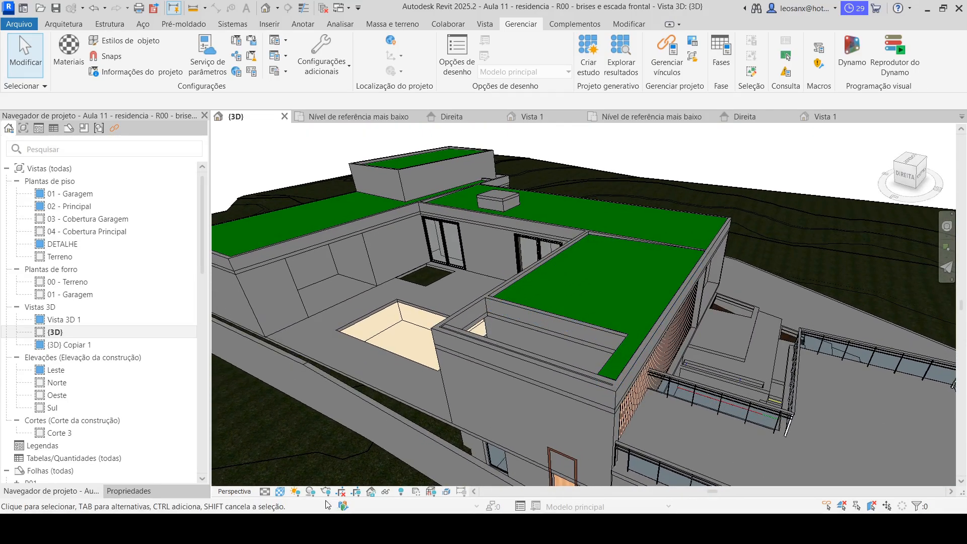
{"action": "left_click", "coordinate": [280, 491]}
{"action": "left_click", "coordinate": [308, 456]}
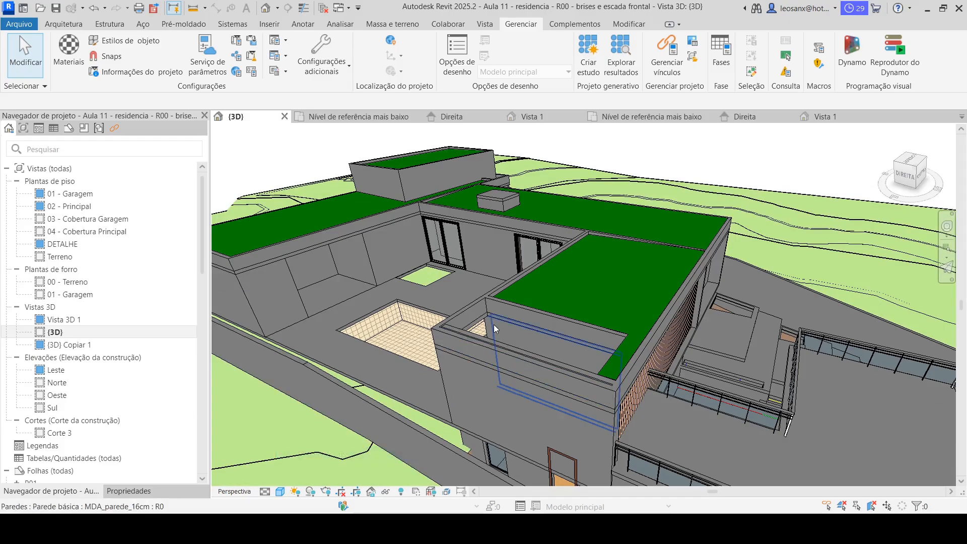
{"action": "scroll", "coordinate": [360, 345], "scroll_direction": "up", "scroll_amount": 5}
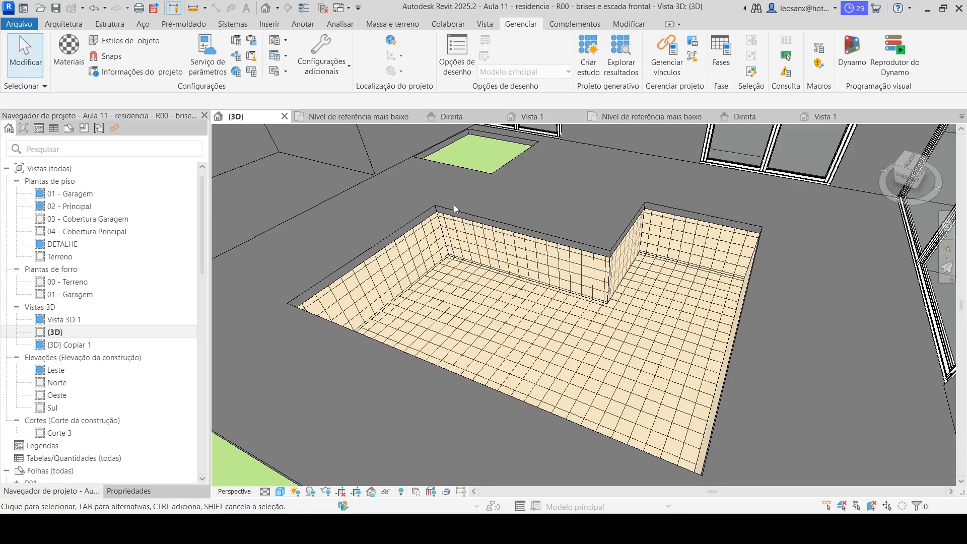
- Create a floor in the 02 - Principal plan using the whole L-shaped pool outline as its boundary
{"action": "double_click", "coordinate": [83, 208]}
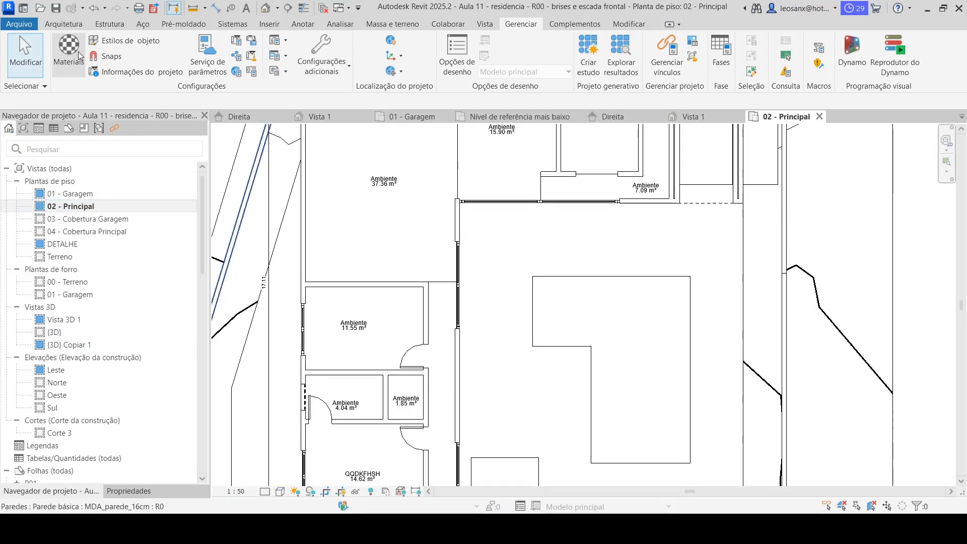
{"action": "left_click", "coordinate": [64, 23]}
{"action": "left_click", "coordinate": [198, 71]}
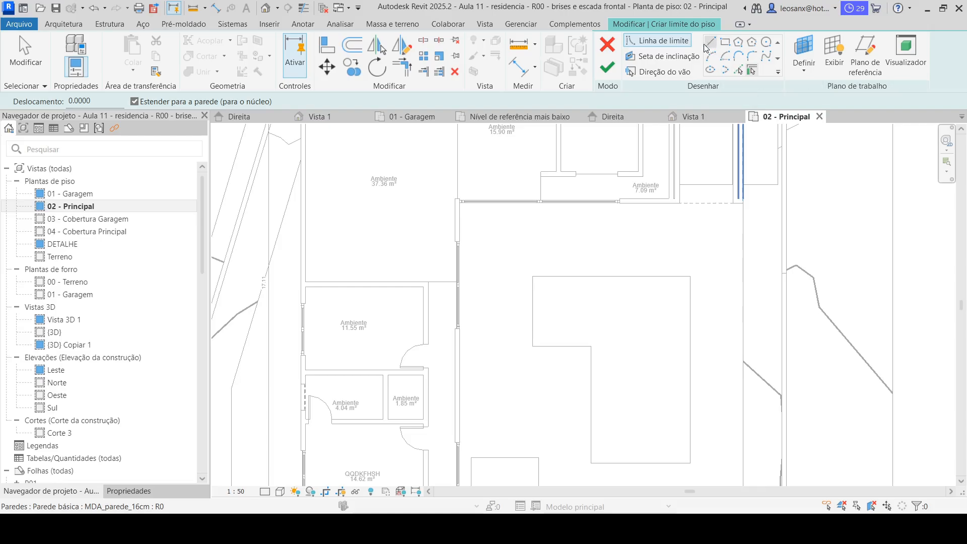
{"action": "left_click", "coordinate": [739, 70]}
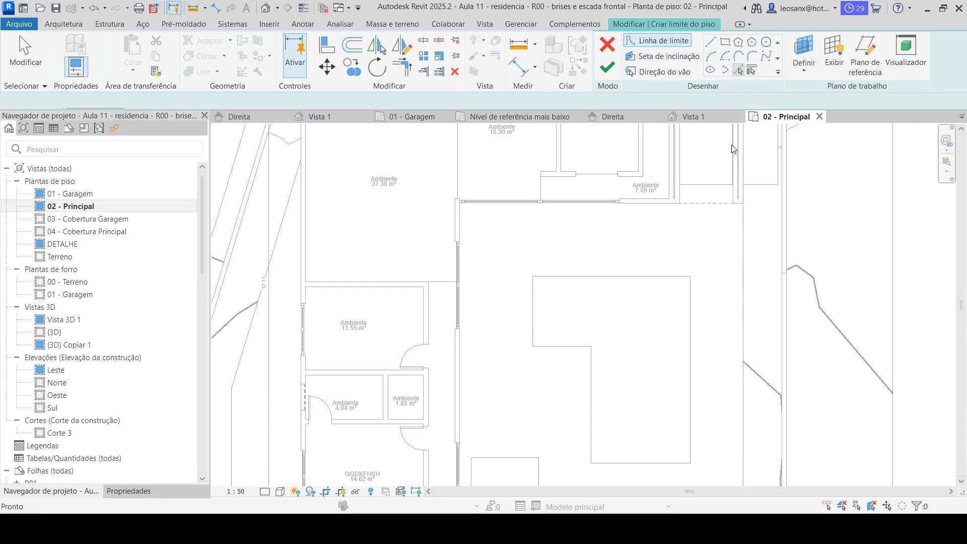
{"action": "key", "text": "Tab"}
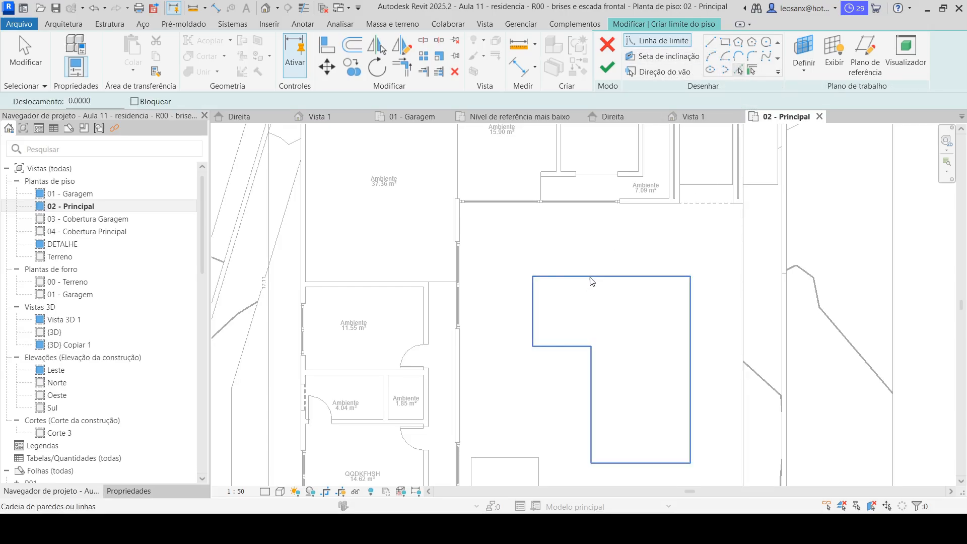
{"action": "left_click", "coordinate": [586, 276]}
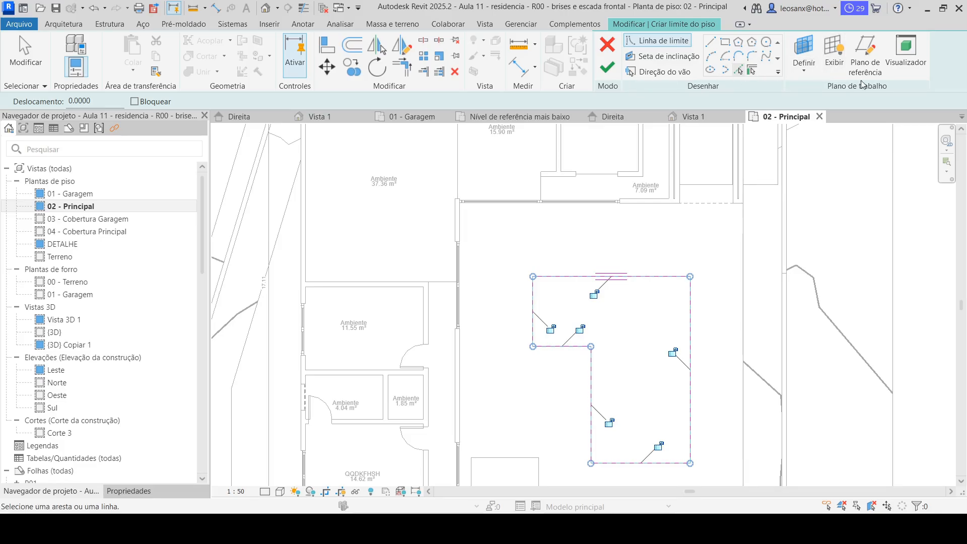
{"action": "left_click", "coordinate": [607, 67]}
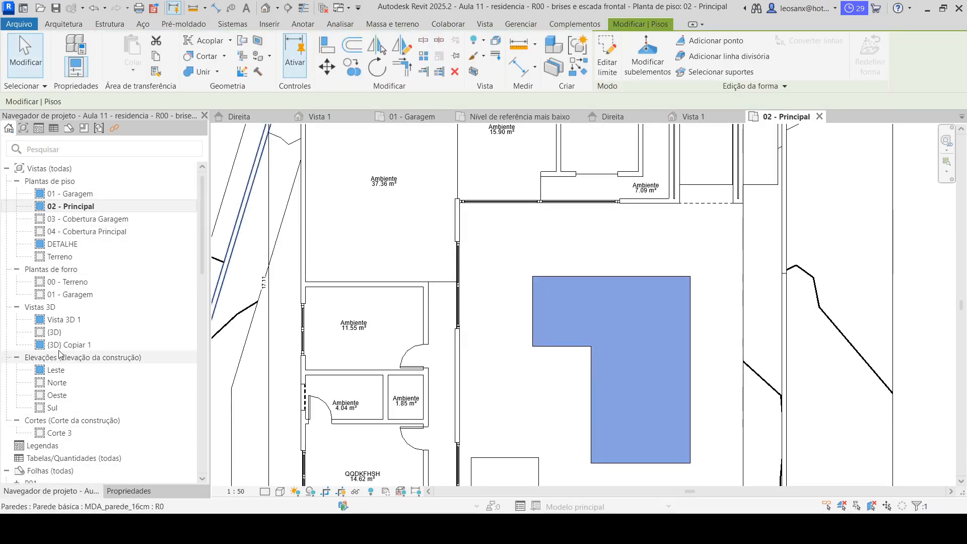
- Set the pool floor's height offset from level 02 - Principal to -0.1 while viewing it in the {3D} view
{"action": "double_click", "coordinate": [56, 332]}
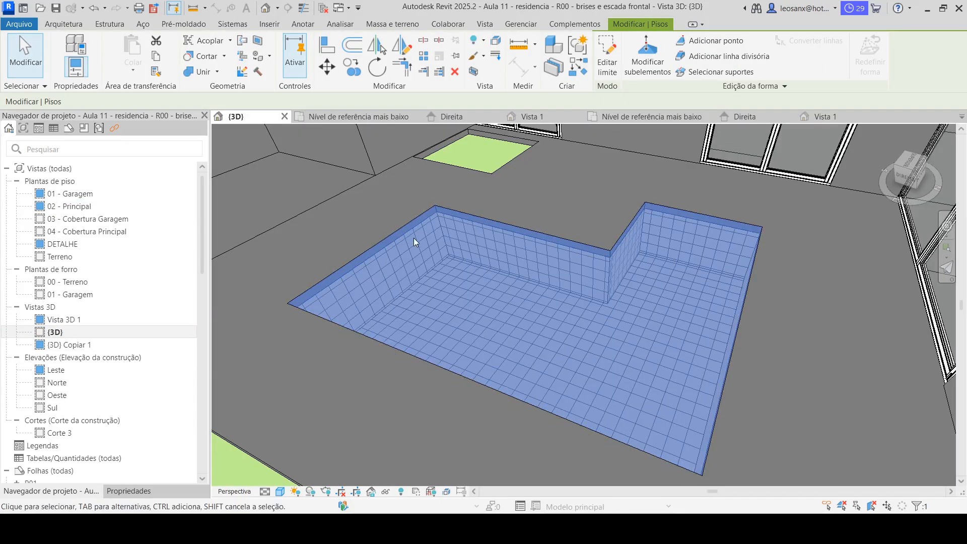
{"action": "scroll", "coordinate": [638, 236], "scroll_direction": "down", "scroll_amount": 3}
{"action": "middle_click_drag", "start_coordinate": [638, 235], "coordinate": [686, 242], "text": "shift"}
{"action": "scroll", "coordinate": [688, 244], "scroll_direction": "up", "scroll_amount": 1}
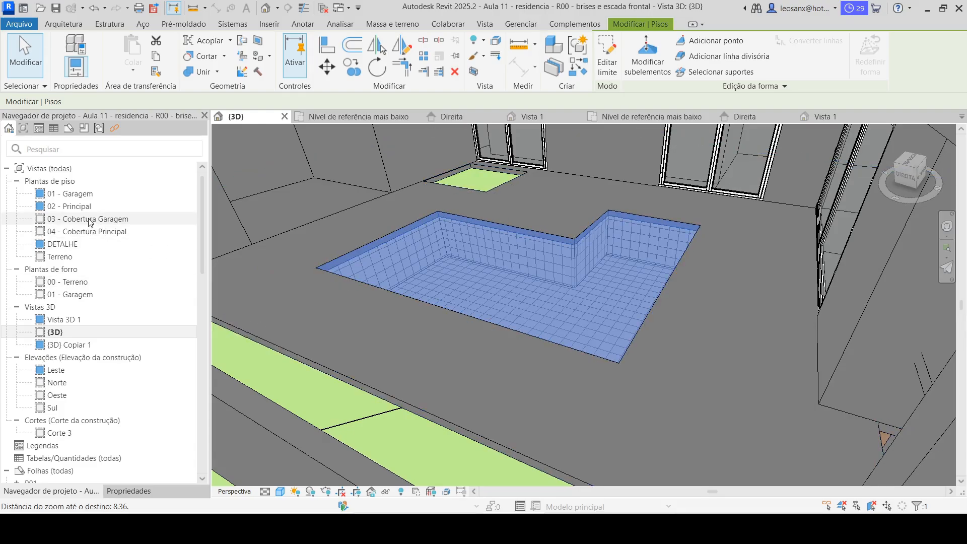
{"action": "left_click", "coordinate": [134, 492]}
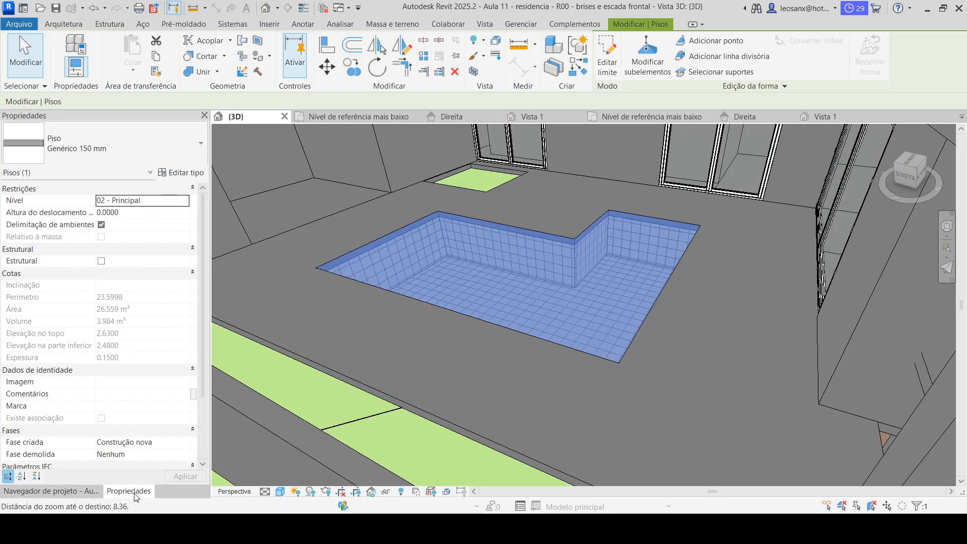
{"action": "left_click", "coordinate": [132, 213]}
{"action": "type", "text": "-0.1"}
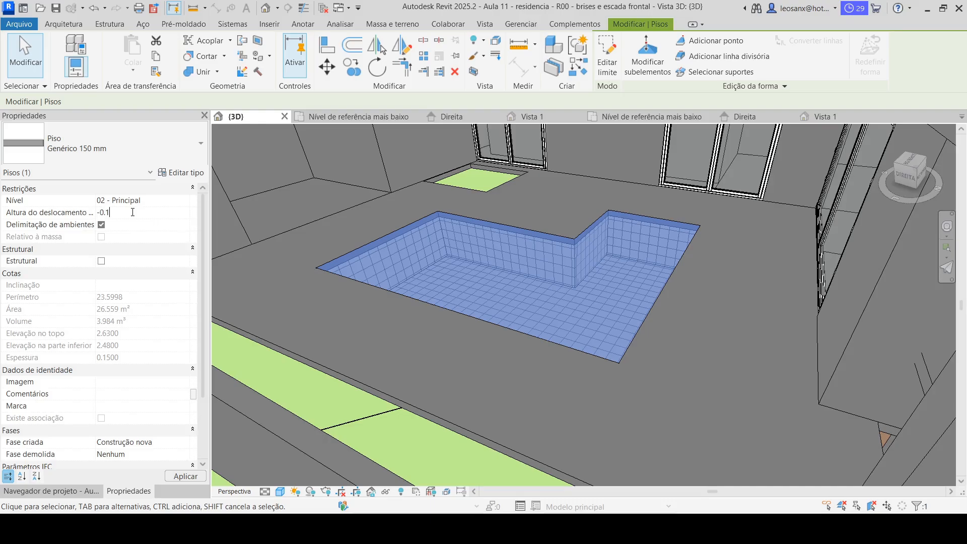
{"action": "key", "text": "Return"}
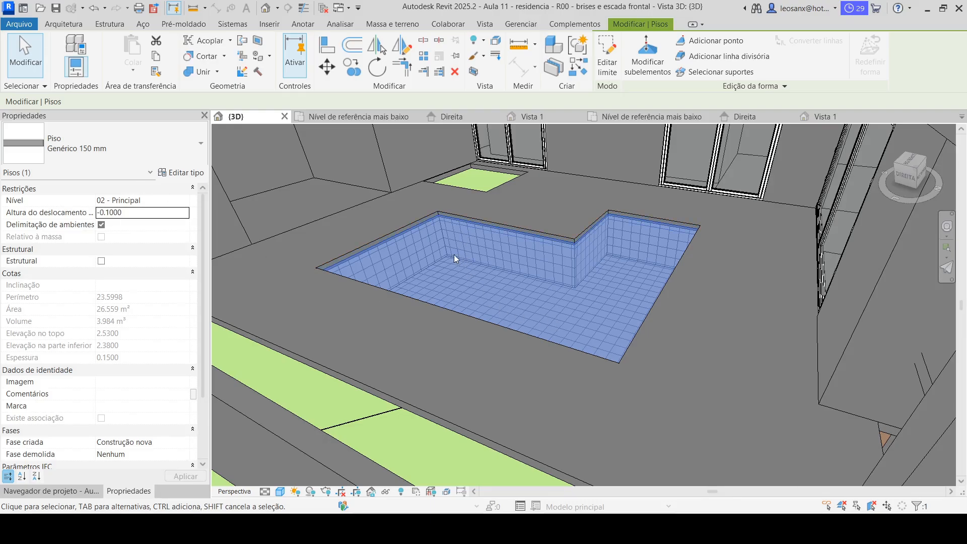
- Duplicate the pool floor's Genérico 150 mm type under the name agua
{"action": "left_click", "coordinate": [184, 173]}
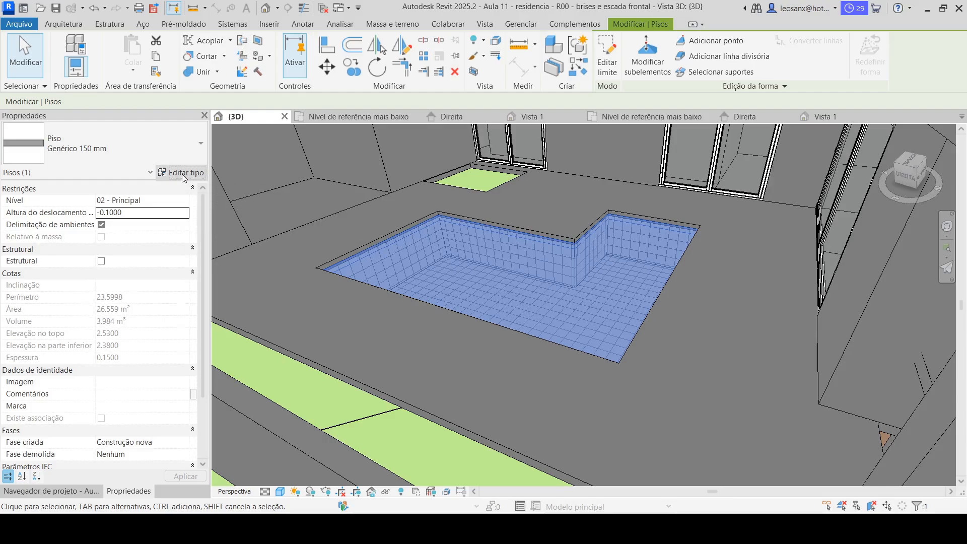
{"action": "left_click", "coordinate": [627, 83]}
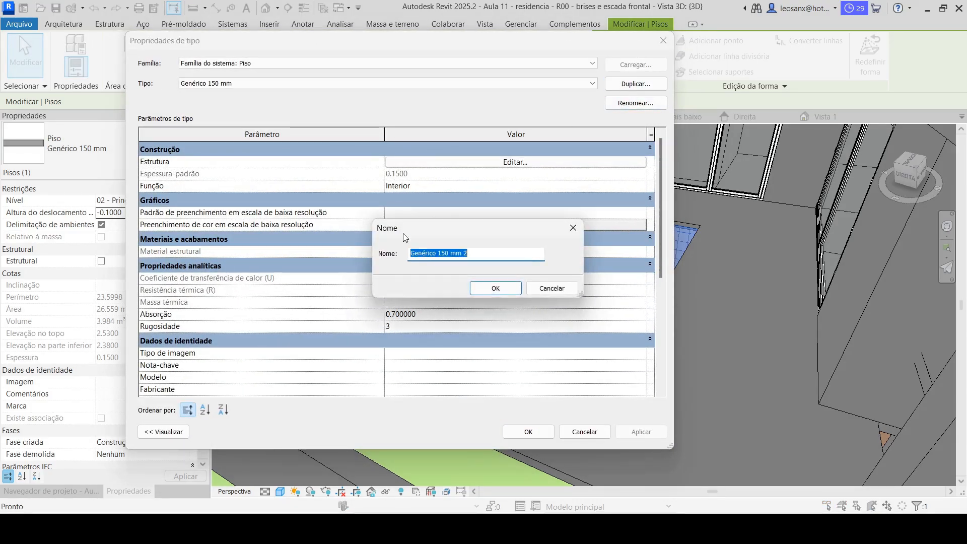
{"action": "type", "text": "'agu"}
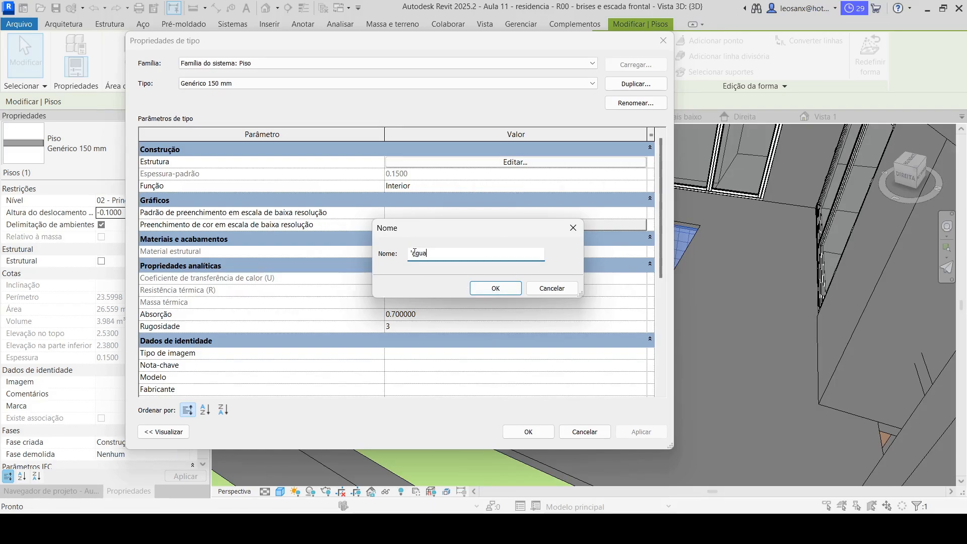
{"action": "left_click", "coordinate": [496, 289]}
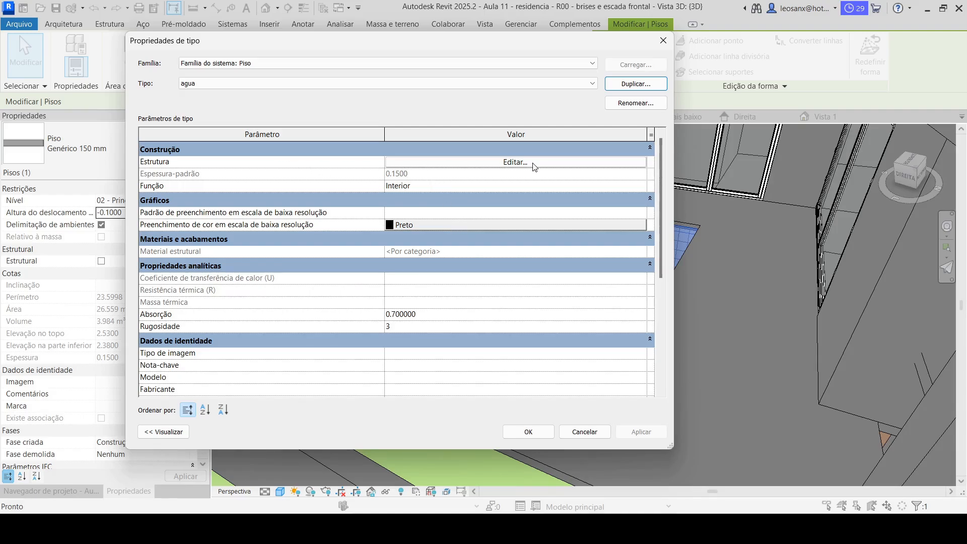
- Add the plain blue Água material from the Materiais AEC library and assign it to the agua type's structure layer
{"action": "left_click", "coordinate": [520, 161]}
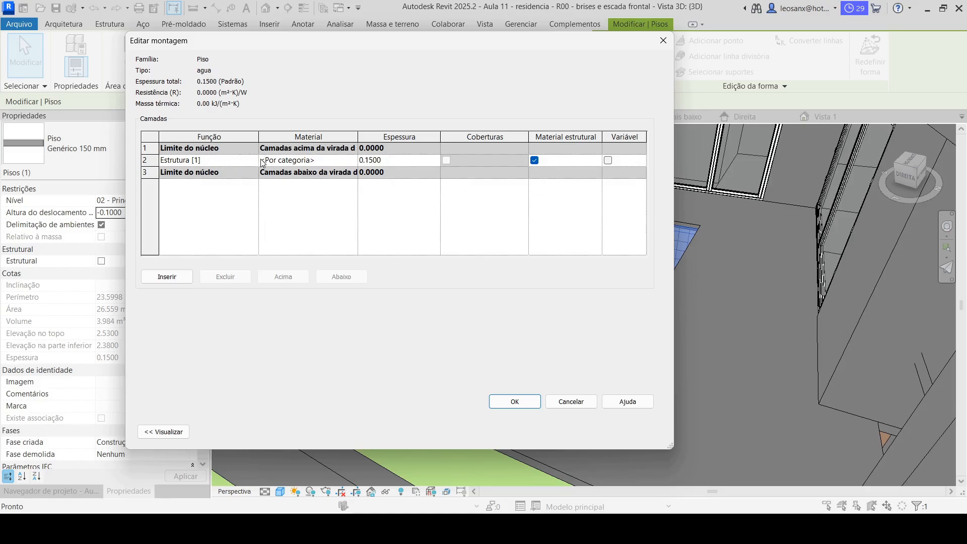
{"action": "left_click", "coordinate": [348, 160]}
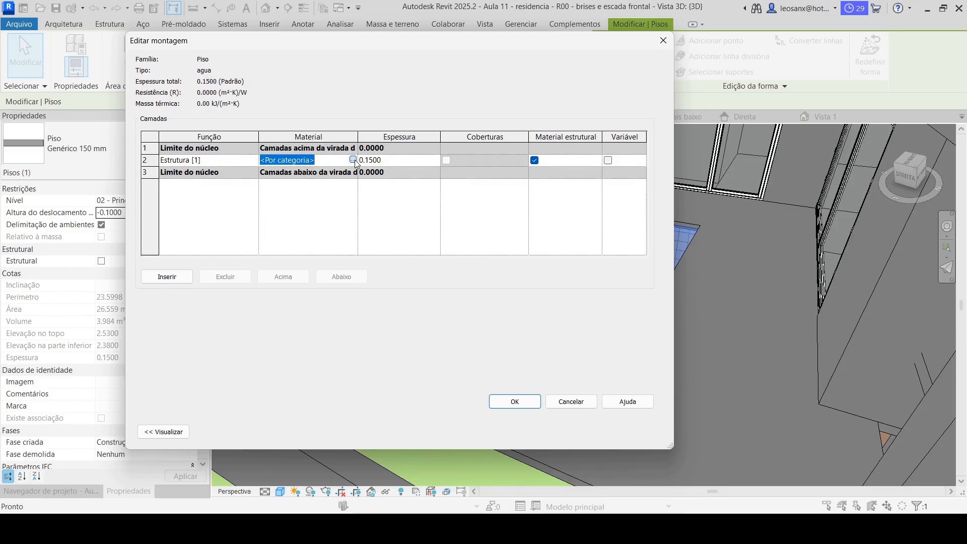
{"action": "left_click", "coordinate": [353, 159]}
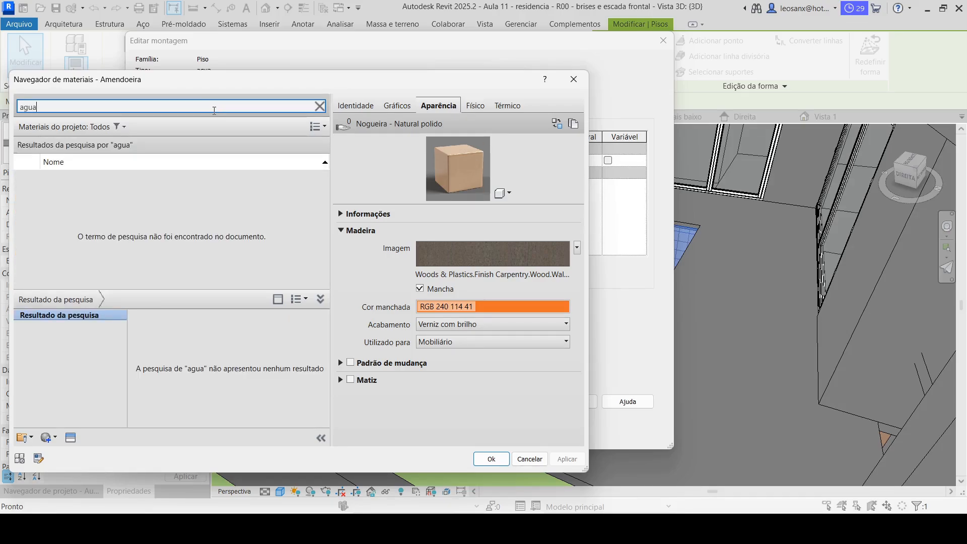
{"action": "double_click", "coordinate": [126, 107]}
{"action": "type", "text": "a"}
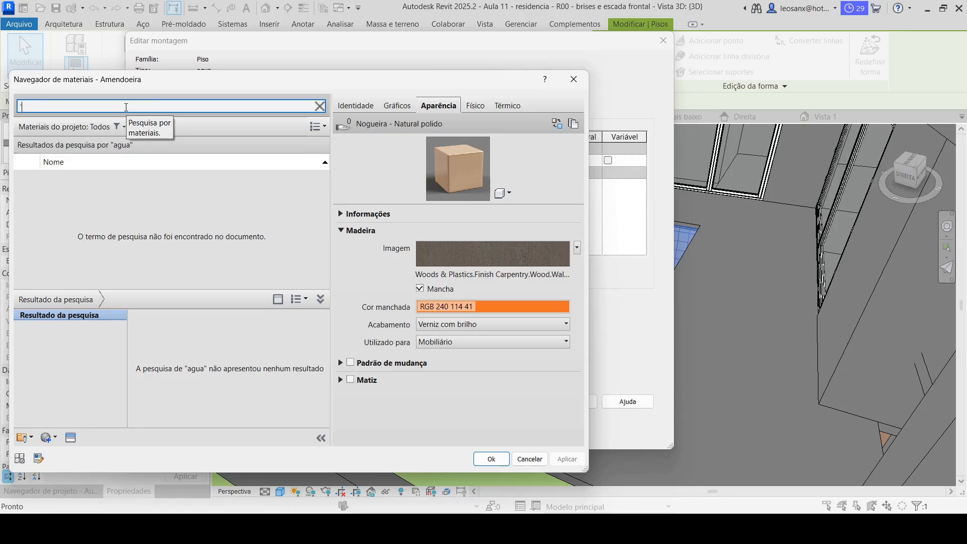
{"action": "key", "text": "super+space"}
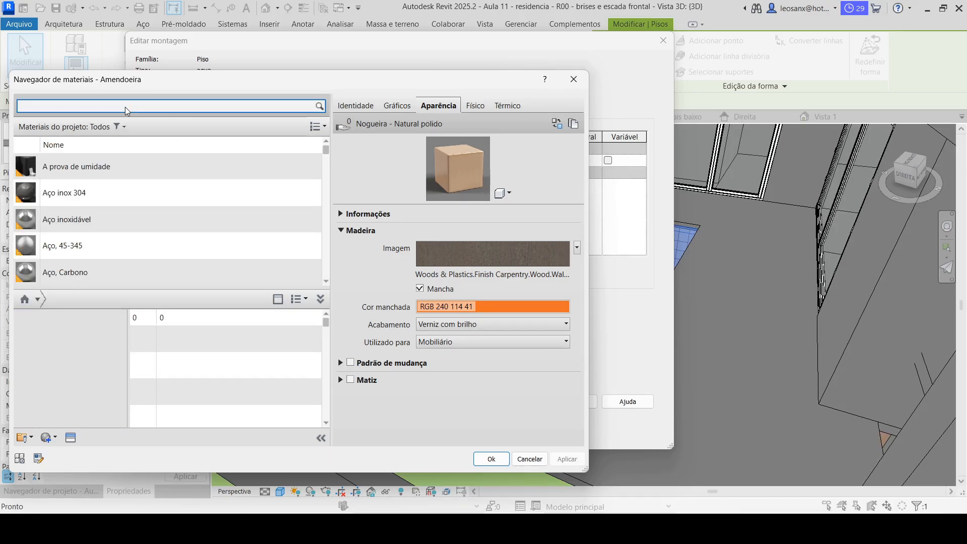
{"action": "type", "text": "água"}
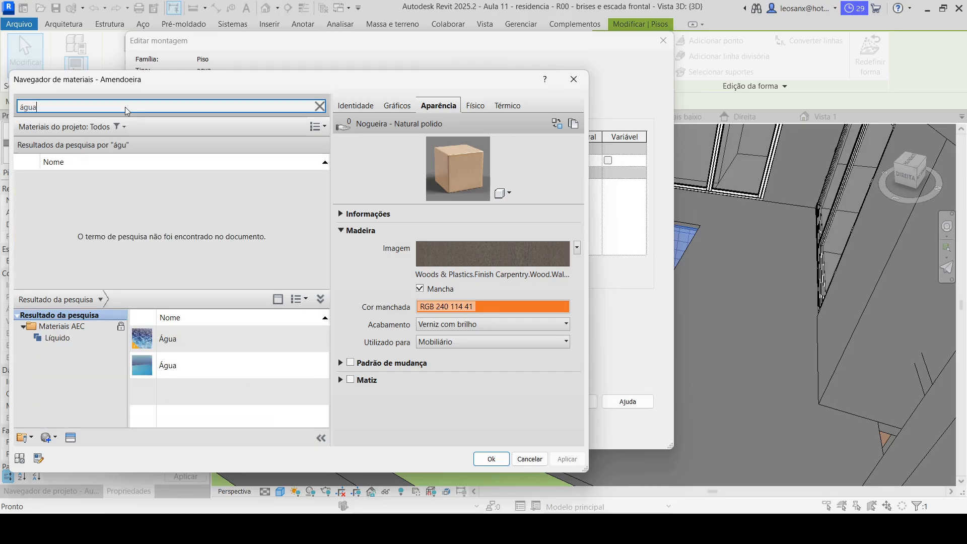
{"action": "left_click", "coordinate": [138, 368]}
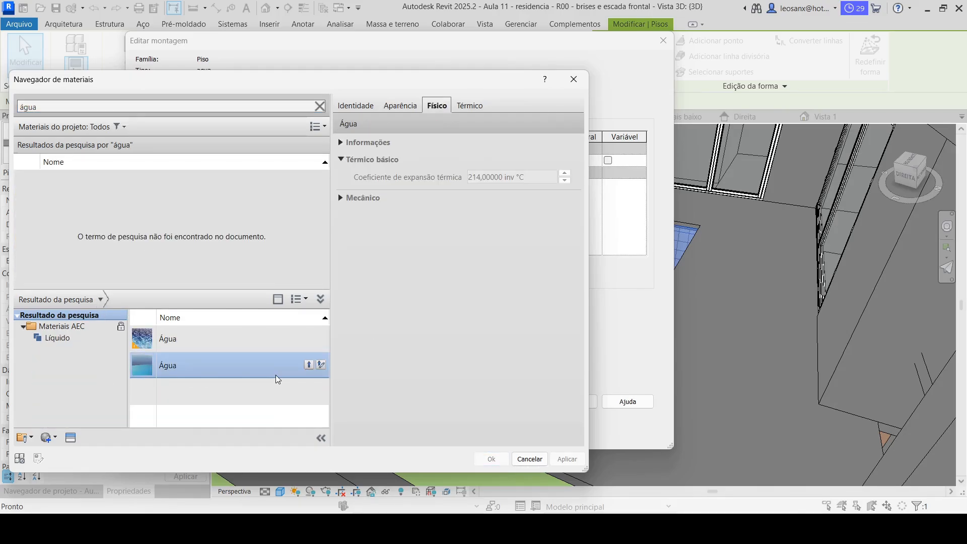
{"action": "left_click", "coordinate": [309, 365]}
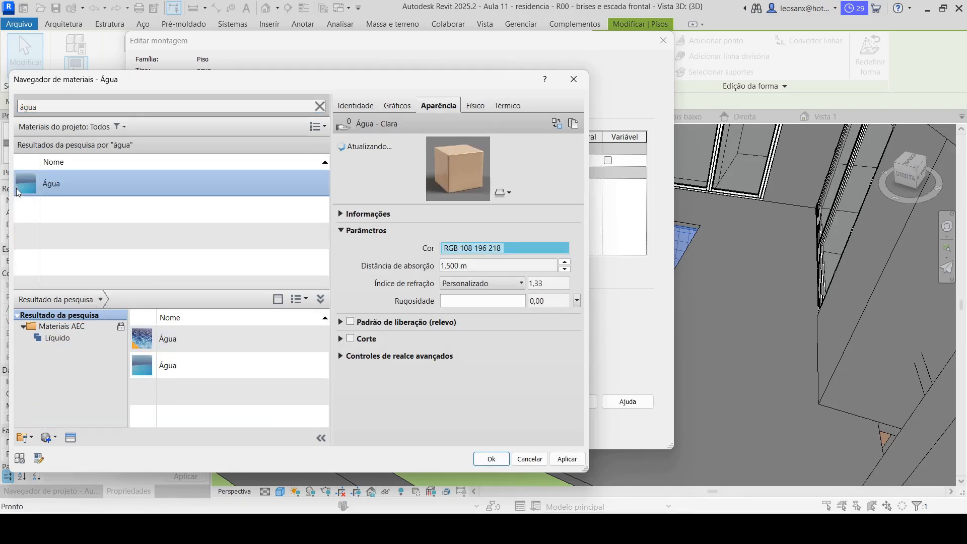
{"action": "left_click", "coordinate": [490, 458]}
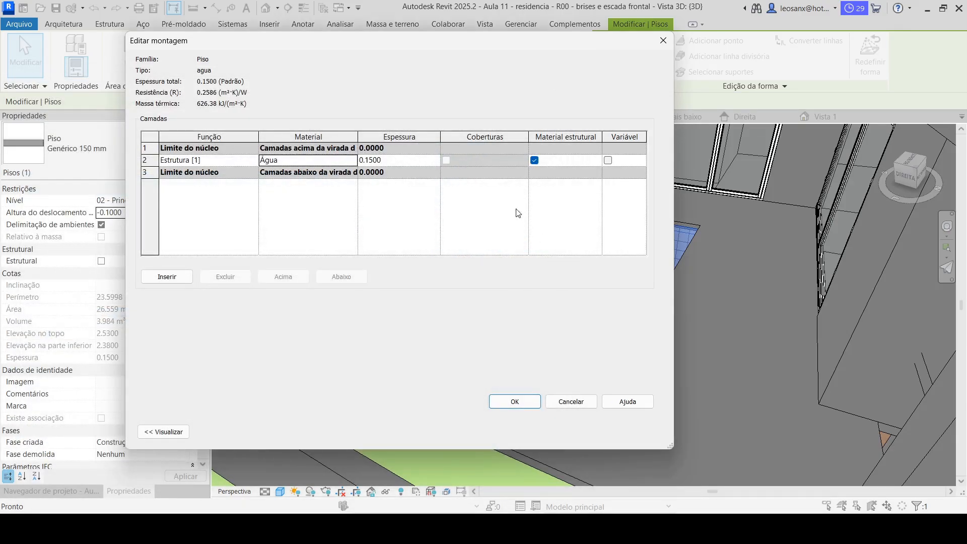
- Set the thickness of the agua type's structure layer to 1.200 and accept the assembly
{"action": "left_click", "coordinate": [366, 160]}
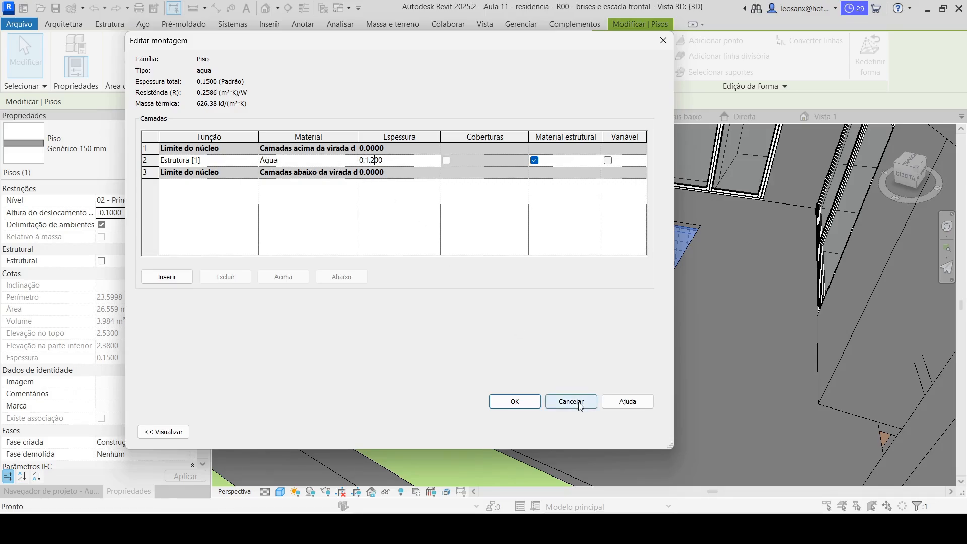
{"action": "left_click", "coordinate": [516, 402]}
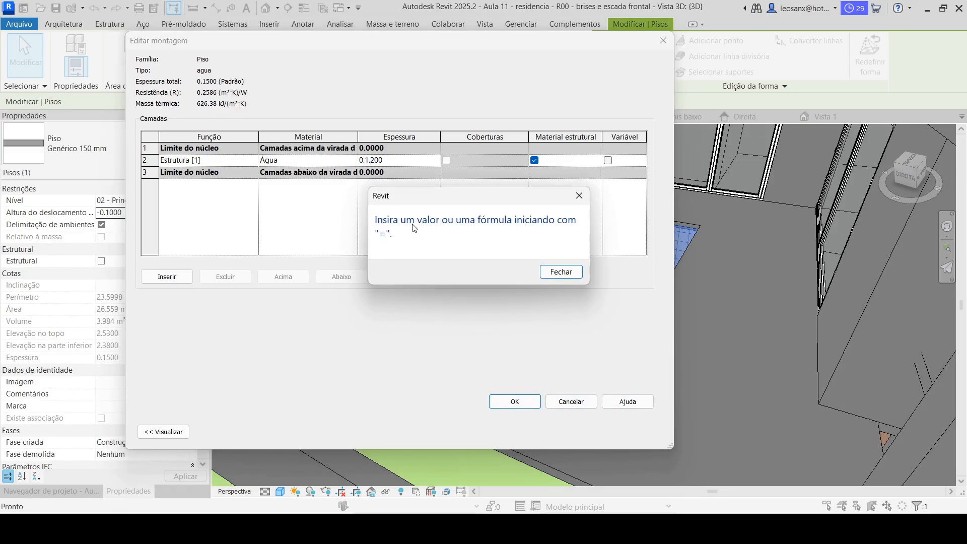
{"action": "left_click", "coordinate": [576, 273]}
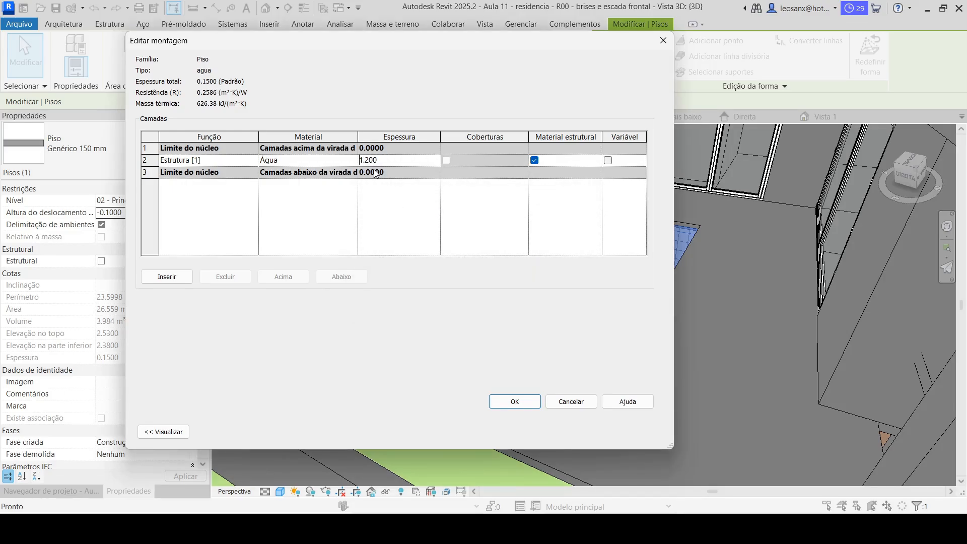
{"action": "left_click", "coordinate": [519, 401]}
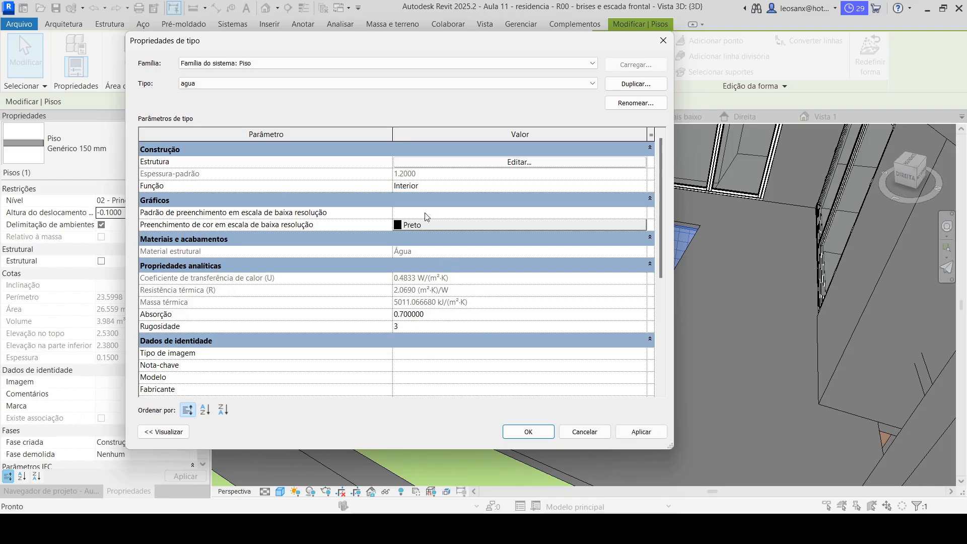
- Accept the agua type's properties and display the {3D} view in the Realista visual style
{"action": "left_click", "coordinate": [528, 431]}
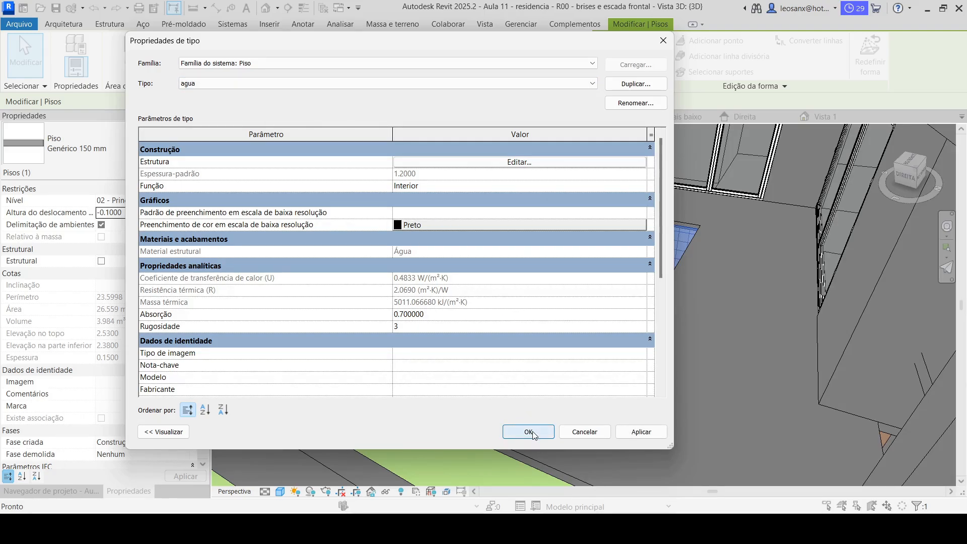
{"action": "scroll", "coordinate": [342, 259], "scroll_direction": "down", "scroll_amount": 5}
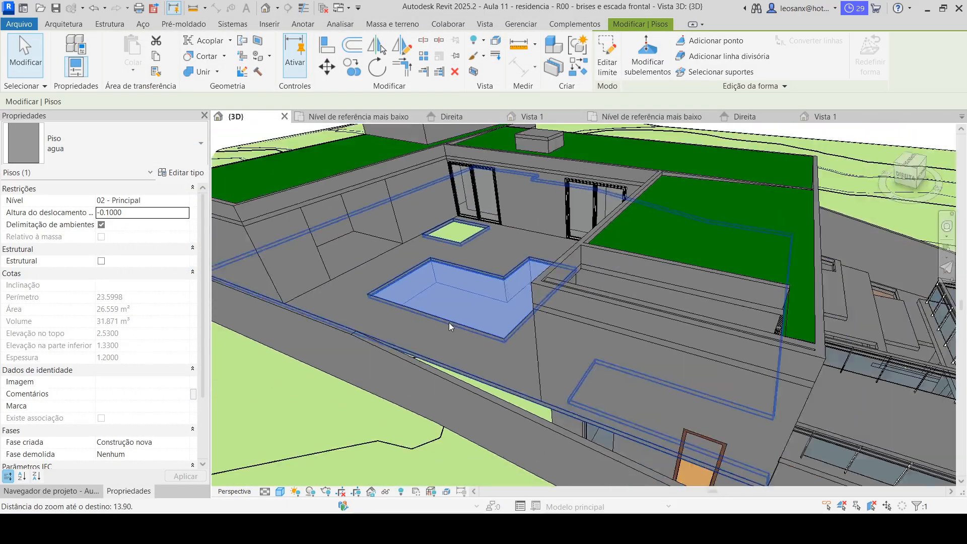
{"action": "key", "text": "Escape"}
{"action": "scroll", "coordinate": [503, 332], "scroll_direction": "up", "scroll_amount": 5}
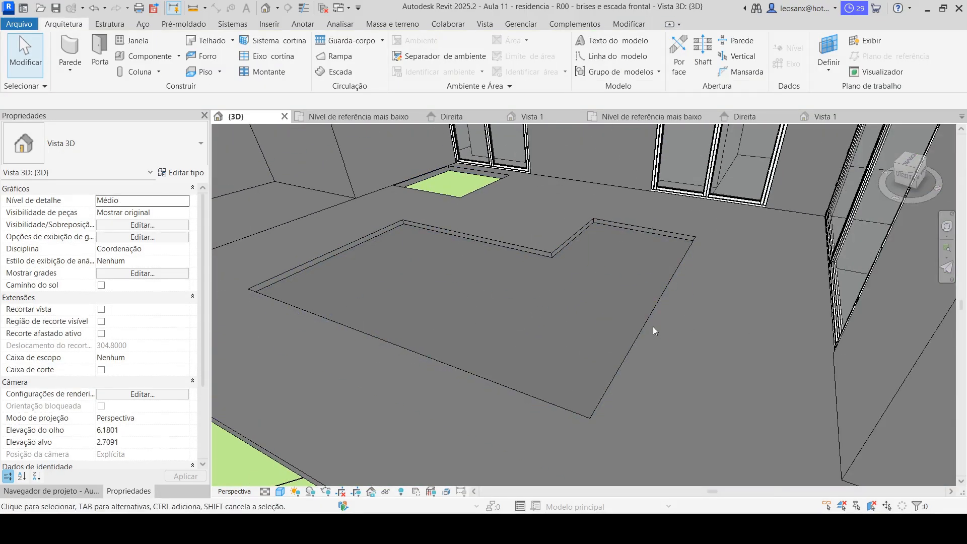
{"action": "left_click", "coordinate": [280, 491]}
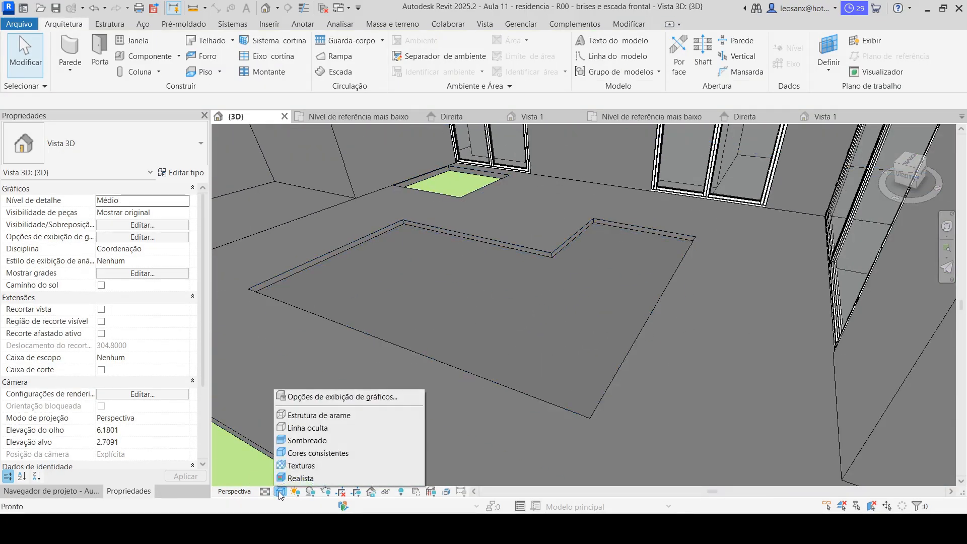
{"action": "left_click", "coordinate": [301, 478]}
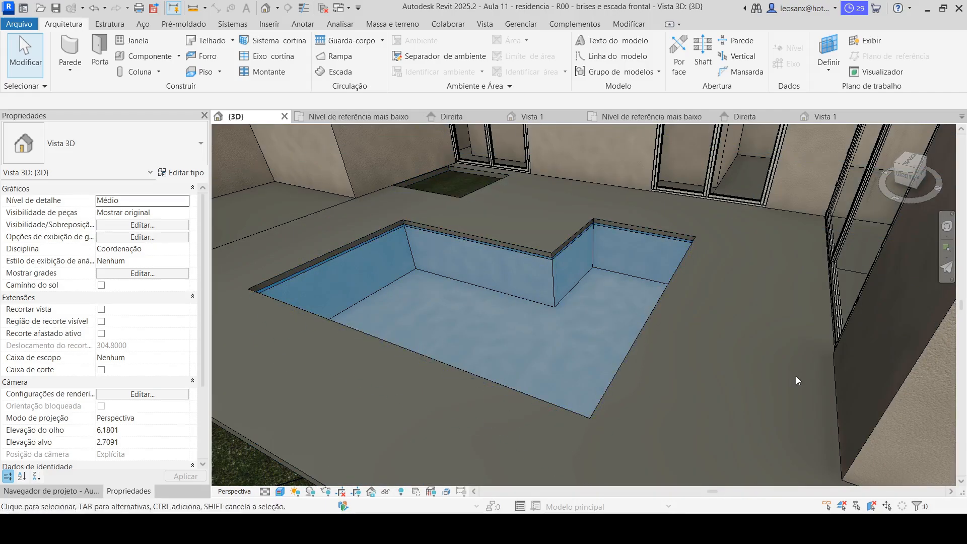
- Examine the pool water and its surroundings from several angles in the realistic 3D view
{"action": "scroll", "coordinate": [756, 235], "scroll_direction": "down", "scroll_amount": 3}
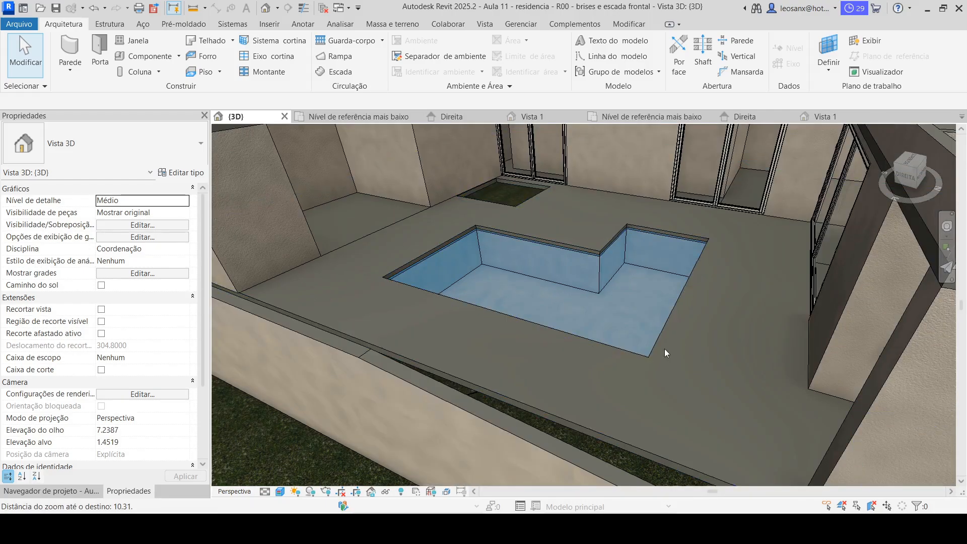
{"action": "middle_click_drag", "start_coordinate": [497, 379], "coordinate": [433, 398], "text": "shift"}
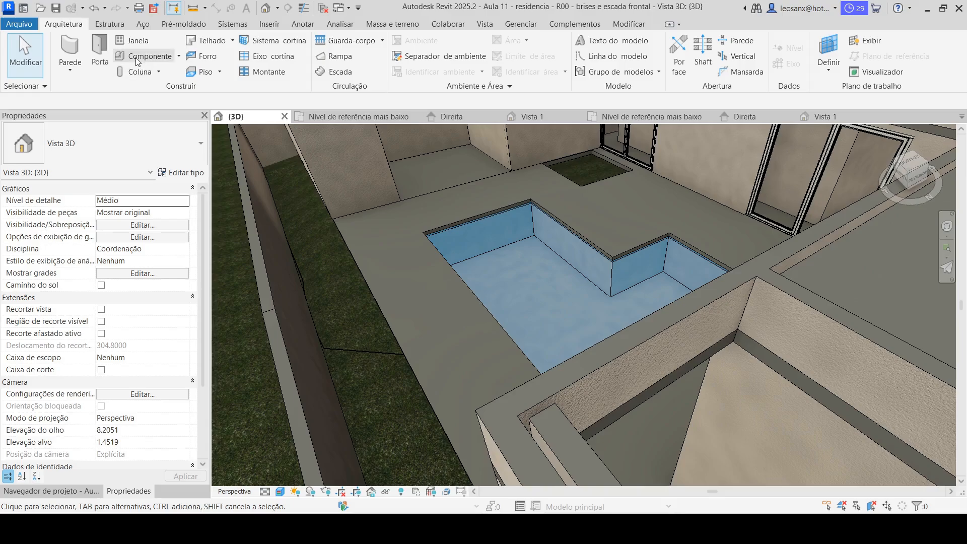
{"action": "middle_click_drag", "start_coordinate": [503, 398], "coordinate": [597, 273], "text": "shift"}
{"action": "scroll", "coordinate": [472, 210], "scroll_direction": "up", "scroll_amount": 2}
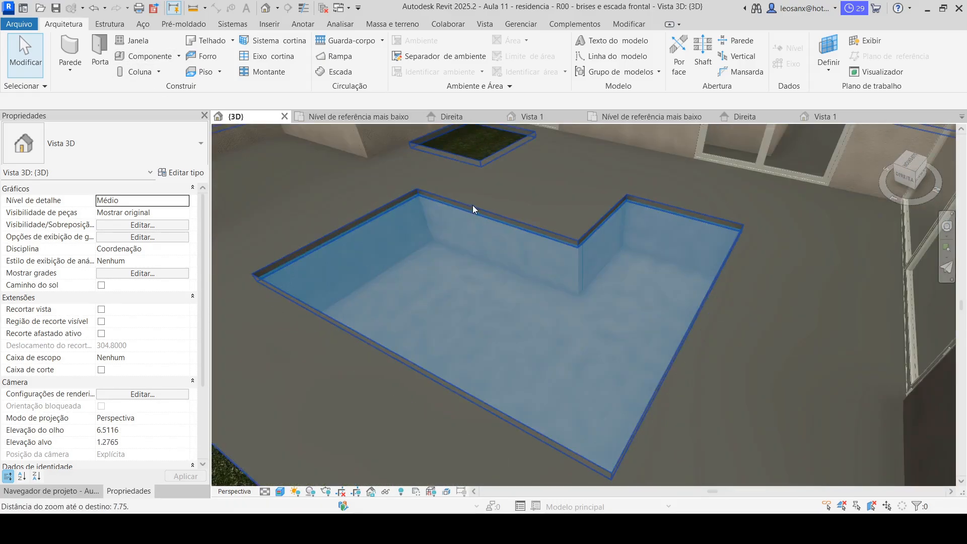
{"action": "scroll", "coordinate": [464, 231], "scroll_direction": "down", "scroll_amount": 3}
{"action": "scroll", "coordinate": [463, 231], "scroll_direction": "up", "scroll_amount": 3}
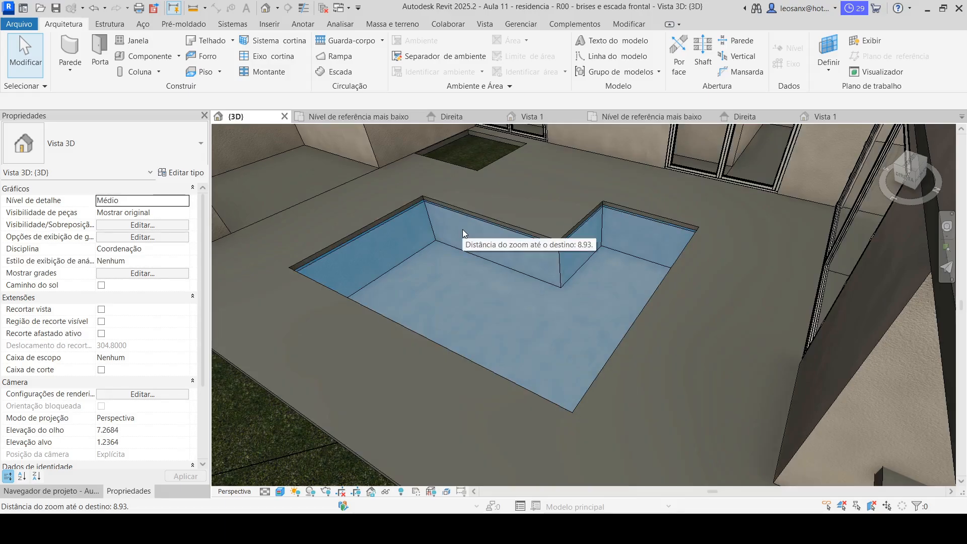
{"action": "scroll", "coordinate": [463, 233], "scroll_direction": "down", "scroll_amount": 5}
{"action": "scroll", "coordinate": [624, 346], "scroll_direction": "up", "scroll_amount": 5}
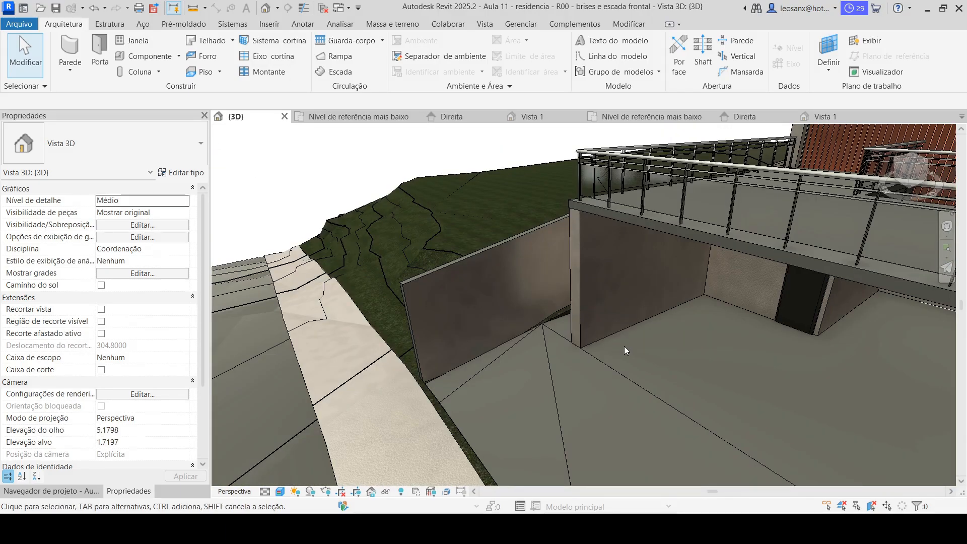
- Set the base offset of the garage's inner side wall, next to the boundary wall, to 0.7
{"action": "scroll", "coordinate": [609, 340], "scroll_direction": "up", "scroll_amount": 2}
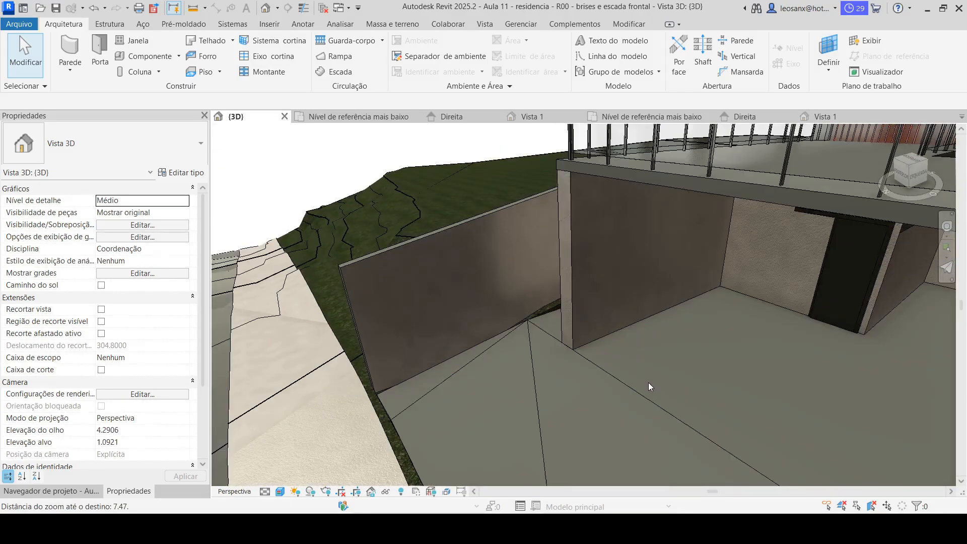
{"action": "scroll", "coordinate": [693, 430], "scroll_direction": "up", "scroll_amount": 6}
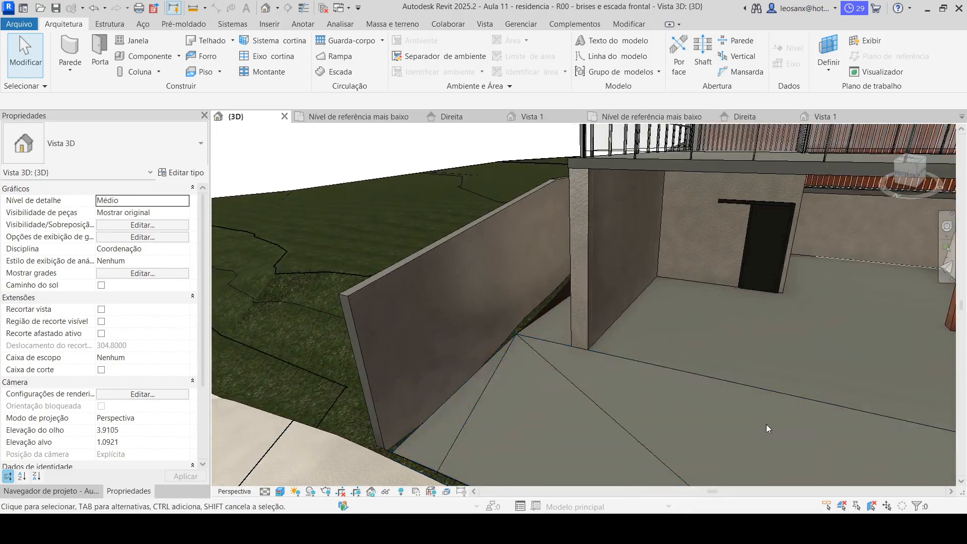
{"action": "left_click", "coordinate": [513, 321]}
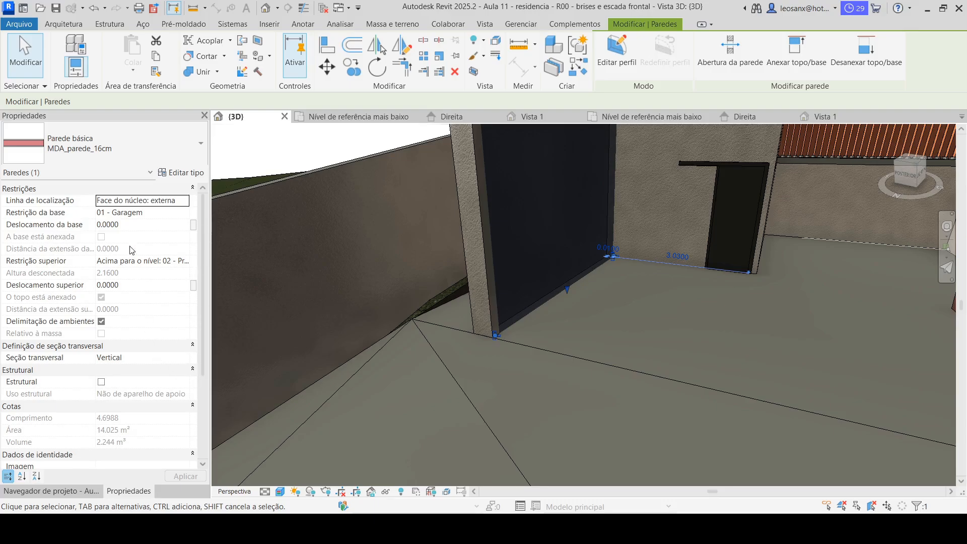
{"action": "left_click", "coordinate": [98, 224]}
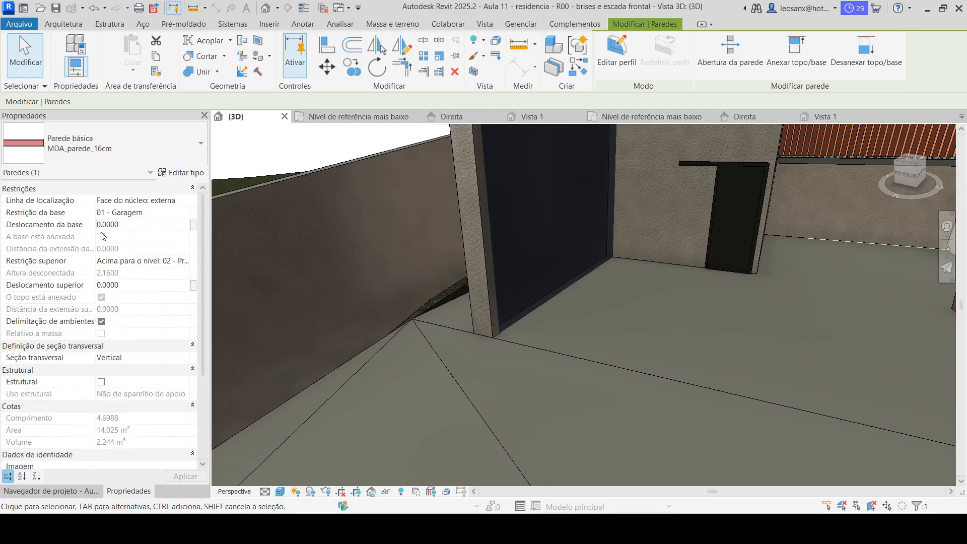
{"action": "type", "text": "0.7"}
{"action": "key", "text": "Return"}
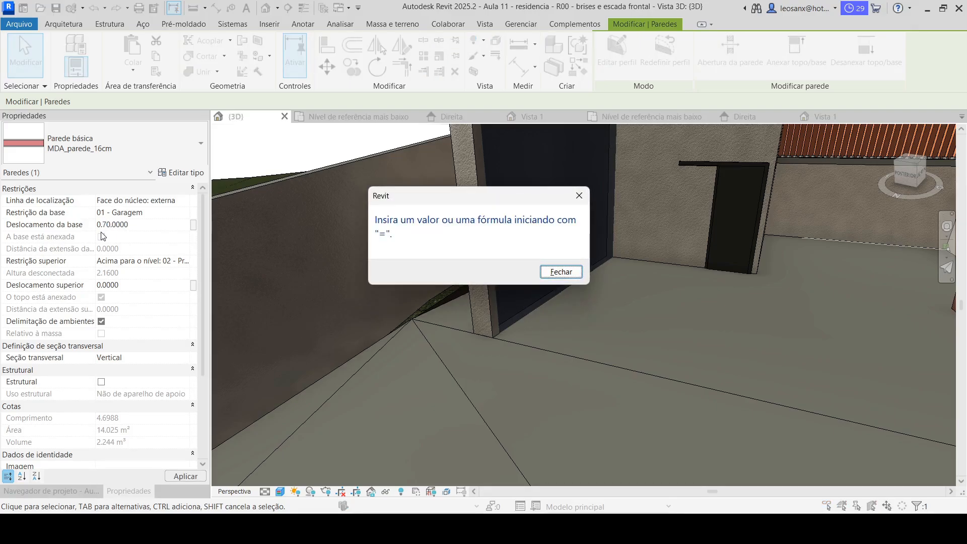
{"action": "left_click", "coordinate": [554, 275]}
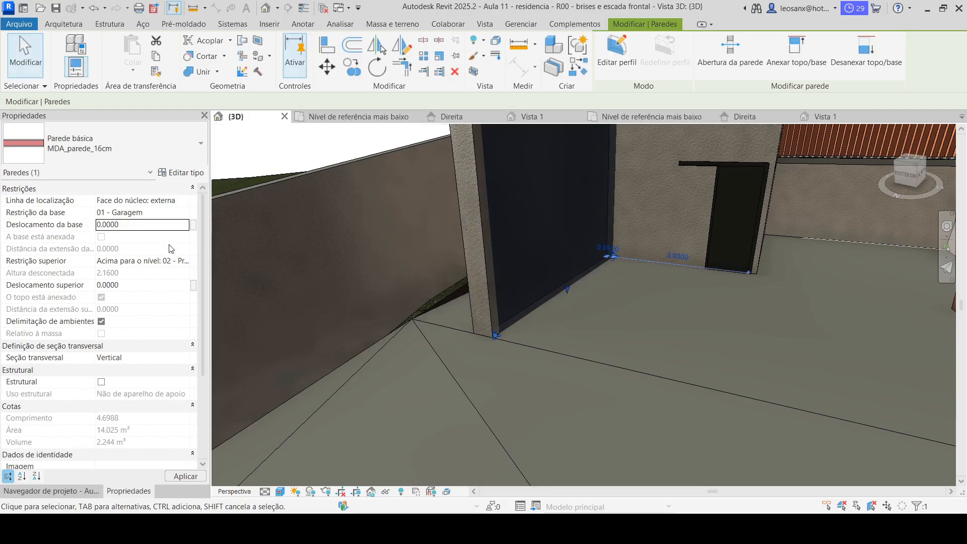
{"action": "double_click", "coordinate": [103, 224]}
{"action": "type", "text": "0.7"}
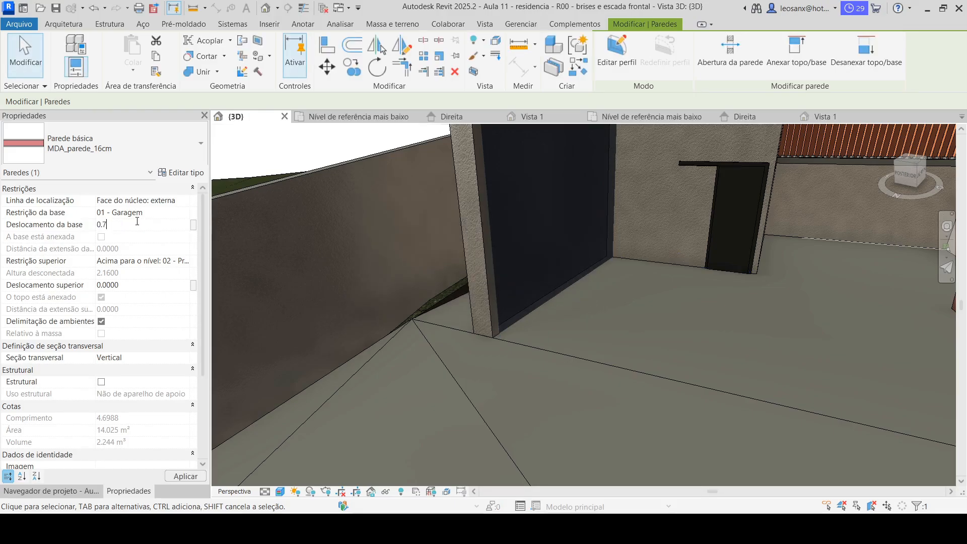
{"action": "key", "text": "Return"}
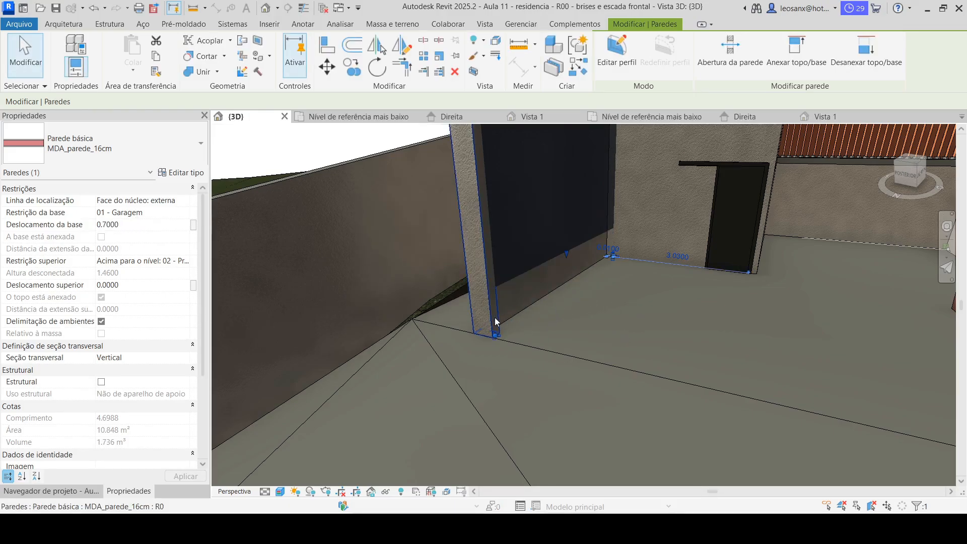
- Set the base offset of the short wall closing the front end of the garage's side walls to 0.7
{"action": "left_click", "coordinate": [491, 328]}
{"action": "double_click", "coordinate": [134, 224]}
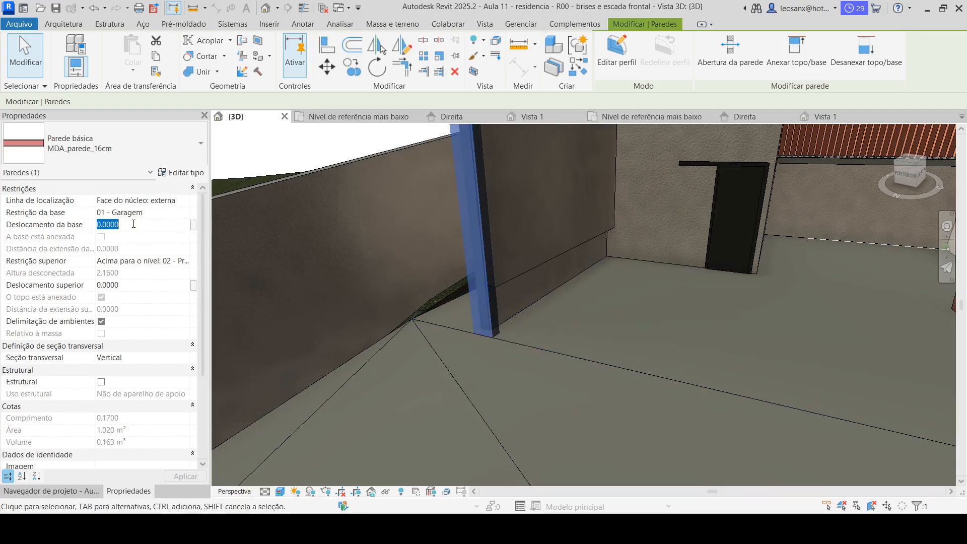
{"action": "type", "text": "0.7"}
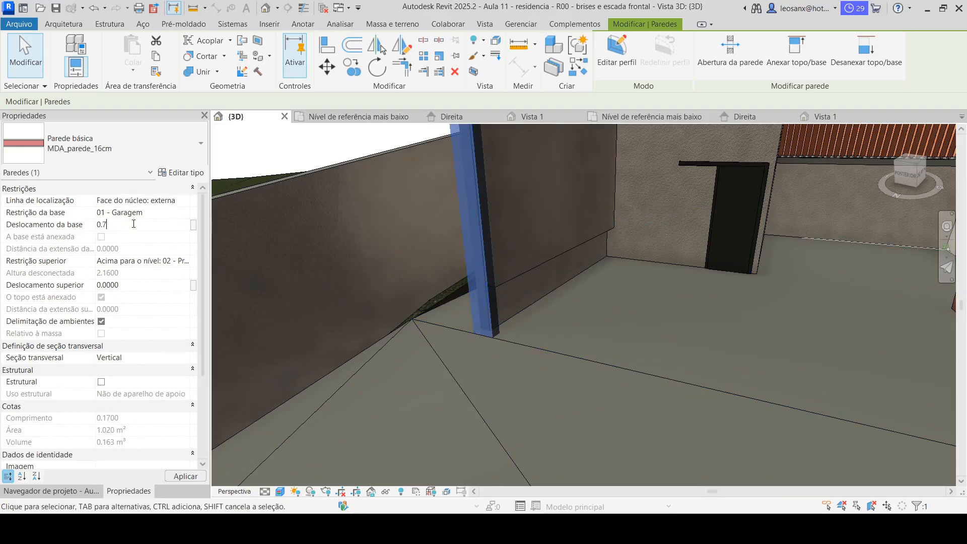
{"action": "key", "text": "Return"}
- Try to split the long outer side wall of the garage just past its last window
{"action": "middle_click_drag", "start_coordinate": [501, 361], "coordinate": [476, 301], "text": "shift"}
{"action": "left_click", "coordinate": [479, 286]}
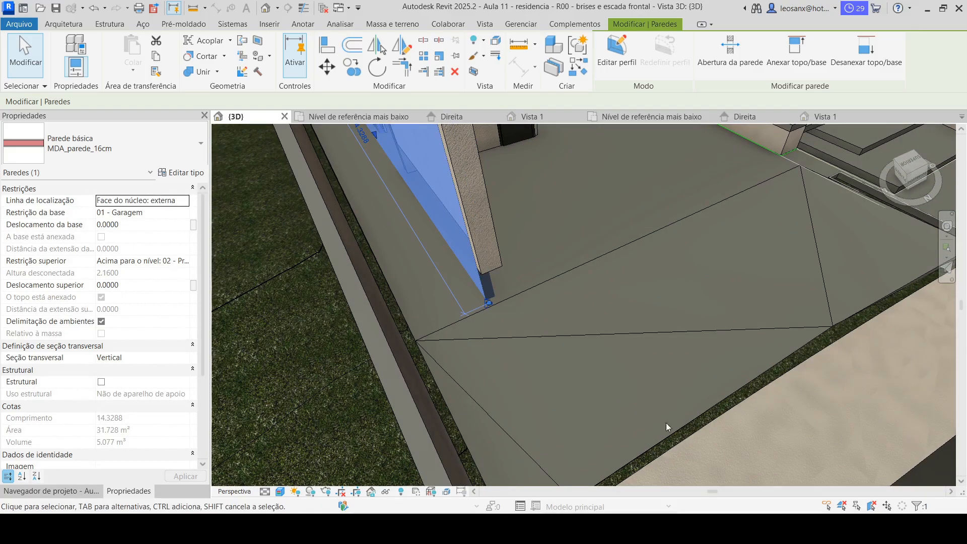
{"action": "middle_click_drag", "start_coordinate": [666, 422], "coordinate": [536, 426], "text": "shift"}
{"action": "scroll", "coordinate": [536, 426], "scroll_direction": "down", "scroll_amount": 10}
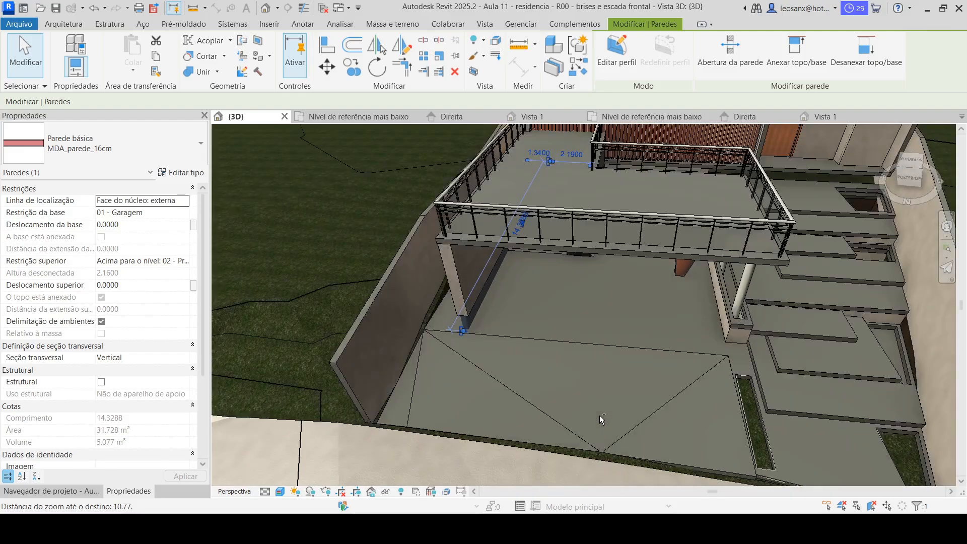
{"action": "middle_click_drag", "start_coordinate": [599, 415], "coordinate": [725, 402], "text": "shift"}
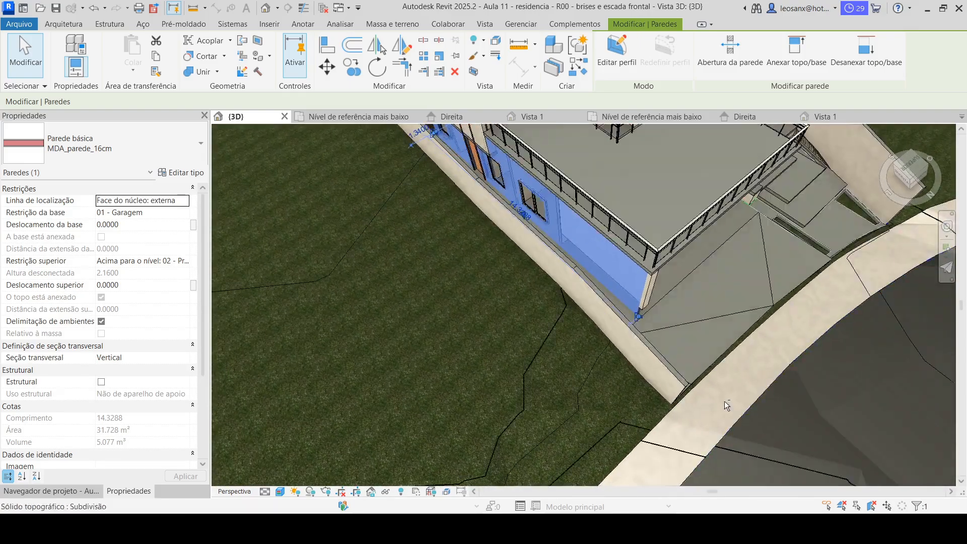
{"action": "scroll", "coordinate": [597, 188], "scroll_direction": "up", "scroll_amount": 3}
{"action": "scroll", "coordinate": [454, 165], "scroll_direction": "down", "scroll_amount": 2}
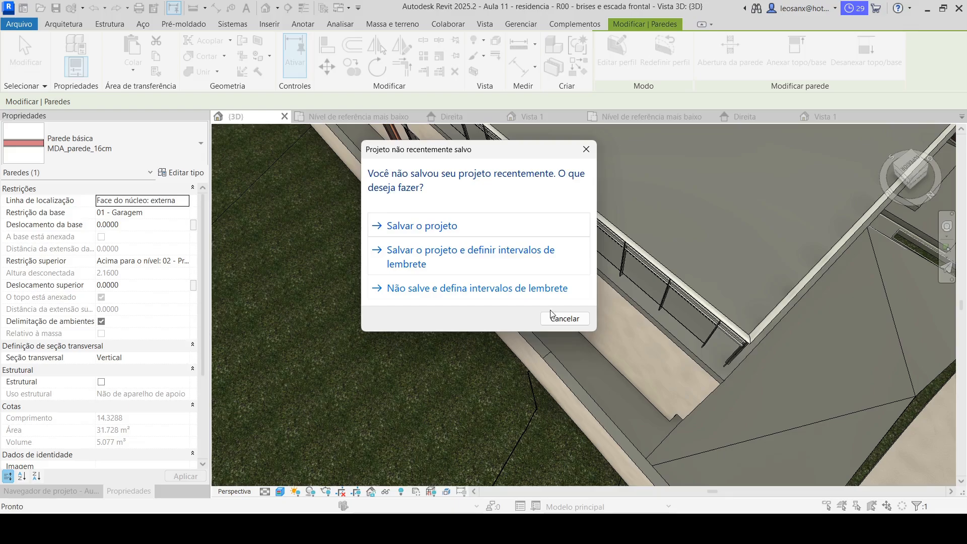
{"action": "left_click", "coordinate": [559, 319]}
{"action": "key", "text": "Escape"}
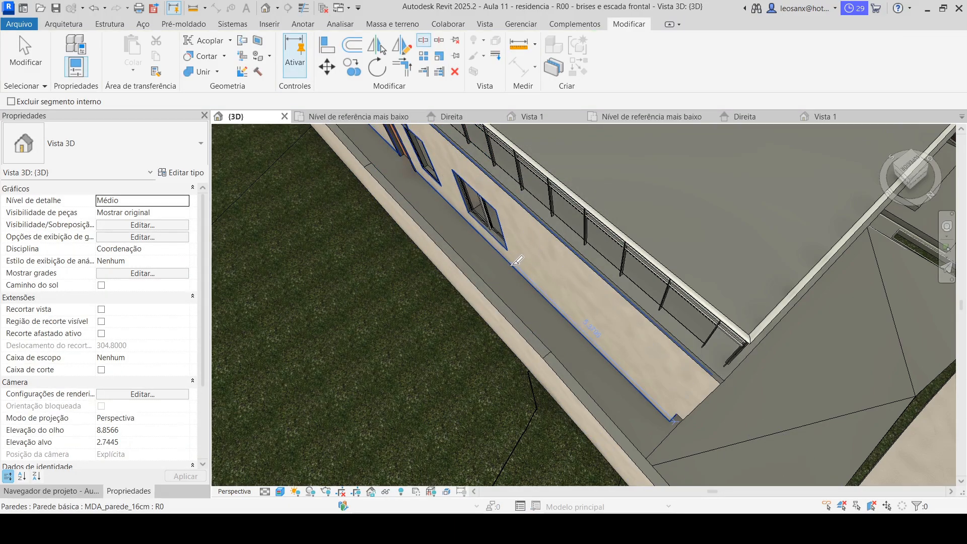
{"action": "left_click", "coordinate": [512, 264]}
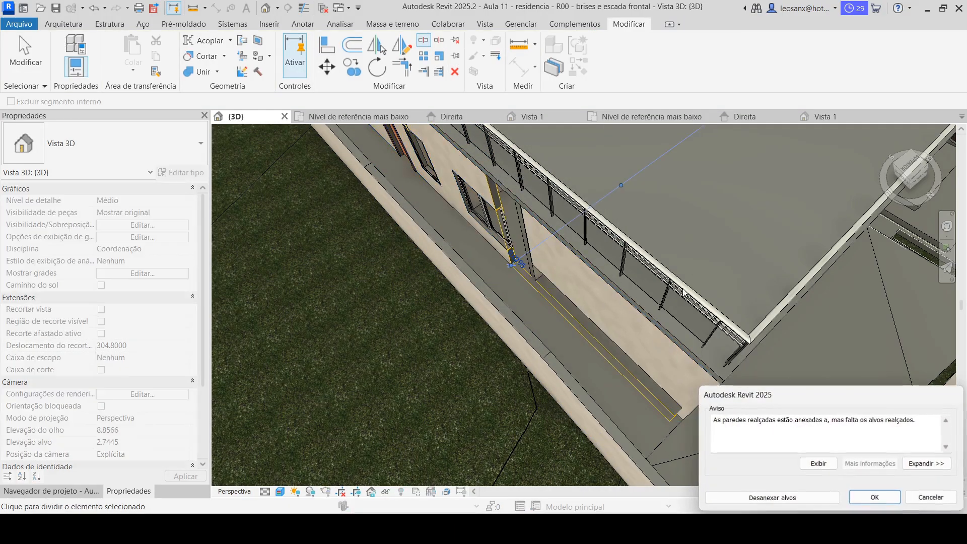
{"action": "left_click", "coordinate": [875, 498]}
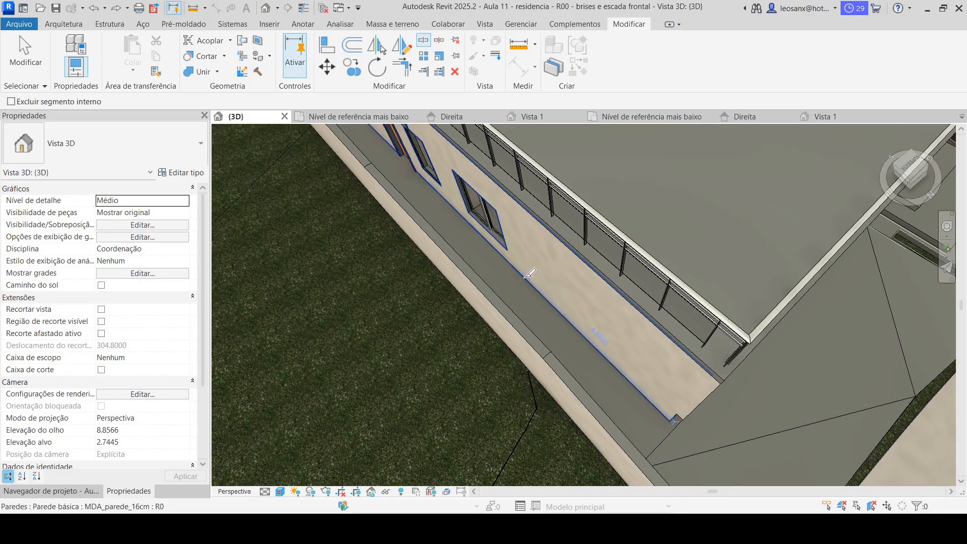
{"action": "left_click", "coordinate": [526, 276]}
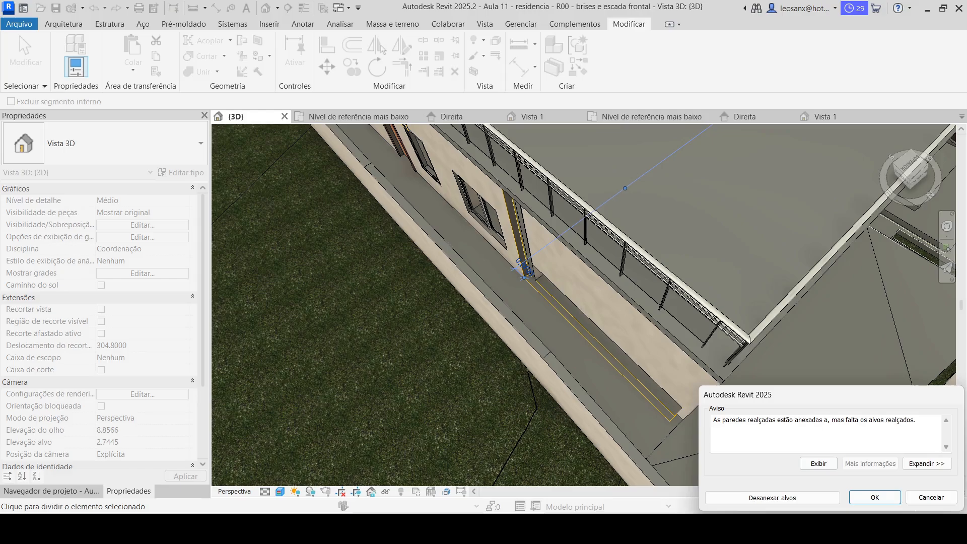
{"action": "left_click", "coordinate": [931, 498]}
- Split the long outer side wall at the garage's inner back corner and detach the missing targets
{"action": "middle_click_drag", "start_coordinate": [611, 369], "coordinate": [402, 280], "text": "shift"}
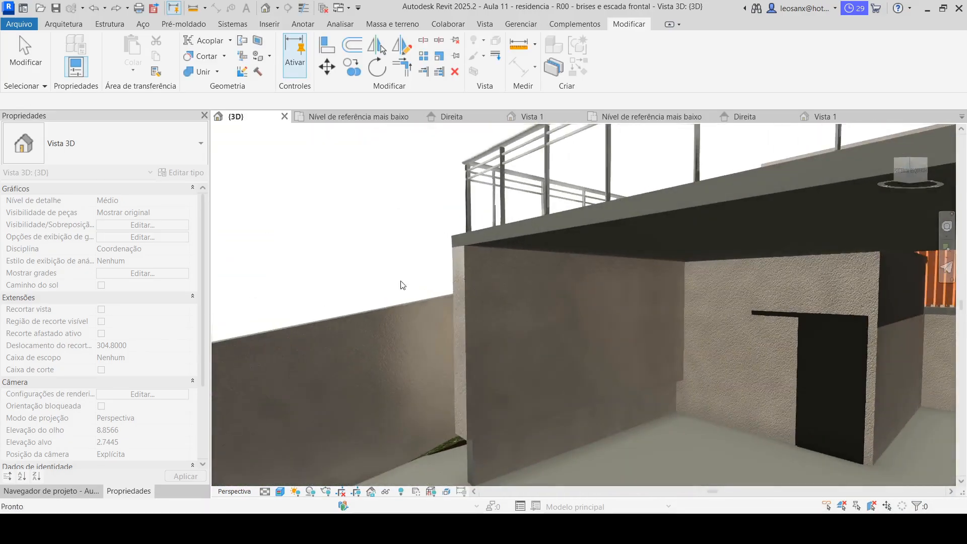
{"action": "left_click", "coordinate": [675, 412]}
{"action": "left_click", "coordinate": [792, 498]}
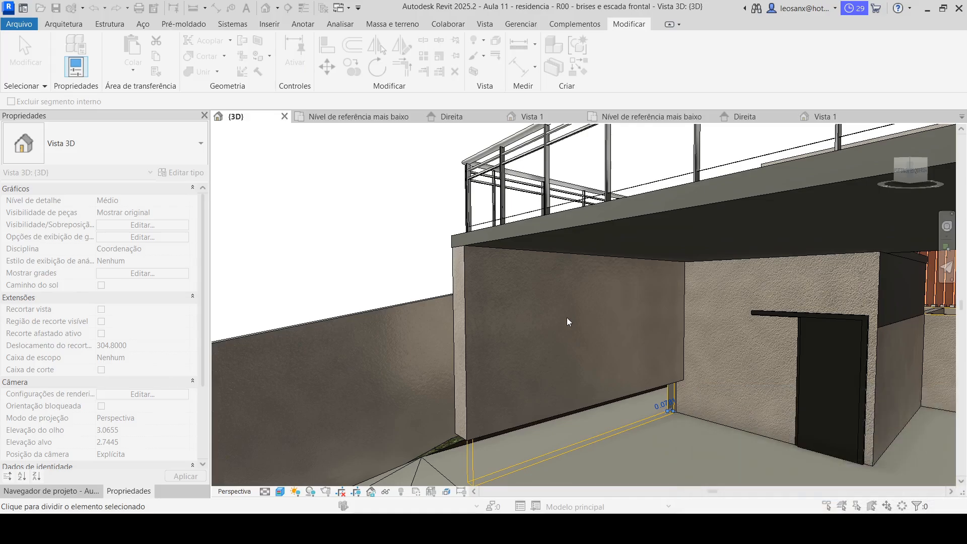
{"action": "scroll", "coordinate": [528, 331], "scroll_direction": "down", "scroll_amount": 2}
{"action": "middle_click_drag", "start_coordinate": [527, 332], "coordinate": [644, 383], "text": "shift"}
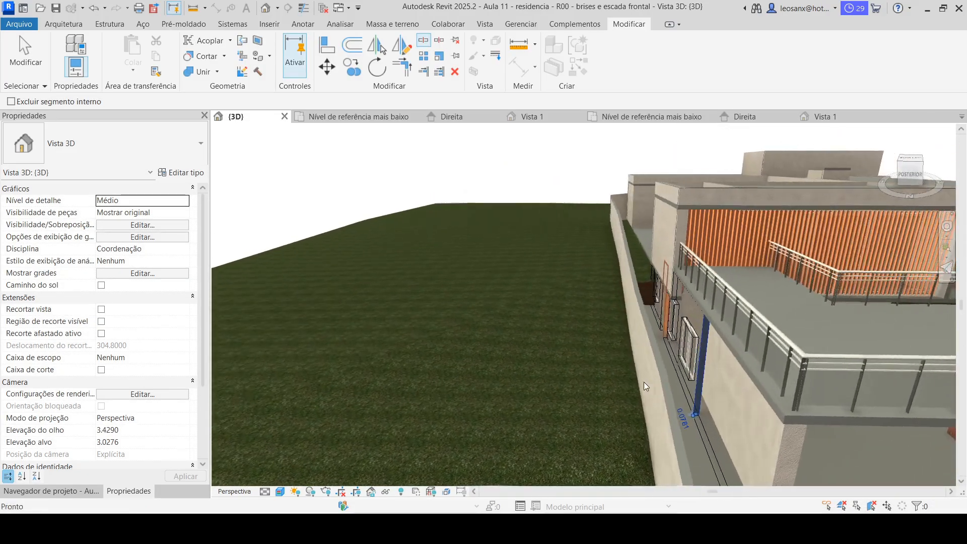
{"action": "left_click", "coordinate": [38, 55]}
- Set the base offset of the outer side wall's split-off front segment to 0.7
{"action": "scroll", "coordinate": [739, 323], "scroll_direction": "down", "scroll_amount": 3}
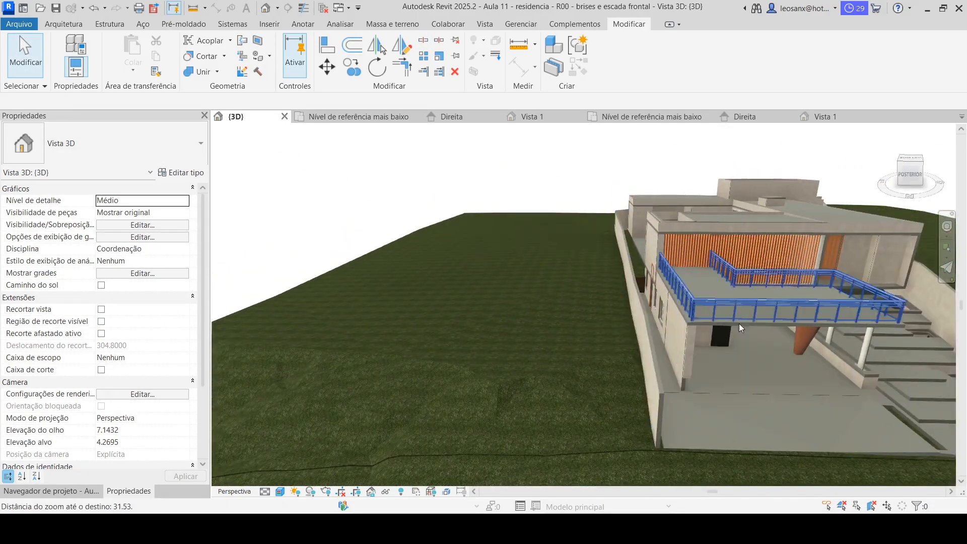
{"action": "scroll", "coordinate": [730, 434], "scroll_direction": "up", "scroll_amount": 5}
{"action": "middle_click_drag", "start_coordinate": [675, 436], "coordinate": [569, 286], "text": "shift"}
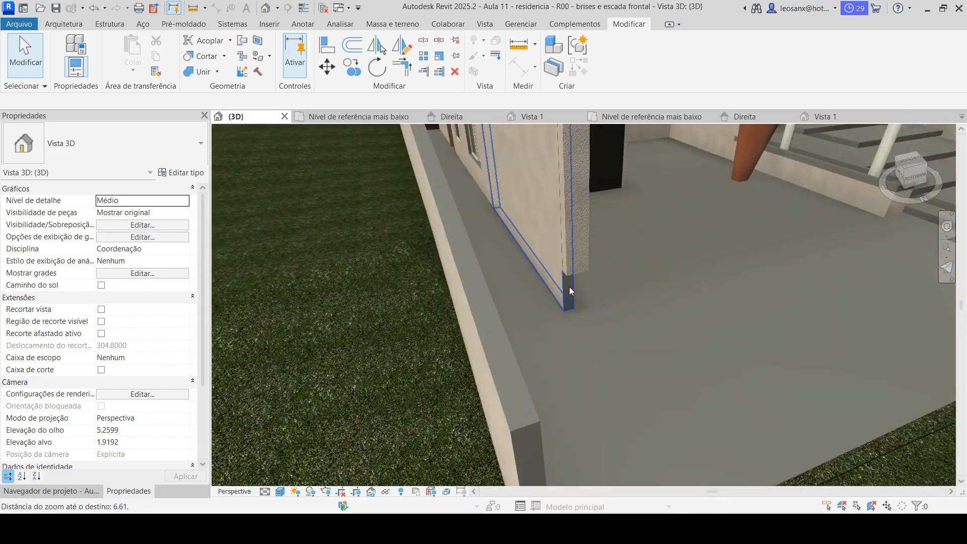
{"action": "left_click", "coordinate": [568, 286]}
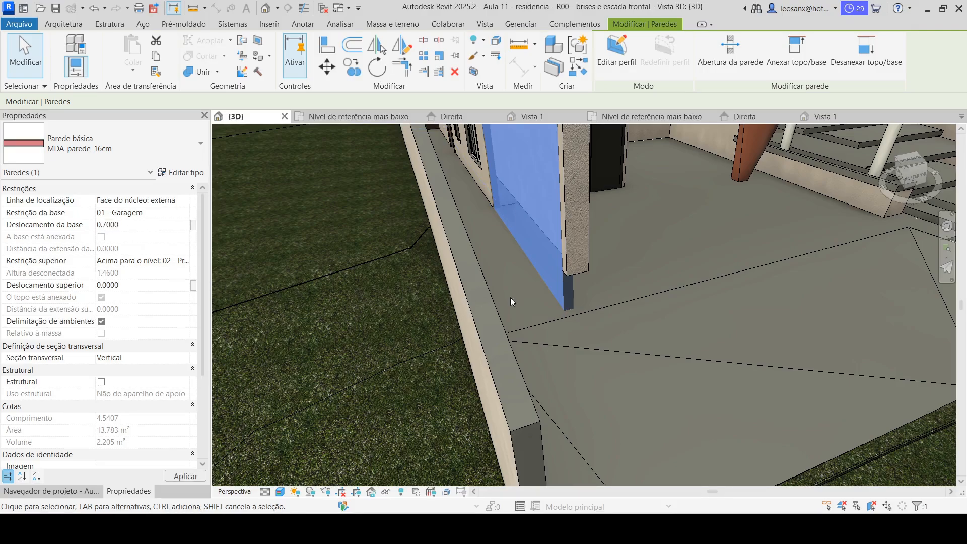
{"action": "scroll", "coordinate": [572, 294], "scroll_direction": "up", "scroll_amount": 5}
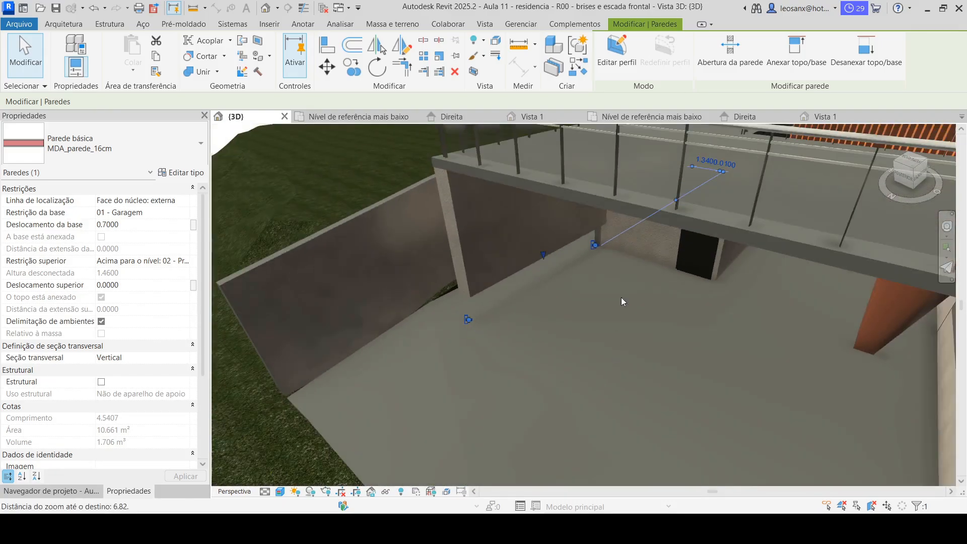
- Undo the last outer side wall change and align the wall stub at the garage's inner back corner with the back wall
{"action": "scroll", "coordinate": [621, 282], "scroll_direction": "up", "scroll_amount": 5}
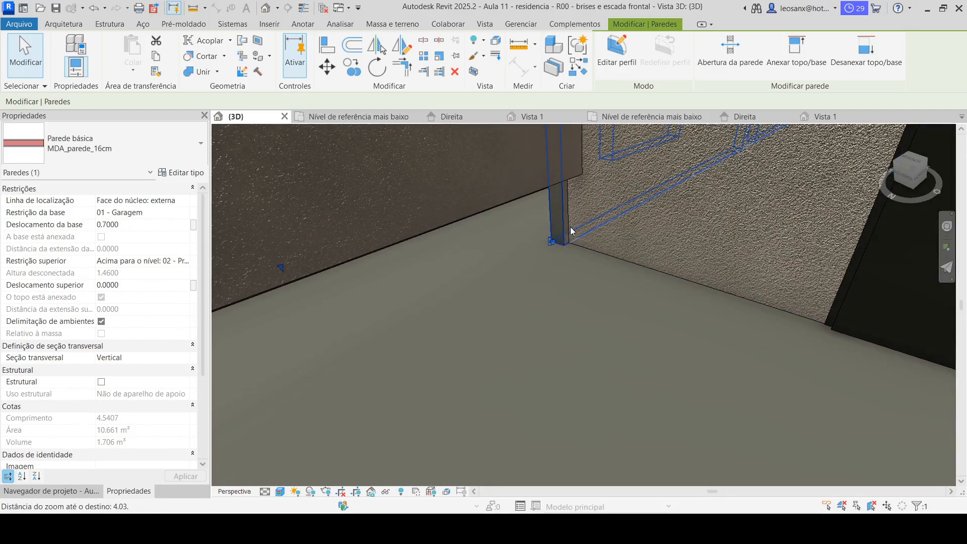
{"action": "scroll", "coordinate": [571, 230], "scroll_direction": "up", "scroll_amount": 3}
{"action": "key", "text": "ctrl+z"}
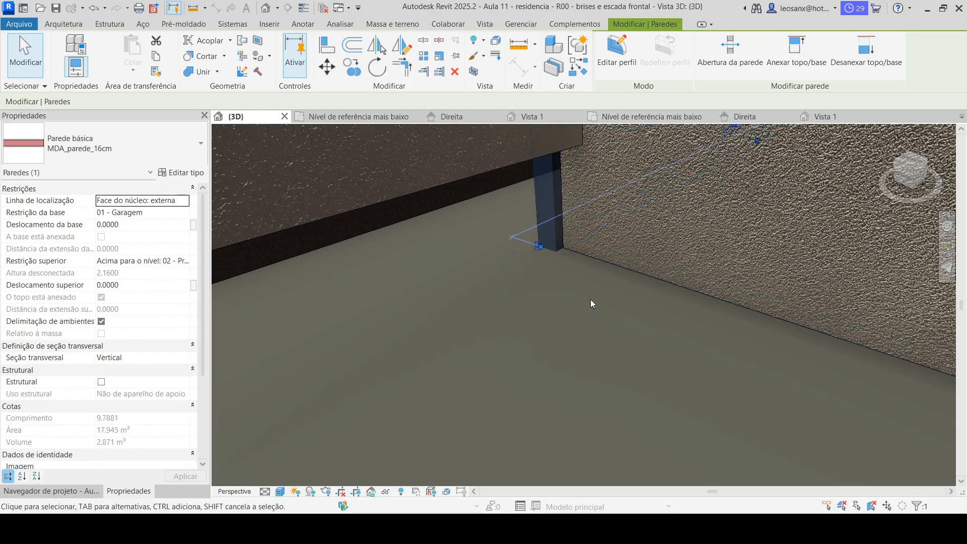
{"action": "left_click", "coordinate": [332, 49]}
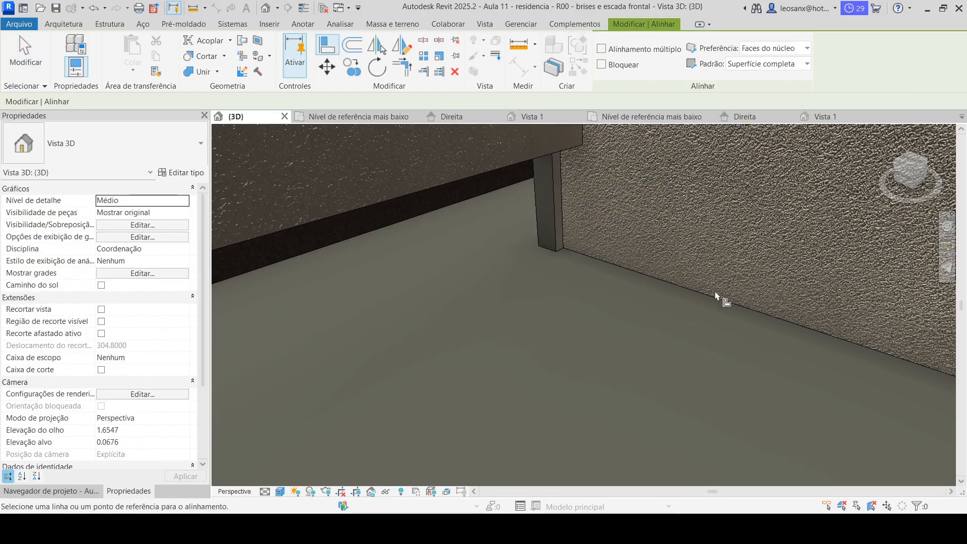
{"action": "left_click", "coordinate": [610, 263]}
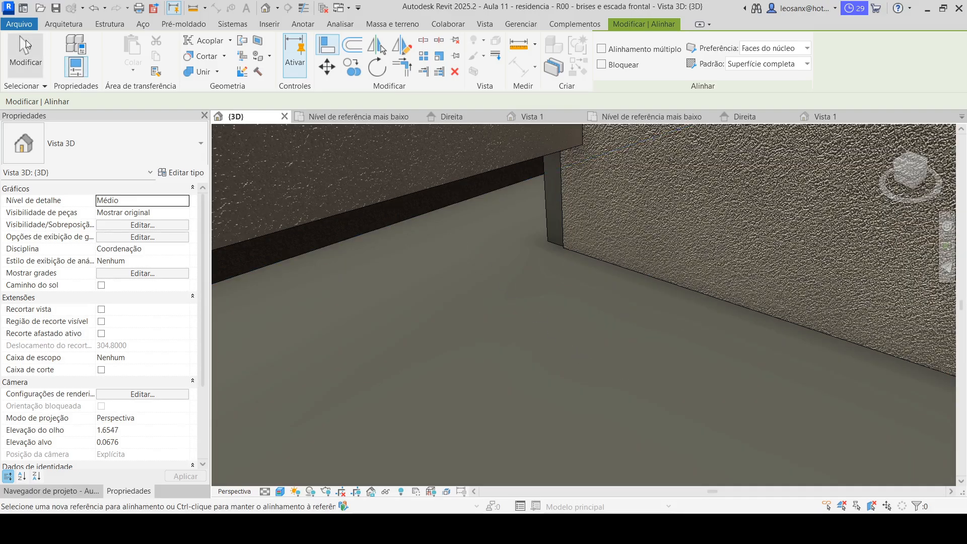
{"action": "key", "text": "Escape"}
- Open the 01 - Garagem floor plan
{"action": "scroll", "coordinate": [600, 267], "scroll_direction": "up", "scroll_amount": 2}
{"action": "scroll", "coordinate": [525, 166], "scroll_direction": "down", "scroll_amount": 6}
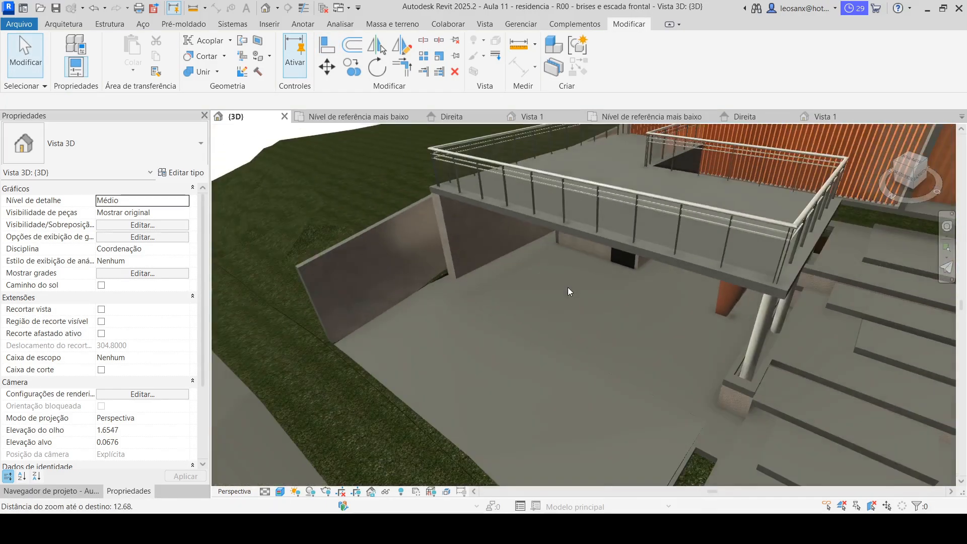
{"action": "middle_click_drag", "start_coordinate": [567, 287], "coordinate": [779, 441], "text": "shift"}
{"action": "left_click", "coordinate": [60, 491]}
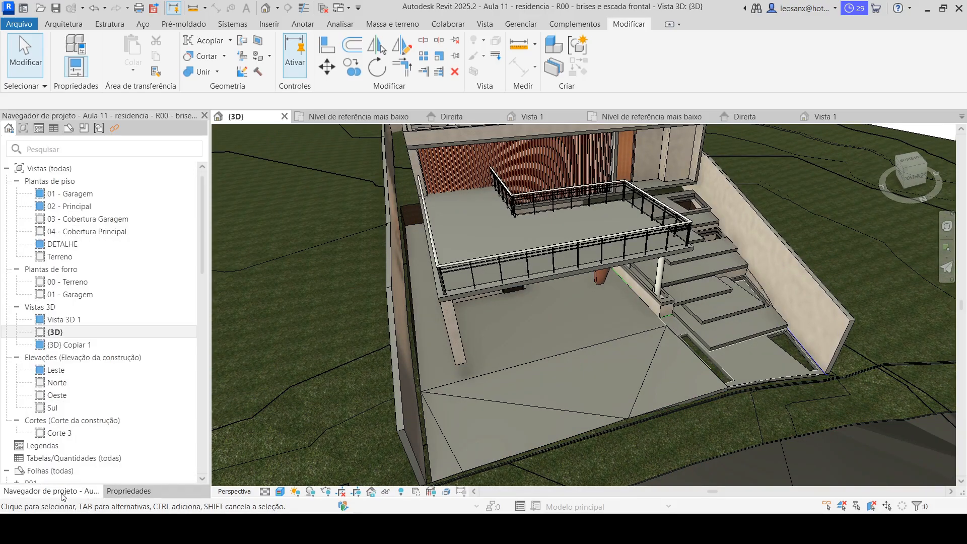
{"action": "double_click", "coordinate": [70, 206]}
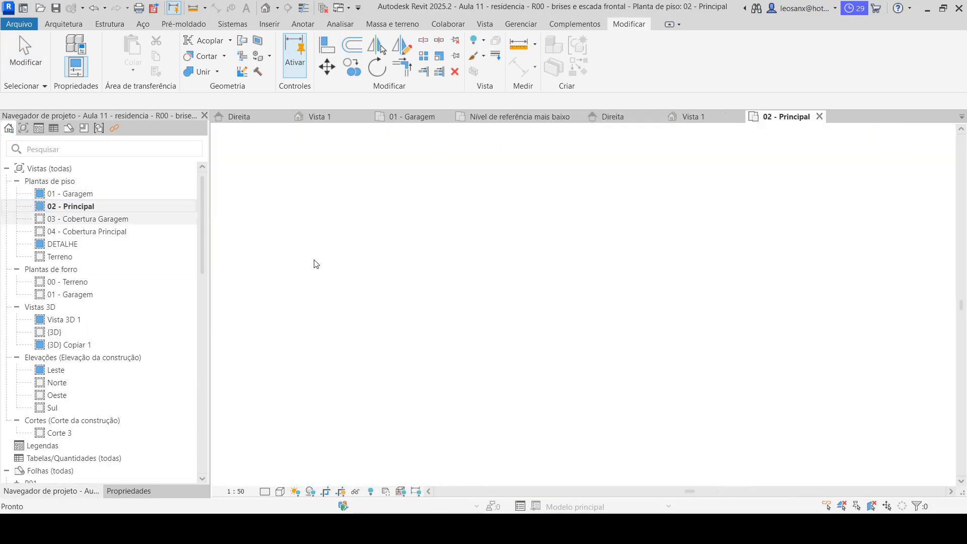
{"action": "scroll", "coordinate": [536, 296], "scroll_direction": "down", "scroll_amount": 4}
{"action": "scroll", "coordinate": [540, 93], "scroll_direction": "up", "scroll_amount": 3}
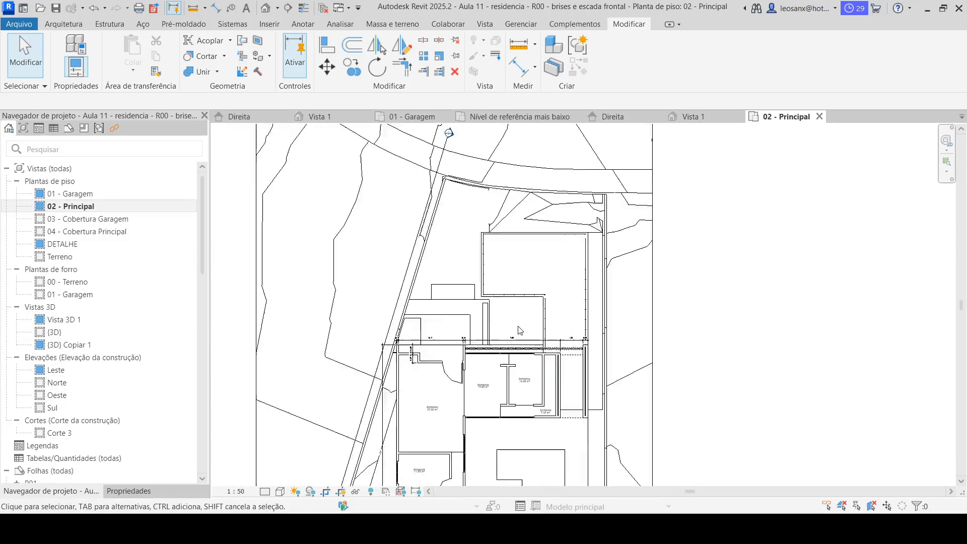
{"action": "double_click", "coordinate": [76, 194]}
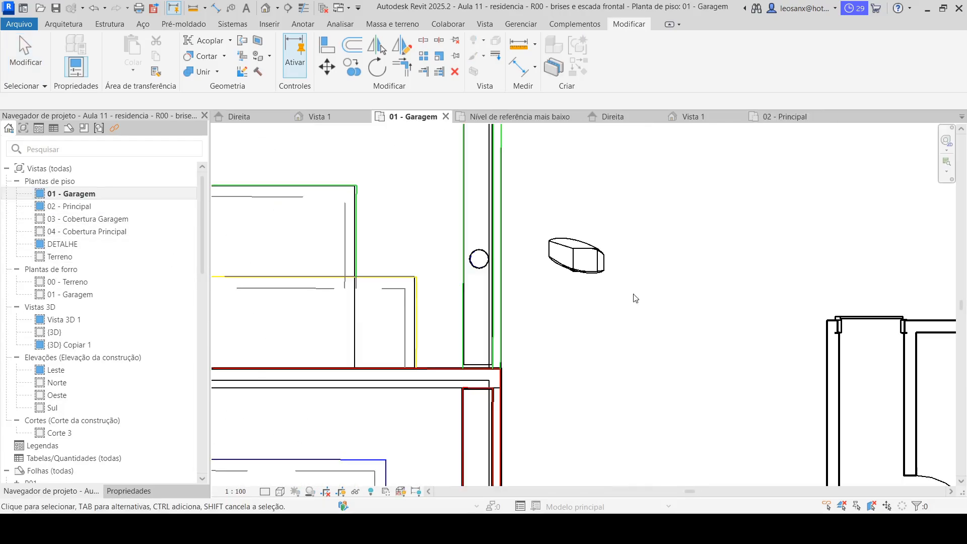
- Copy the two round columns beside the front stairs horizontally about 7.93 m onto the garage's opposite side wall
{"action": "scroll", "coordinate": [554, 312], "scroll_direction": "up", "scroll_amount": 2}
{"action": "scroll", "coordinate": [524, 326], "scroll_direction": "down", "scroll_amount": 4}
{"action": "scroll", "coordinate": [521, 328], "scroll_direction": "up", "scroll_amount": 2}
{"action": "left_click", "coordinate": [486, 230]}
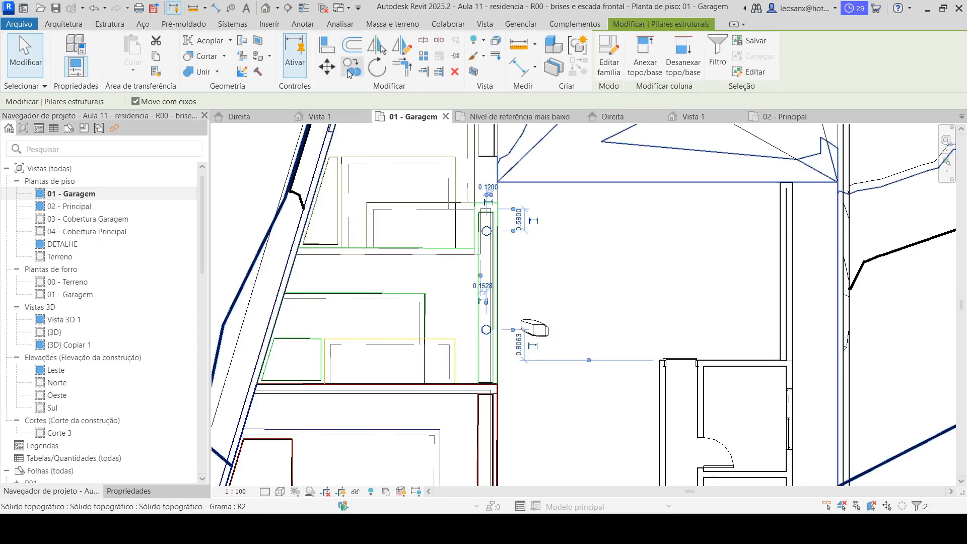
{"action": "left_click", "coordinate": [349, 74]}
{"action": "scroll", "coordinate": [544, 234], "scroll_direction": "up", "scroll_amount": 3}
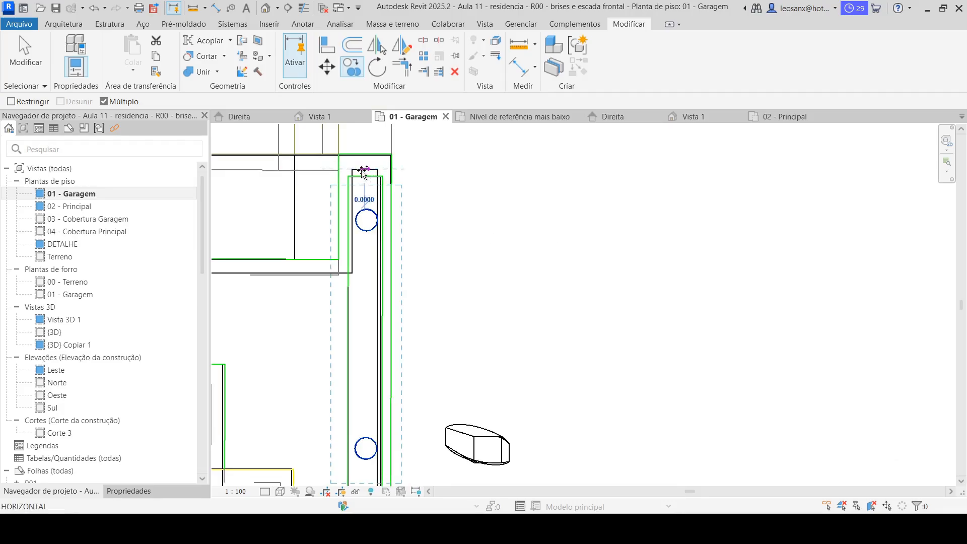
{"action": "scroll", "coordinate": [403, 179], "scroll_direction": "down", "scroll_amount": 2}
{"action": "scroll", "coordinate": [706, 181], "scroll_direction": "up", "scroll_amount": 4}
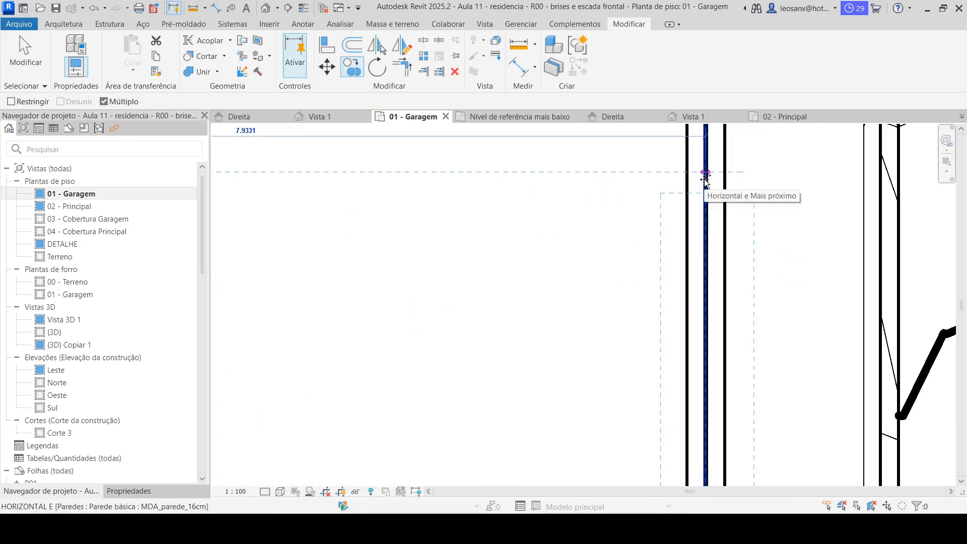
{"action": "left_click", "coordinate": [705, 180]}
{"action": "key", "text": "Escape"}
{"action": "key", "text": "Escape"}
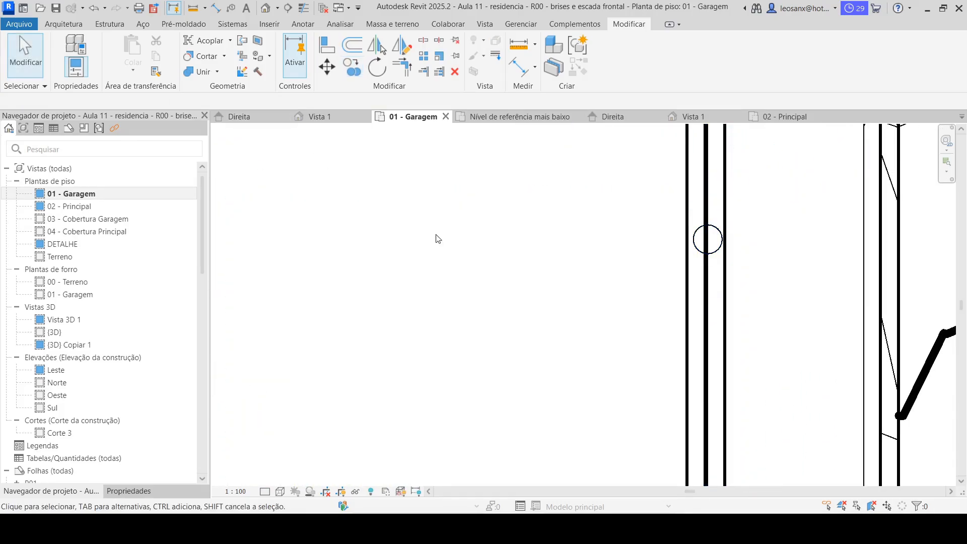
- Return to the {3D} view and examine the copied columns beneath the raised garage side wall
{"action": "scroll", "coordinate": [438, 239], "scroll_direction": "down", "scroll_amount": 4}
{"action": "scroll", "coordinate": [519, 252], "scroll_direction": "up", "scroll_amount": 1}
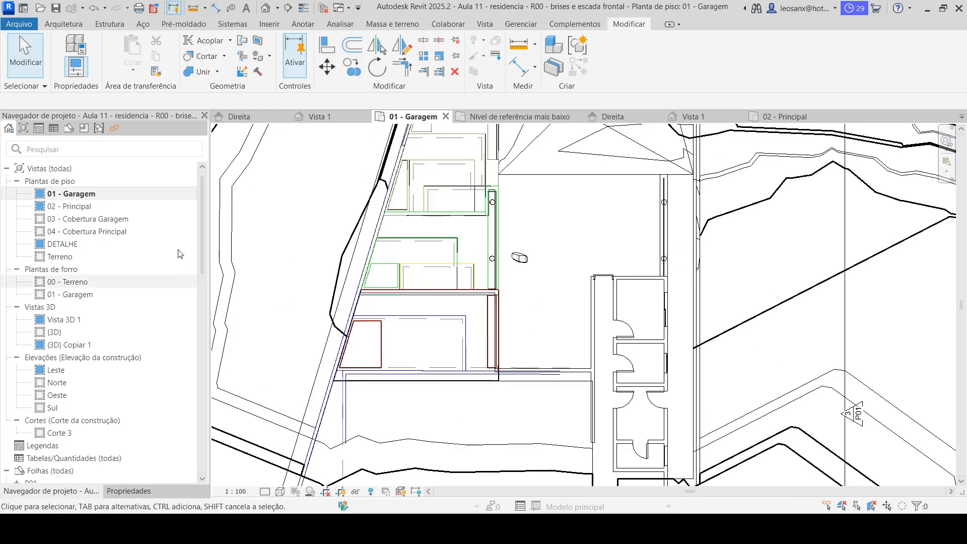
{"action": "double_click", "coordinate": [55, 332]}
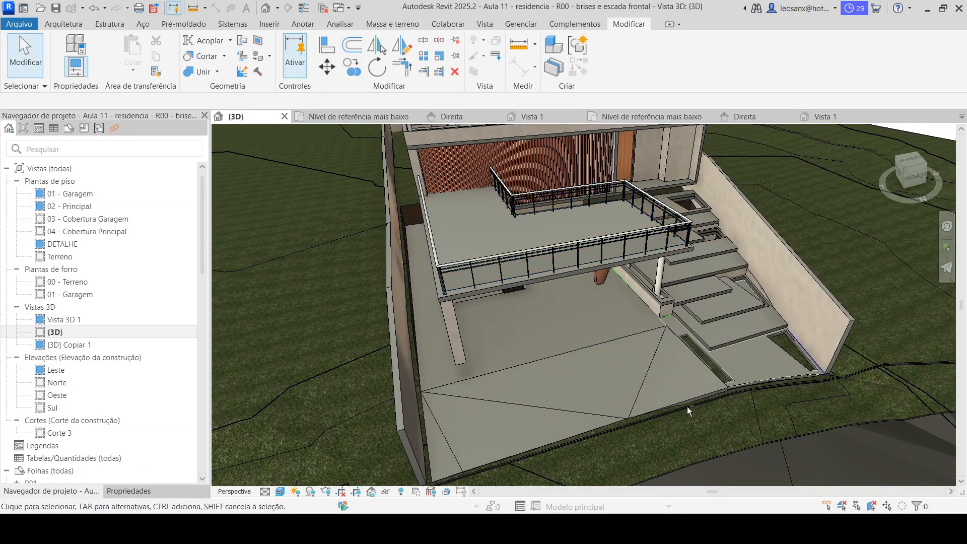
{"action": "middle_click_drag", "start_coordinate": [687, 407], "coordinate": [643, 374], "text": "shift"}
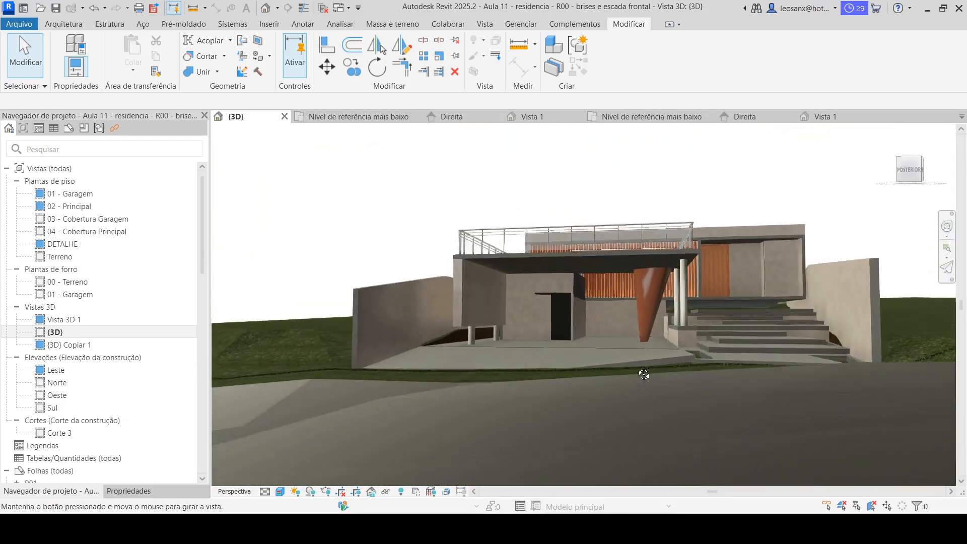
{"action": "scroll", "coordinate": [536, 291], "scroll_direction": "up", "scroll_amount": 5}
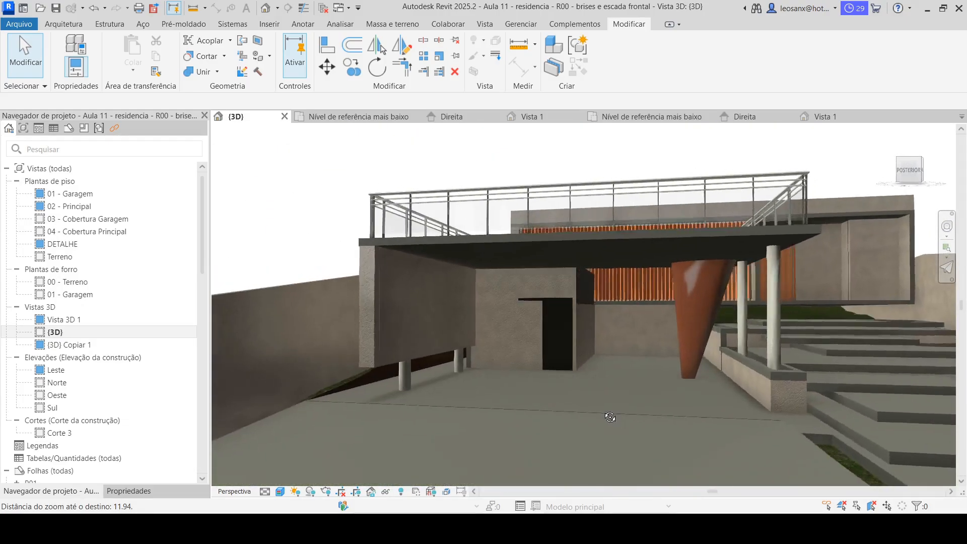
{"action": "scroll", "coordinate": [510, 388], "scroll_direction": "down", "scroll_amount": 3}
{"action": "scroll", "coordinate": [486, 387], "scroll_direction": "up", "scroll_amount": 6}
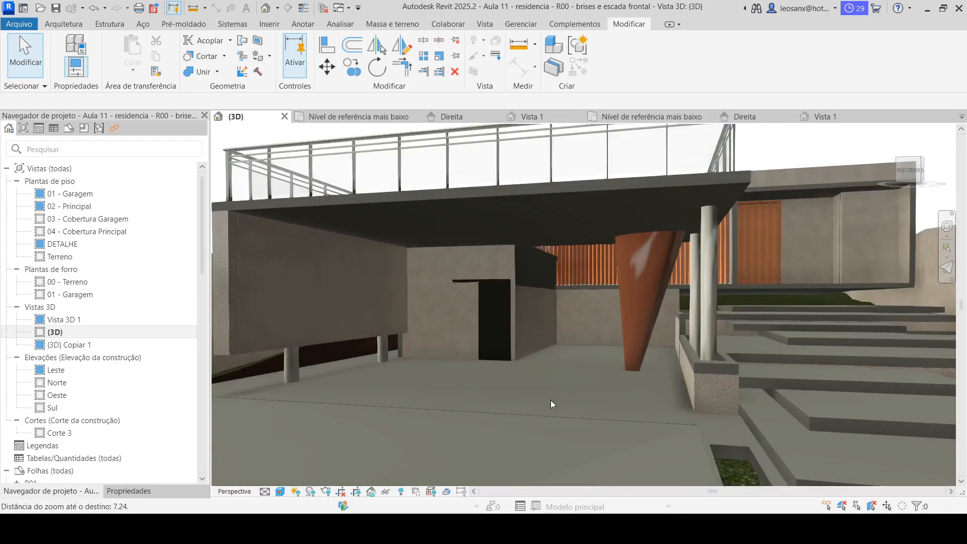
{"action": "middle_click_drag", "start_coordinate": [551, 404], "coordinate": [582, 356], "text": "shift"}
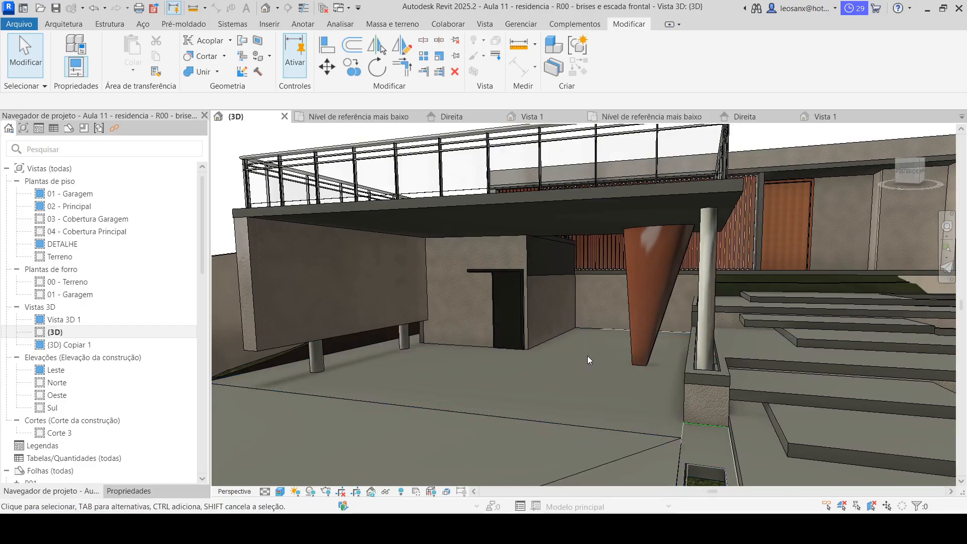
{"action": "scroll", "coordinate": [587, 356], "scroll_direction": "down", "scroll_amount": 3}
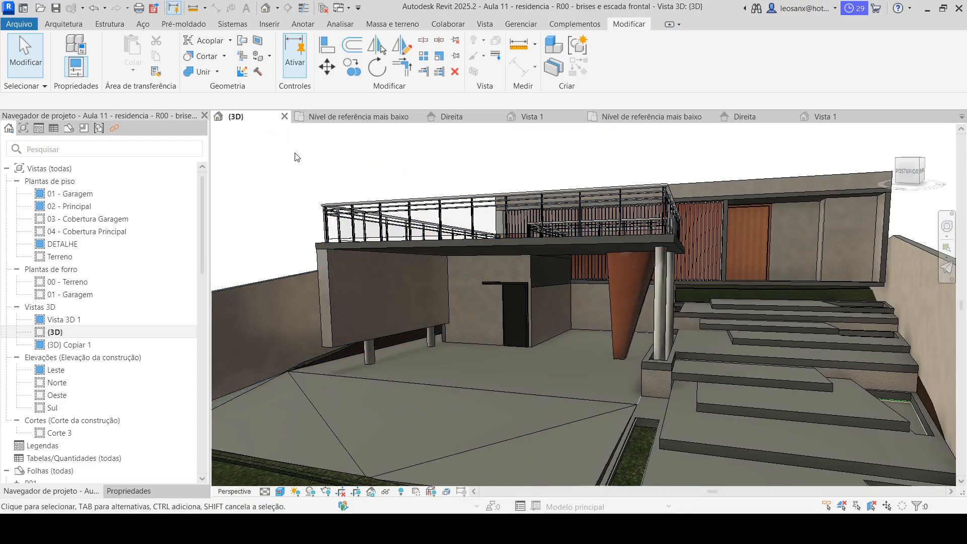
- Search the project materials for "madeira" and paint the two wall faces beside the entrance door with Amendoeira
{"action": "left_click", "coordinate": [260, 56]}
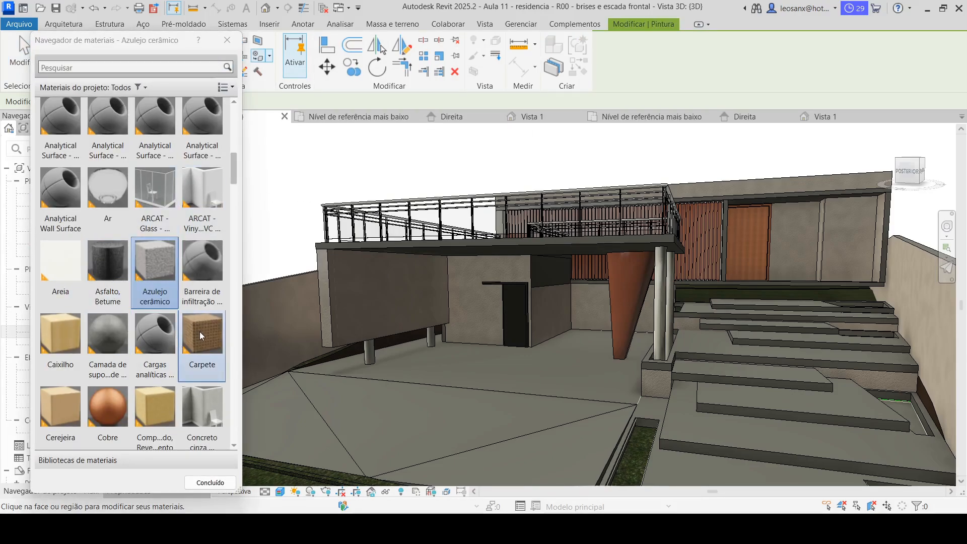
{"action": "scroll", "coordinate": [740, 258], "scroll_direction": "up", "scroll_amount": 5}
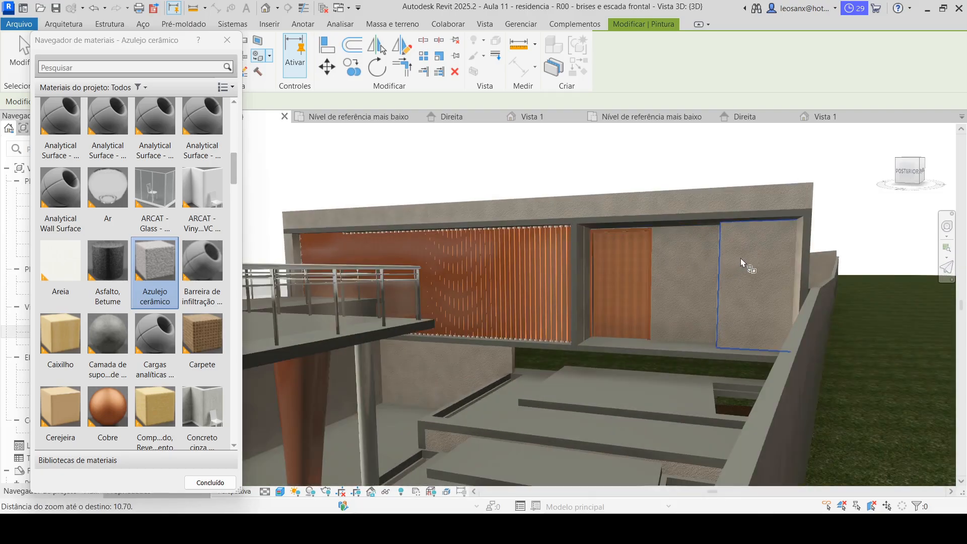
{"action": "scroll", "coordinate": [740, 258], "scroll_direction": "up", "scroll_amount": 5}
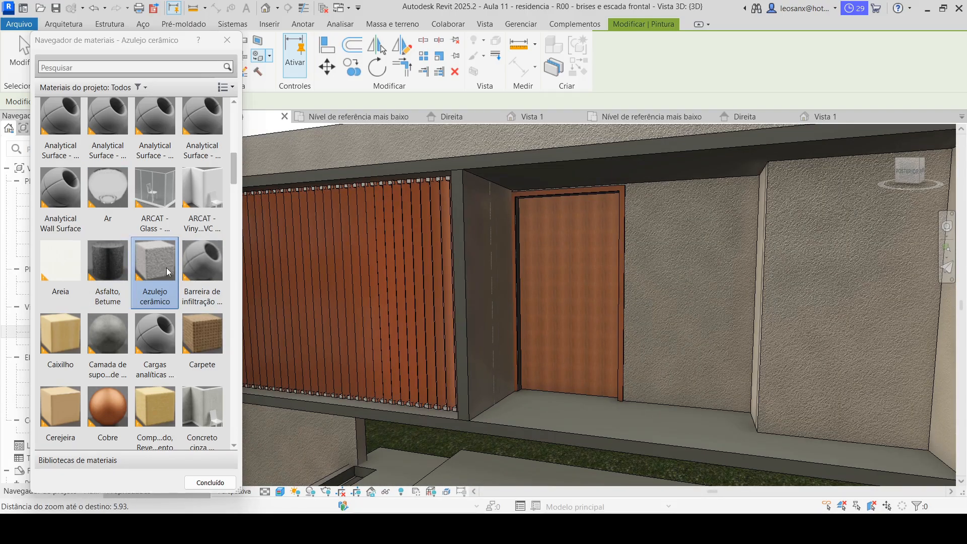
{"action": "scroll", "coordinate": [156, 302], "scroll_direction": "down", "scroll_amount": 6}
{"action": "scroll", "coordinate": [159, 327], "scroll_direction": "up", "scroll_amount": 3}
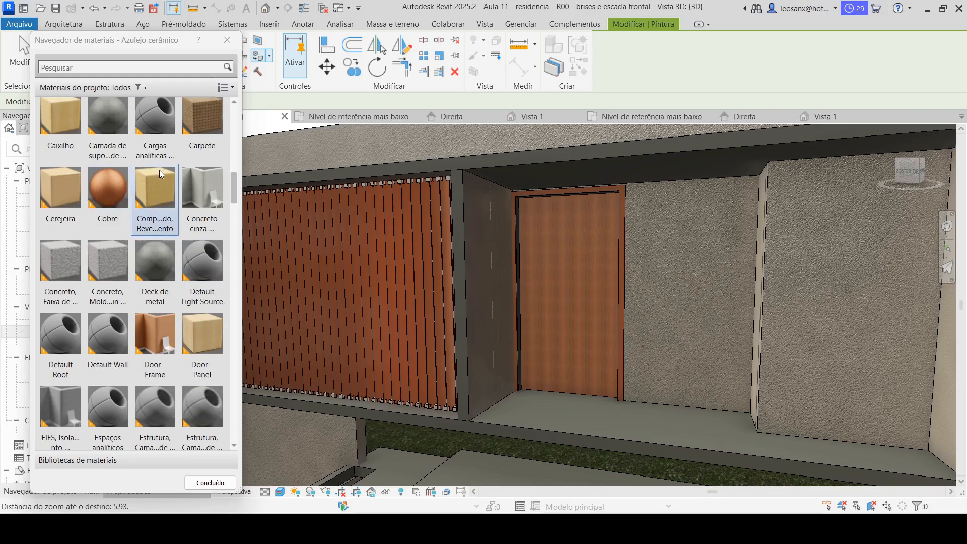
{"action": "scroll", "coordinate": [126, 279], "scroll_direction": "up", "scroll_amount": 10}
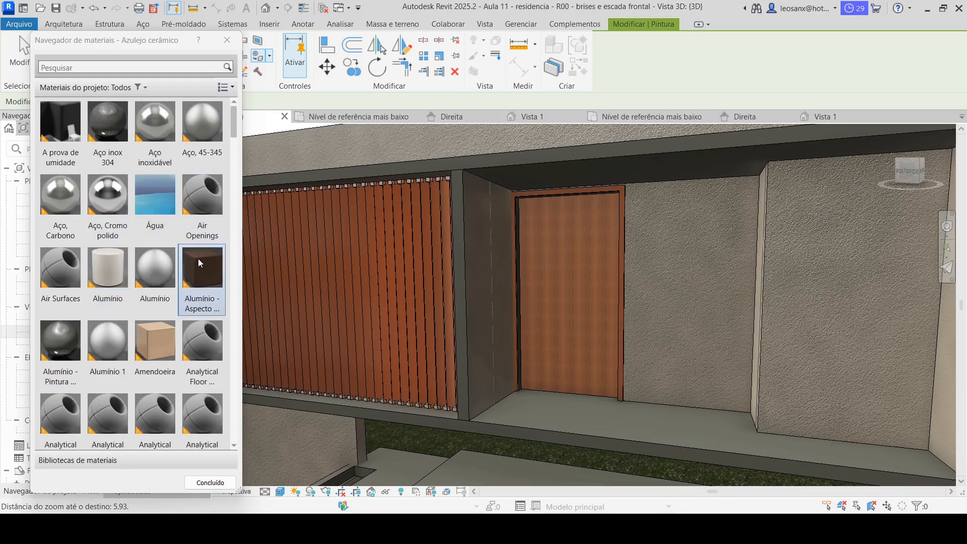
{"action": "left_click", "coordinate": [132, 66]}
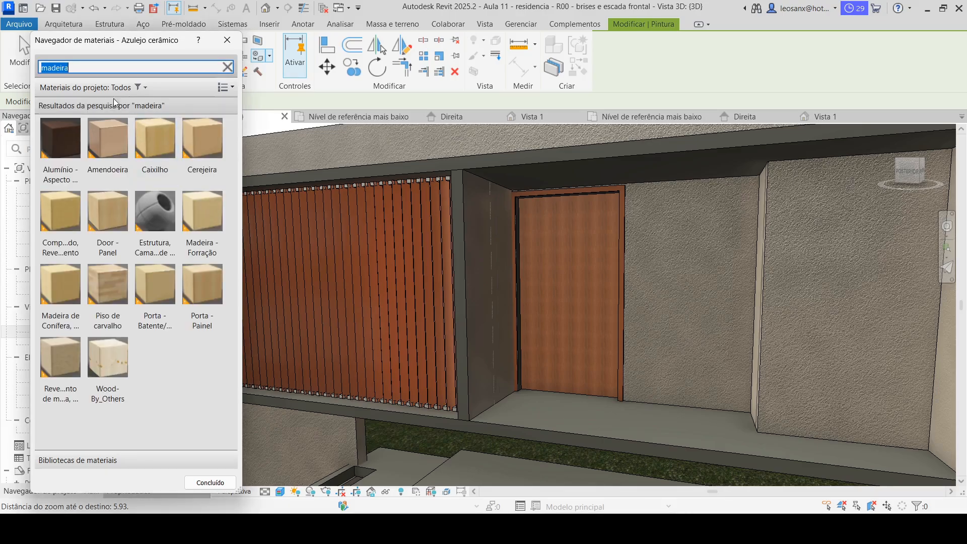
{"action": "left_click", "coordinate": [105, 138]}
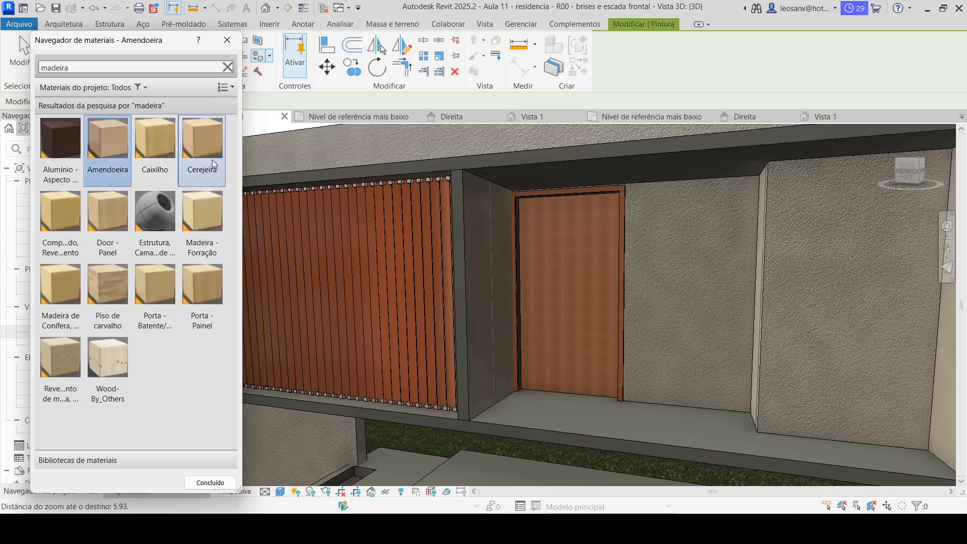
{"action": "left_click", "coordinate": [806, 299]}
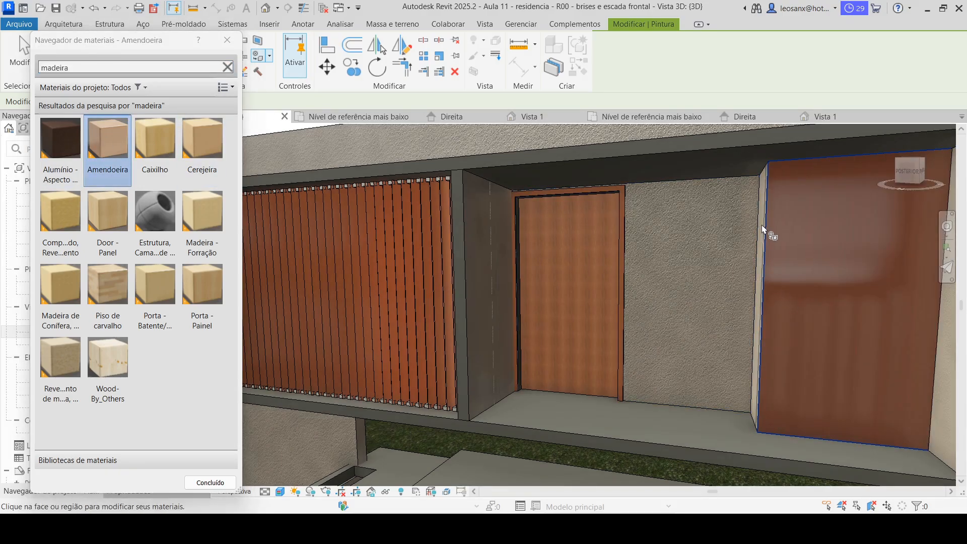
{"action": "left_click", "coordinate": [741, 247]}
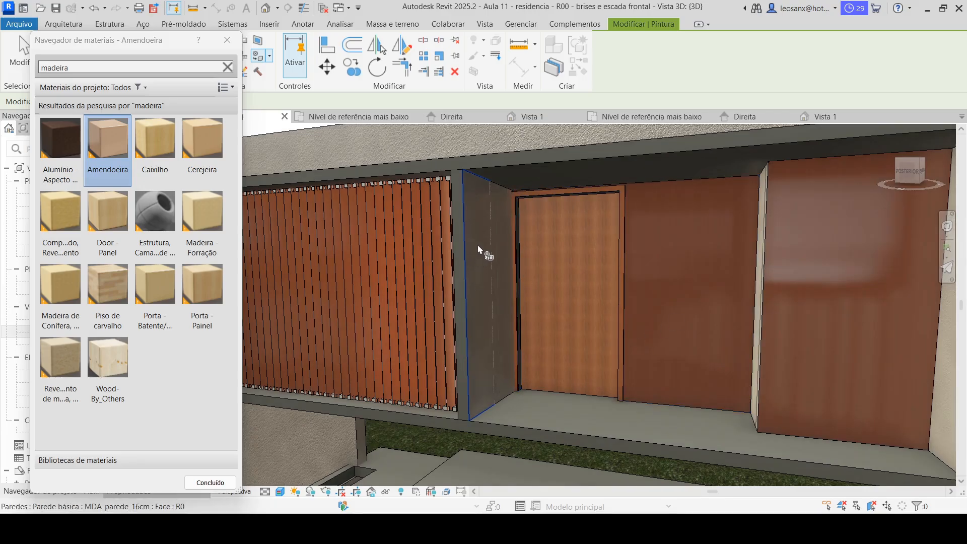
{"action": "left_click", "coordinate": [137, 69]}
{"action": "key", "text": "BackSpace"}
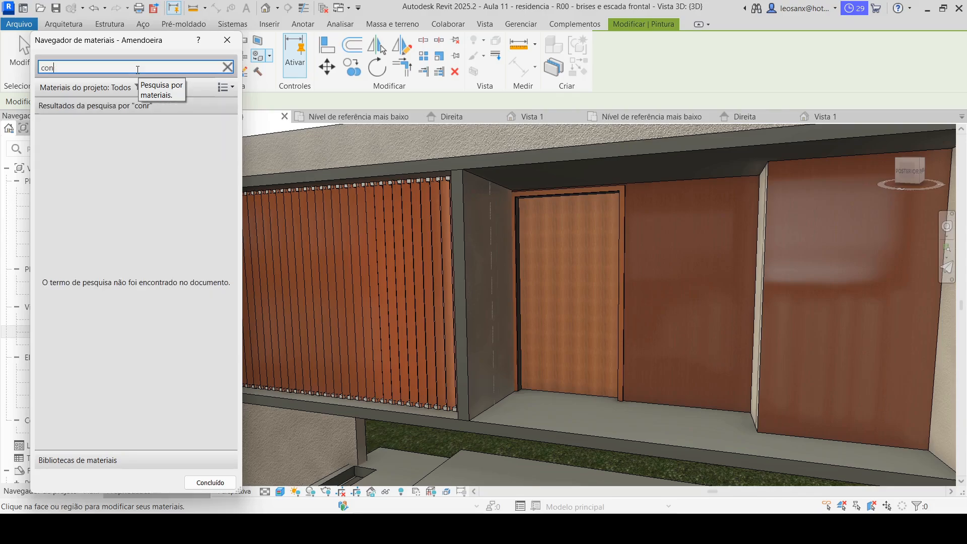
{"action": "key", "text": "BackSpace"}
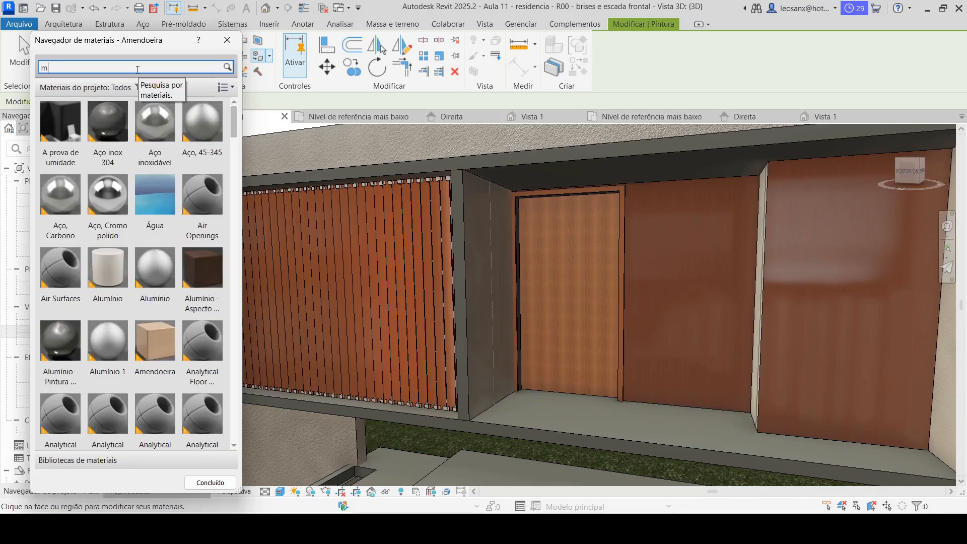
{"action": "type", "text": "madeira"}
{"action": "key", "text": "Return"}
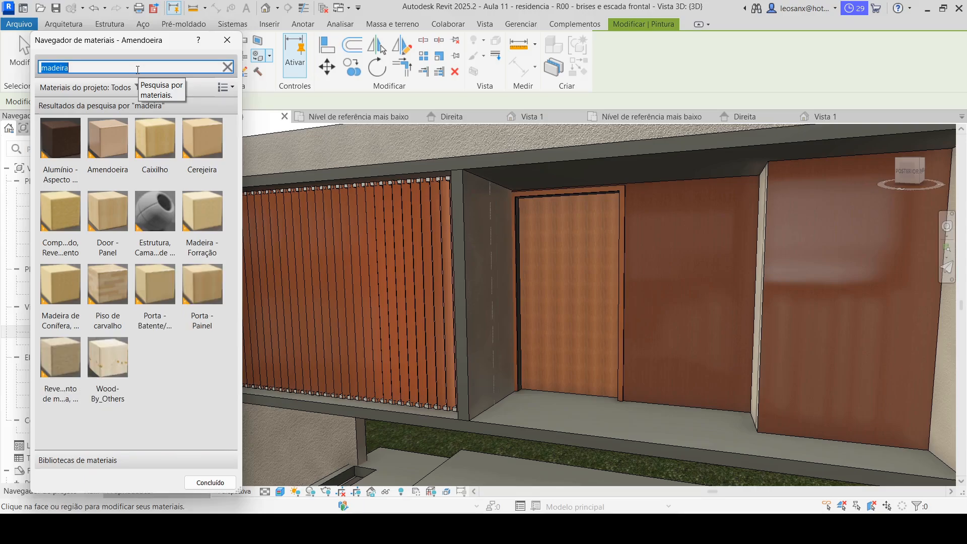
- Paint the top face of the uppermost stair slab in front of the entrance with Amendoeira
{"action": "scroll", "coordinate": [533, 272], "scroll_direction": "down", "scroll_amount": 5}
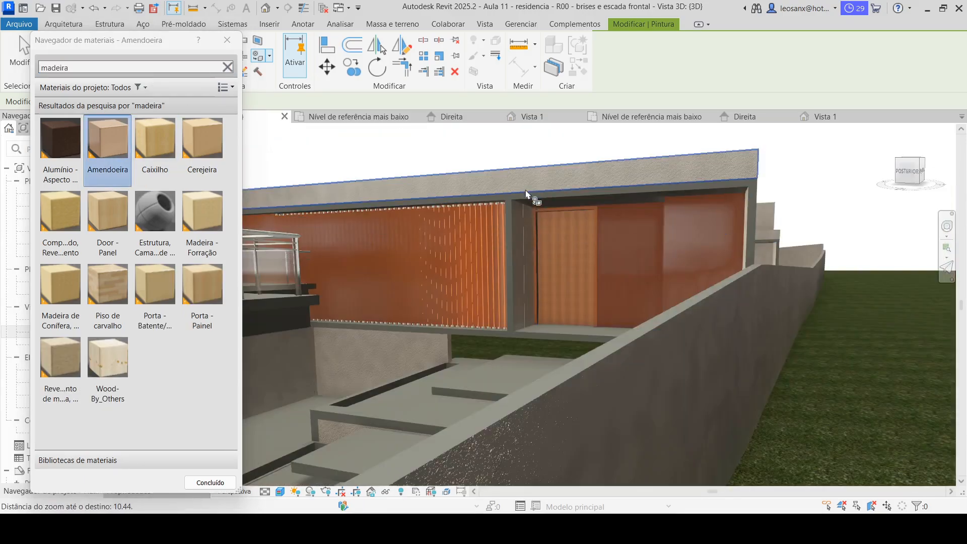
{"action": "middle_click_drag", "start_coordinate": [533, 273], "coordinate": [602, 298], "text": "shift"}
{"action": "scroll", "coordinate": [543, 336], "scroll_direction": "up", "scroll_amount": 5}
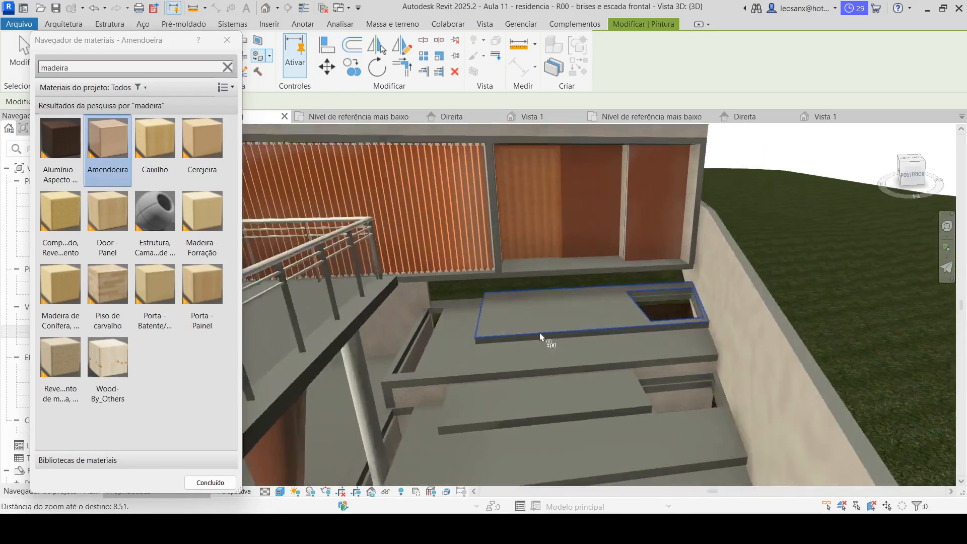
{"action": "left_click", "coordinate": [532, 333]}
{"action": "scroll", "coordinate": [504, 359], "scroll_direction": "up", "scroll_amount": 2}
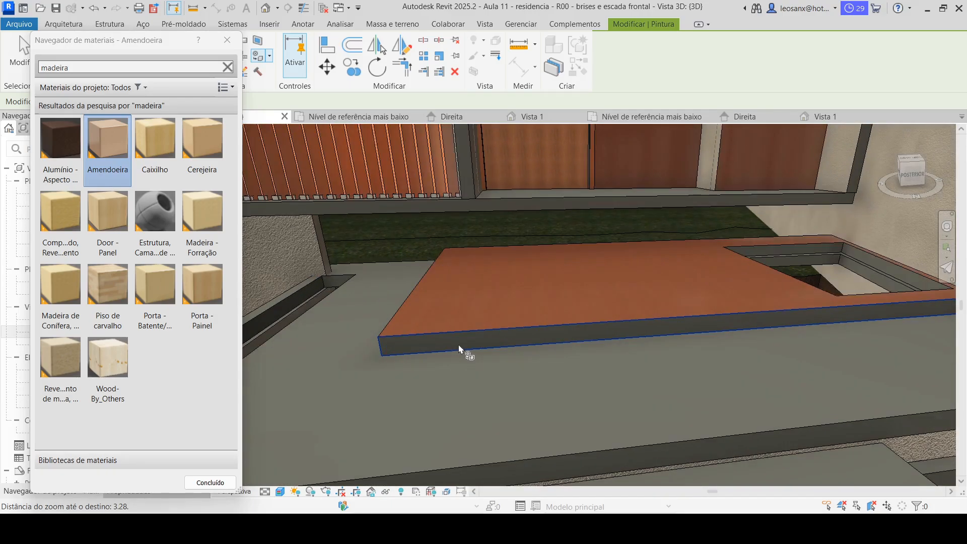
- Paint the exposed side faces of the uppermost stair slab in front of the entrance with Amendoeira
{"action": "middle_click_drag", "start_coordinate": [394, 351], "coordinate": [492, 410], "text": "shift"}
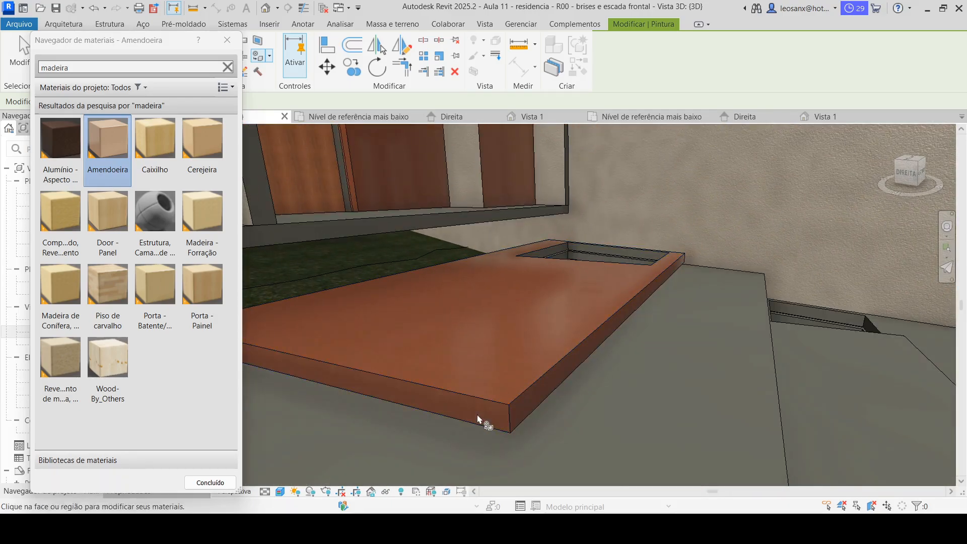
{"action": "scroll", "coordinate": [484, 421], "scroll_direction": "up", "scroll_amount": 4}
{"action": "scroll", "coordinate": [416, 300], "scroll_direction": "down", "scroll_amount": 4}
- Paint the next raised stair slab down, including its side faces, and the top of the slab below it with Amendoeira
{"action": "middle_click_drag", "start_coordinate": [416, 300], "coordinate": [571, 406], "text": "shift"}
{"action": "left_click", "coordinate": [416, 370]}
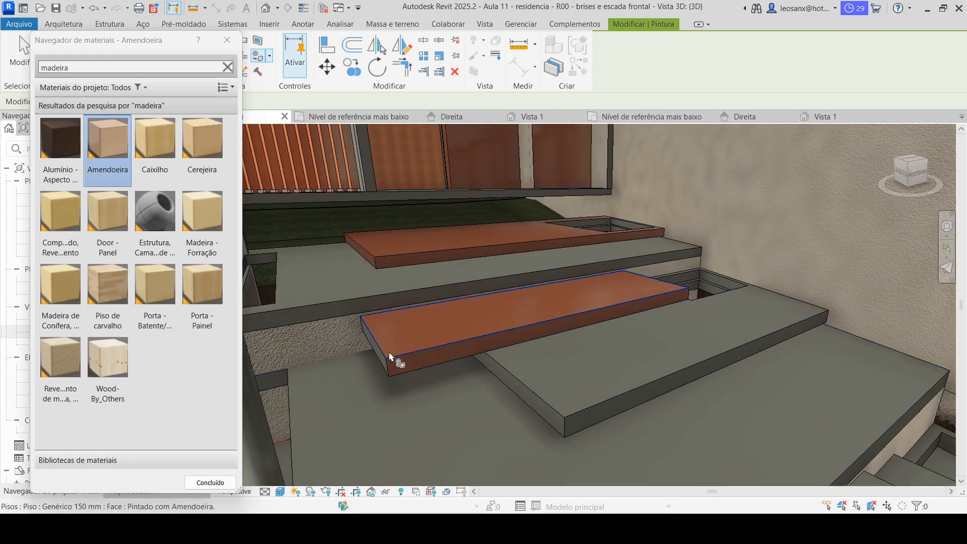
{"action": "scroll", "coordinate": [393, 356], "scroll_direction": "up", "scroll_amount": 5}
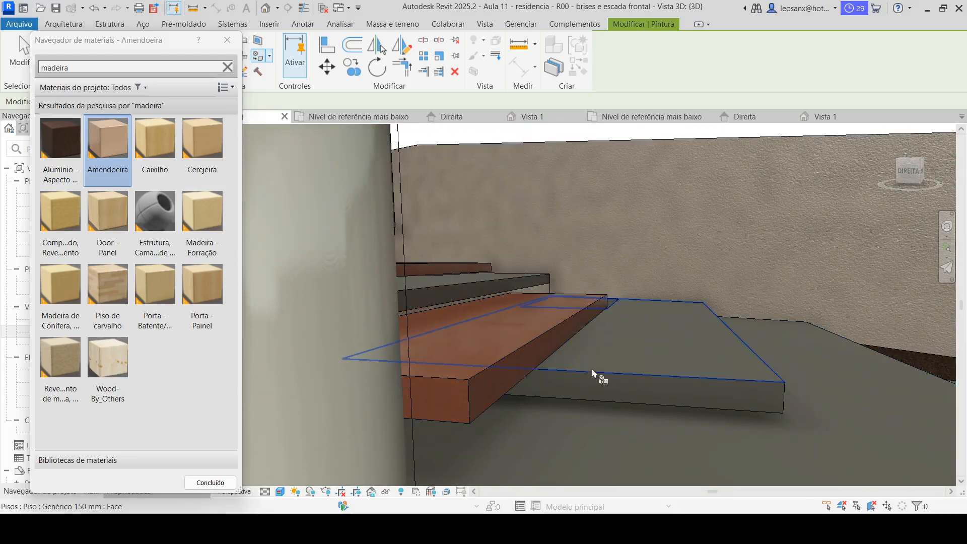
{"action": "scroll", "coordinate": [598, 378], "scroll_direction": "down", "scroll_amount": 6}
{"action": "scroll", "coordinate": [559, 279], "scroll_direction": "up", "scroll_amount": 3}
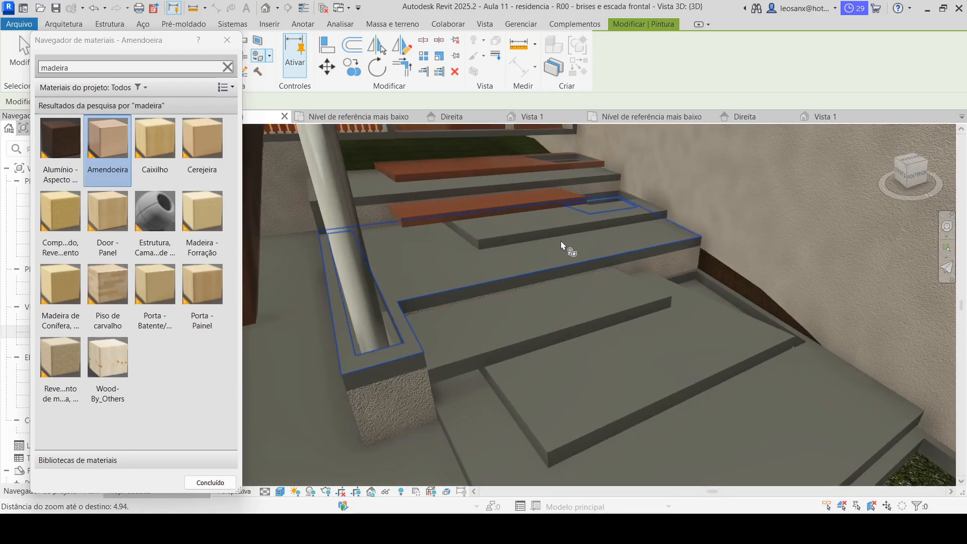
{"action": "left_click", "coordinate": [511, 236]}
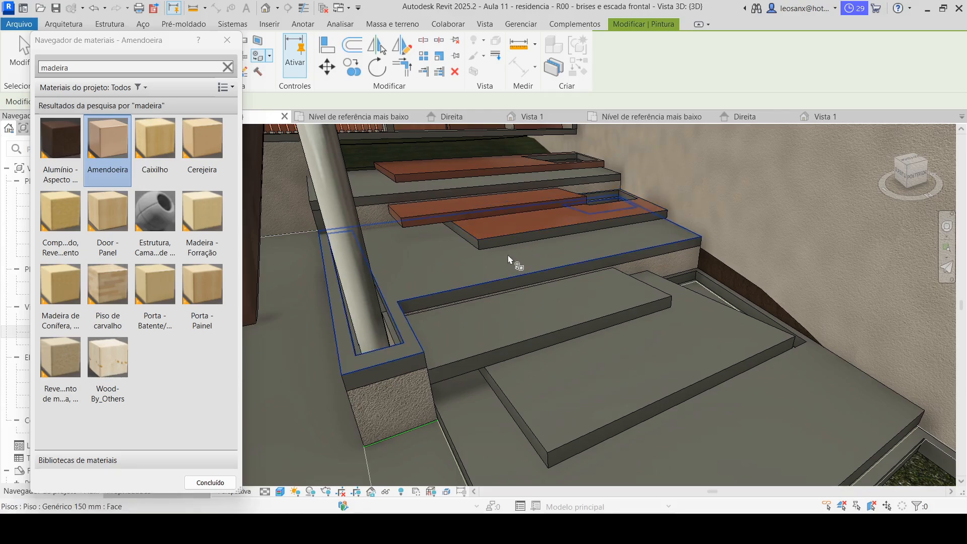
- Paint the top faces of two wide slabs on the lowest stair flight with Amendoeira and finish painting
{"action": "left_click", "coordinate": [616, 388]}
{"action": "scroll", "coordinate": [494, 172], "scroll_direction": "down", "scroll_amount": 3}
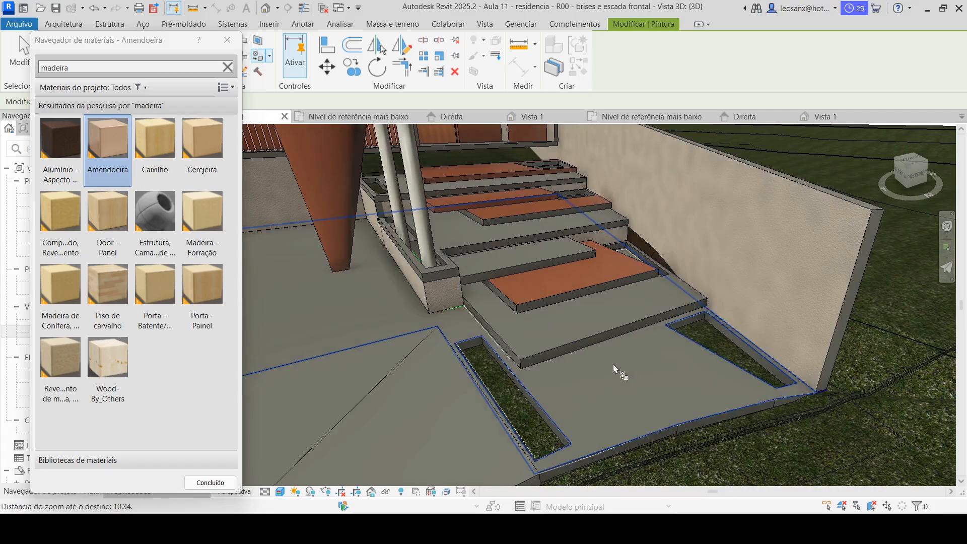
{"action": "left_click", "coordinate": [589, 282]}
{"action": "key", "text": "Escape"}
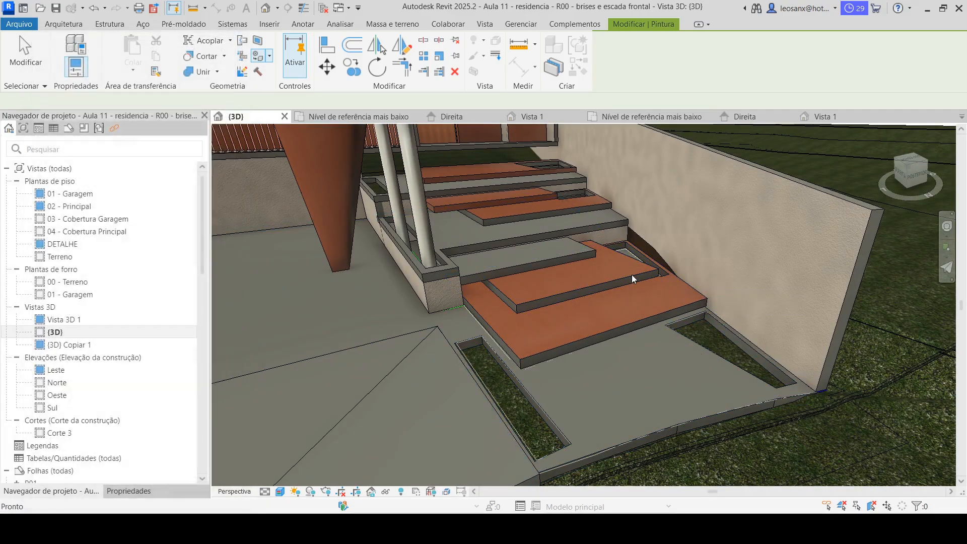
- Undo the Amendoeira paint on all stair slabs below the uppermost one
{"action": "scroll", "coordinate": [529, 169], "scroll_direction": "up", "scroll_amount": 3}
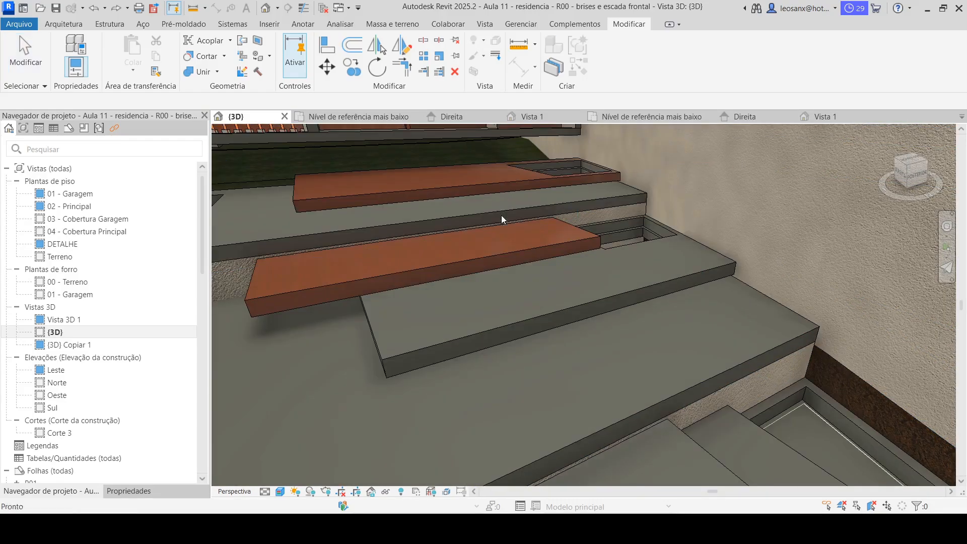
{"action": "scroll", "coordinate": [589, 252], "scroll_direction": "down", "scroll_amount": 2}
{"action": "scroll", "coordinate": [590, 252], "scroll_direction": "down", "scroll_amount": 2}
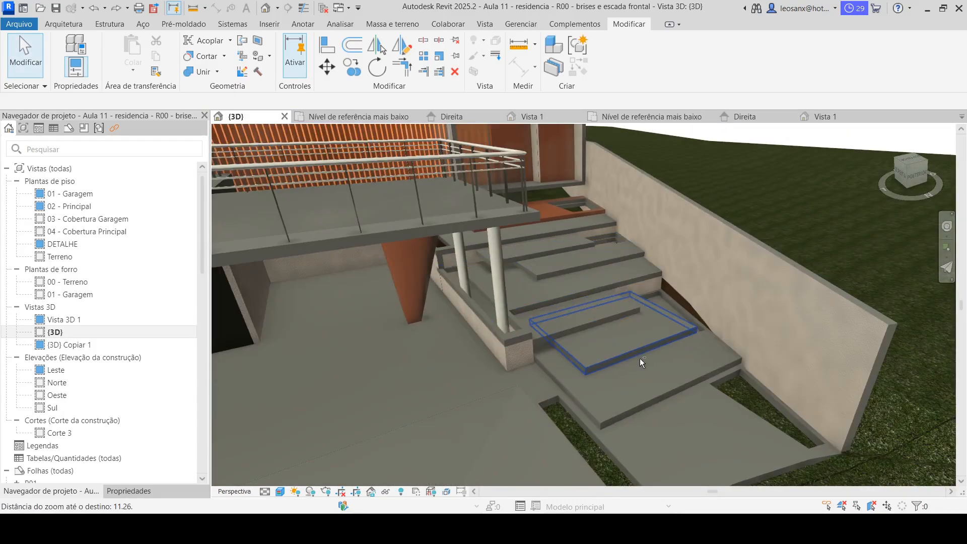
- Examine the front stairs, the garage and the overall house from several angles in the 3D view
{"action": "middle_click_drag", "start_coordinate": [639, 358], "coordinate": [503, 266], "text": "shift"}
{"action": "scroll", "coordinate": [575, 280], "scroll_direction": "up", "scroll_amount": 3}
{"action": "middle_click_drag", "start_coordinate": [576, 279], "coordinate": [791, 396], "text": "shift"}
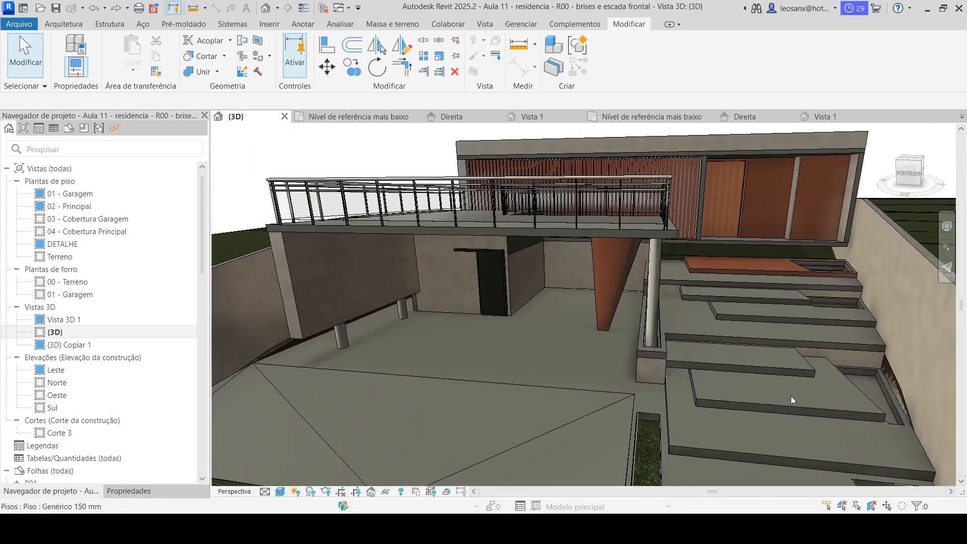
{"action": "scroll", "coordinate": [791, 396], "scroll_direction": "down", "scroll_amount": 4}
{"action": "middle_click_drag", "start_coordinate": [679, 353], "coordinate": [618, 378], "text": "shift"}
{"action": "scroll", "coordinate": [815, 307], "scroll_direction": "up", "scroll_amount": 4}
{"action": "scroll", "coordinate": [616, 374], "scroll_direction": "down", "scroll_amount": 4}
{"action": "scroll", "coordinate": [678, 228], "scroll_direction": "up", "scroll_amount": 4}
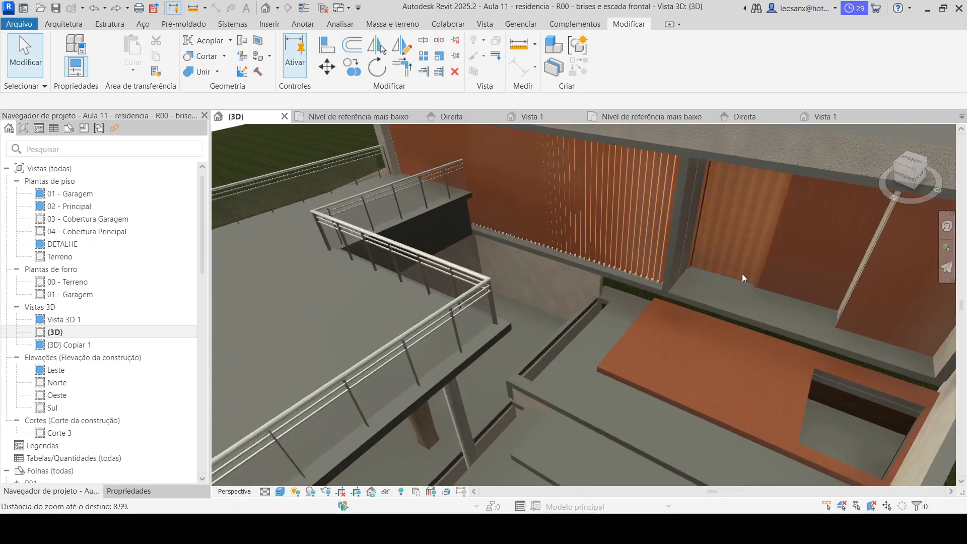
{"action": "middle_click_drag", "start_coordinate": [678, 415], "coordinate": [677, 427]}
{"action": "scroll", "coordinate": [646, 353], "scroll_direction": "down", "scroll_amount": 5}
{"action": "scroll", "coordinate": [605, 176], "scroll_direction": "up", "scroll_amount": 3}
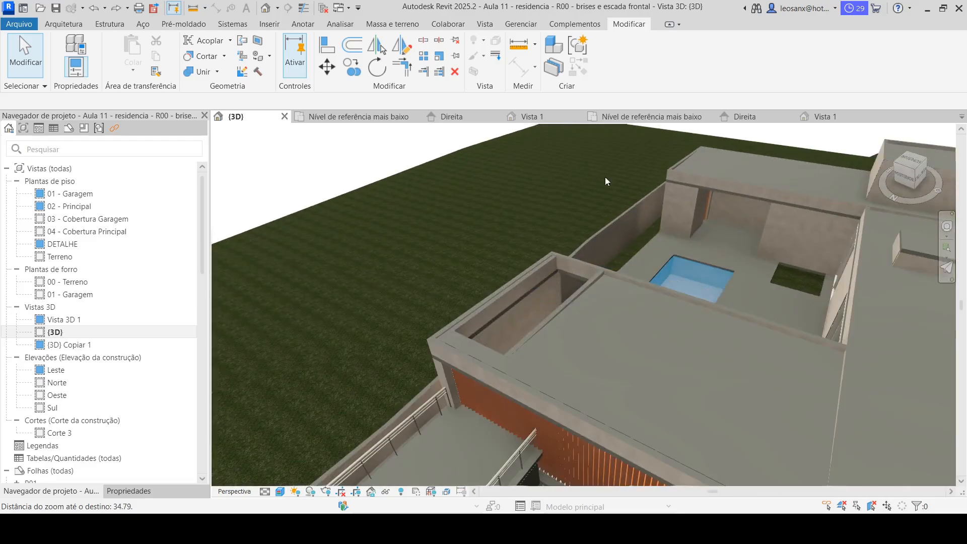
{"action": "middle_click_drag", "start_coordinate": [531, 324], "coordinate": [748, 380], "text": "shift"}
{"action": "scroll", "coordinate": [579, 348], "scroll_direction": "down", "scroll_amount": 4}
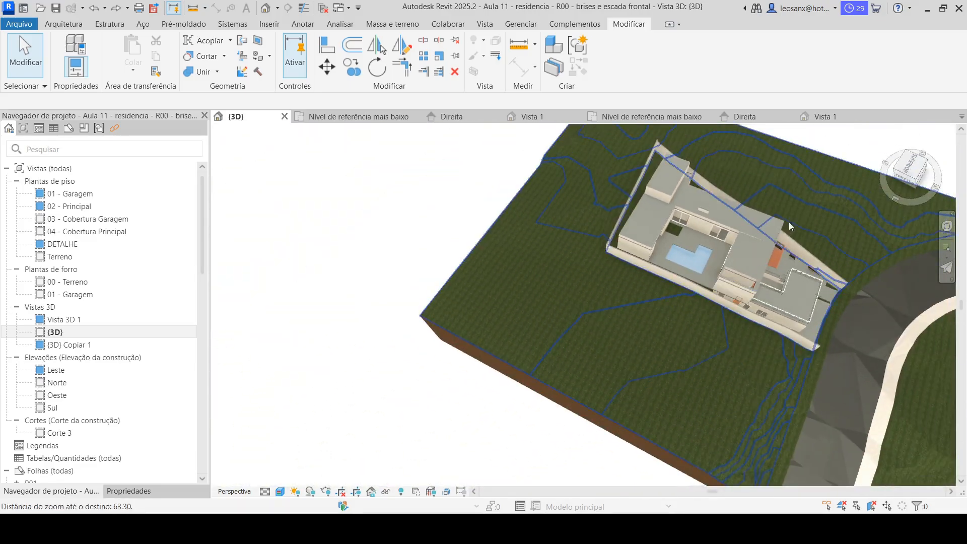
{"action": "scroll", "coordinate": [788, 221], "scroll_direction": "up", "scroll_amount": 2}
{"action": "scroll", "coordinate": [909, 401], "scroll_direction": "up", "scroll_amount": 3}
{"action": "scroll", "coordinate": [802, 312], "scroll_direction": "up", "scroll_amount": 3}
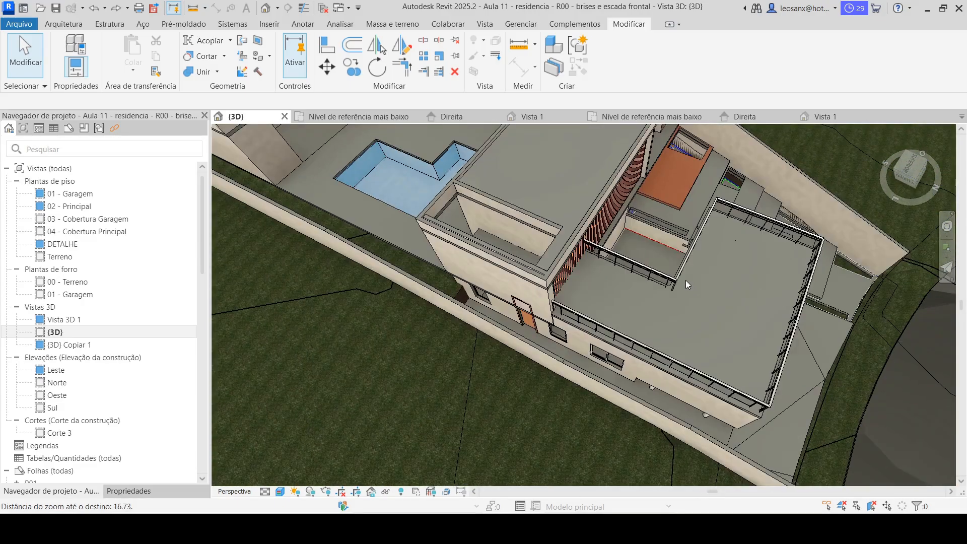
- Open the 01 - Garagem floor plan and delete the coloured linework overlaid on the stairs
{"action": "double_click", "coordinate": [70, 193]}
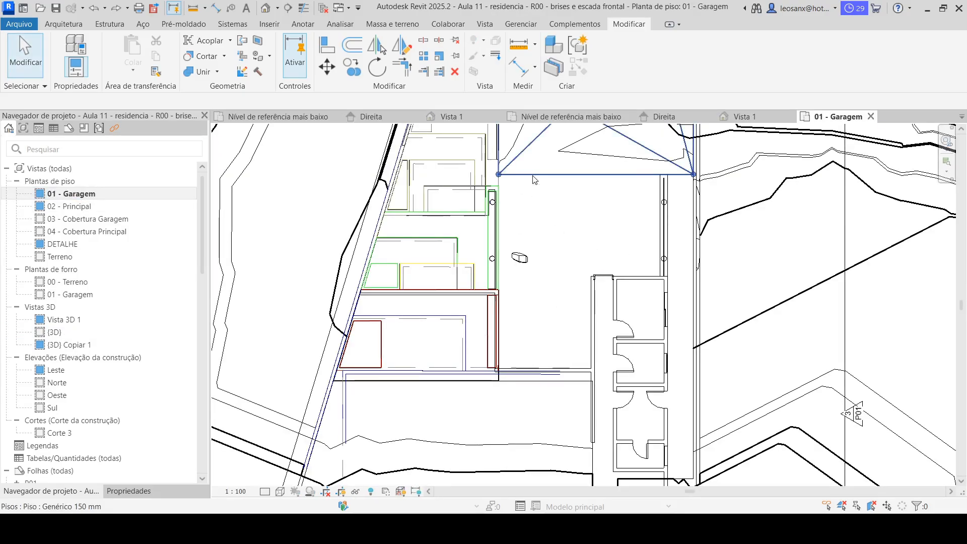
{"action": "scroll", "coordinate": [534, 180], "scroll_direction": "down", "scroll_amount": 8}
{"action": "scroll", "coordinate": [456, 171], "scroll_direction": "up", "scroll_amount": 1}
{"action": "middle_click_drag", "start_coordinate": [456, 171], "coordinate": [433, 423]}
{"action": "left_click", "coordinate": [433, 423]}
{"action": "key", "text": "Delete"}
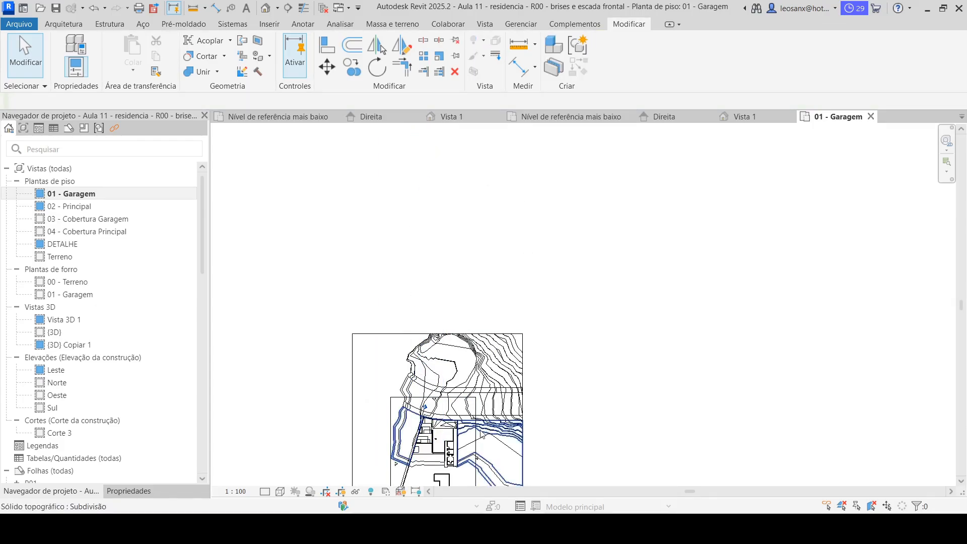
- Open the boundary sketch of the garage-level floor for editing
{"action": "scroll", "coordinate": [420, 472], "scroll_direction": "up", "scroll_amount": 2}
{"action": "scroll", "coordinate": [451, 435], "scroll_direction": "up", "scroll_amount": 5}
{"action": "scroll", "coordinate": [569, 255], "scroll_direction": "up", "scroll_amount": 1}
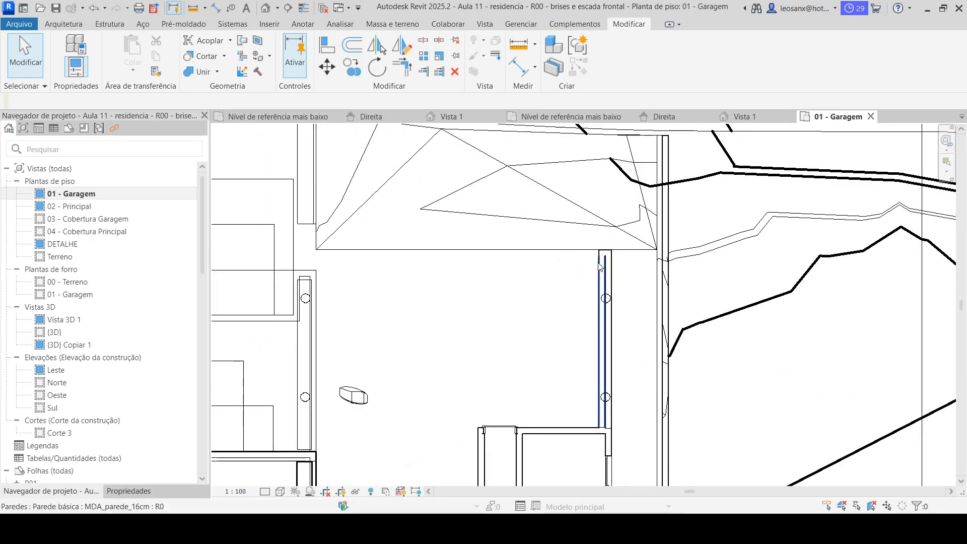
{"action": "scroll", "coordinate": [359, 203], "scroll_direction": "down", "scroll_amount": 3}
{"action": "scroll", "coordinate": [331, 178], "scroll_direction": "up", "scroll_amount": 3}
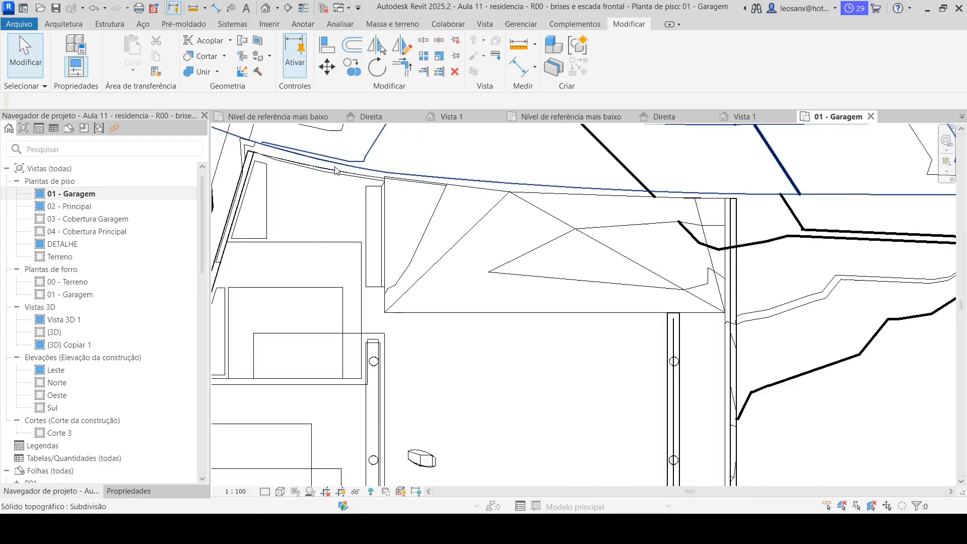
{"action": "double_click", "coordinate": [331, 177]}
{"action": "scroll", "coordinate": [454, 317], "scroll_direction": "down", "scroll_amount": 4}
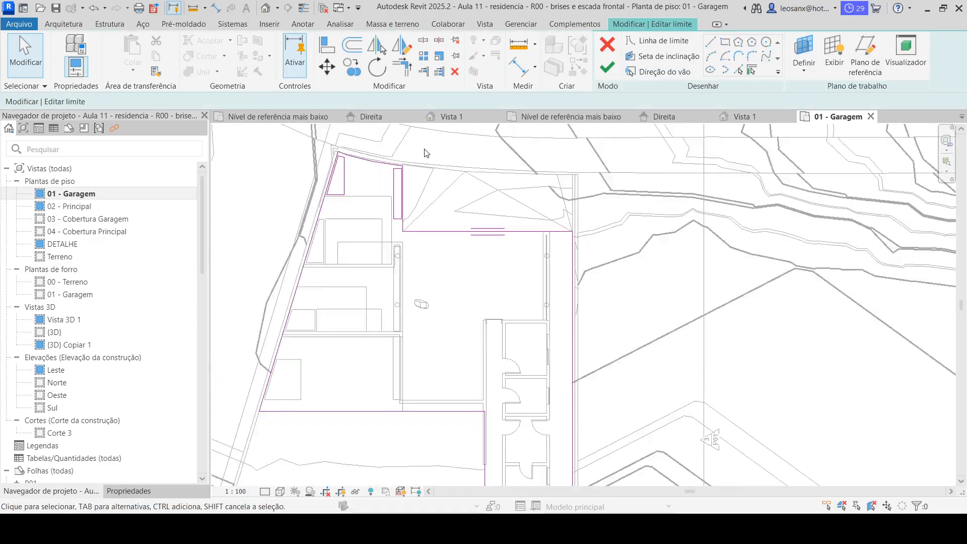
- Split the floor's rear horizontal boundary line in line with the wall between the stairs and the garage
{"action": "scroll", "coordinate": [456, 319], "scroll_direction": "up", "scroll_amount": 3}
{"action": "scroll", "coordinate": [455, 294], "scroll_direction": "up", "scroll_amount": 2}
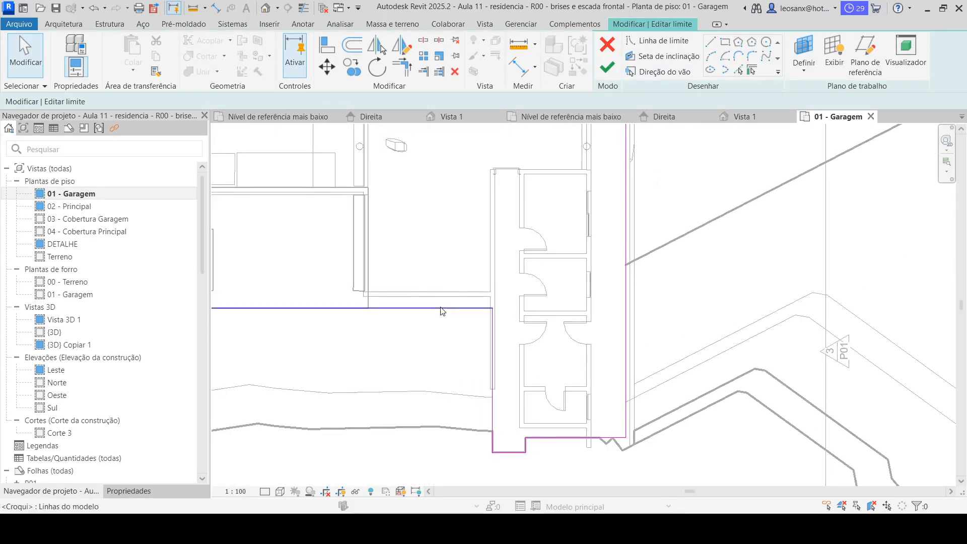
{"action": "left_click", "coordinate": [444, 308]}
{"action": "scroll", "coordinate": [527, 283], "scroll_direction": "down", "scroll_amount": 2}
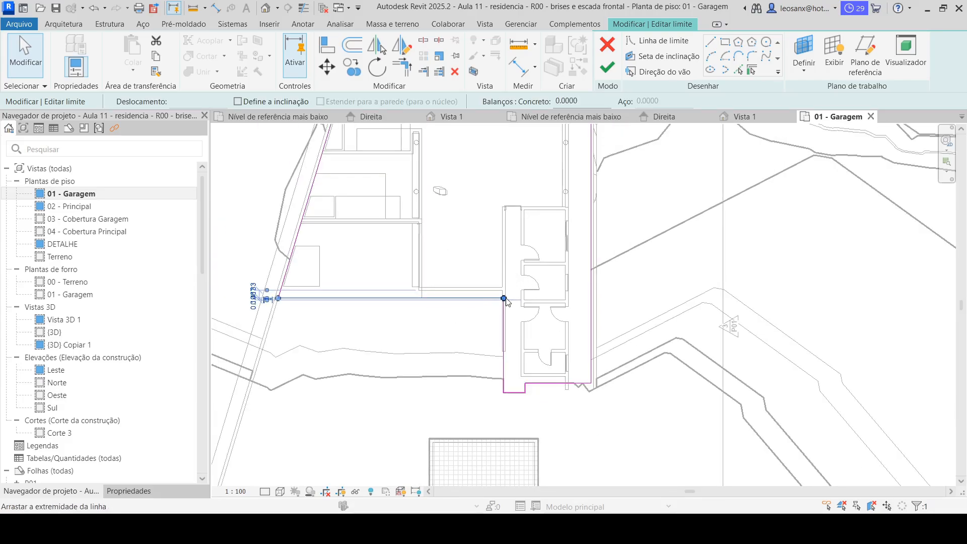
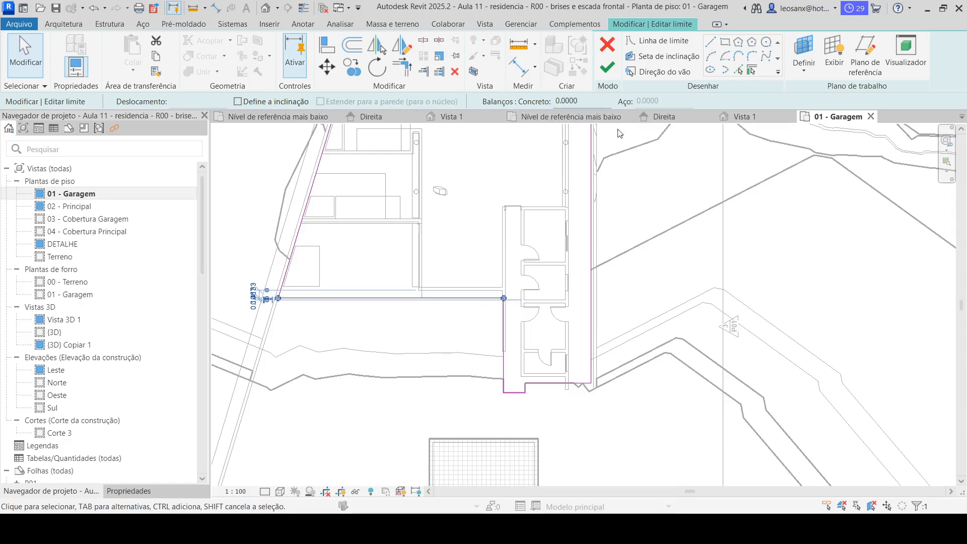
{"action": "left_click", "coordinate": [423, 40]}
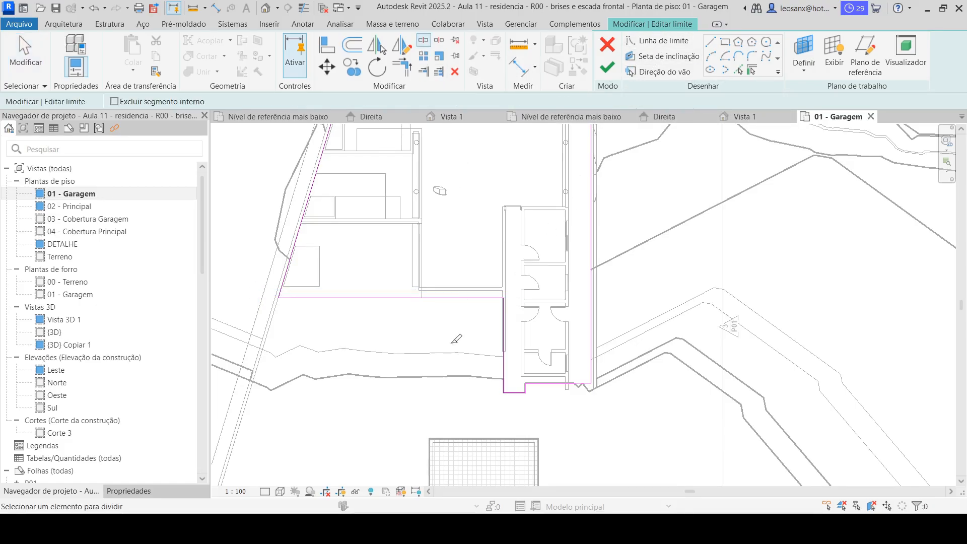
{"action": "left_click", "coordinate": [423, 297]}
{"action": "left_click", "coordinate": [40, 53]}
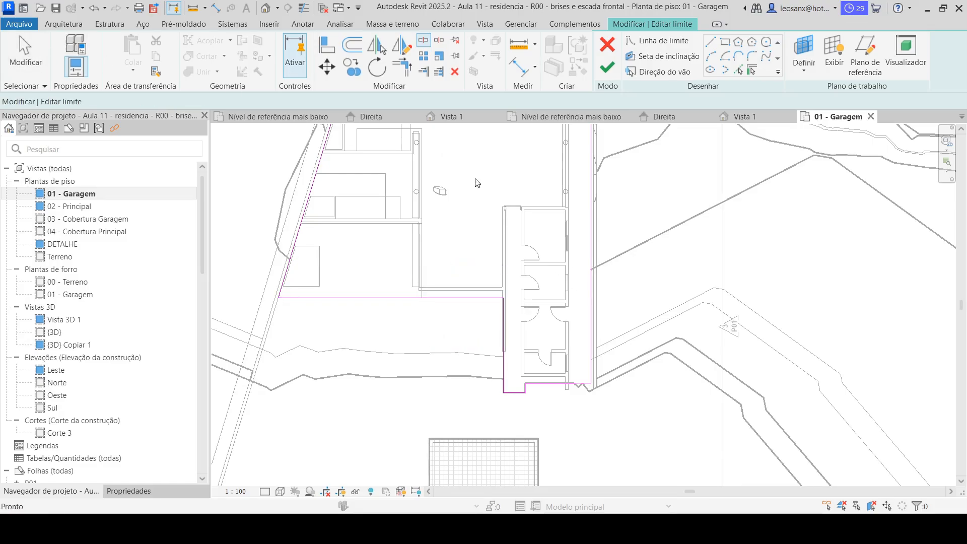
- Try moving the split-off rear boundary segment forward to the rooms' front wall, and try deleting it instead
{"action": "left_click", "coordinate": [473, 298]}
{"action": "left_click_drag", "start_coordinate": [474, 300], "coordinate": [479, 207]}
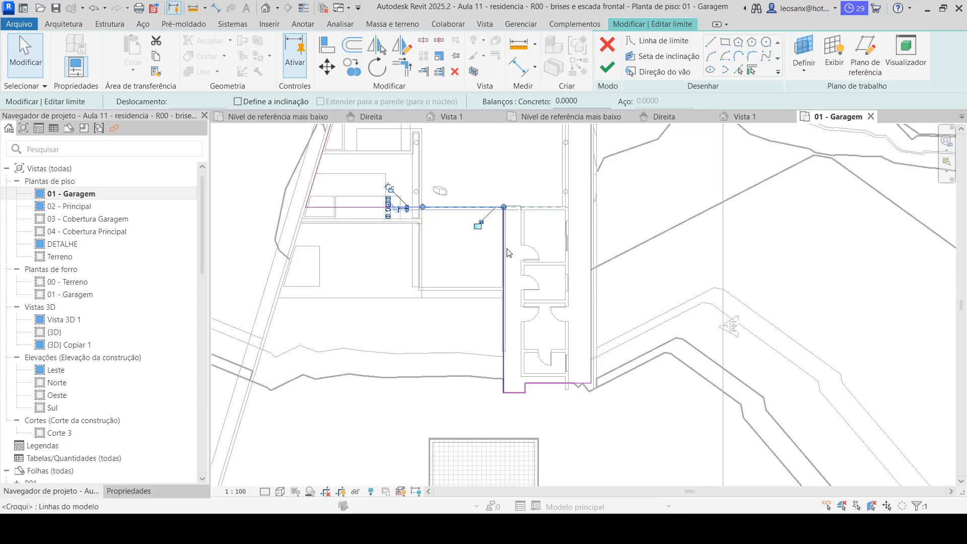
{"action": "key", "text": "ctrl+z"}
{"action": "left_click", "coordinate": [469, 299]}
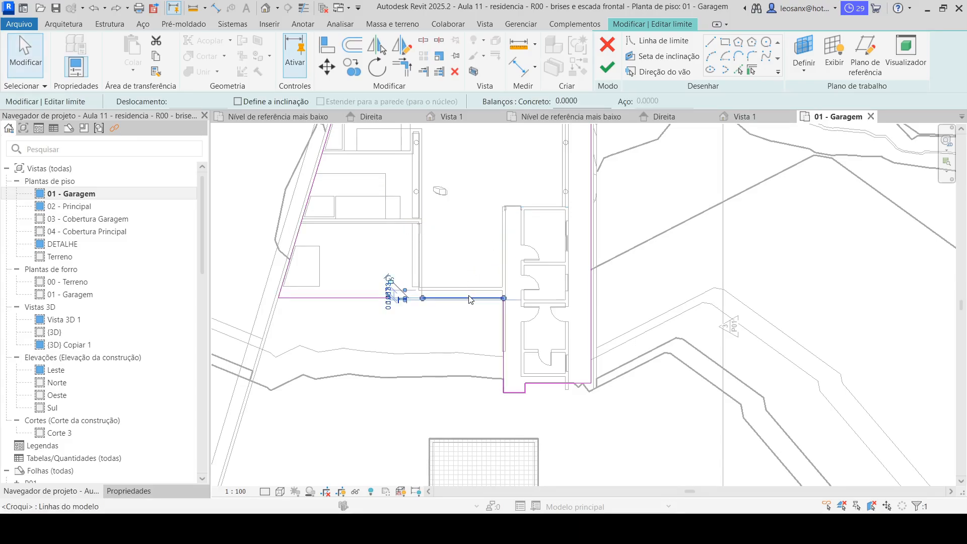
{"action": "key", "text": "Delete"}
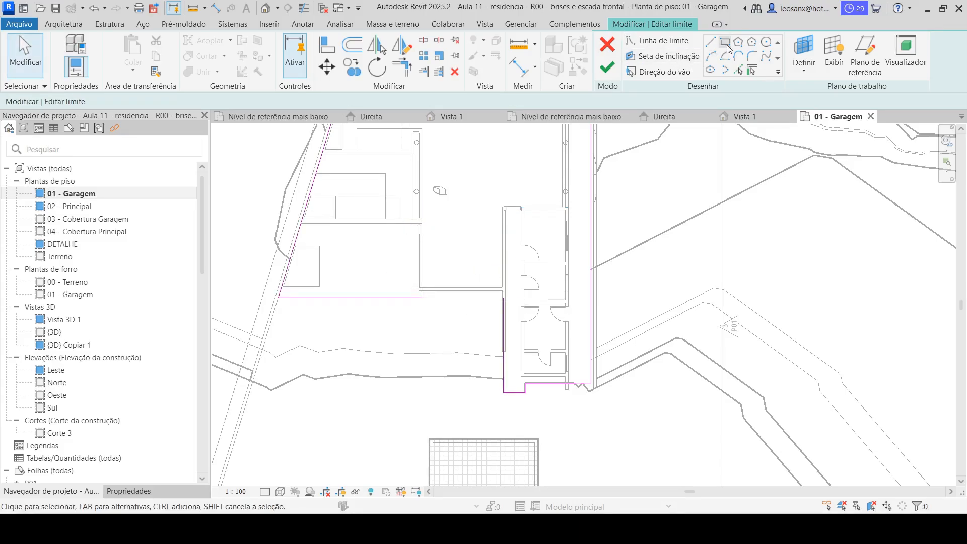
{"action": "key", "text": "ctrl+z"}
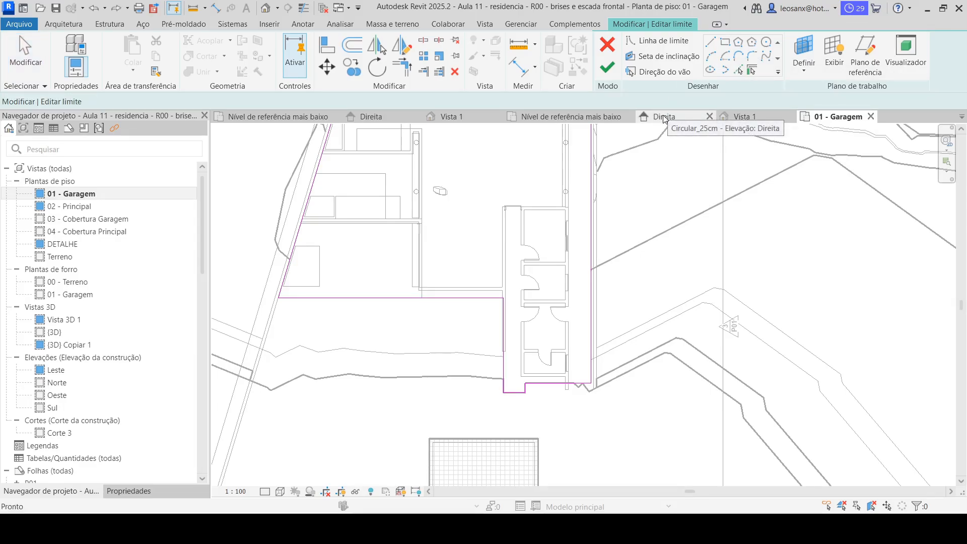
- Draw a rectangular opening about 4.28 by 4.11 m in the floor boundary between the stairs and the corridor wall, and finish the sketch
{"action": "left_click", "coordinate": [724, 43]}
{"action": "scroll", "coordinate": [458, 232], "scroll_direction": "up", "scroll_amount": 4}
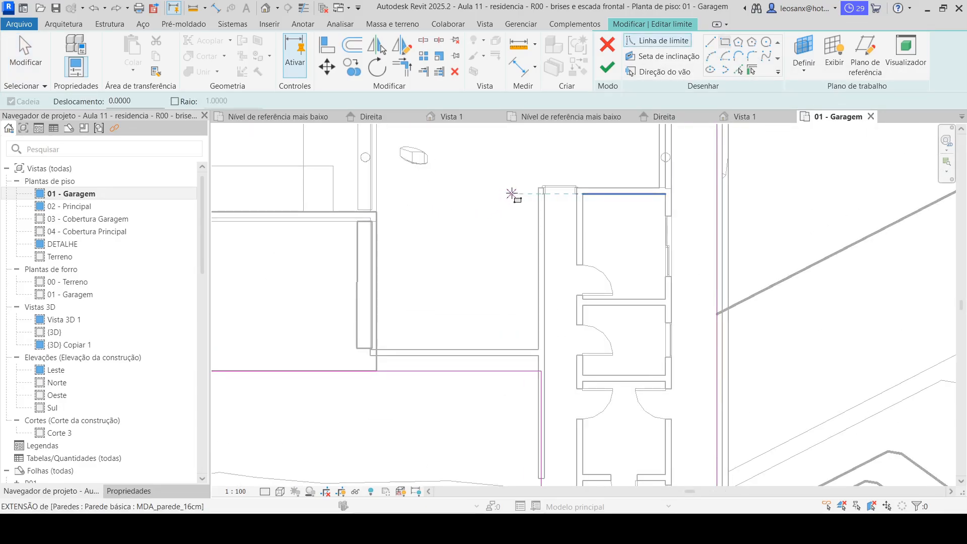
{"action": "left_click", "coordinate": [544, 194]}
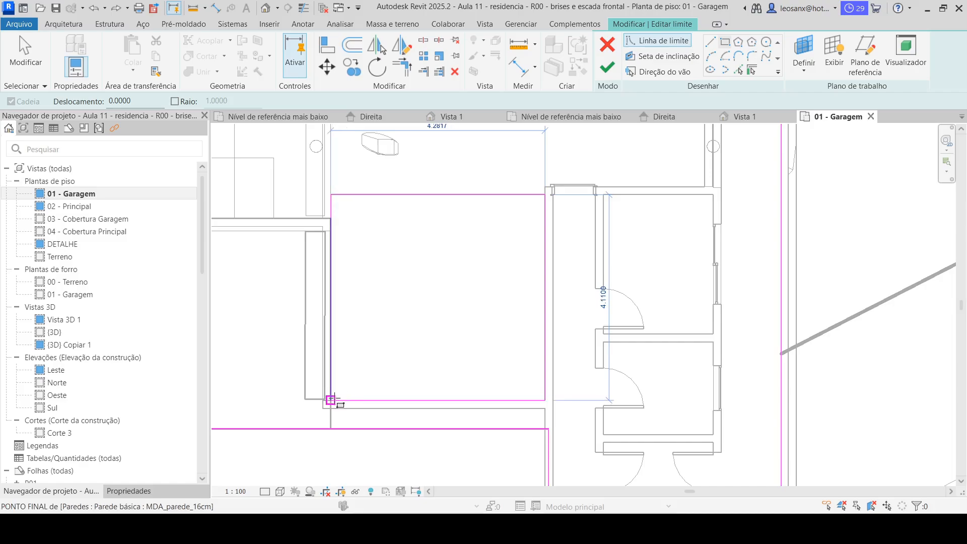
{"action": "left_click", "coordinate": [330, 400]}
{"action": "left_click", "coordinate": [23, 50]}
{"action": "scroll", "coordinate": [485, 291], "scroll_direction": "down", "scroll_amount": 6}
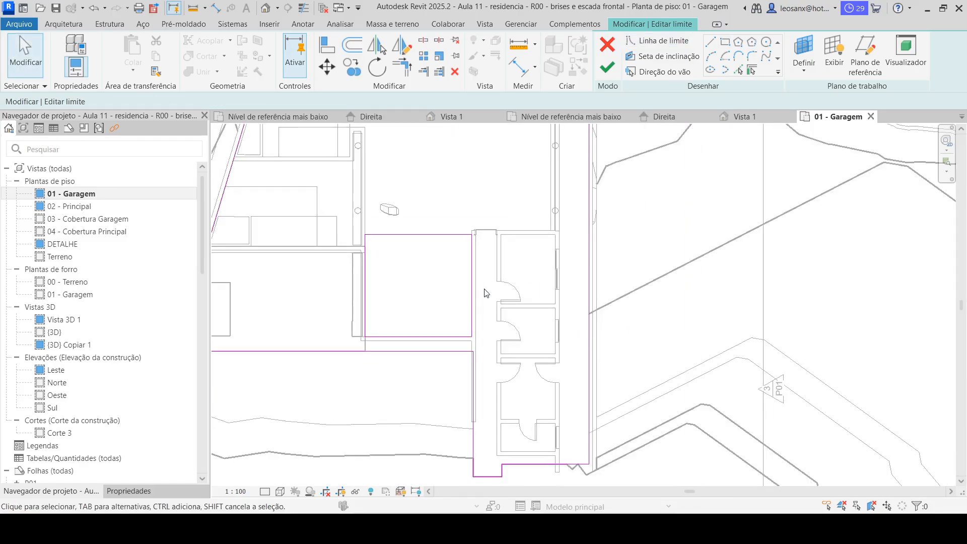
{"action": "left_click", "coordinate": [609, 68]}
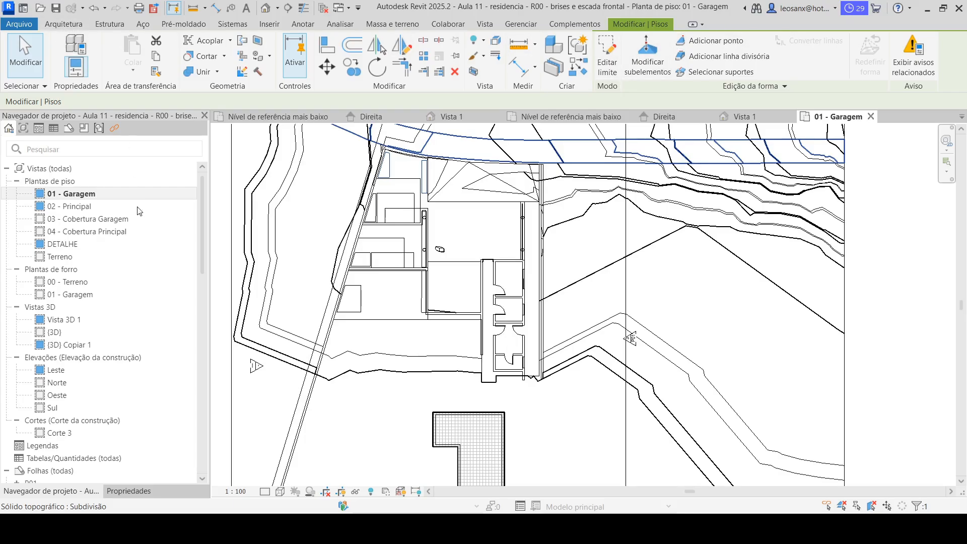
- Return to the {3D} view, examine the new opening behind the garage and select the Grama topographic solid inside it
{"action": "double_click", "coordinate": [55, 332]}
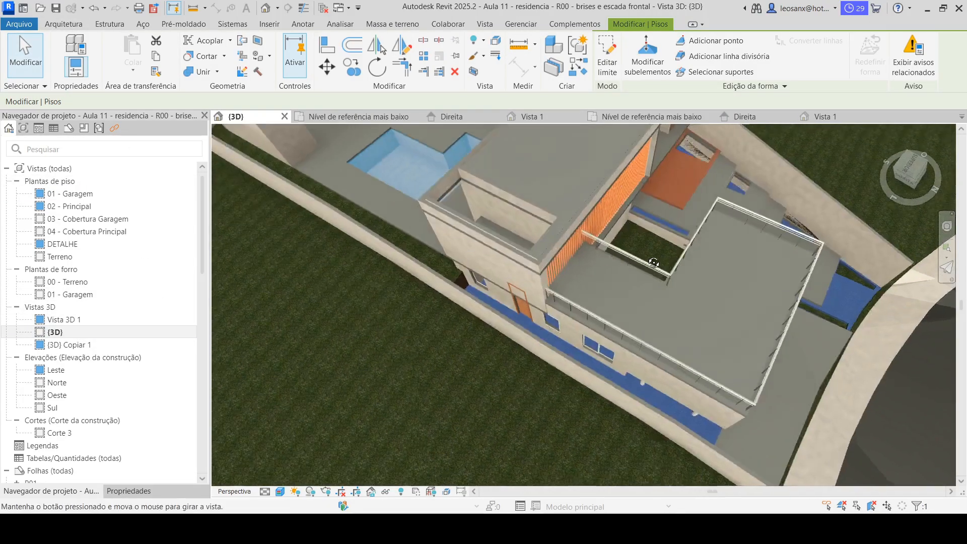
{"action": "middle_click_drag", "start_coordinate": [654, 263], "coordinate": [725, 384], "text": "shift"}
{"action": "scroll", "coordinate": [682, 280], "scroll_direction": "up", "scroll_amount": 5}
{"action": "scroll", "coordinate": [682, 280], "scroll_direction": "up", "scroll_amount": 3}
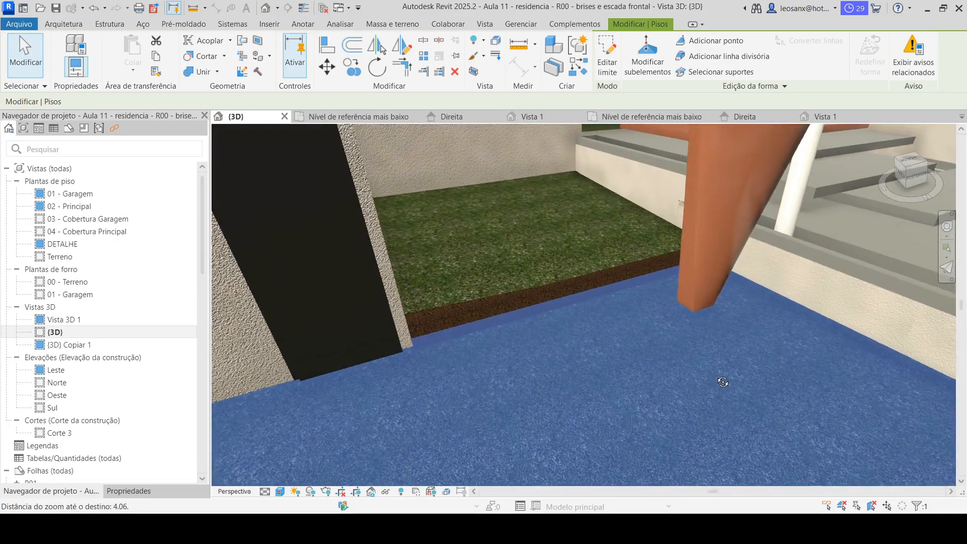
{"action": "left_click", "coordinate": [556, 282]}
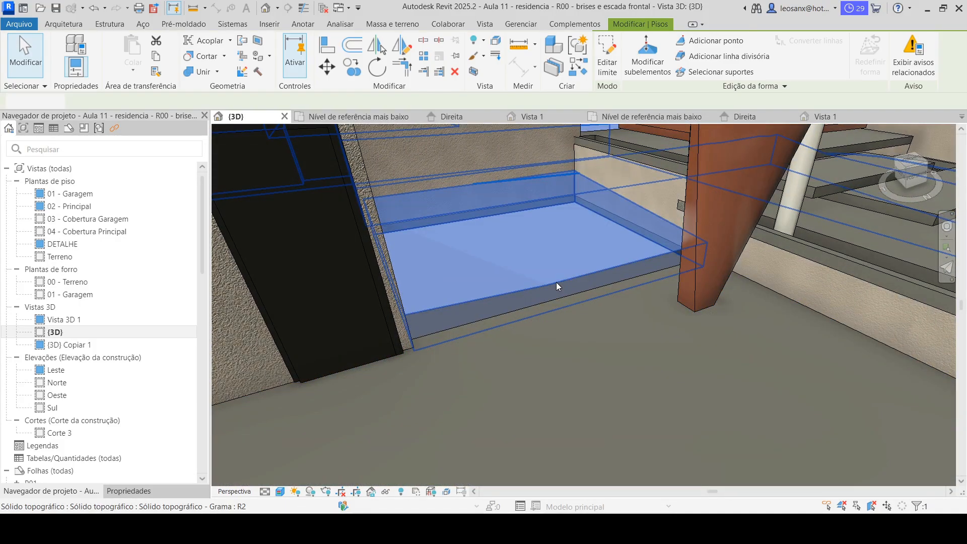
- In wireframe display, add points to the Grama topographic solid at the two front corners of the garden opening, snapped to the floor's endpoints
{"action": "left_click", "coordinate": [687, 41]}
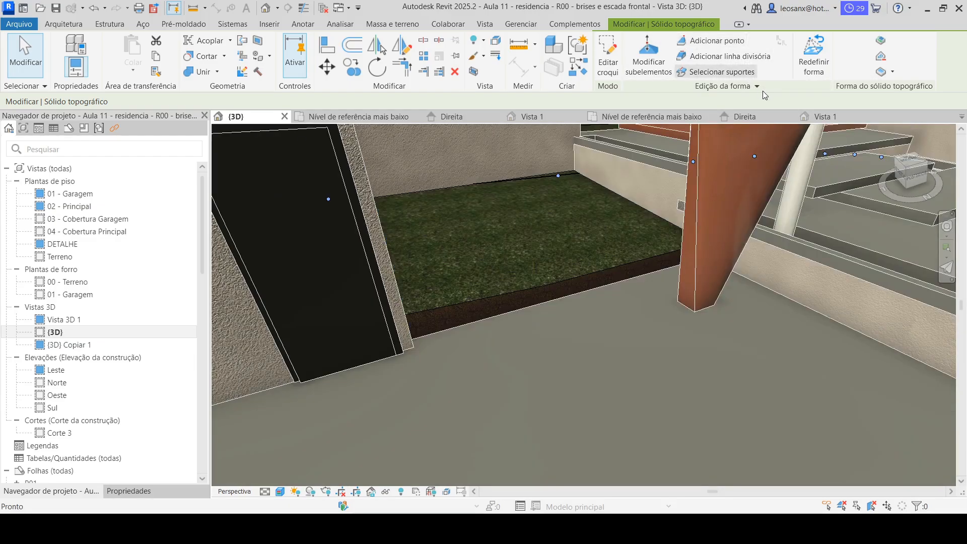
{"action": "left_click", "coordinate": [296, 492]}
{"action": "left_click", "coordinate": [313, 413]}
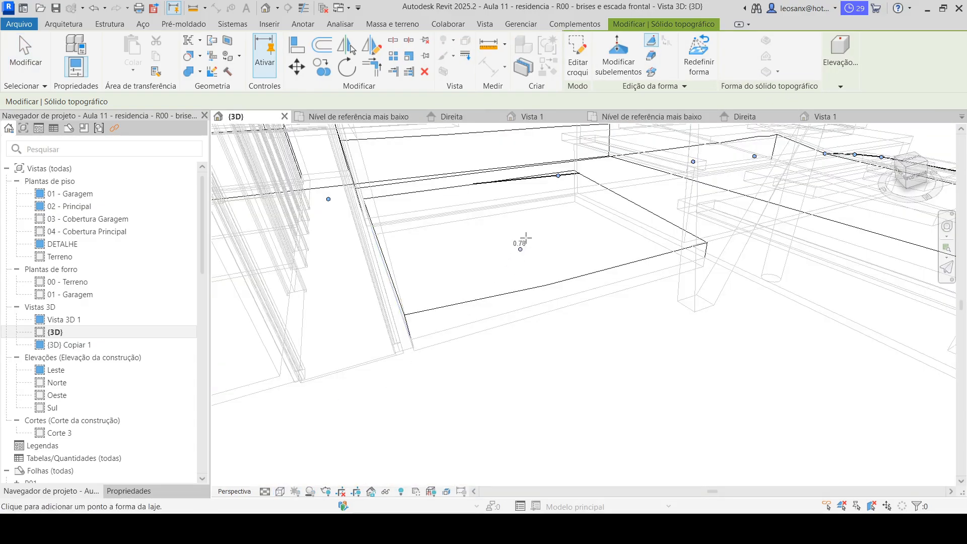
{"action": "scroll", "coordinate": [713, 250], "scroll_direction": "up", "scroll_amount": 1}
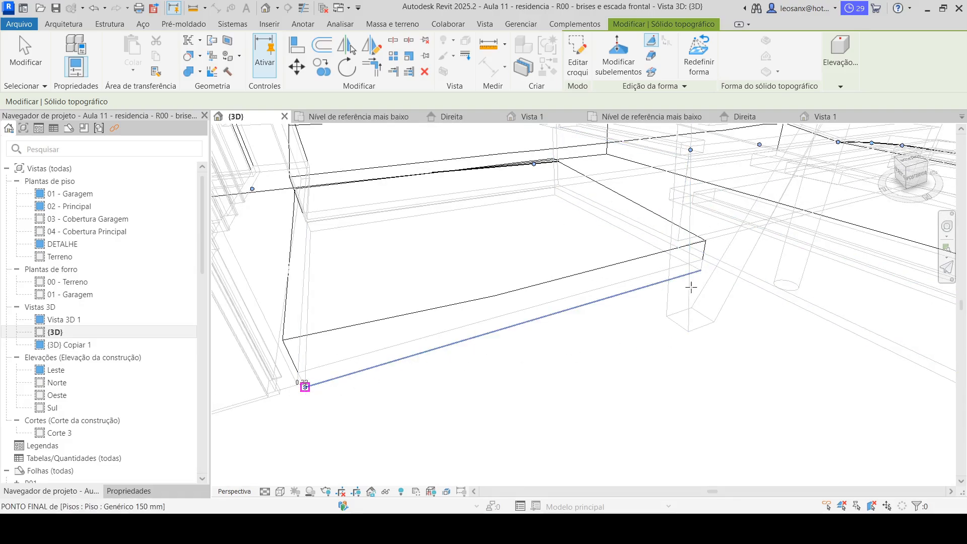
{"action": "left_click", "coordinate": [305, 387]}
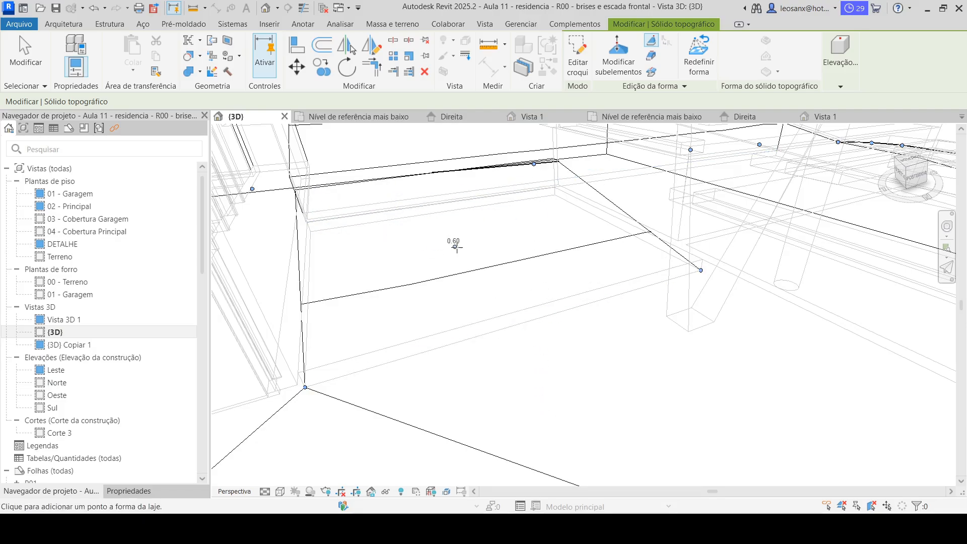
{"action": "scroll", "coordinate": [531, 290], "scroll_direction": "down", "scroll_amount": 2}
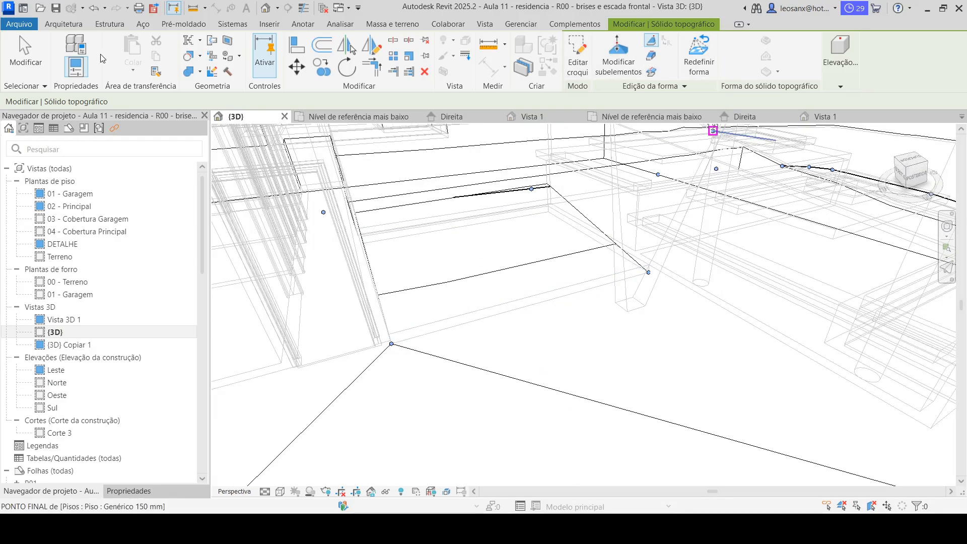
{"action": "left_click", "coordinate": [20, 51]}
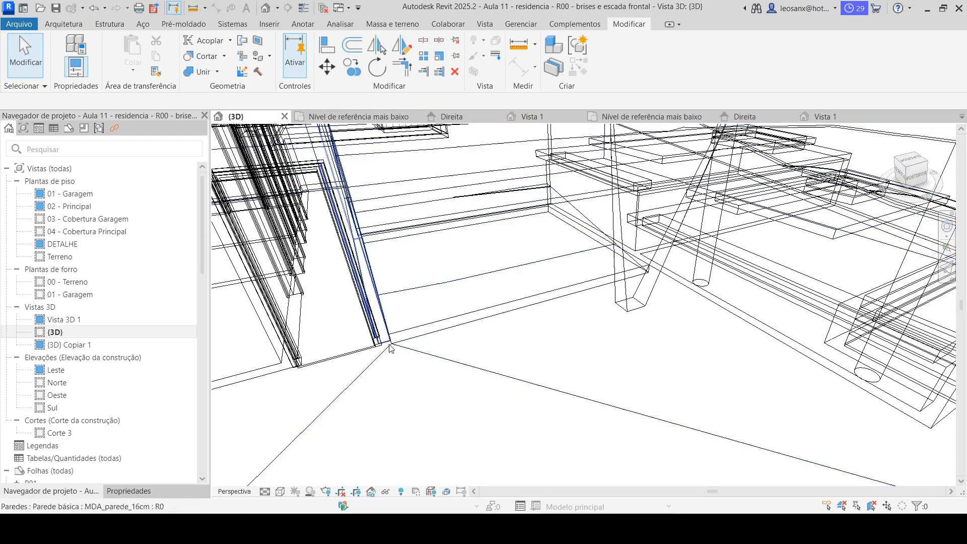
- Set the 3D view's visual style back to Realista and examine the reshaped grass behind the garage from above
{"action": "left_click", "coordinate": [280, 491]}
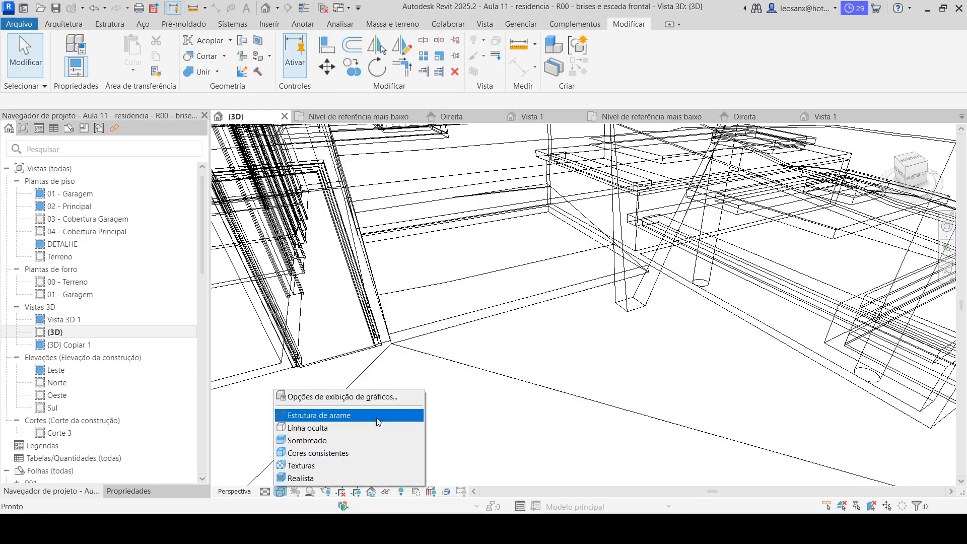
{"action": "left_click", "coordinate": [312, 478]}
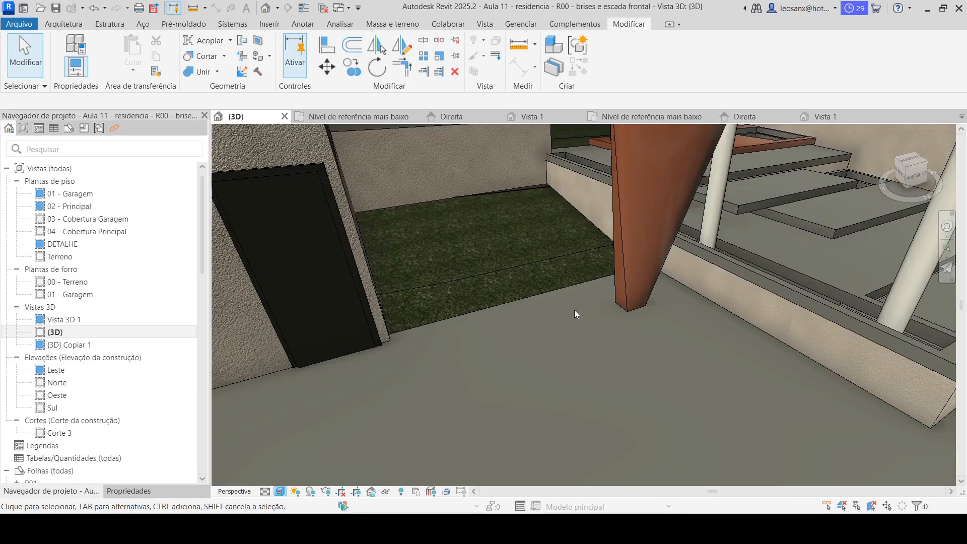
{"action": "scroll", "coordinate": [627, 406], "scroll_direction": "up", "scroll_amount": 3}
{"action": "middle_click_drag", "start_coordinate": [627, 406], "coordinate": [459, 394], "text": "shift"}
{"action": "scroll", "coordinate": [460, 394], "scroll_direction": "down", "scroll_amount": 5}
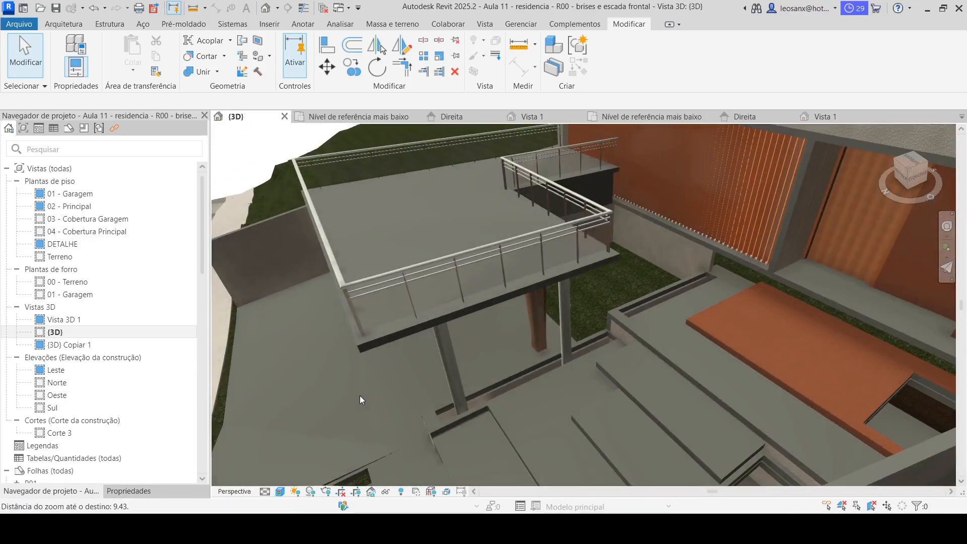
{"action": "scroll", "coordinate": [636, 254], "scroll_direction": "up", "scroll_amount": 2}
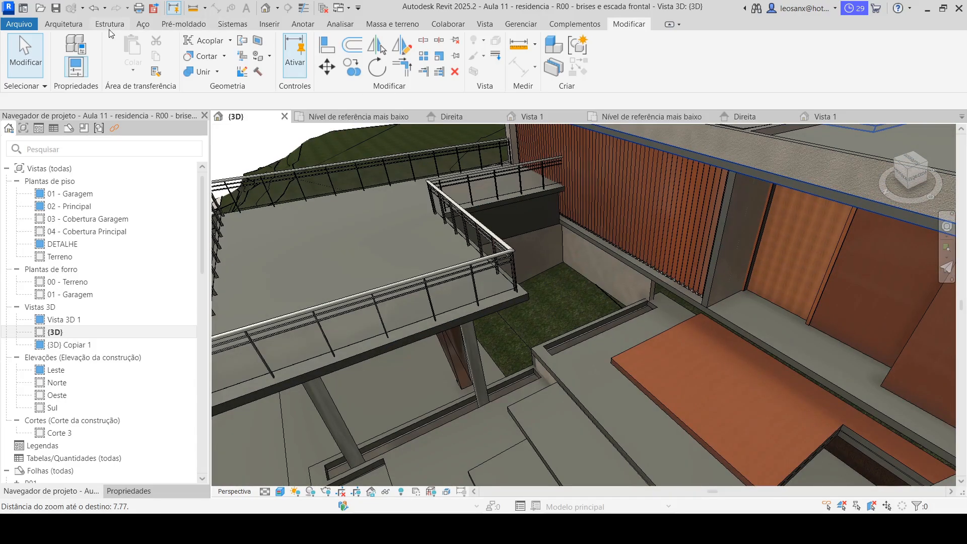
- Place an M_RPC Árvore - Caduca tree of type Choupo - 7,6 metros in the grass opening behind the garage
{"action": "left_click", "coordinate": [70, 24]}
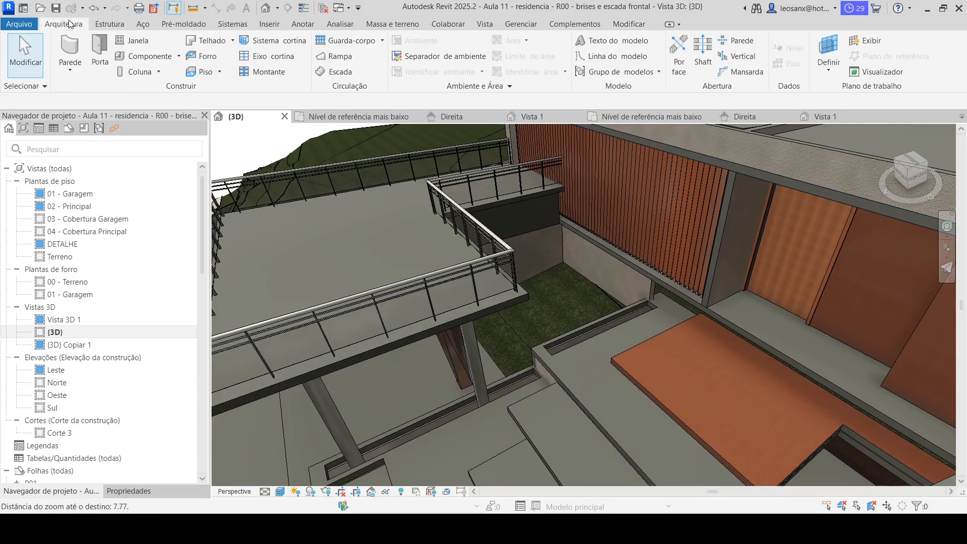
{"action": "left_click", "coordinate": [142, 56]}
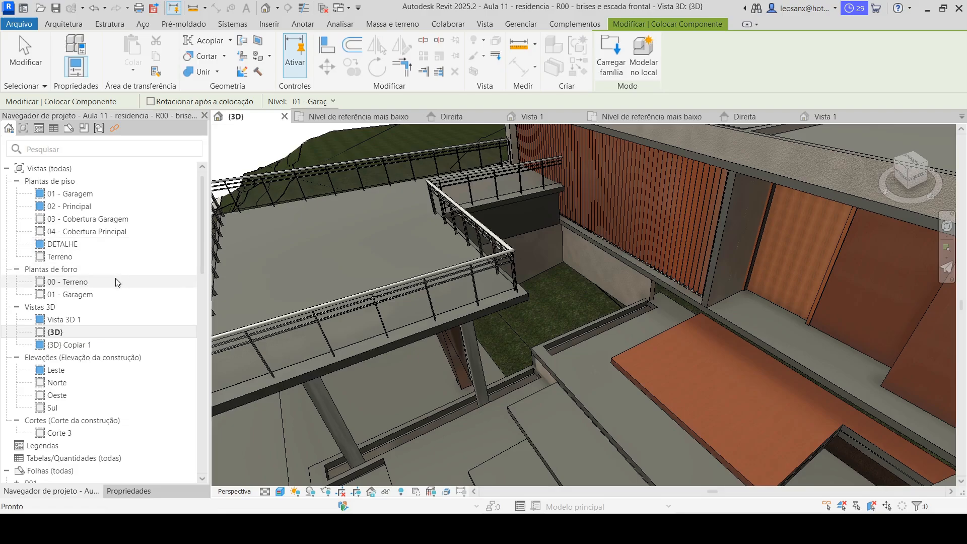
{"action": "scroll", "coordinate": [111, 283], "scroll_direction": "down", "scroll_amount": 8}
{"action": "scroll", "coordinate": [112, 283], "scroll_direction": "up", "scroll_amount": 8}
{"action": "left_click", "coordinate": [128, 490]}
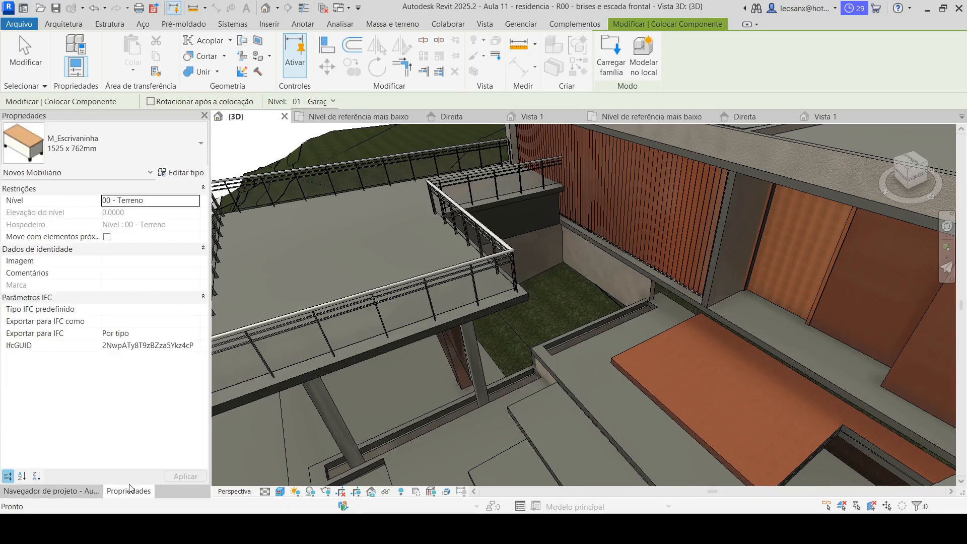
{"action": "left_click", "coordinate": [142, 146]}
{"action": "scroll", "coordinate": [94, 315], "scroll_direction": "down", "scroll_amount": 5}
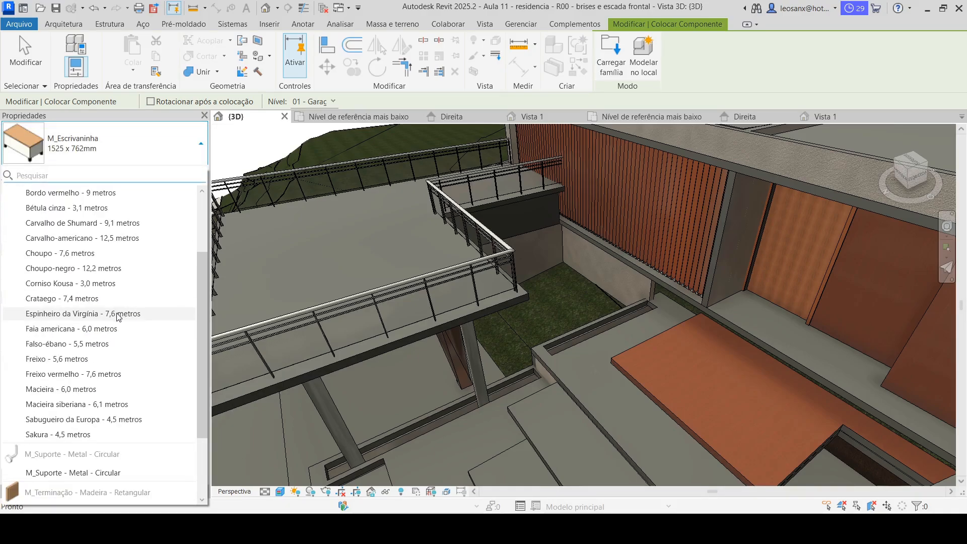
{"action": "scroll", "coordinate": [93, 292], "scroll_direction": "up", "scroll_amount": 1}
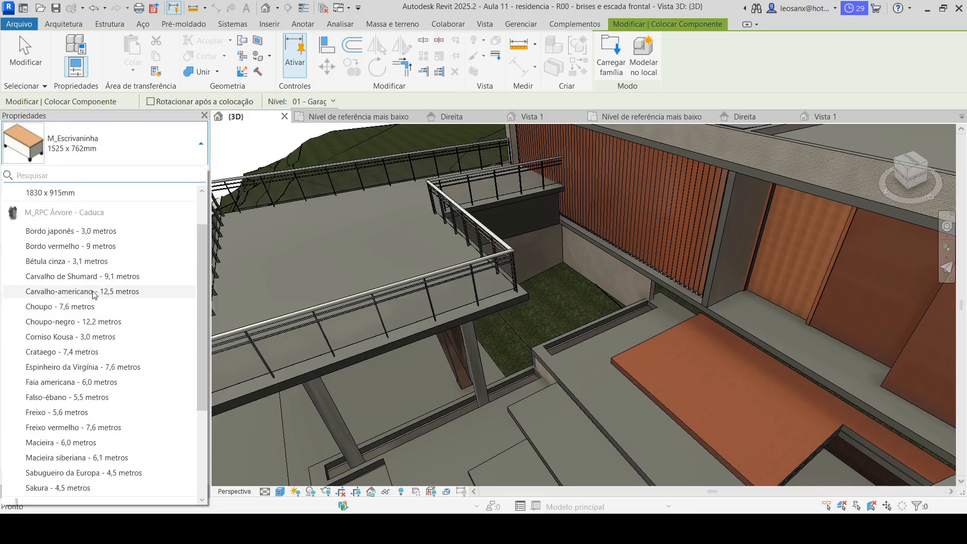
{"action": "left_click", "coordinate": [29, 308]}
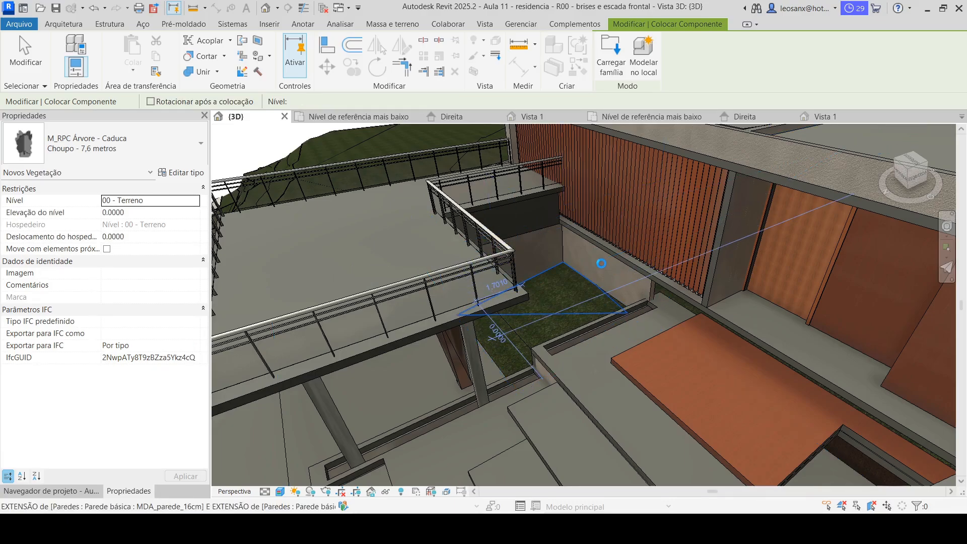
{"action": "scroll", "coordinate": [564, 301], "scroll_direction": "down", "scroll_amount": 2}
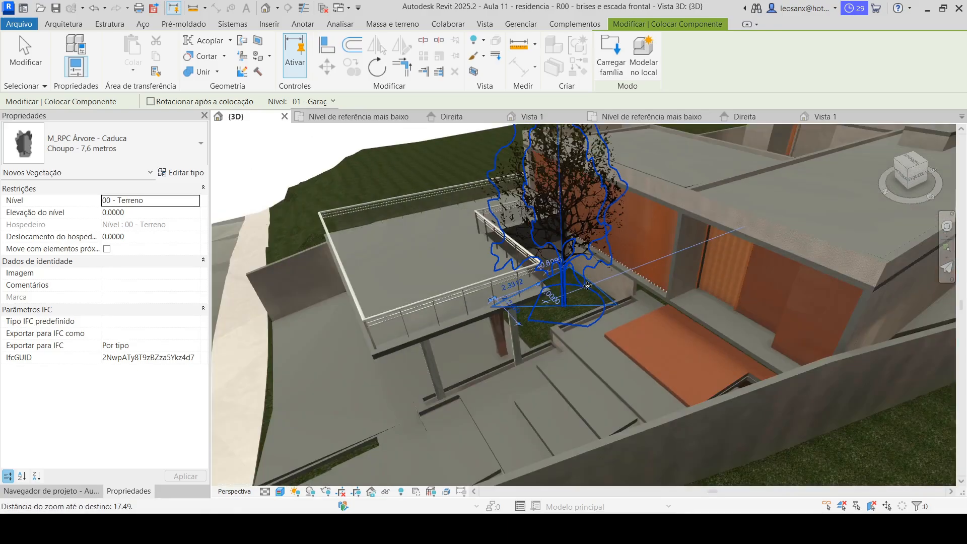
{"action": "left_click", "coordinate": [564, 300]}
- Examine the tree, garage and front stairs from several angles and distances, and end the component placement
{"action": "middle_click_drag", "start_coordinate": [597, 385], "coordinate": [703, 336], "text": "shift"}
{"action": "scroll", "coordinate": [702, 336], "scroll_direction": "up", "scroll_amount": 5}
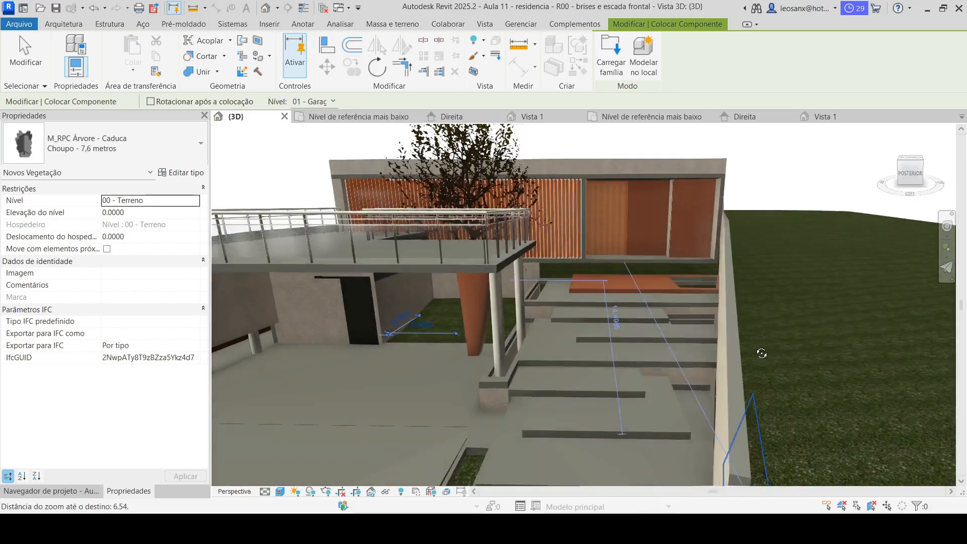
{"action": "middle_click_drag", "start_coordinate": [761, 354], "coordinate": [808, 351], "text": "shift"}
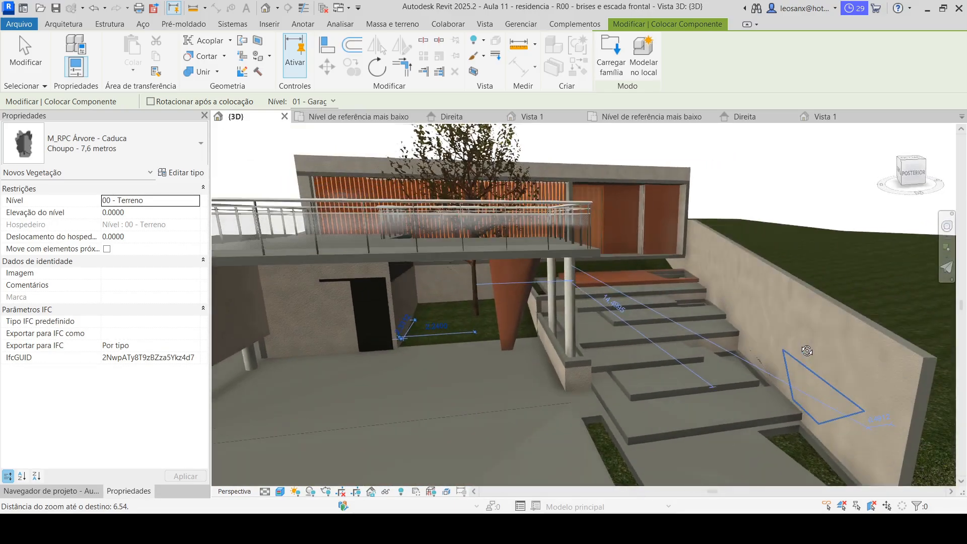
{"action": "scroll", "coordinate": [234, 204], "scroll_direction": "down", "scroll_amount": 4}
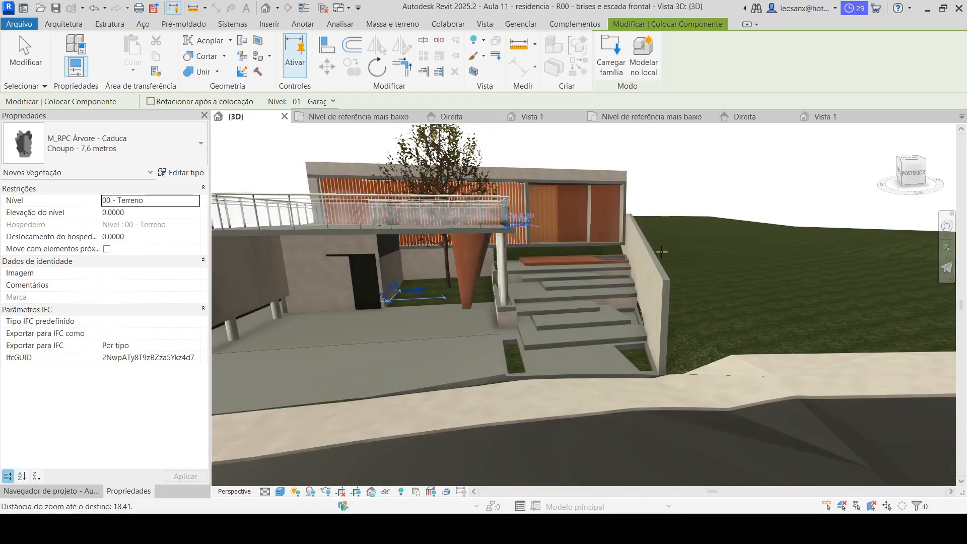
{"action": "scroll", "coordinate": [726, 275], "scroll_direction": "down", "scroll_amount": 3}
{"action": "middle_click_drag", "start_coordinate": [345, 302], "coordinate": [452, 305]}
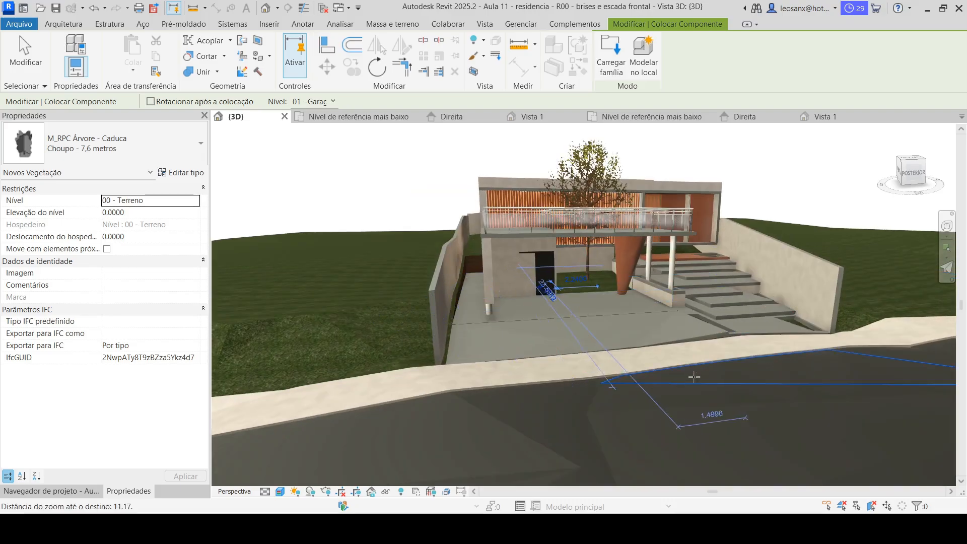
{"action": "scroll", "coordinate": [694, 376], "scroll_direction": "up", "scroll_amount": 5}
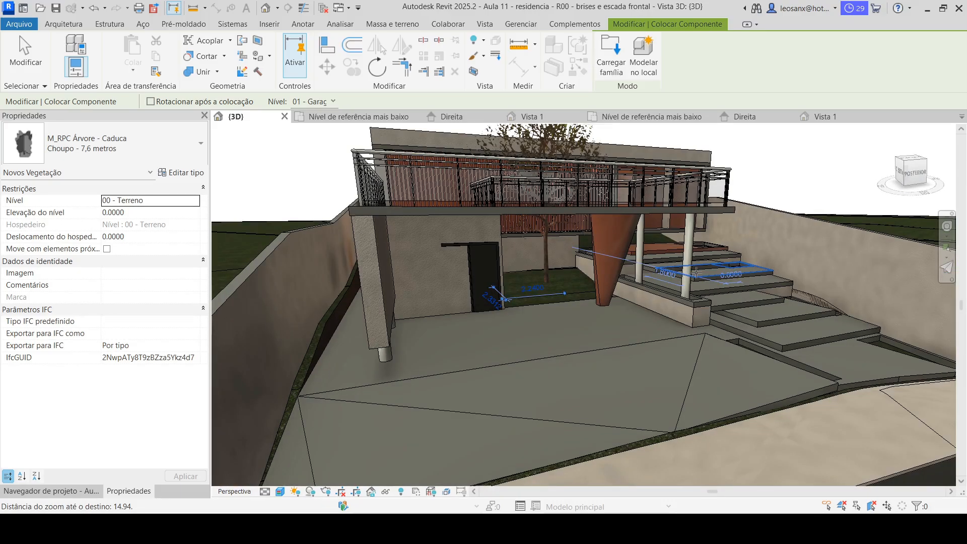
{"action": "middle_click_drag", "start_coordinate": [696, 273], "coordinate": [687, 370], "text": "shift"}
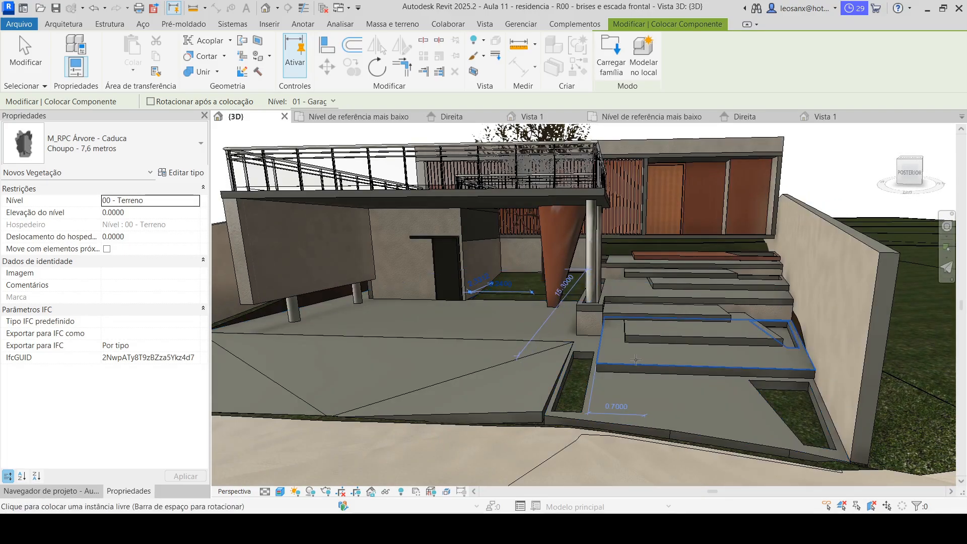
{"action": "key", "text": "Escape"}
{"action": "key", "text": "Escape"}
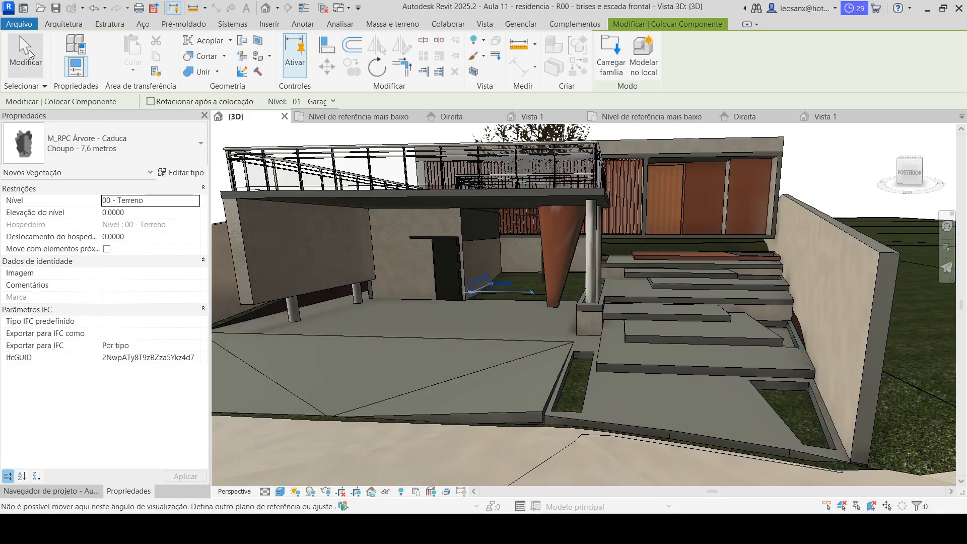
{"action": "scroll", "coordinate": [675, 380], "scroll_direction": "down", "scroll_amount": 3}
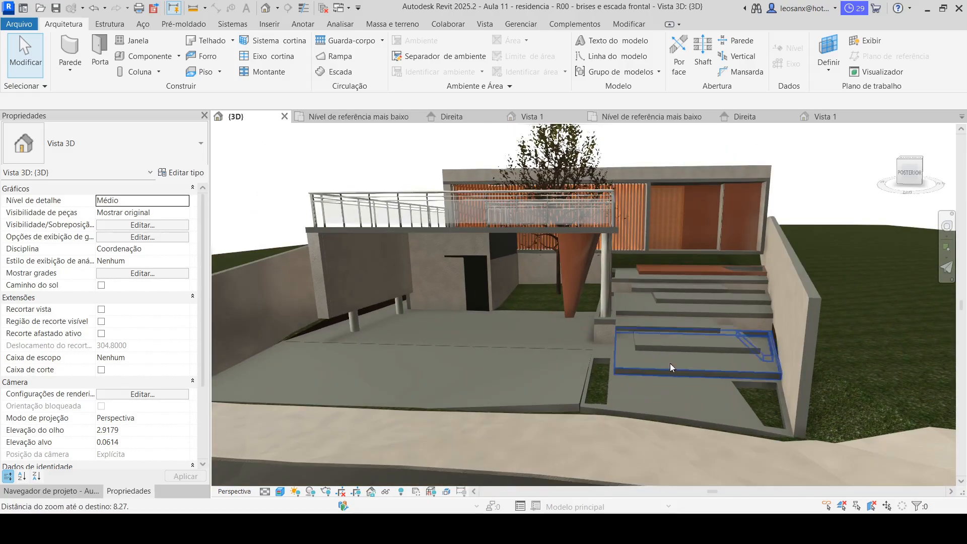
{"action": "scroll", "coordinate": [643, 296], "scroll_direction": "up", "scroll_amount": 4}
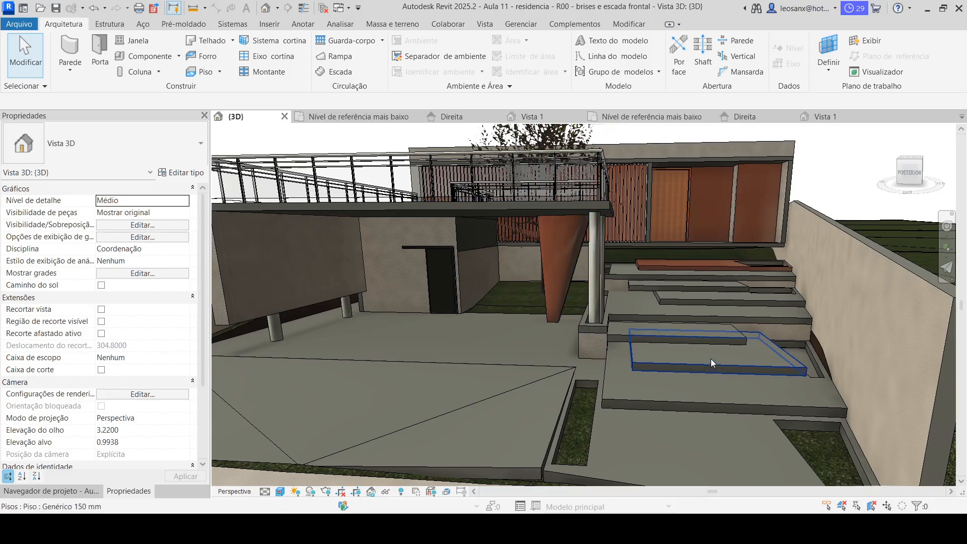
{"action": "scroll", "coordinate": [690, 320], "scroll_direction": "down", "scroll_amount": 2}
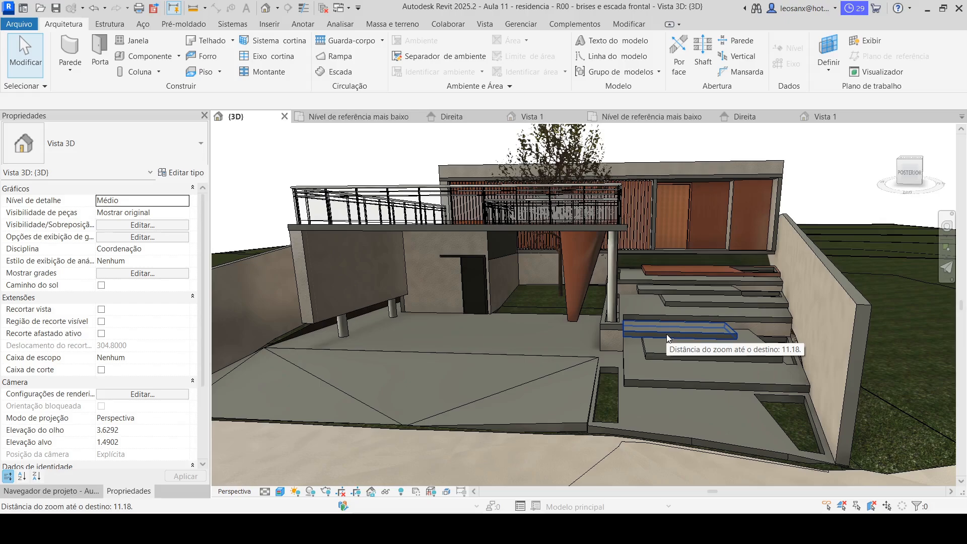
{"action": "scroll", "coordinate": [685, 405], "scroll_direction": "up", "scroll_amount": 2}
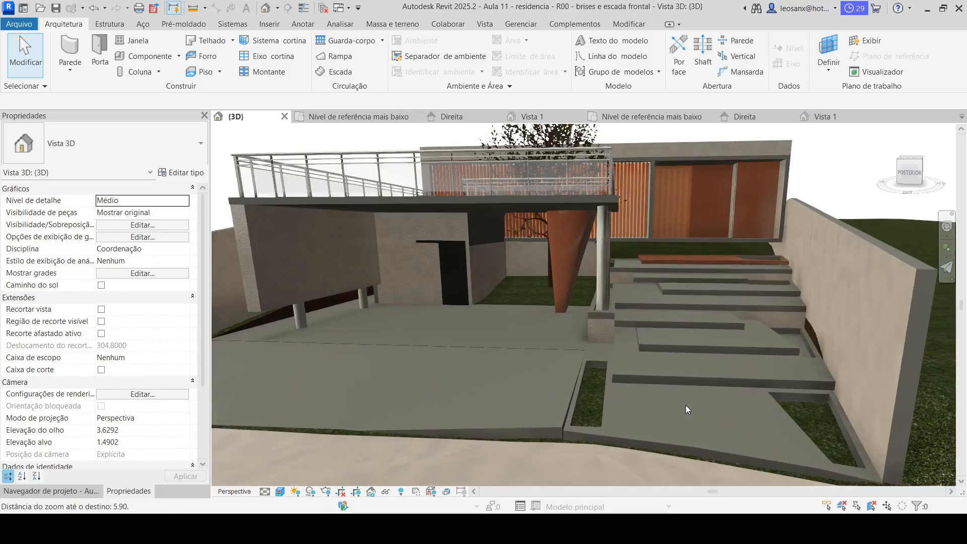